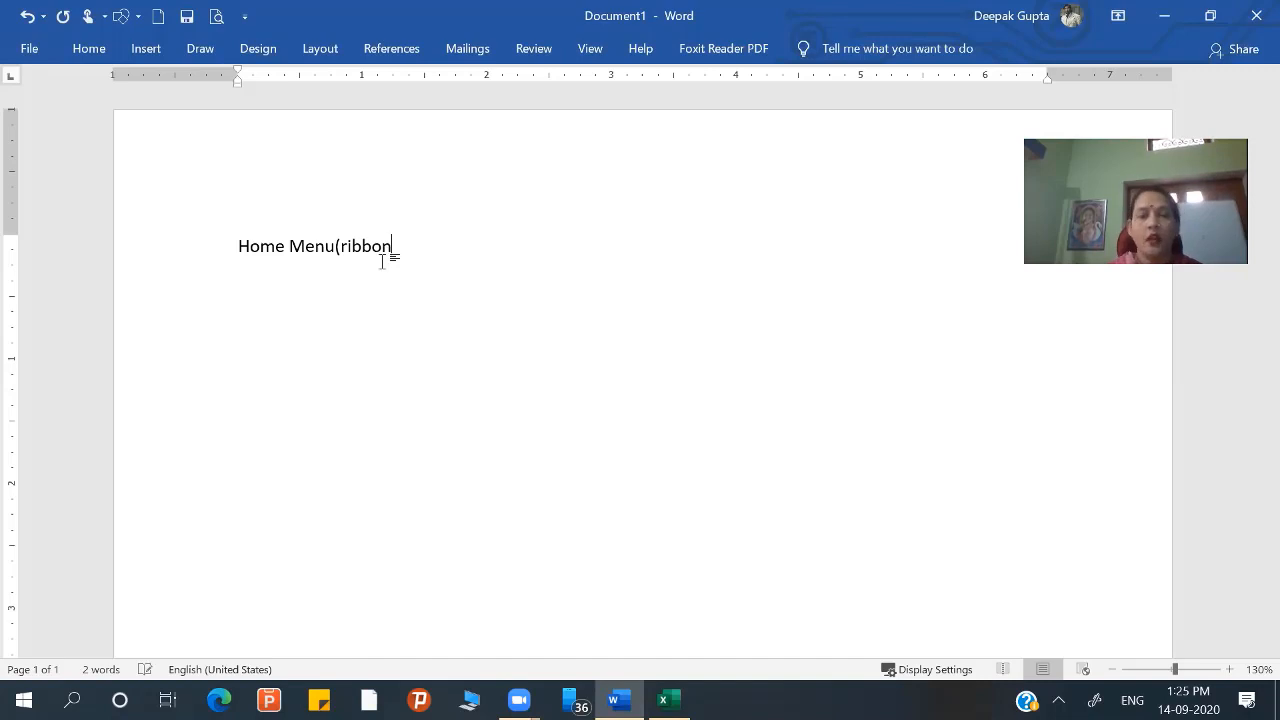
- Complete the heading "Home Menu(ribbon)" and list Clipboard, Font and Alignment on separate lines beneath it
type(")")
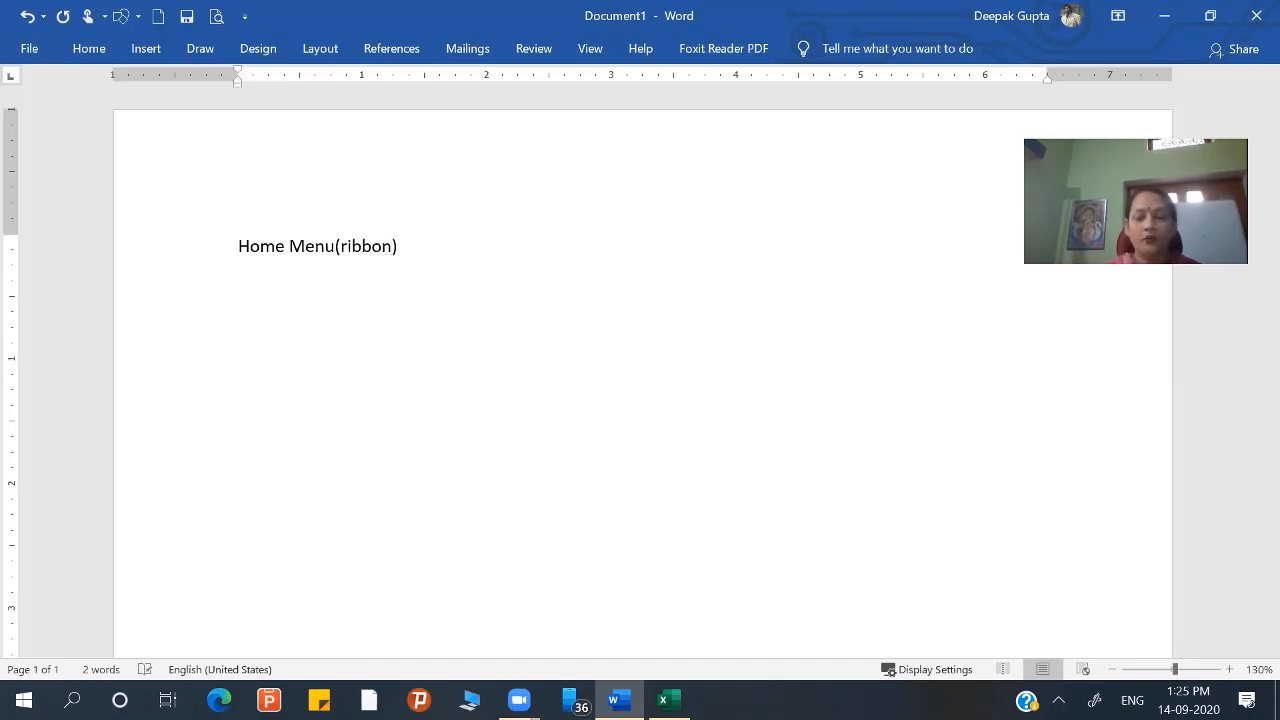
key("Return")
type("Clipboard")
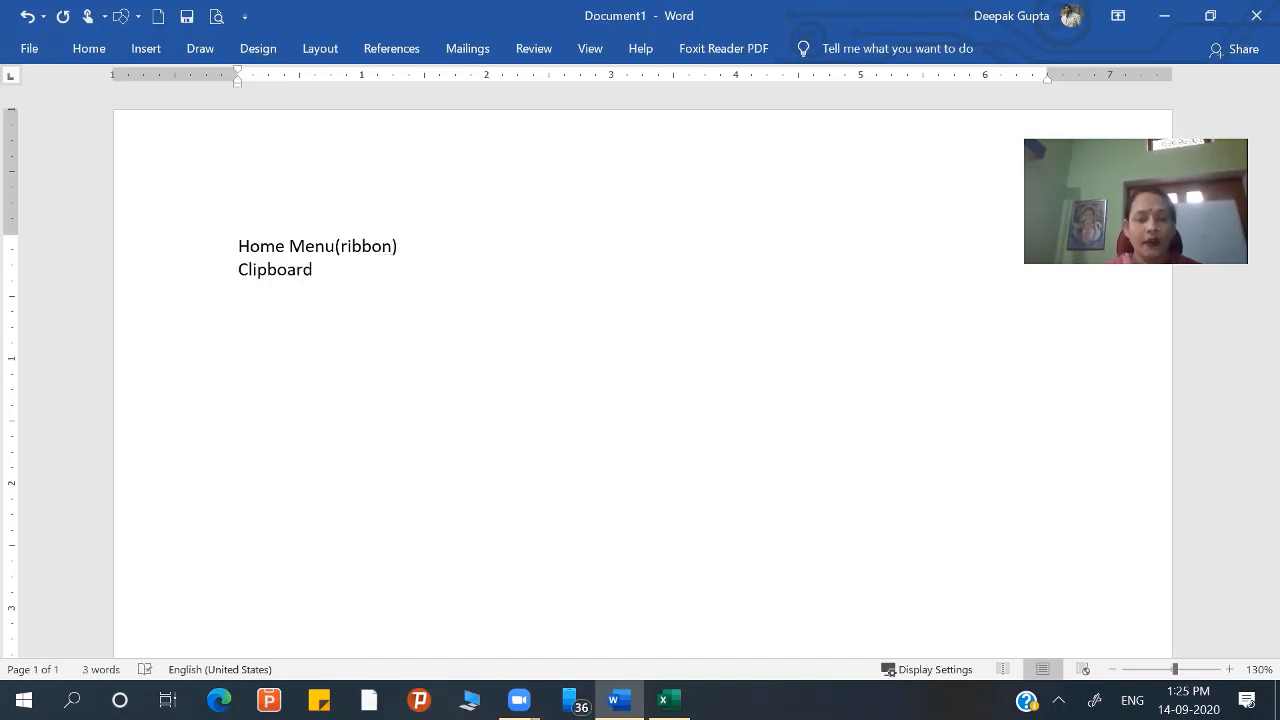
key("Return")
type("font")
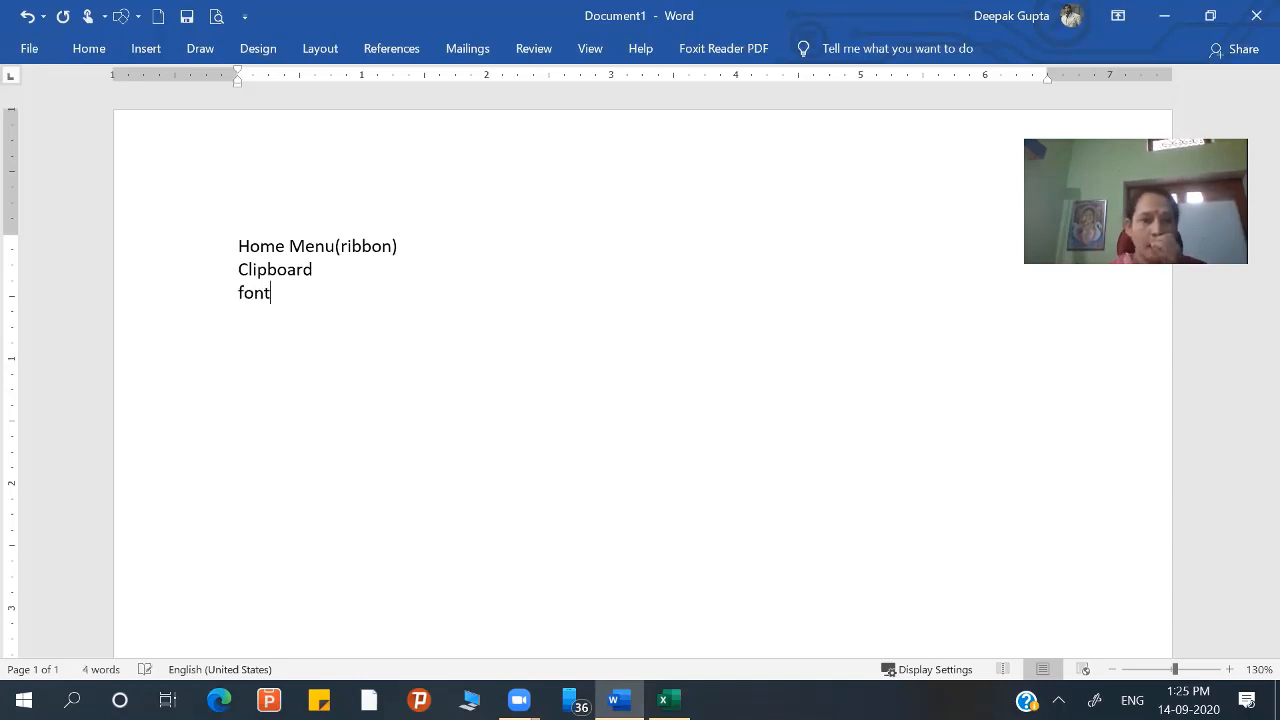
key("Return")
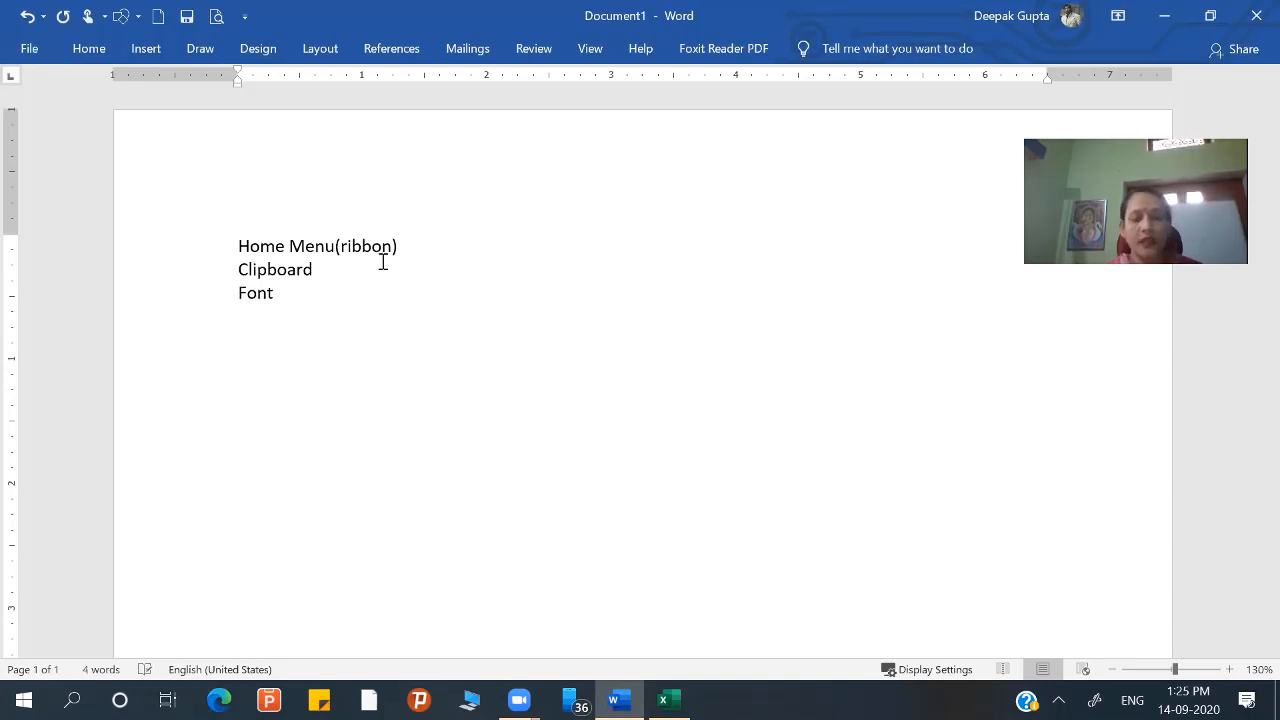
type("Ali")
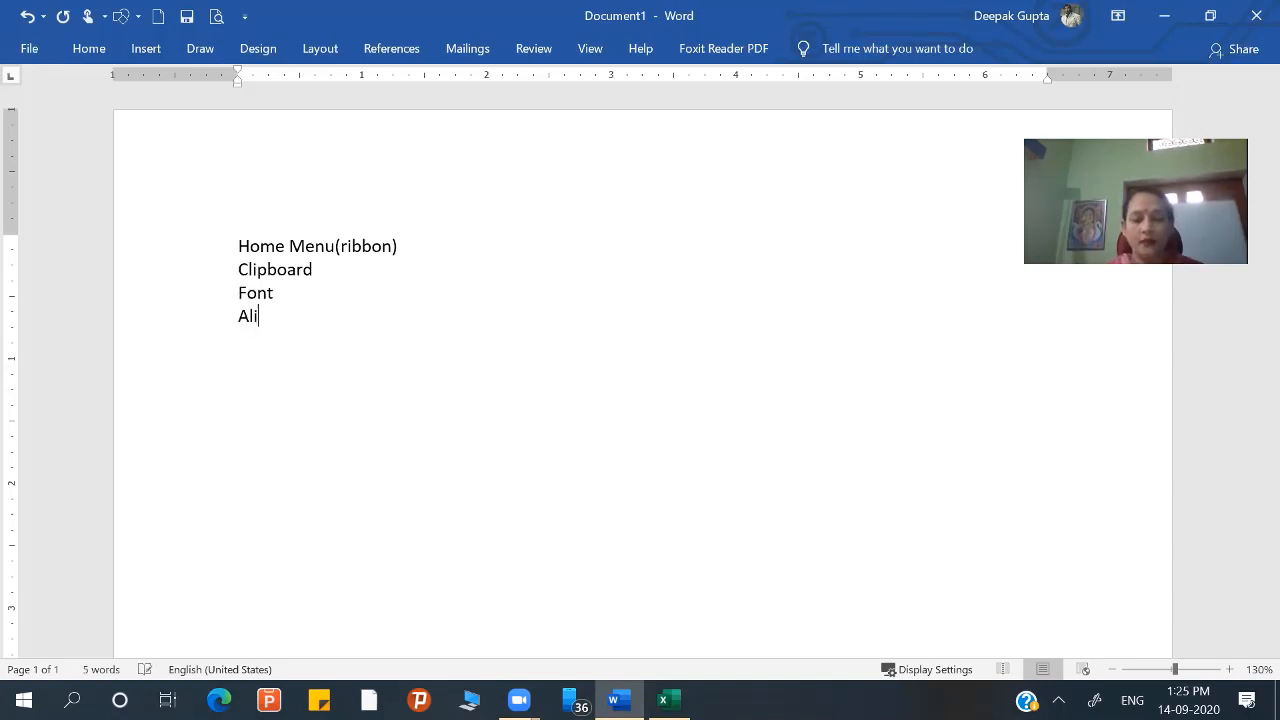
type("gnment")
key("Return")
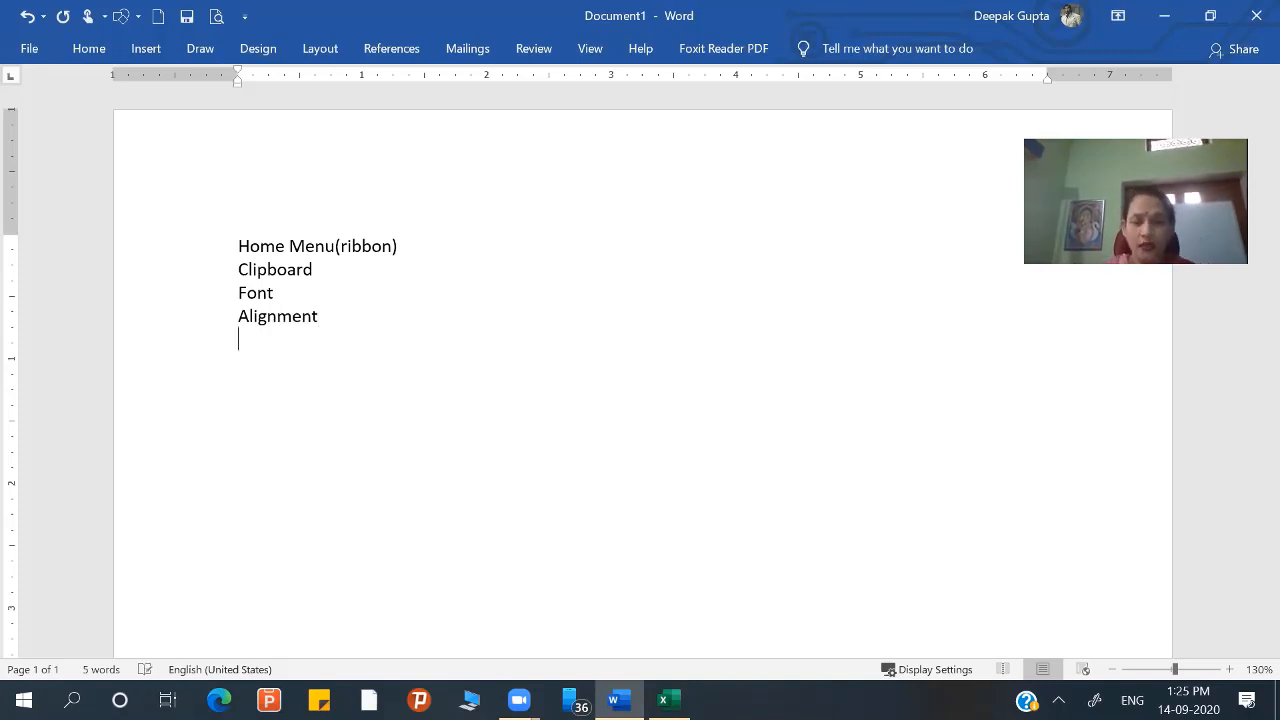
- Switch to the blank Excel workbook and select single cells D6 and A3
key("alt+Tab")
left_click(260, 340)
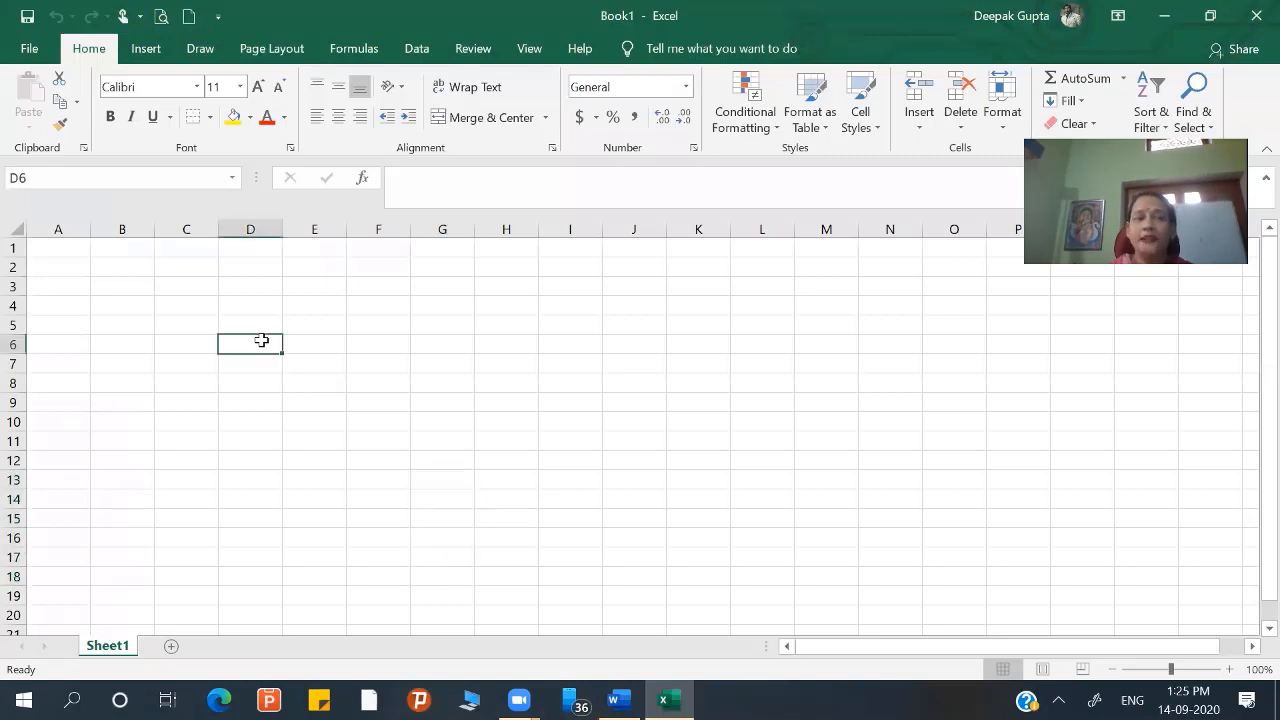
left_click(30, 232)
left_click(74, 282)
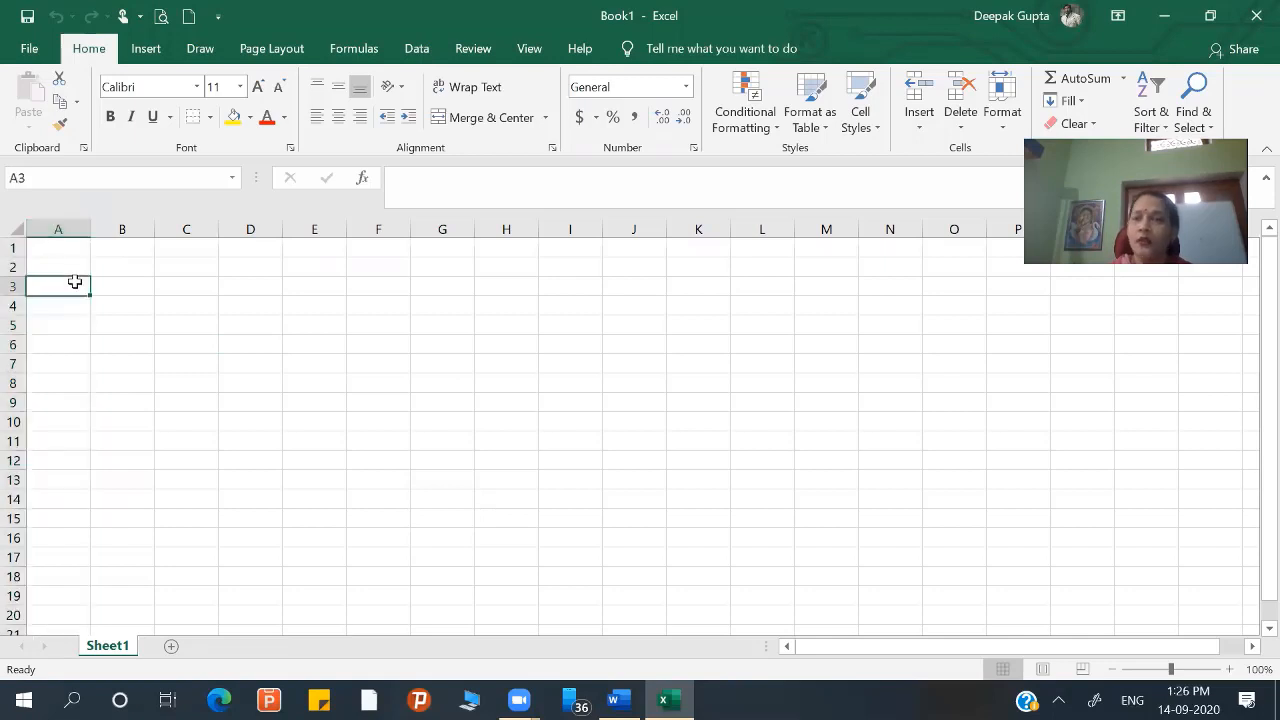
- Select all of row 1 and all of column C to examine how rows and columns are laid out
left_click(14, 247)
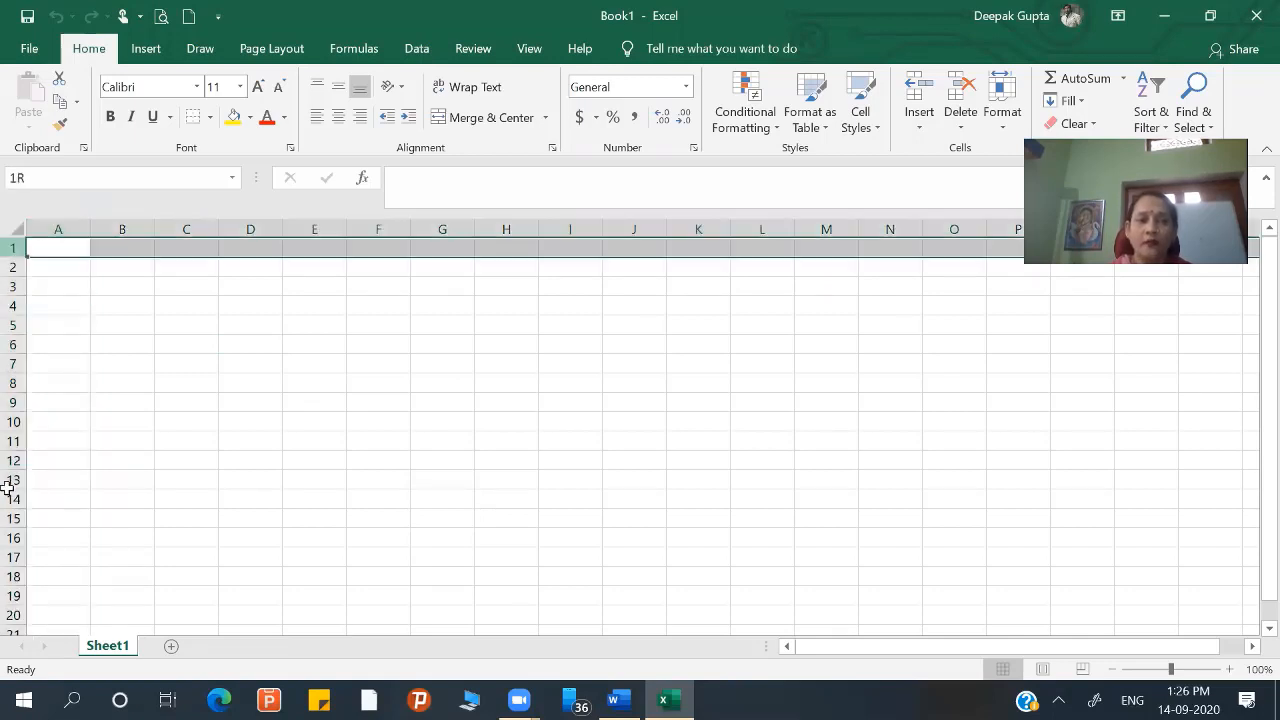
left_click_drag(14, 538, 144, 453)
left_click(144, 453)
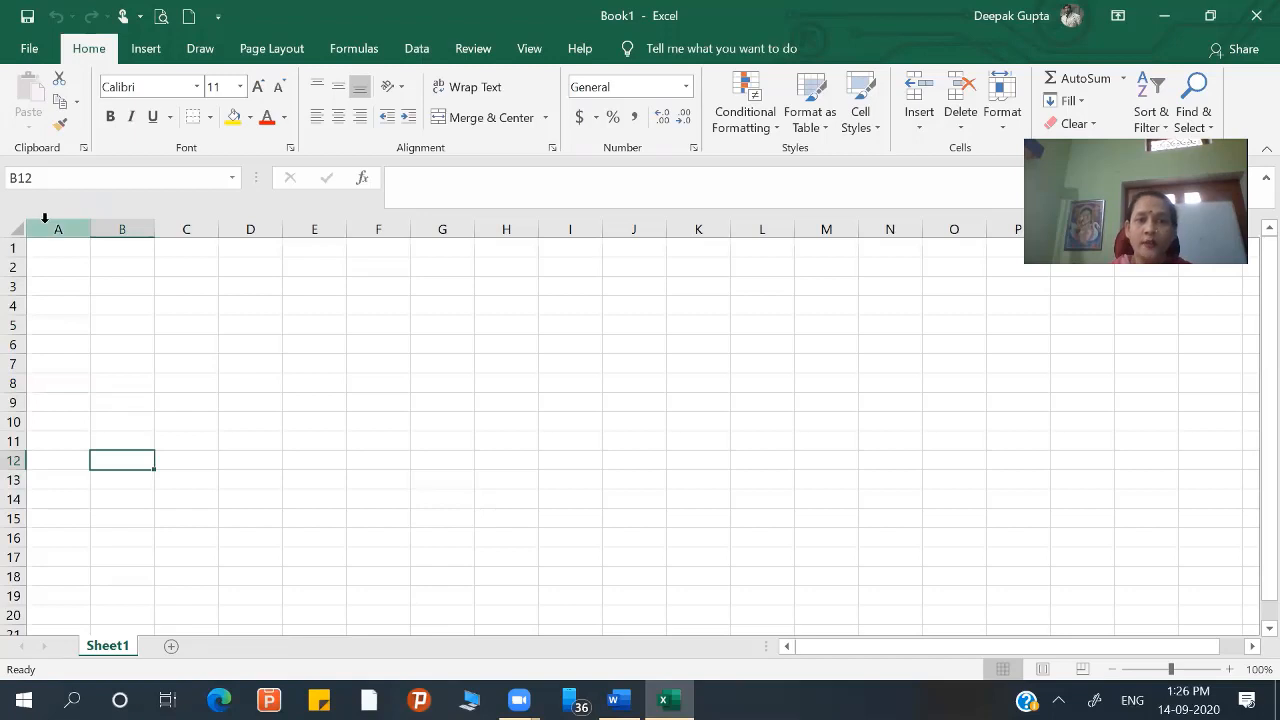
left_click(193, 228)
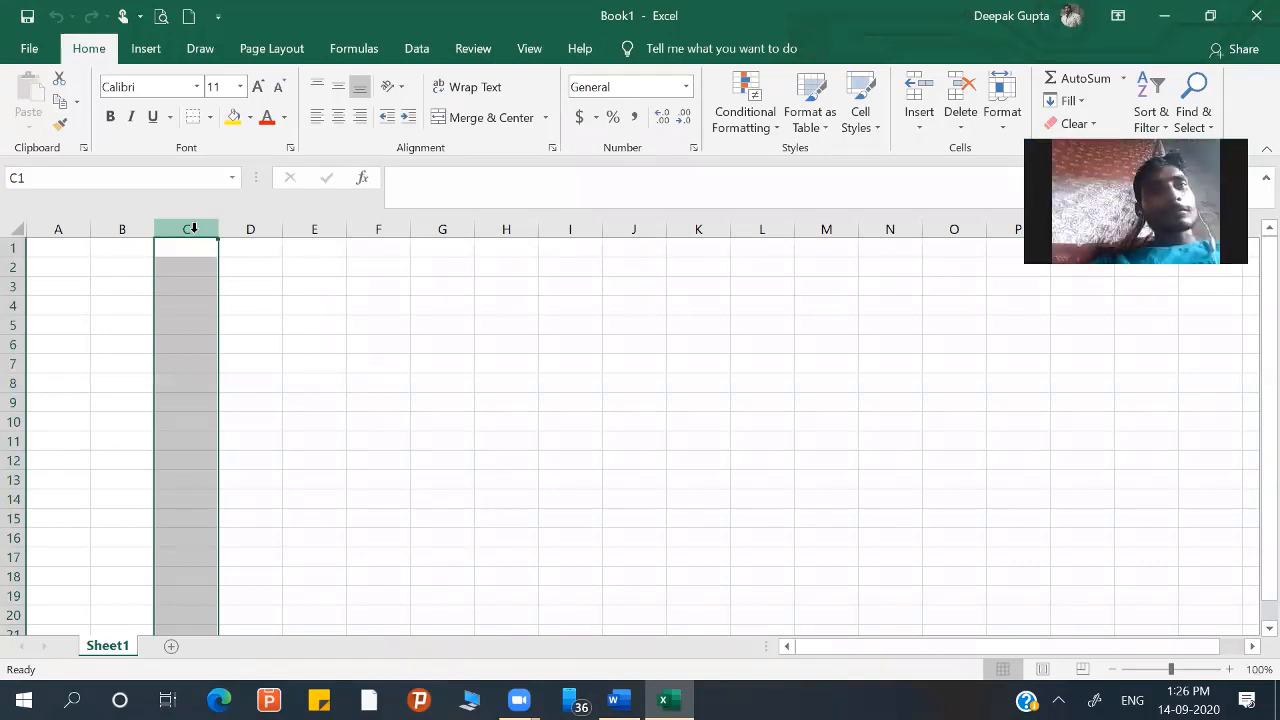
left_click(122, 306)
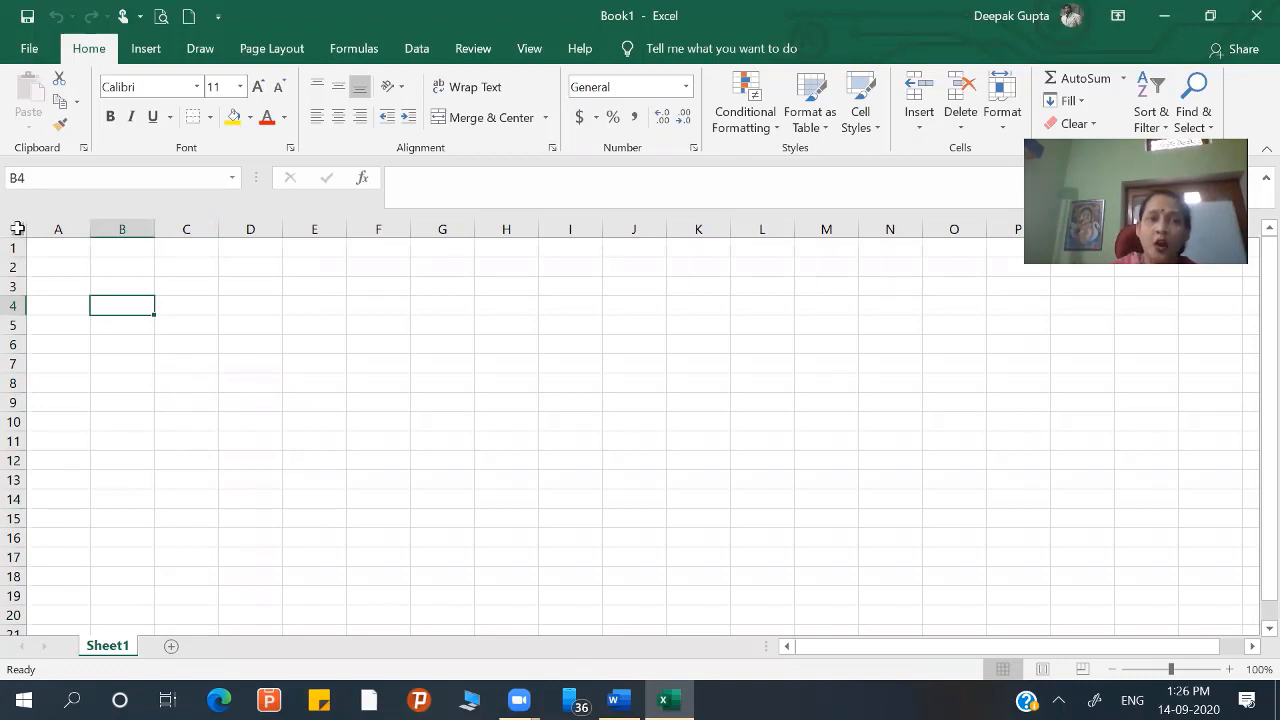
- Select the entire worksheet to examine its extent, and return to cell A1
left_click(17, 228)
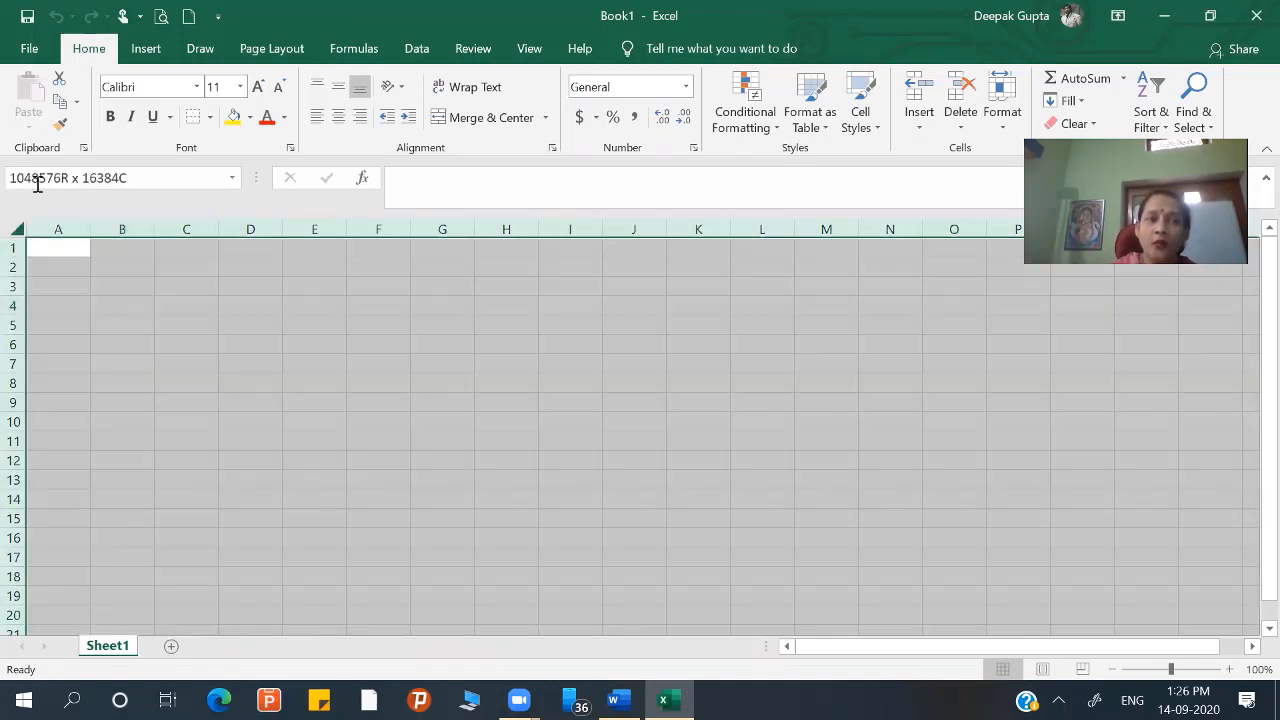
left_click(11, 231)
left_click(11, 229)
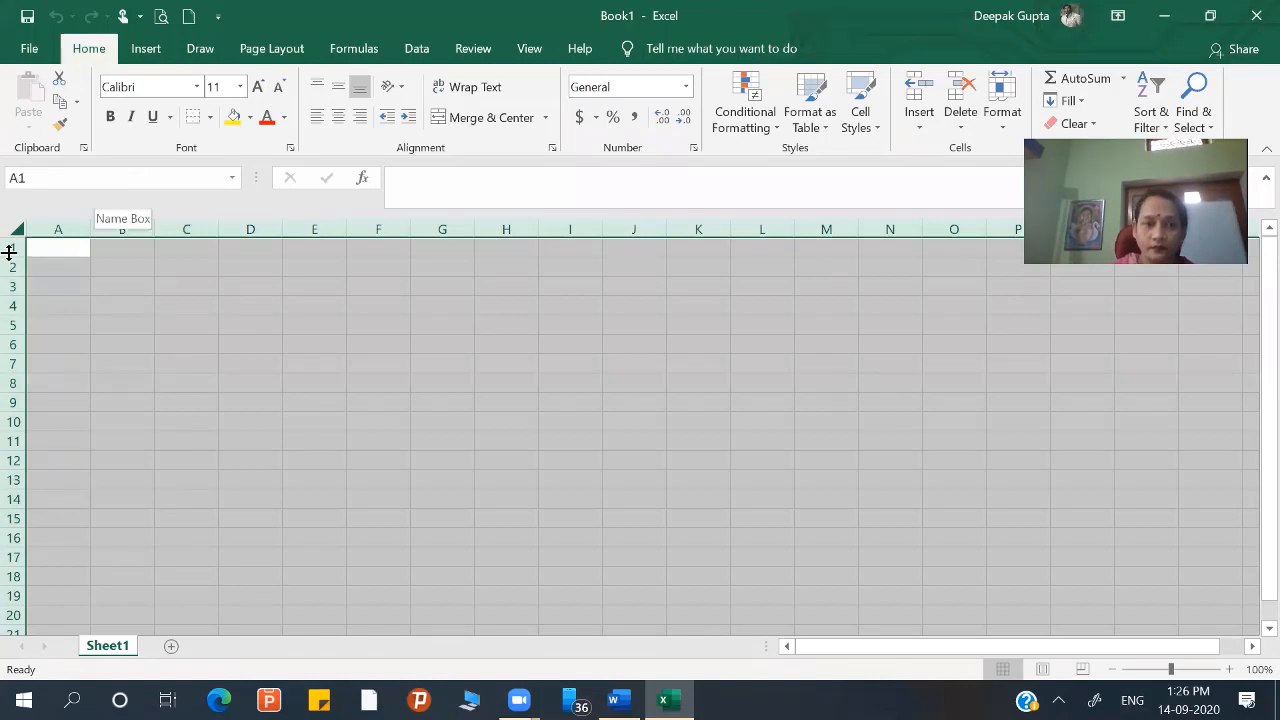
key("ctrl+Home")
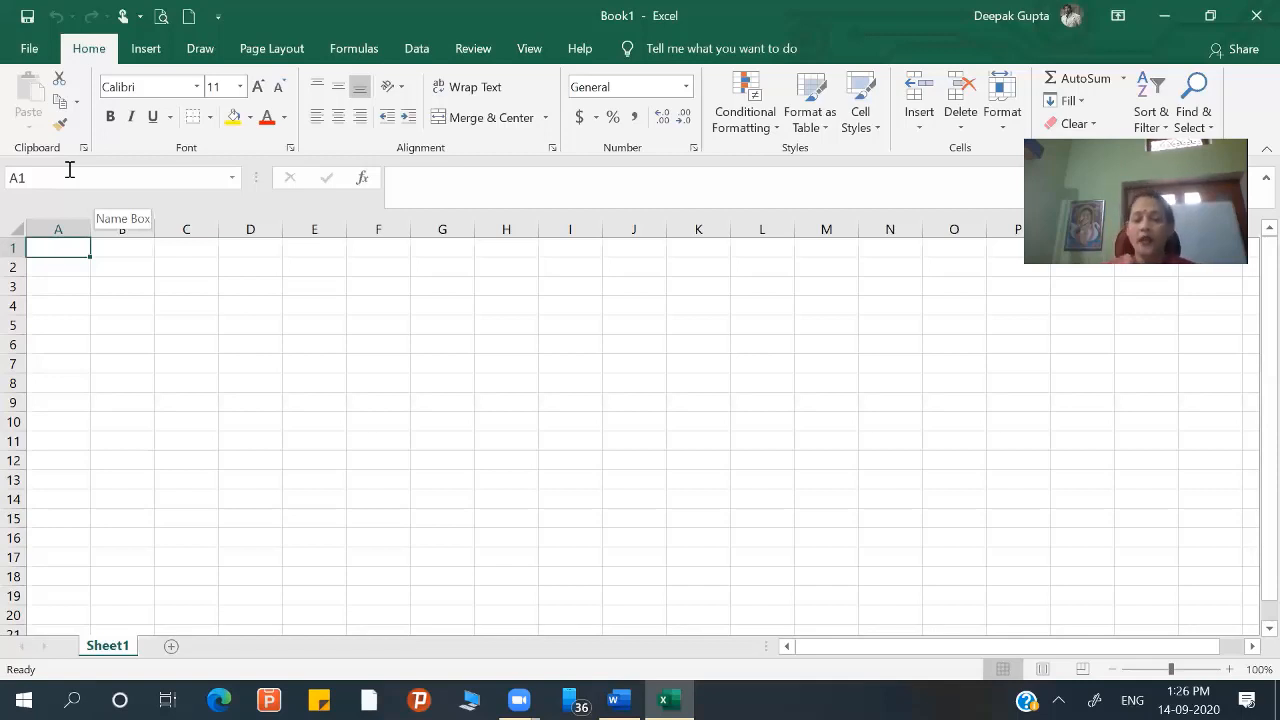
- Enter the title "ABC COMPANY PVT. LTD." in cell A1
left_click(80, 260)
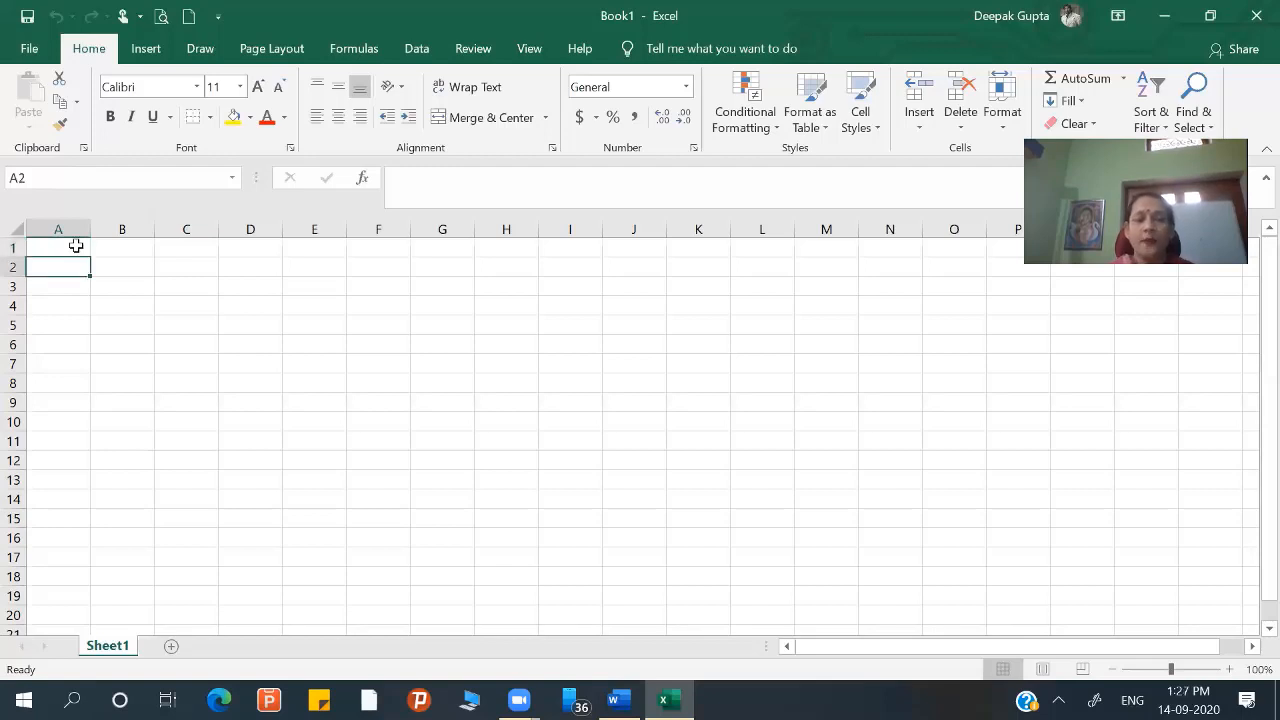
left_click(76, 245)
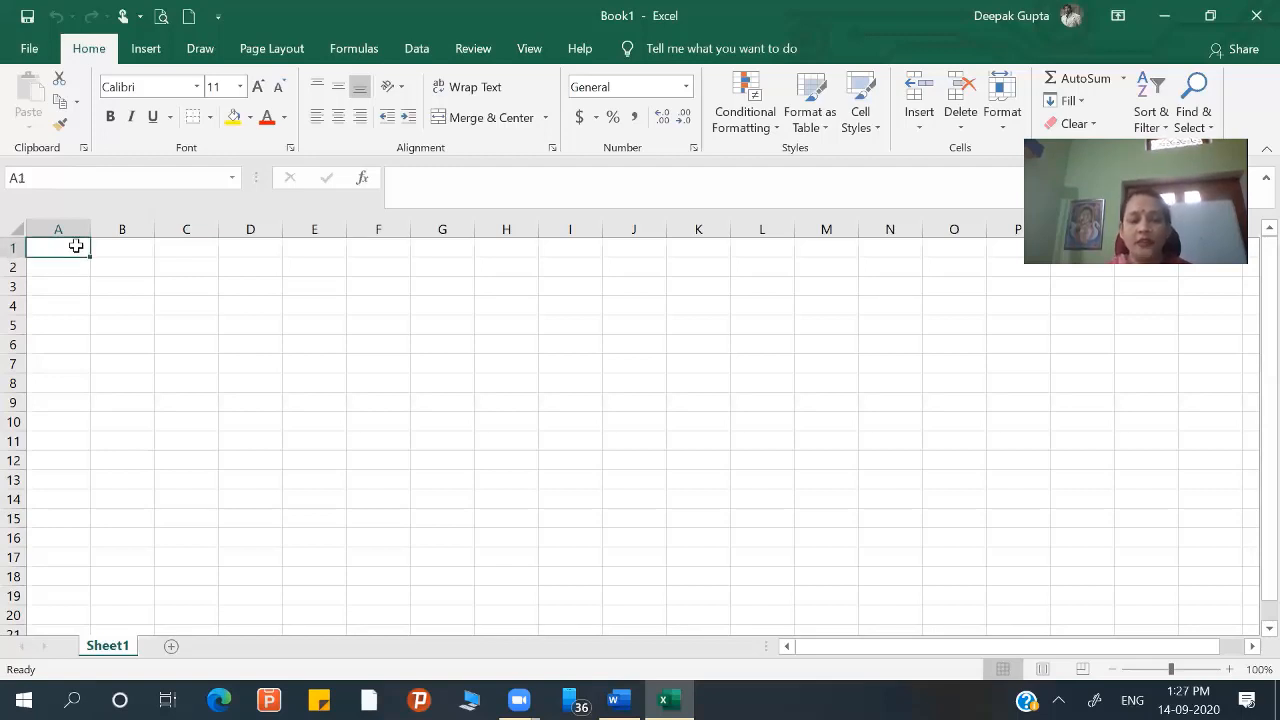
type("ABS")
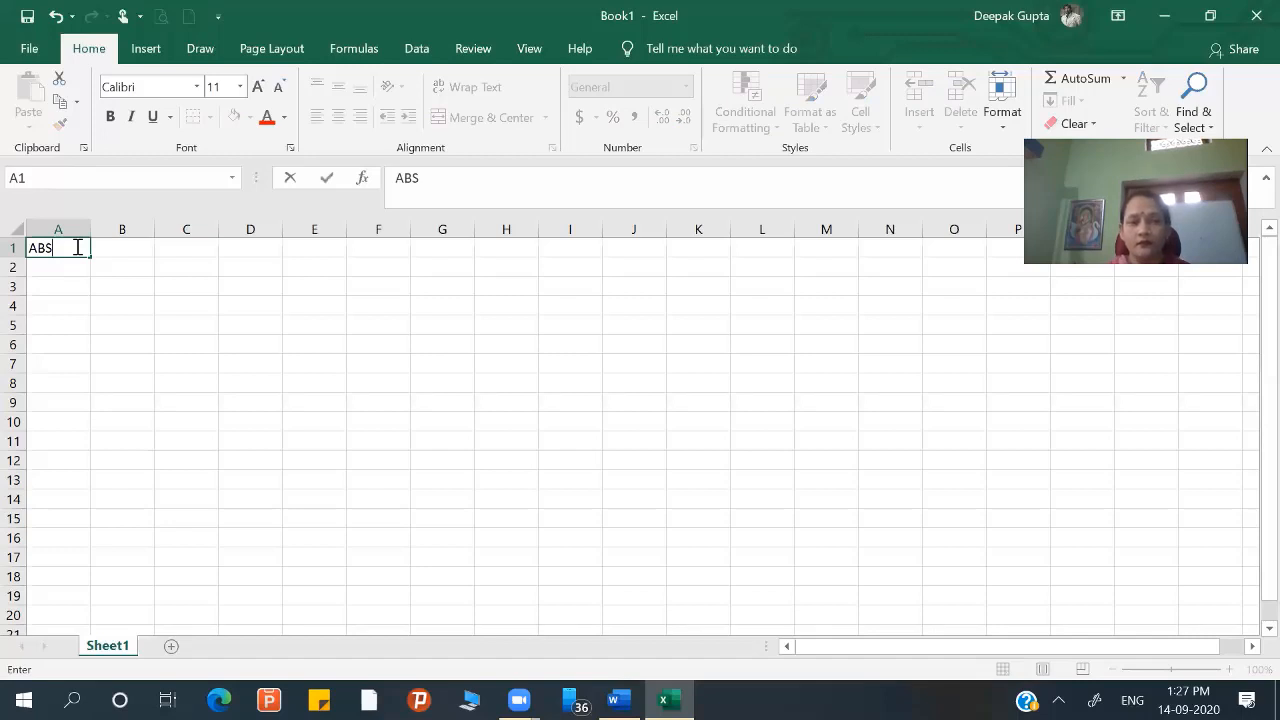
key("BackSpace")
type("C")
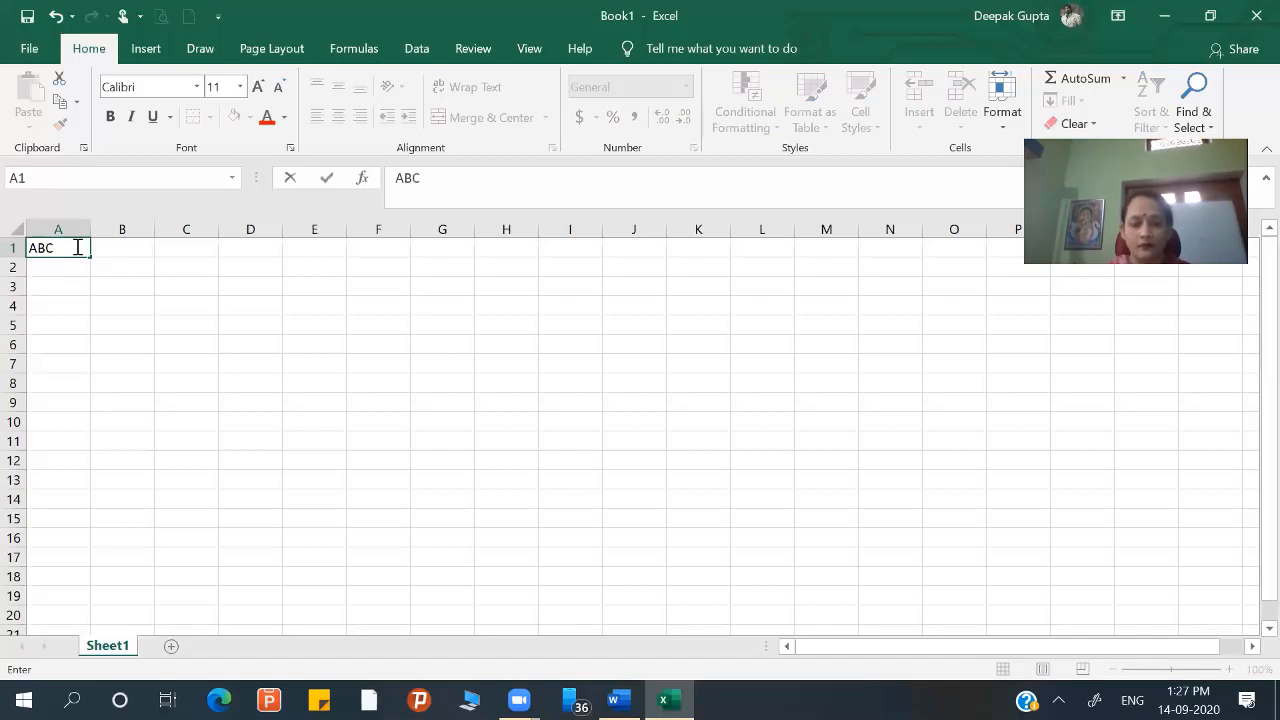
type(" COMPANY PVT")
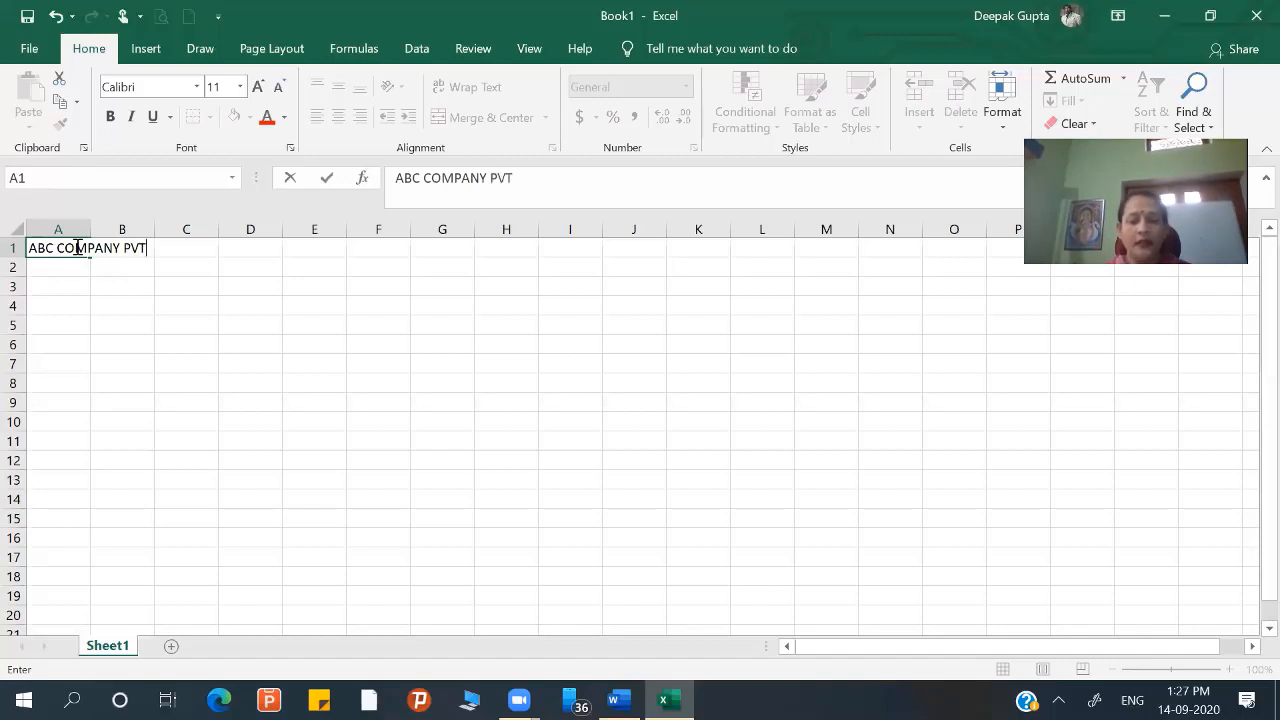
type(". LTD.")
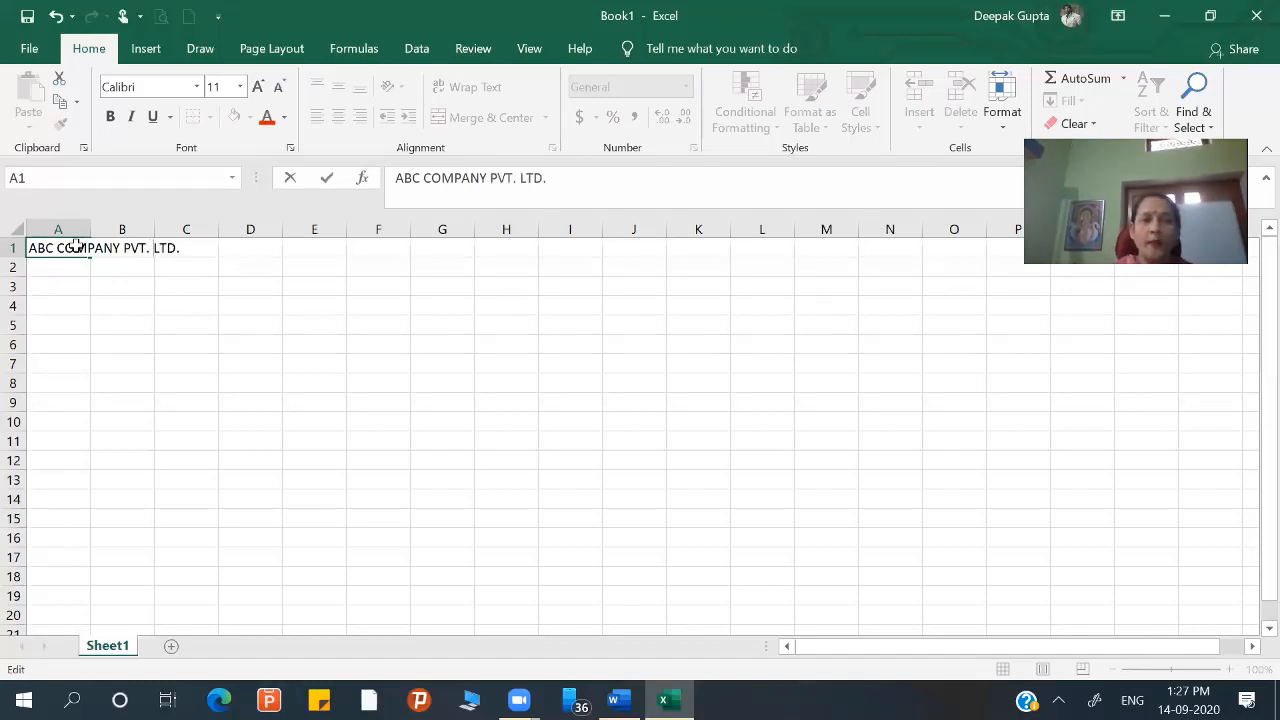
key("Return")
- Examine the address and content shown for cell A1 compared with the empty cells A5, L7 and B2
left_click(62, 247)
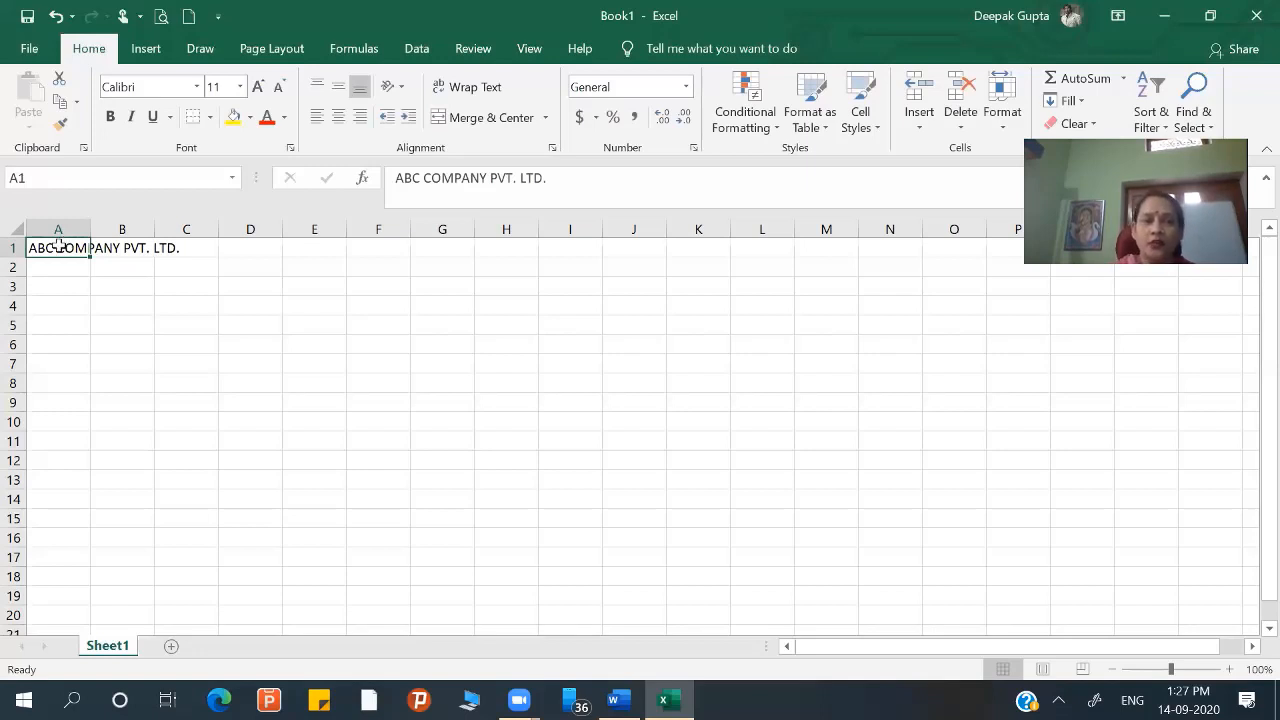
left_click(86, 328)
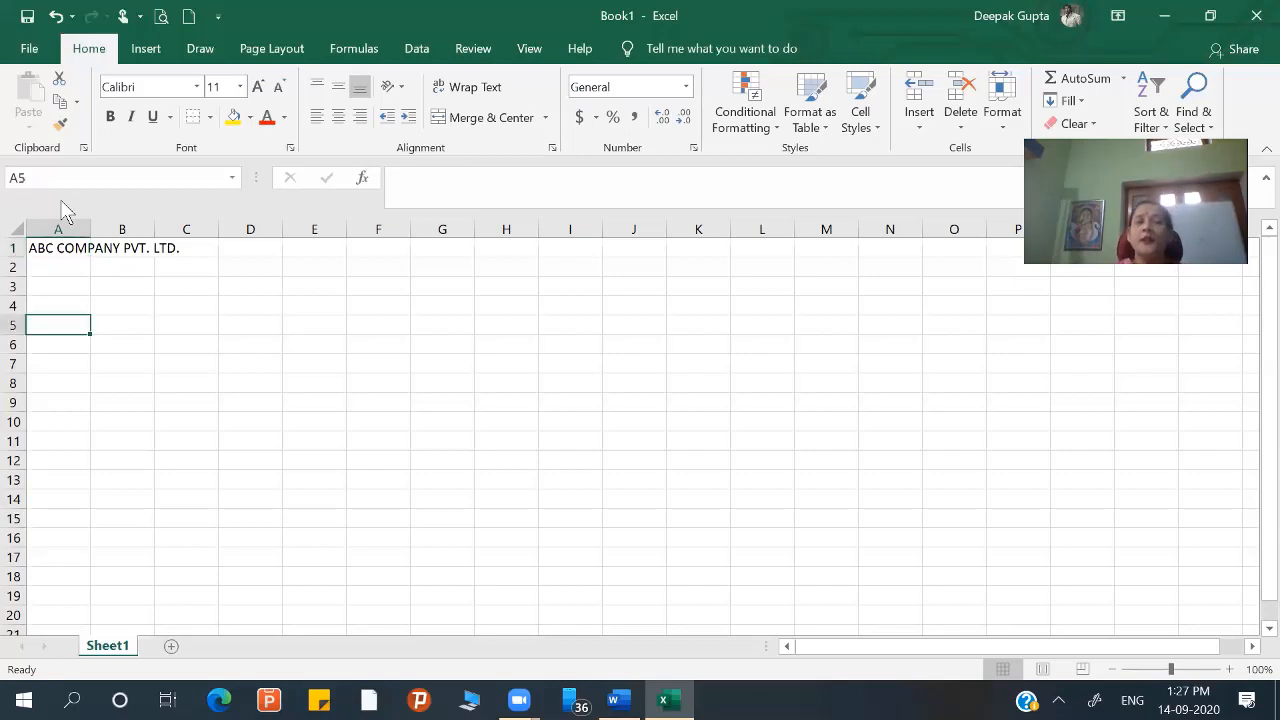
left_click(57, 253)
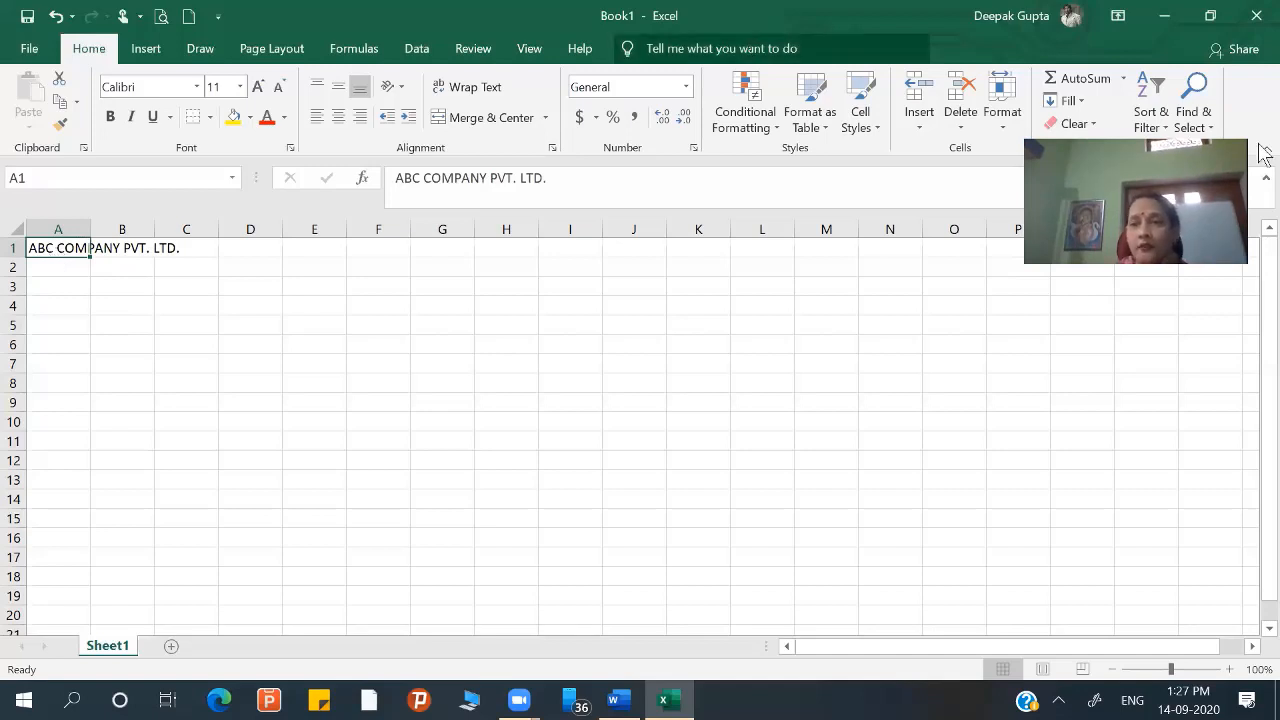
left_click(762, 363)
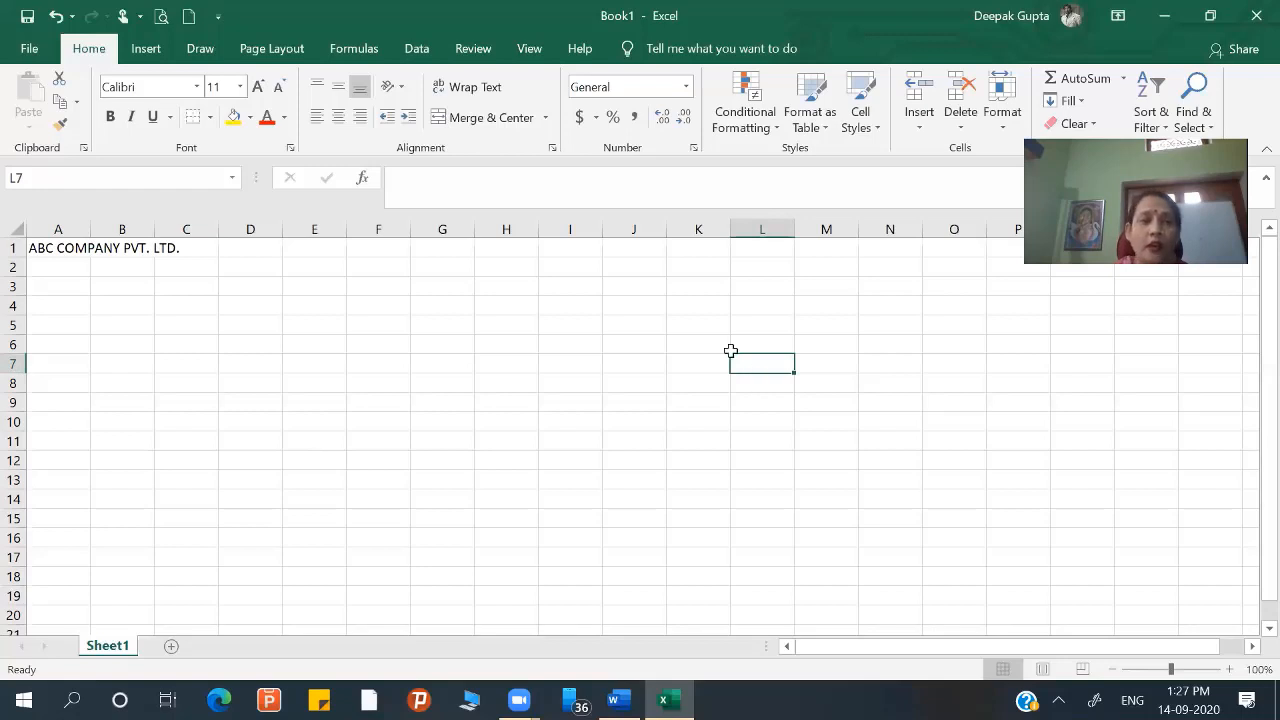
left_click(25, 179)
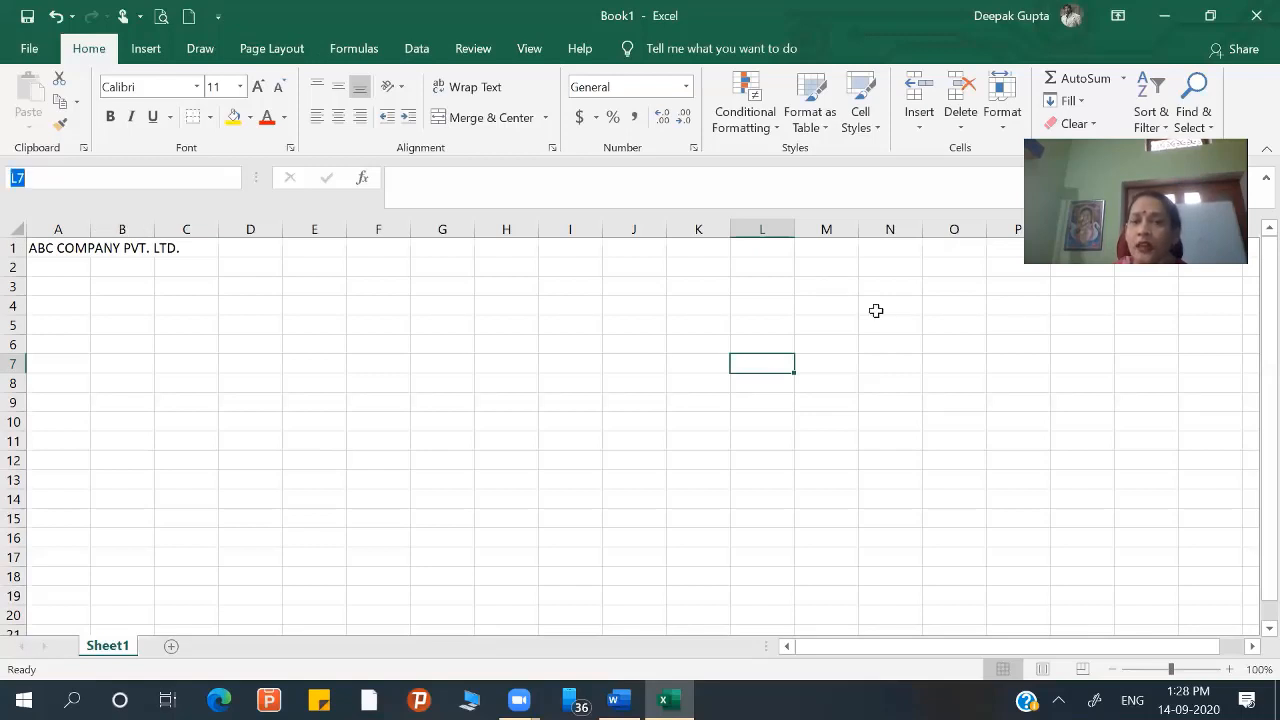
left_click(47, 249)
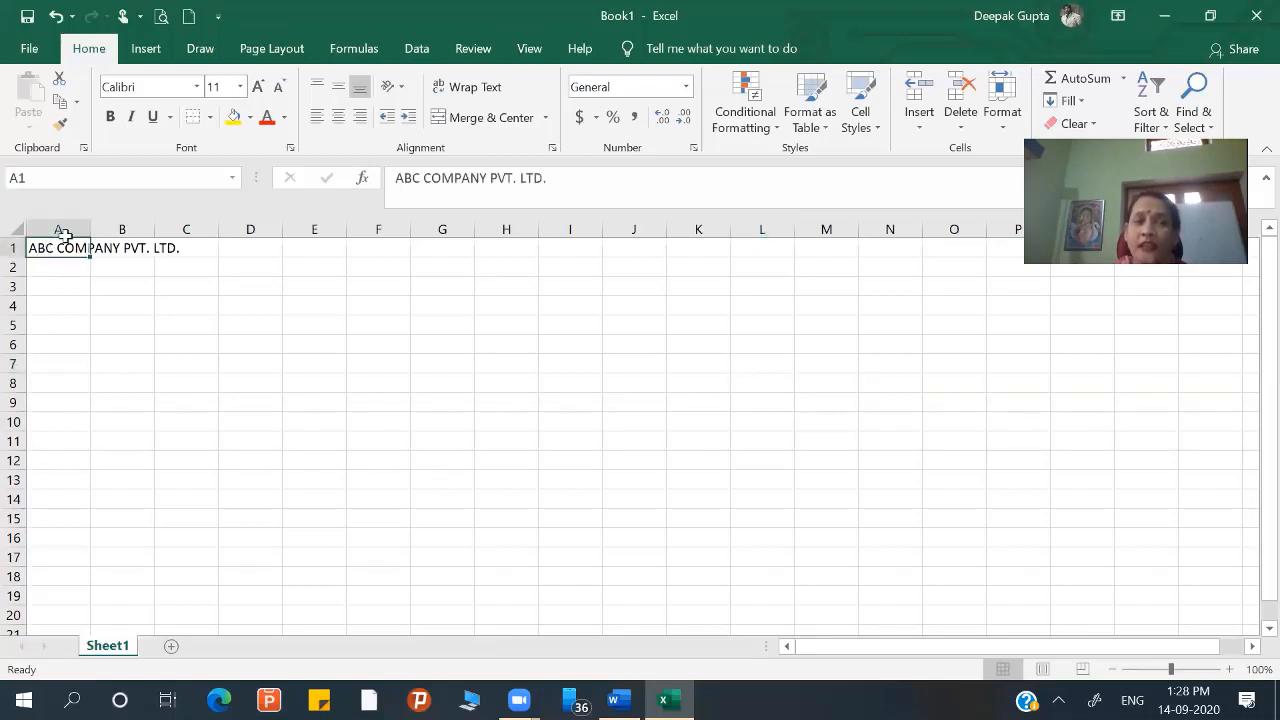
left_click(527, 178)
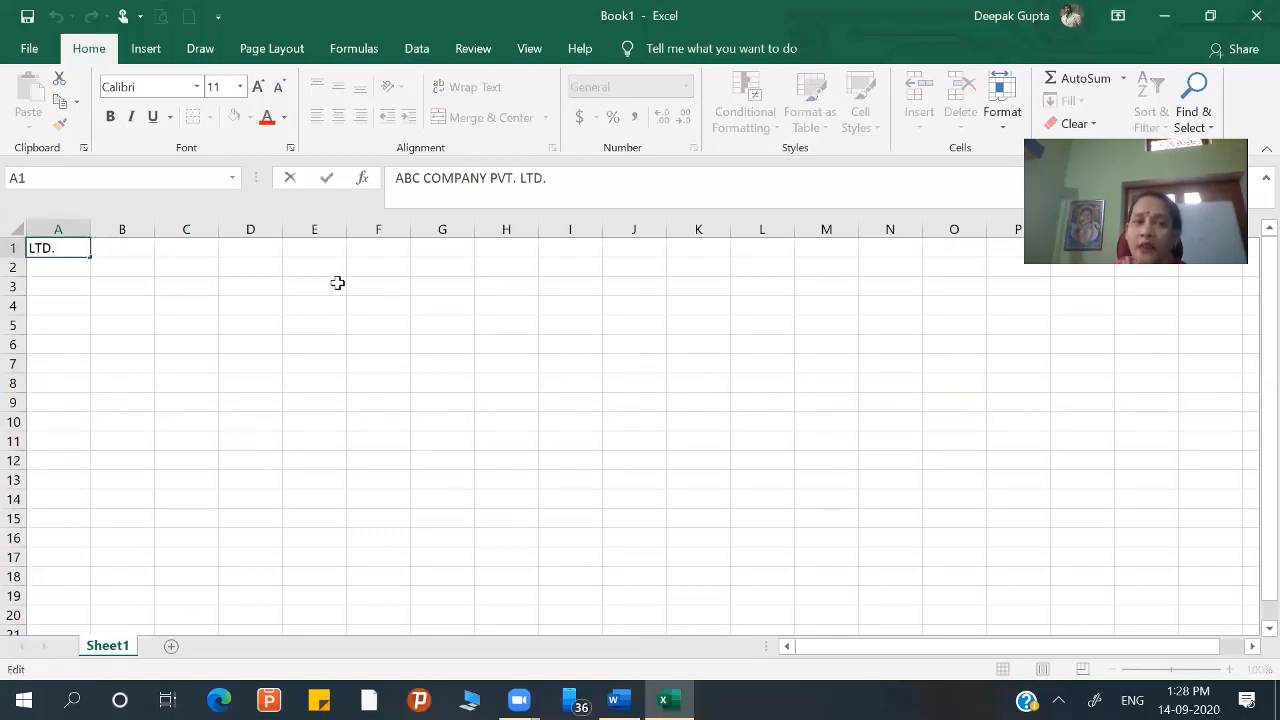
left_click(112, 272)
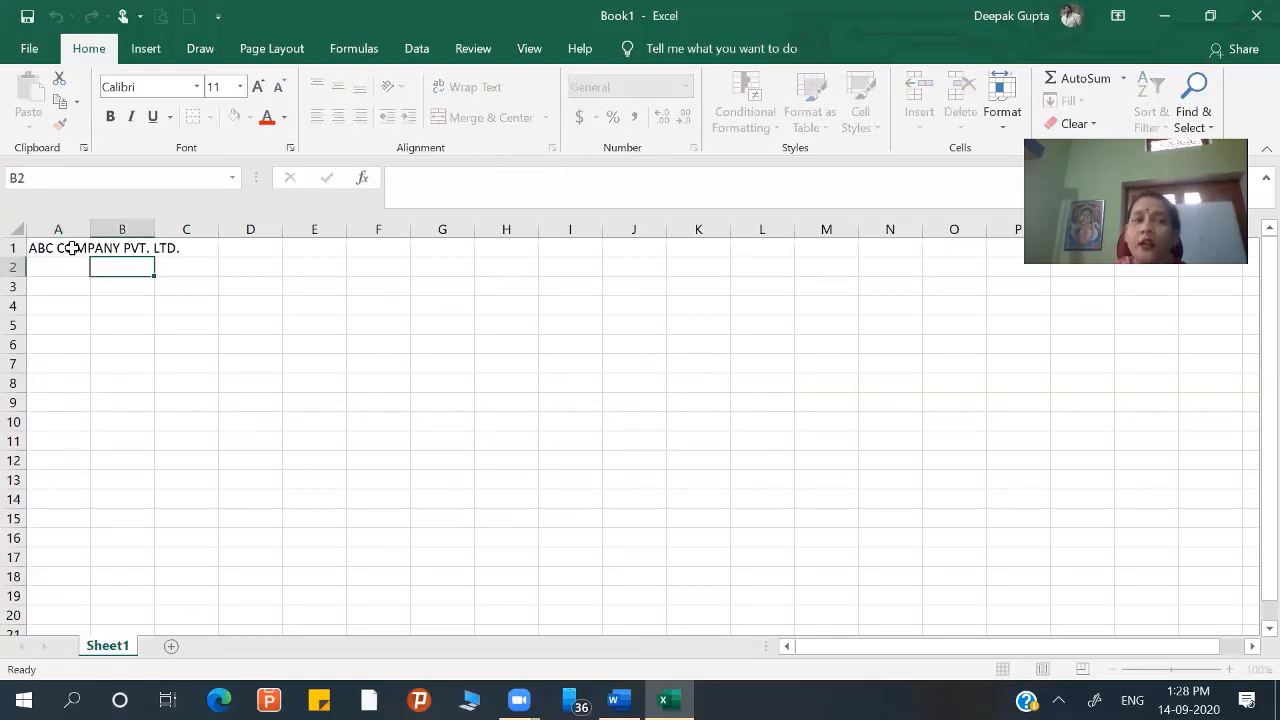
key("ctrl+Home")
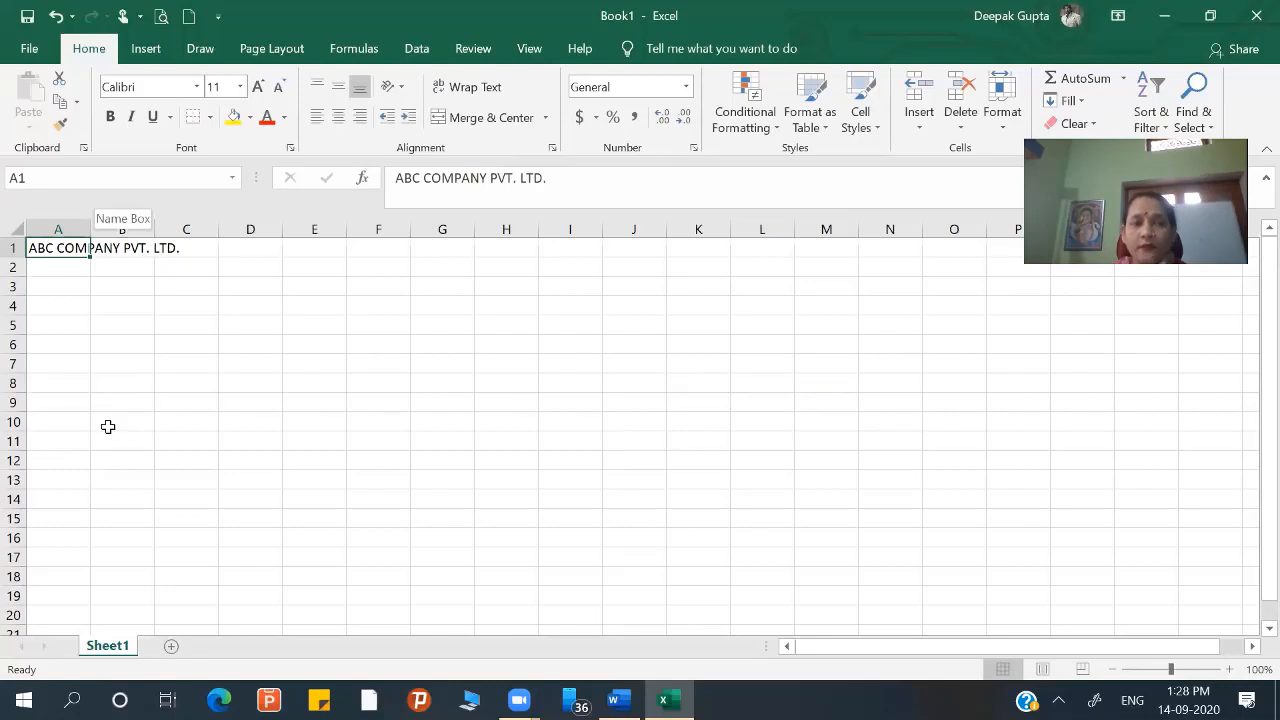
- Try to copy the company title from cell A1 into cell B4
left_click(67, 325)
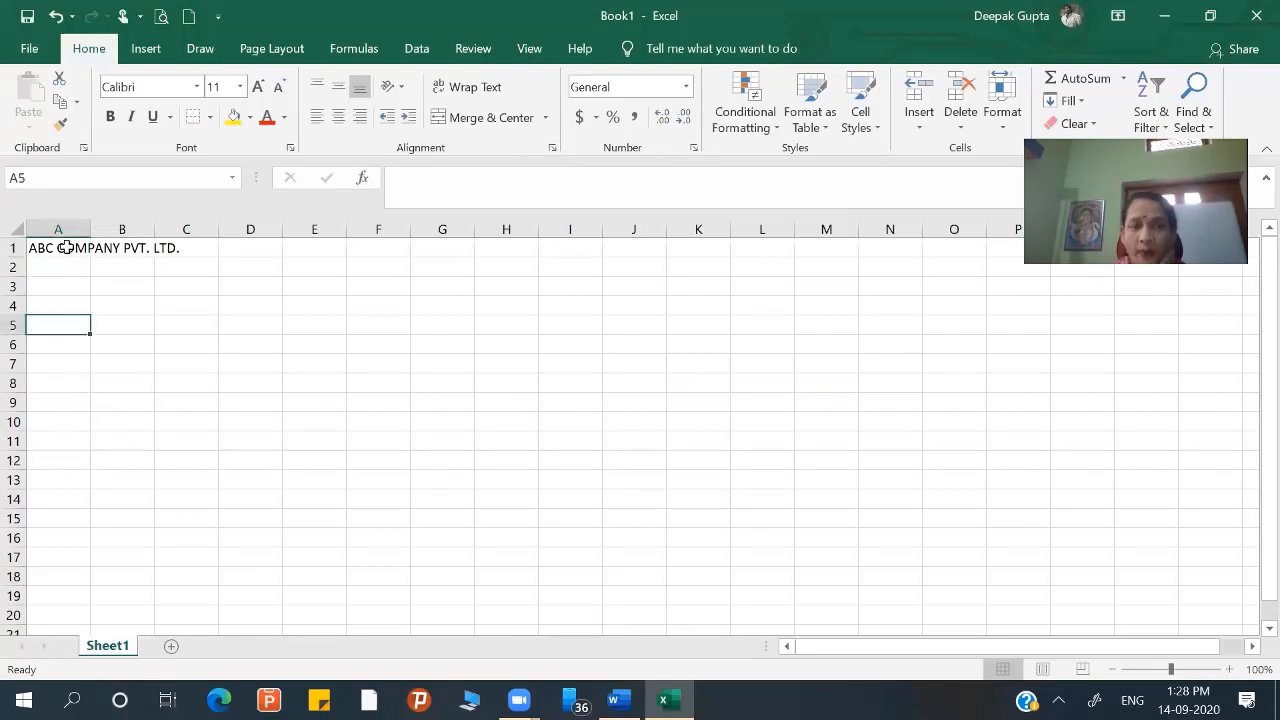
left_click(67, 247)
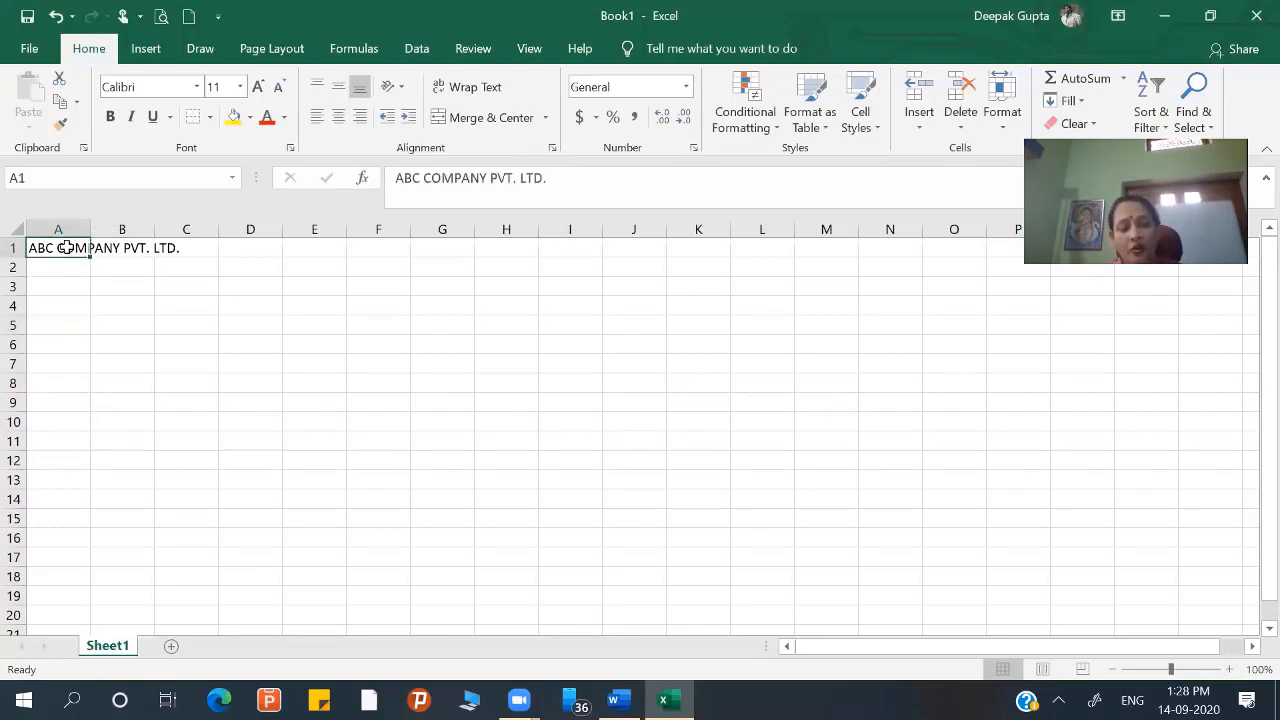
left_click(65, 247)
key("ctrl+c")
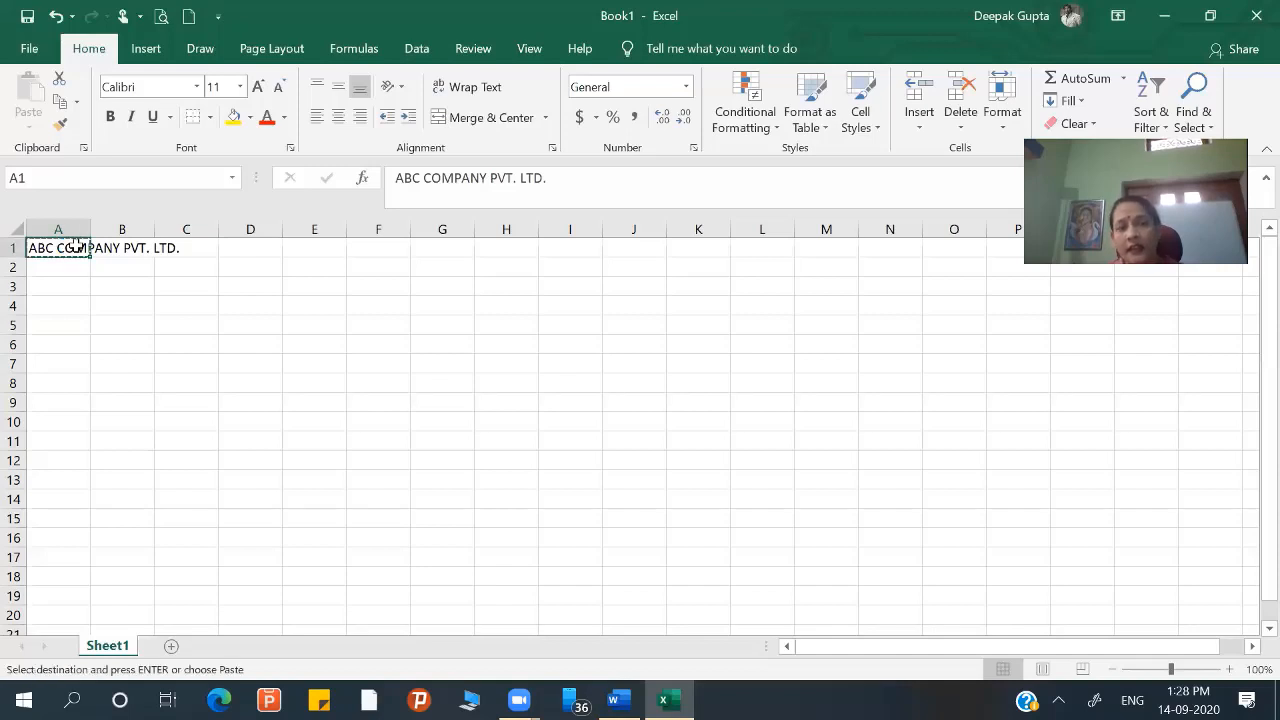
left_click(128, 304)
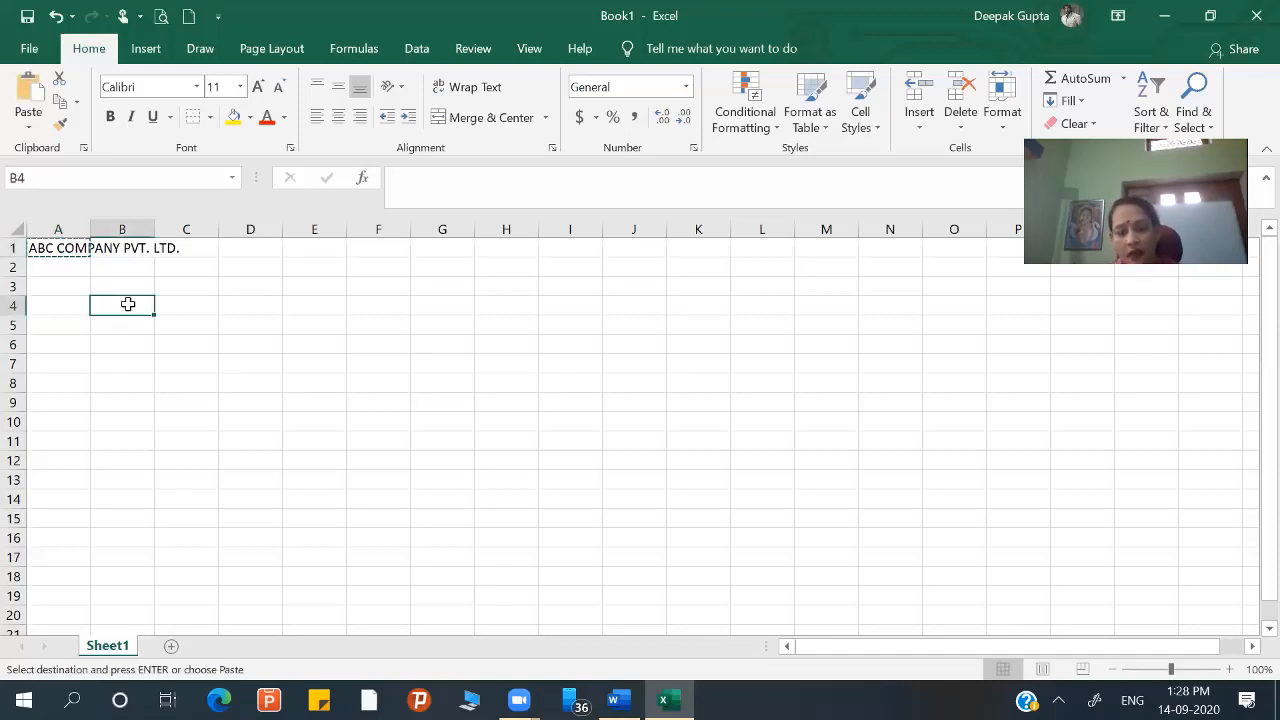
key("ctrl+c")
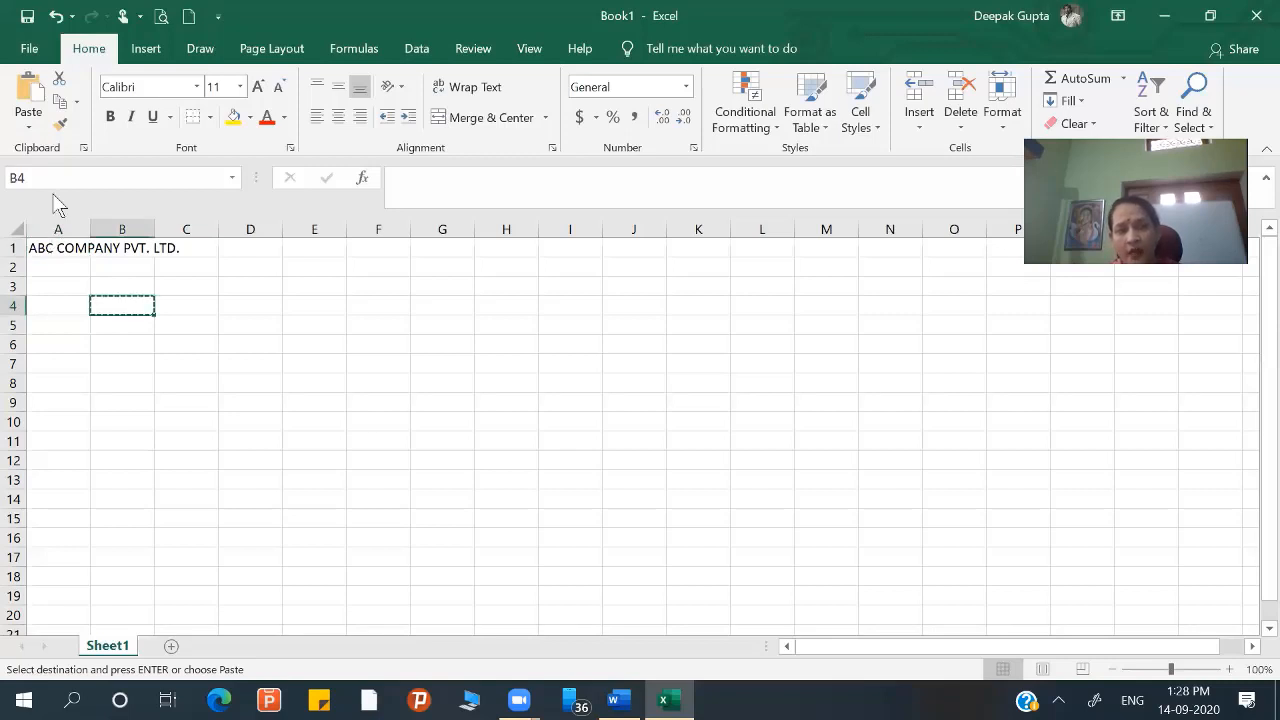
key("ctrl+Home")
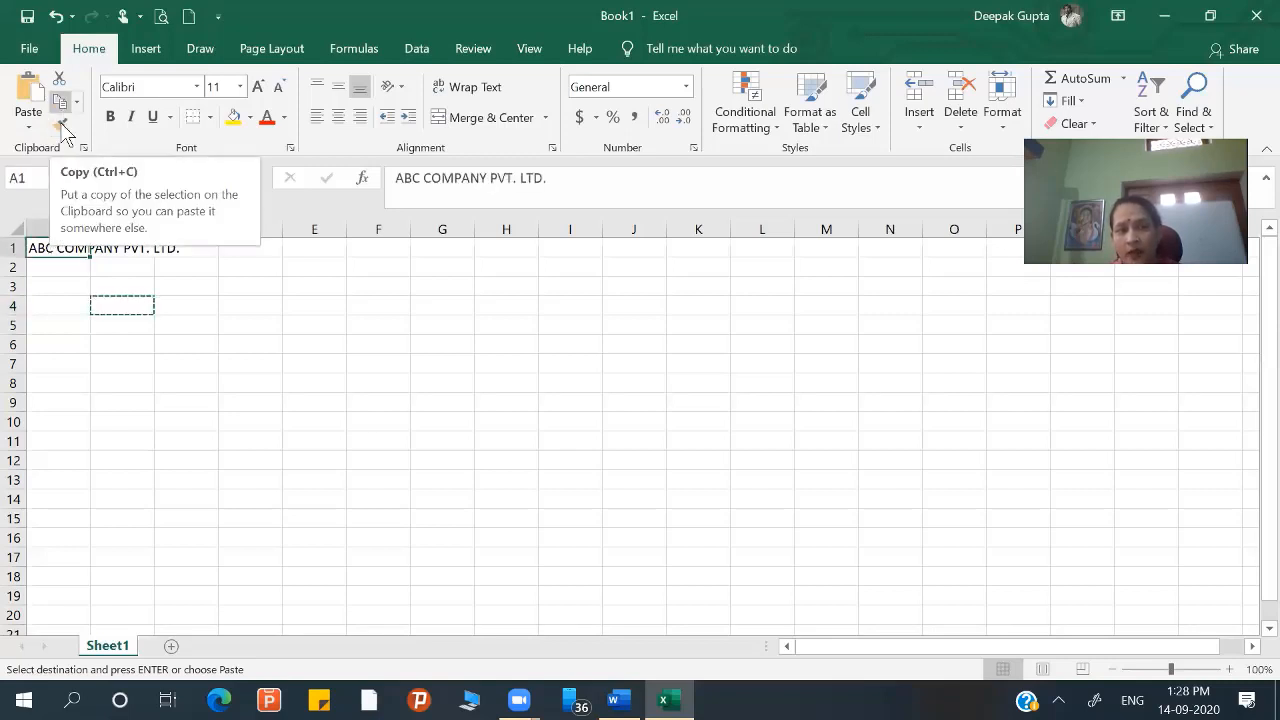
left_click(124, 306)
key("Escape")
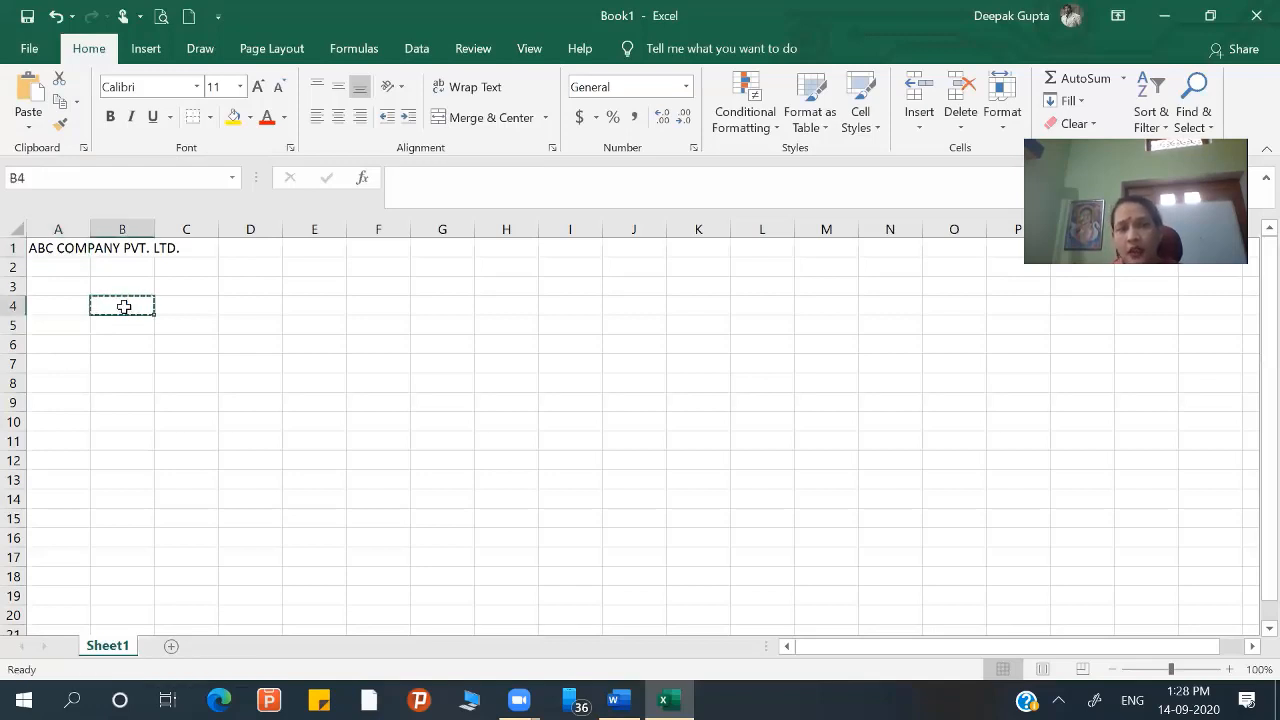
key("ctrl+v")
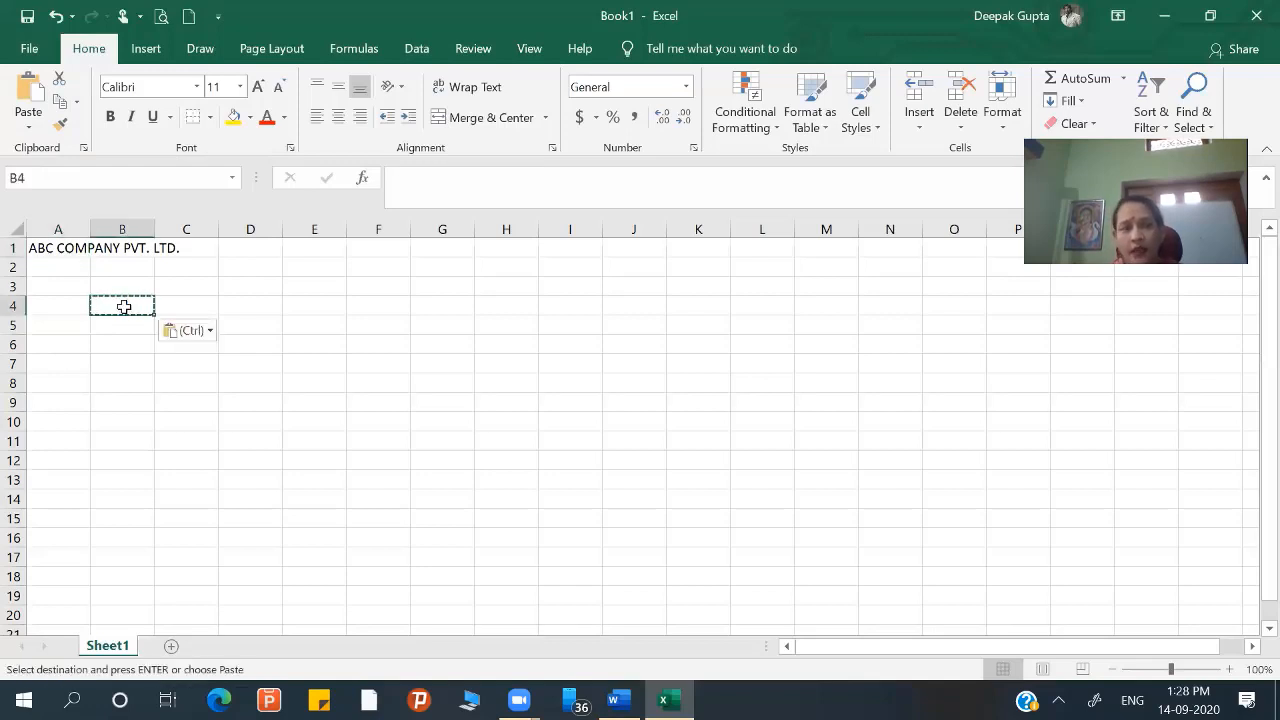
- Copy the company title from cell A1 and paste it into cell B3
left_click(57, 247)
key("ctrl+c")
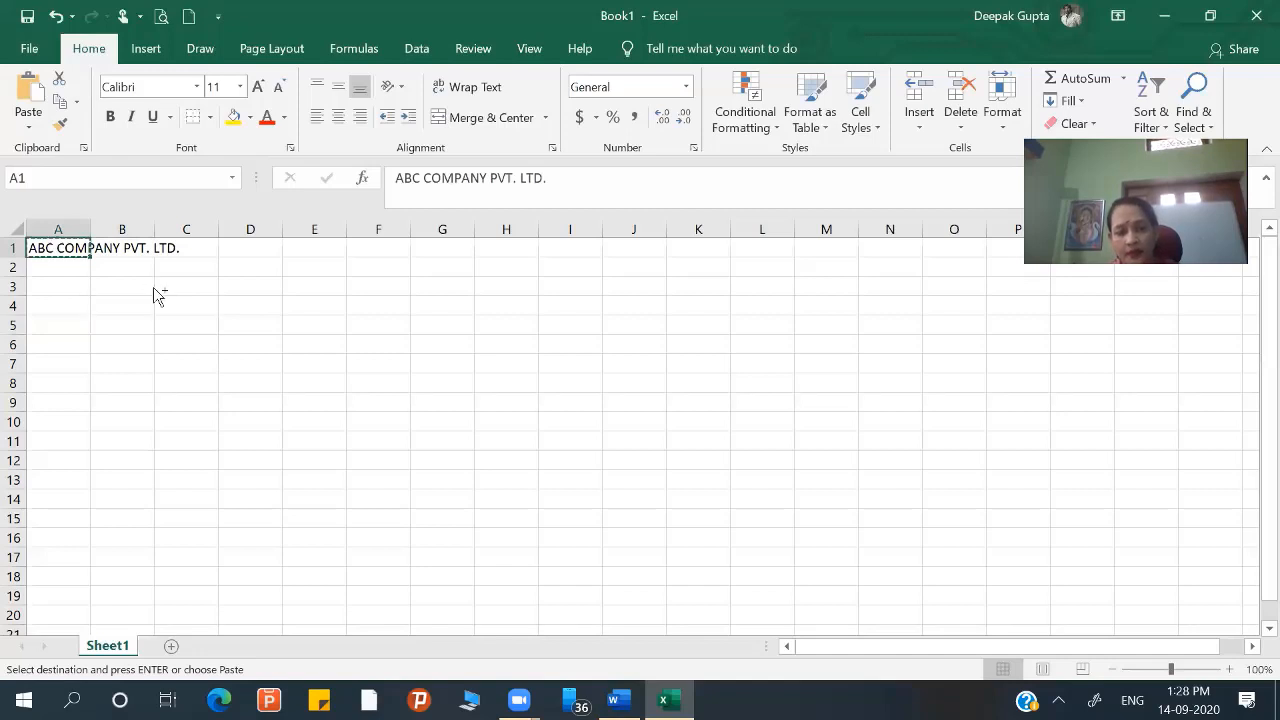
left_click(153, 288)
key("ctrl+v")
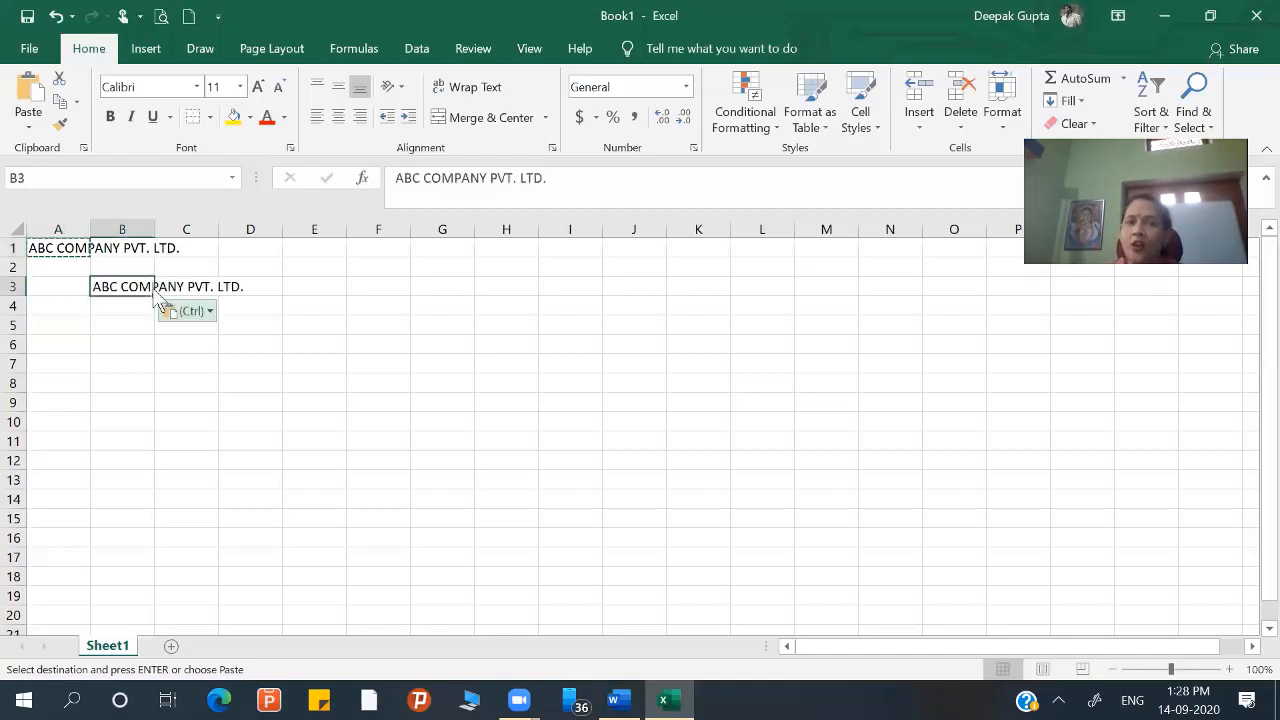
- Copy the company title from cell B3 and paste it into cell E4
key("ctrl")
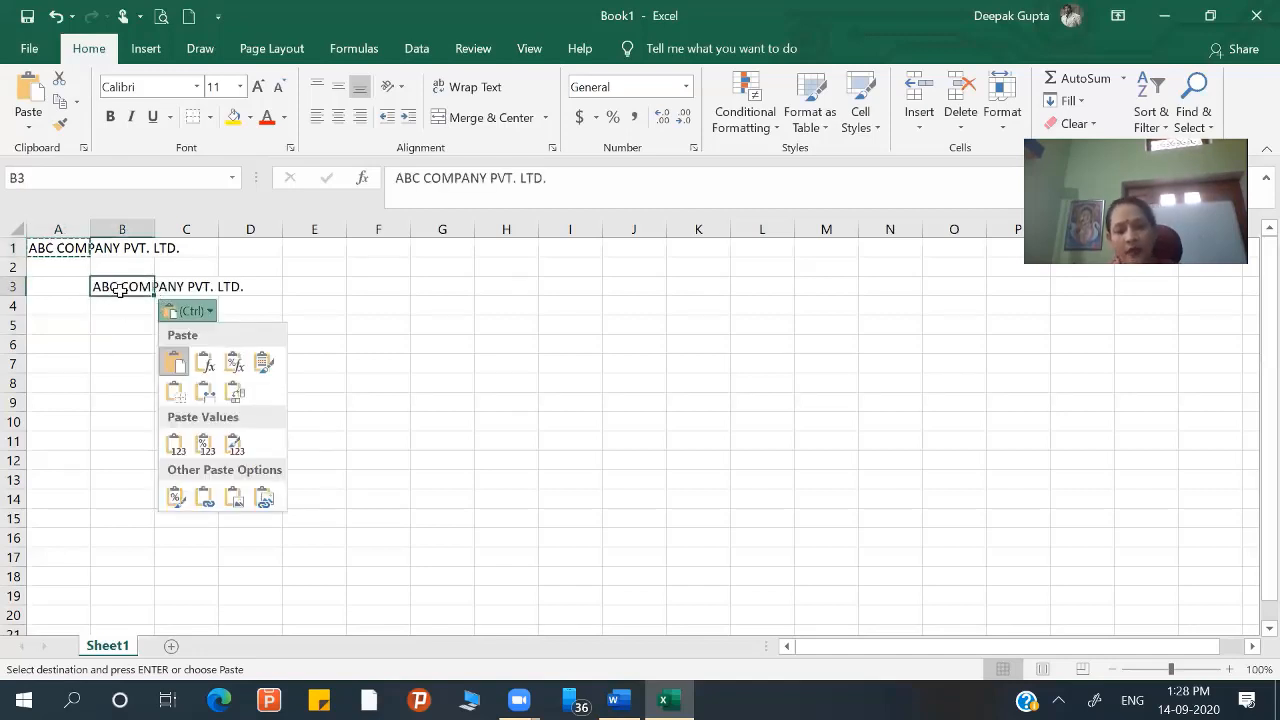
key("ctrl")
key("ctrl+c")
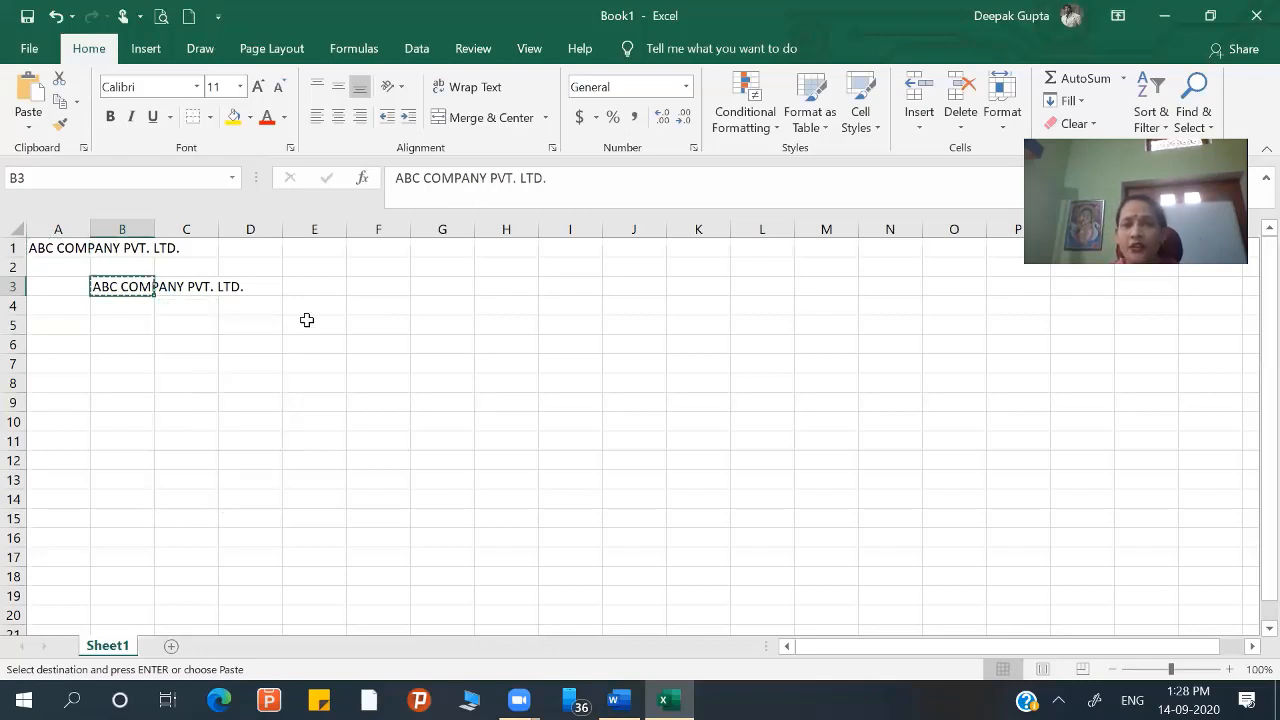
left_click(312, 308)
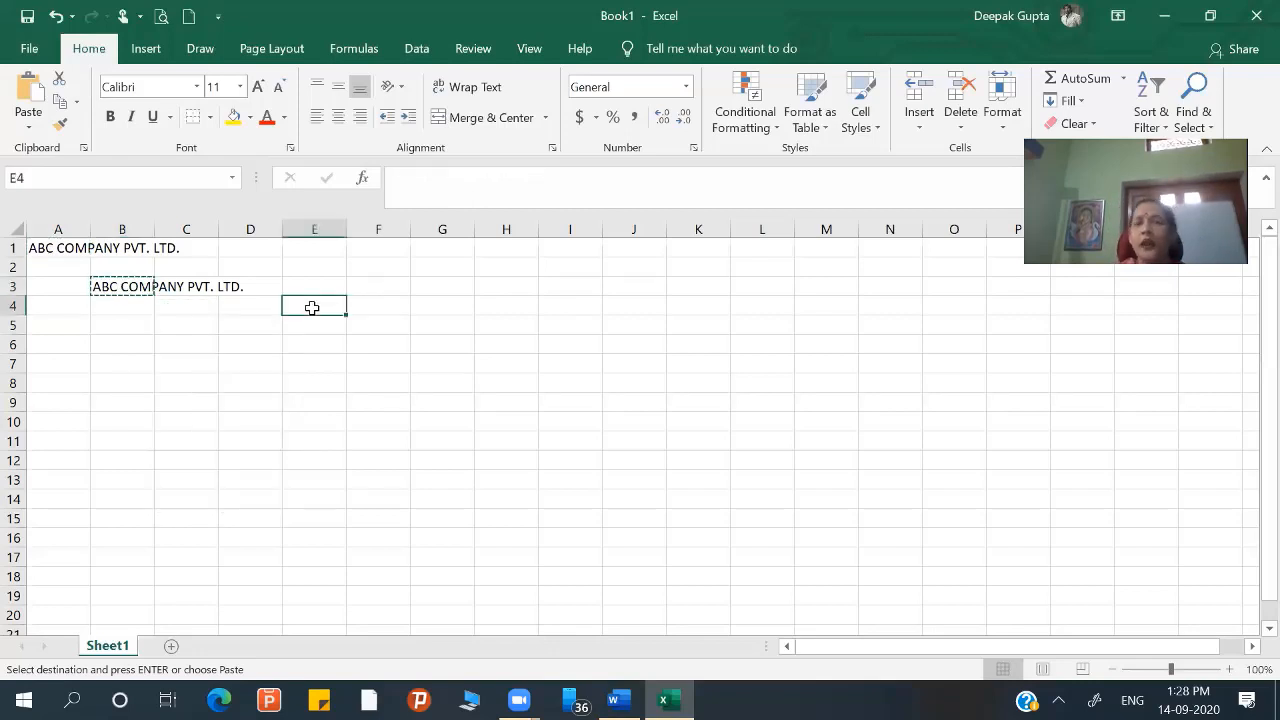
key("Return")
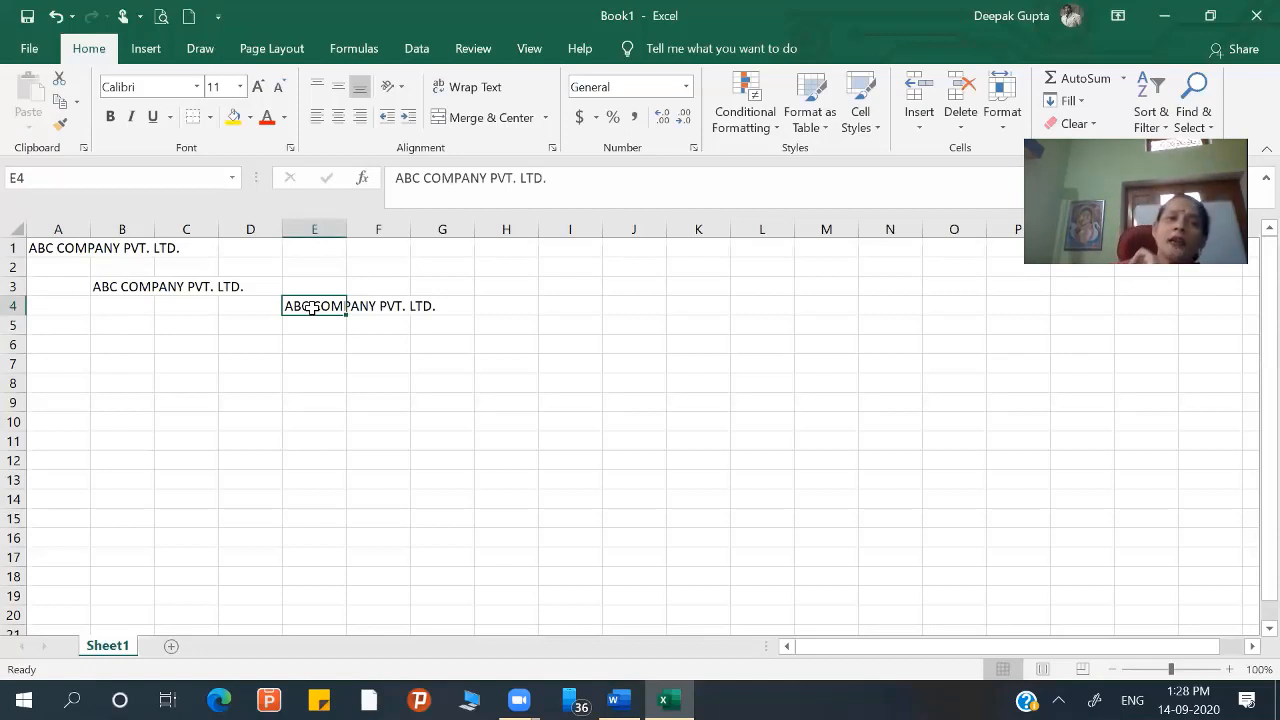
- Move the company title from cell A1 to cell I6 by cutting and pasting it
left_click(75, 248)
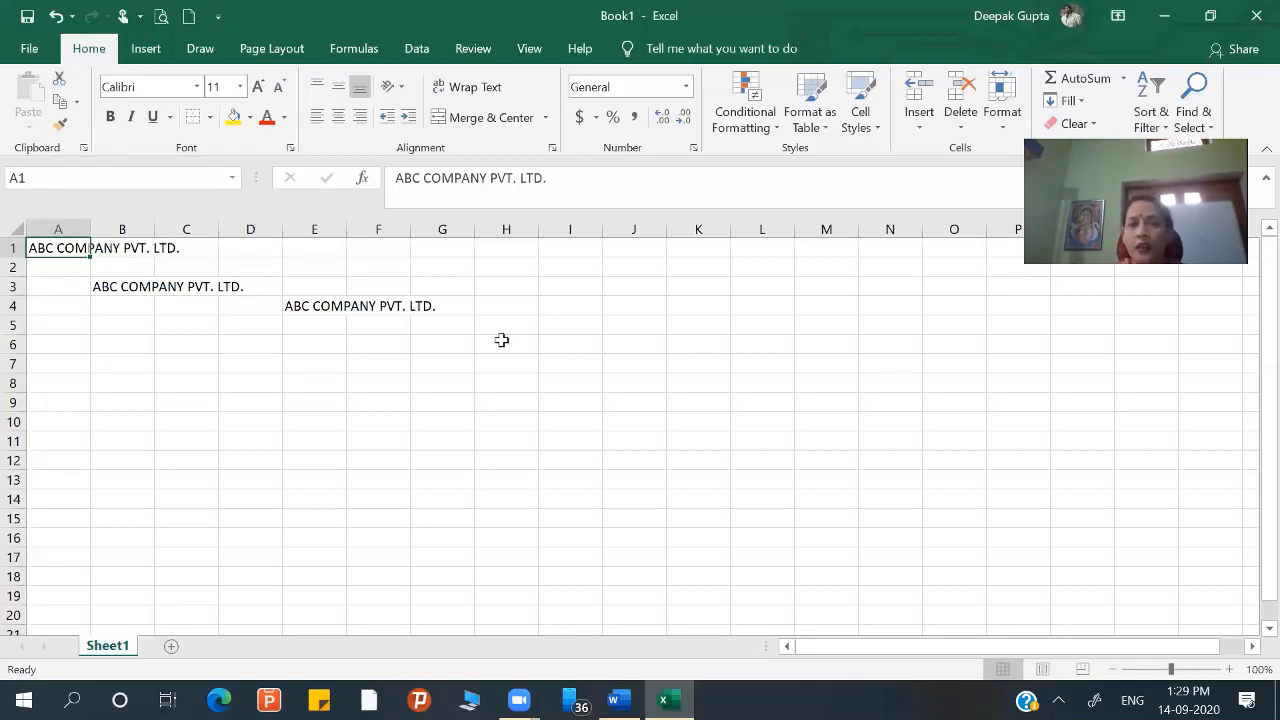
key("ctrl+x")
left_click(560, 346)
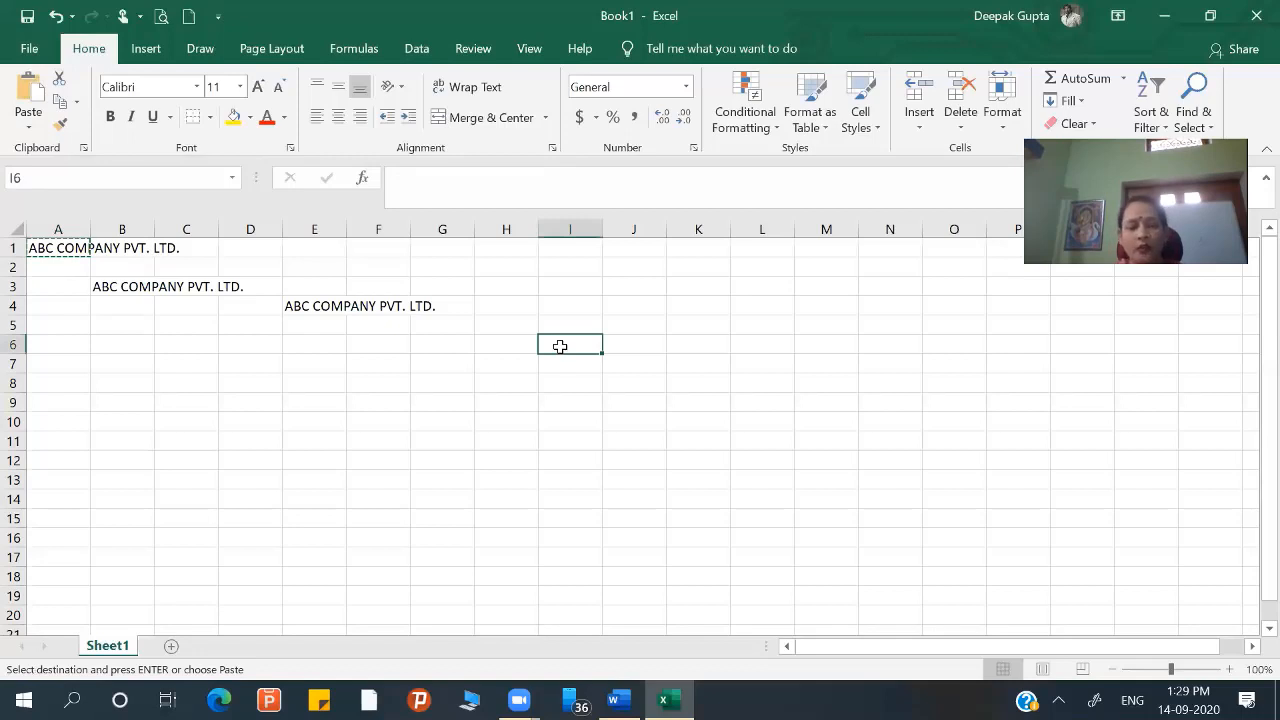
key("ctrl+v")
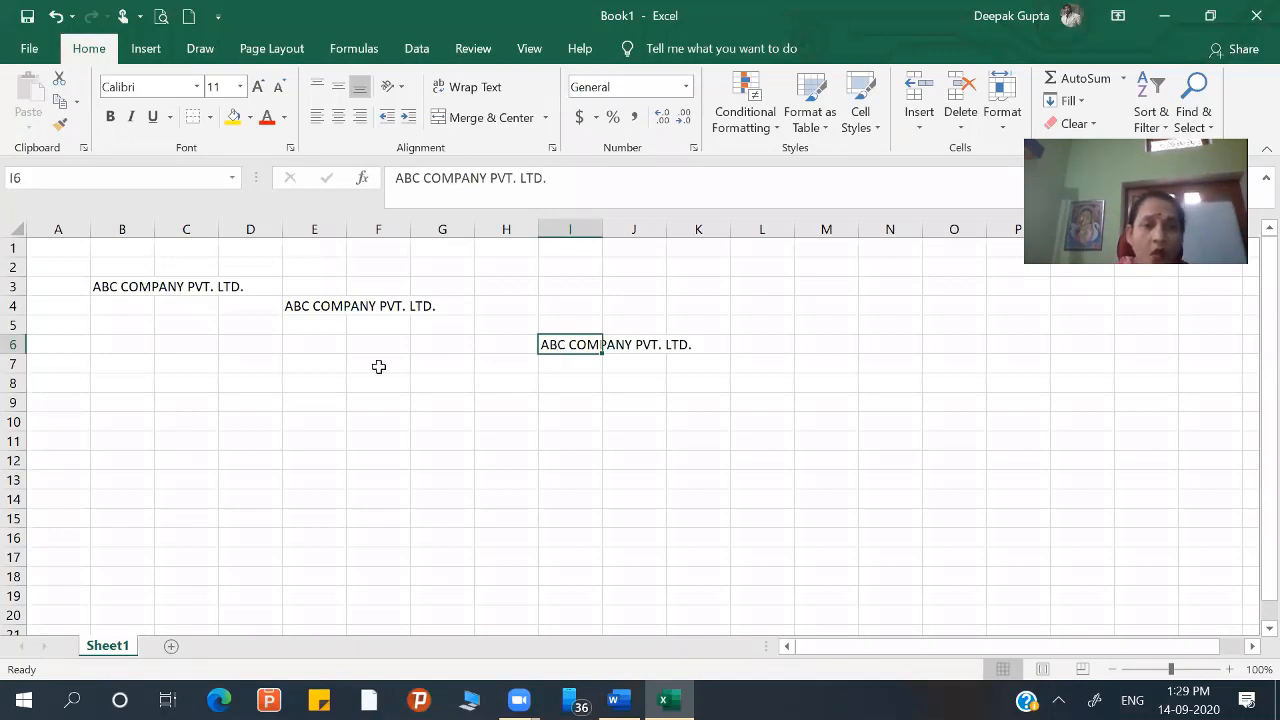
- Format the title in cell B3 as bold, italic and underlined, with a yellow fill and red font colour
left_click(148, 286)
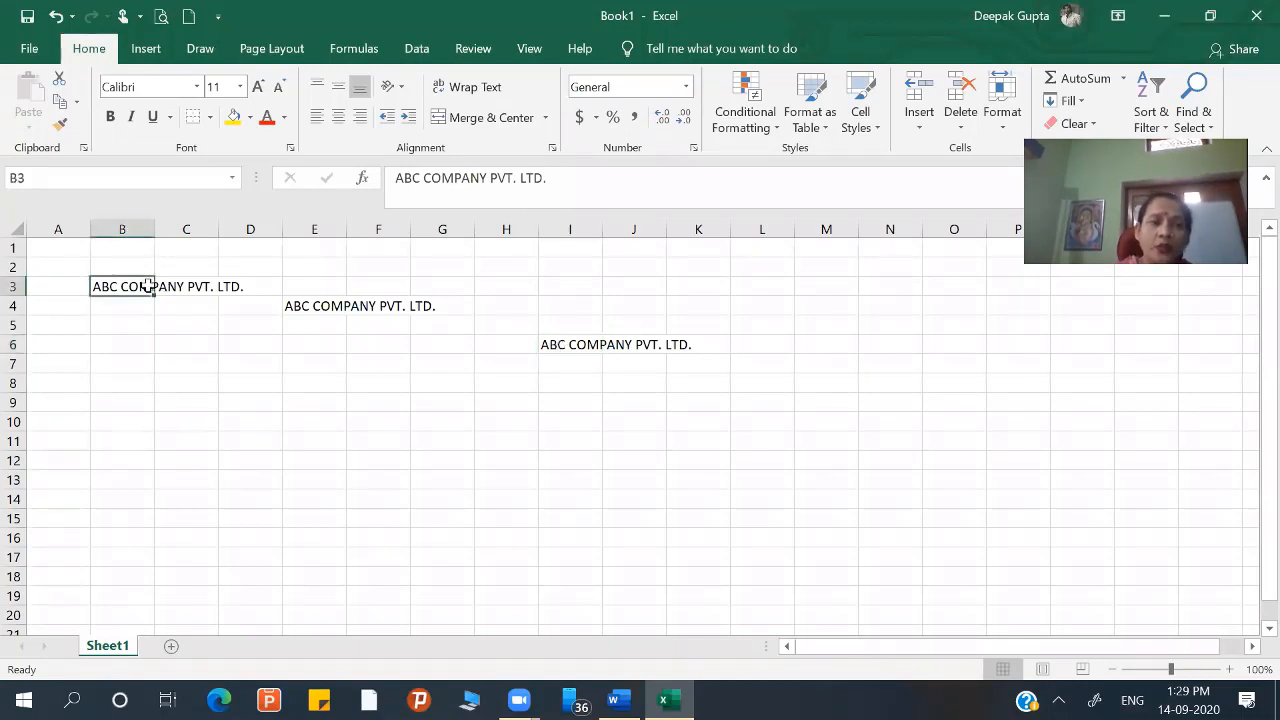
left_click(114, 120)
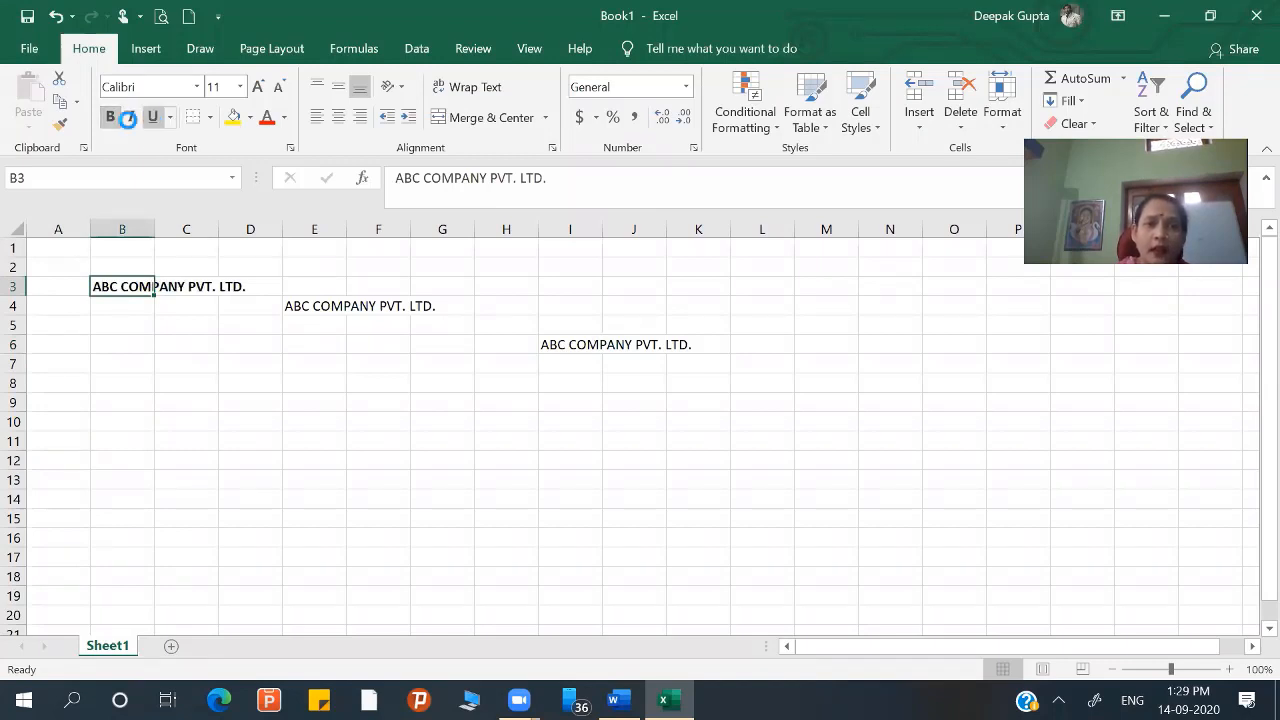
left_click(130, 118)
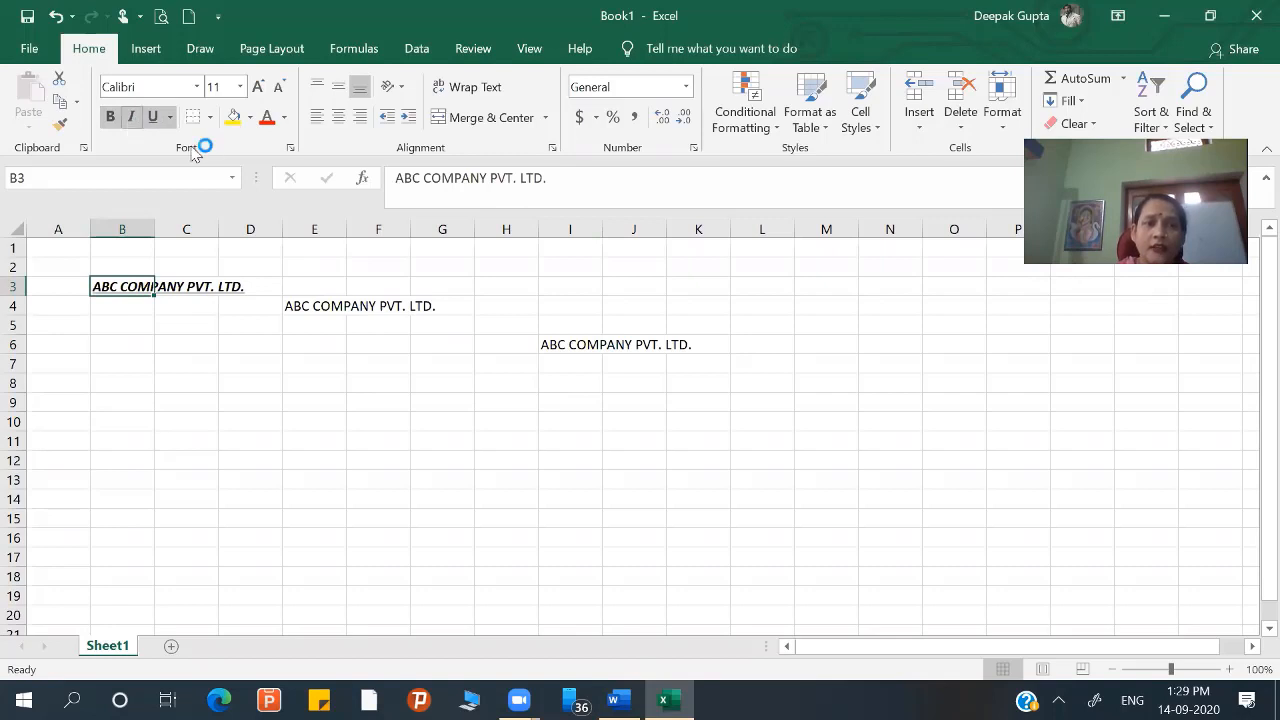
left_click(233, 117)
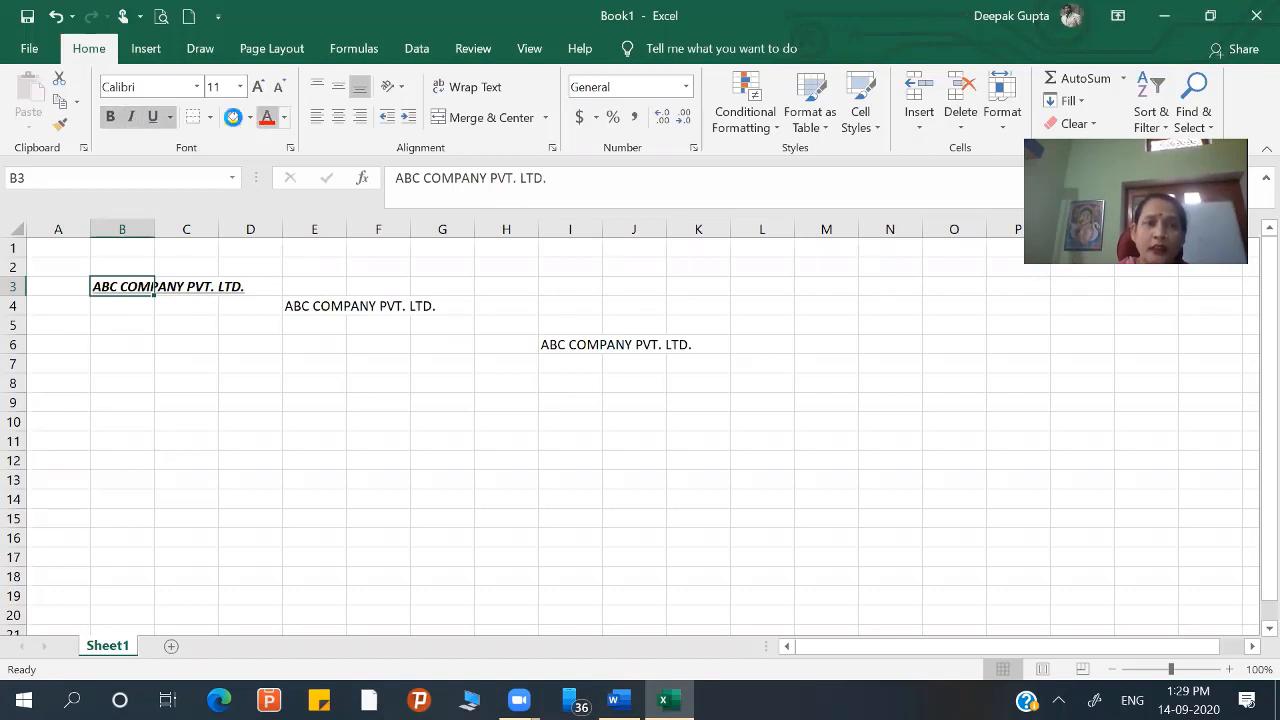
left_click(276, 125)
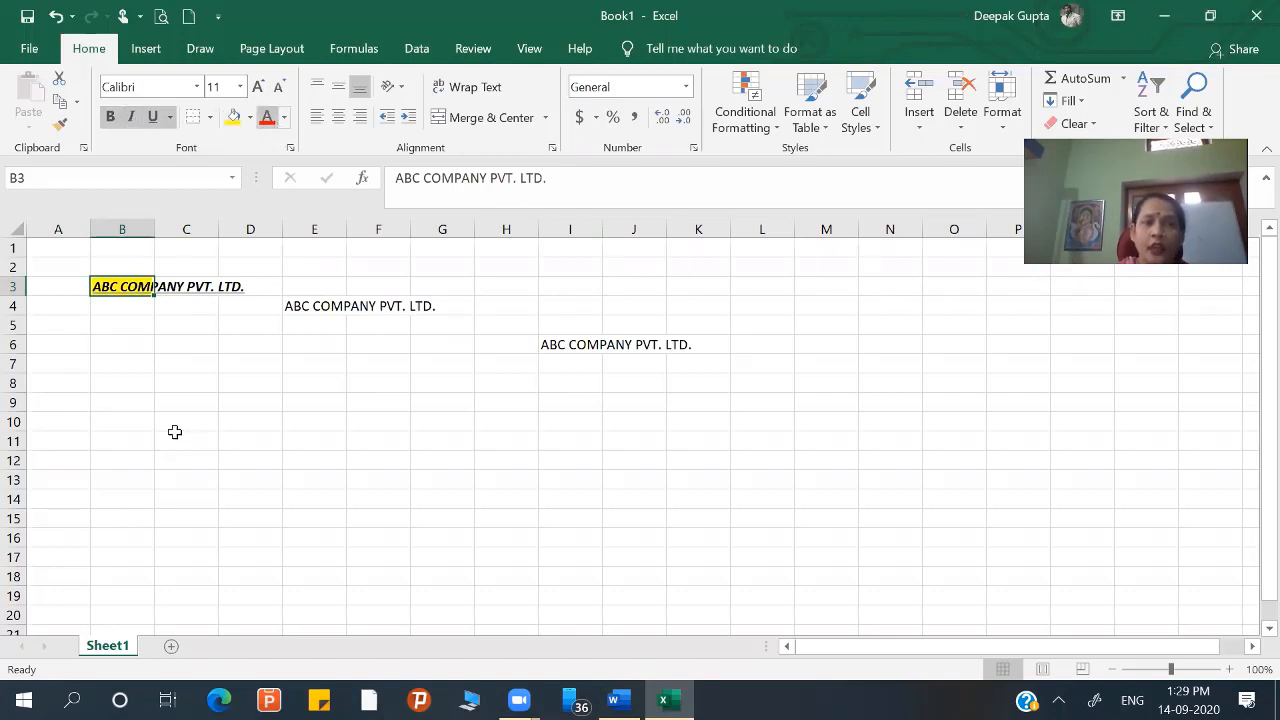
left_click(174, 433)
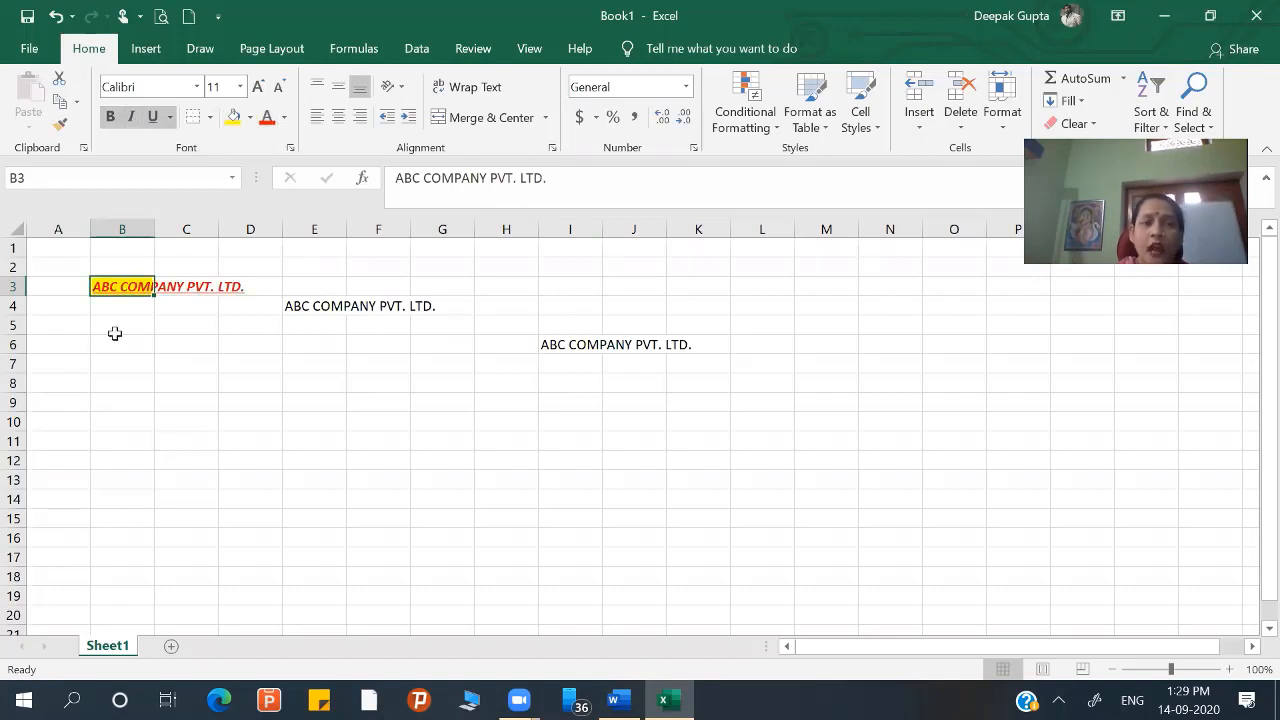
- Enter the text "XYZ COMPANY" in cell E11 and reselect that cell
left_click(307, 435)
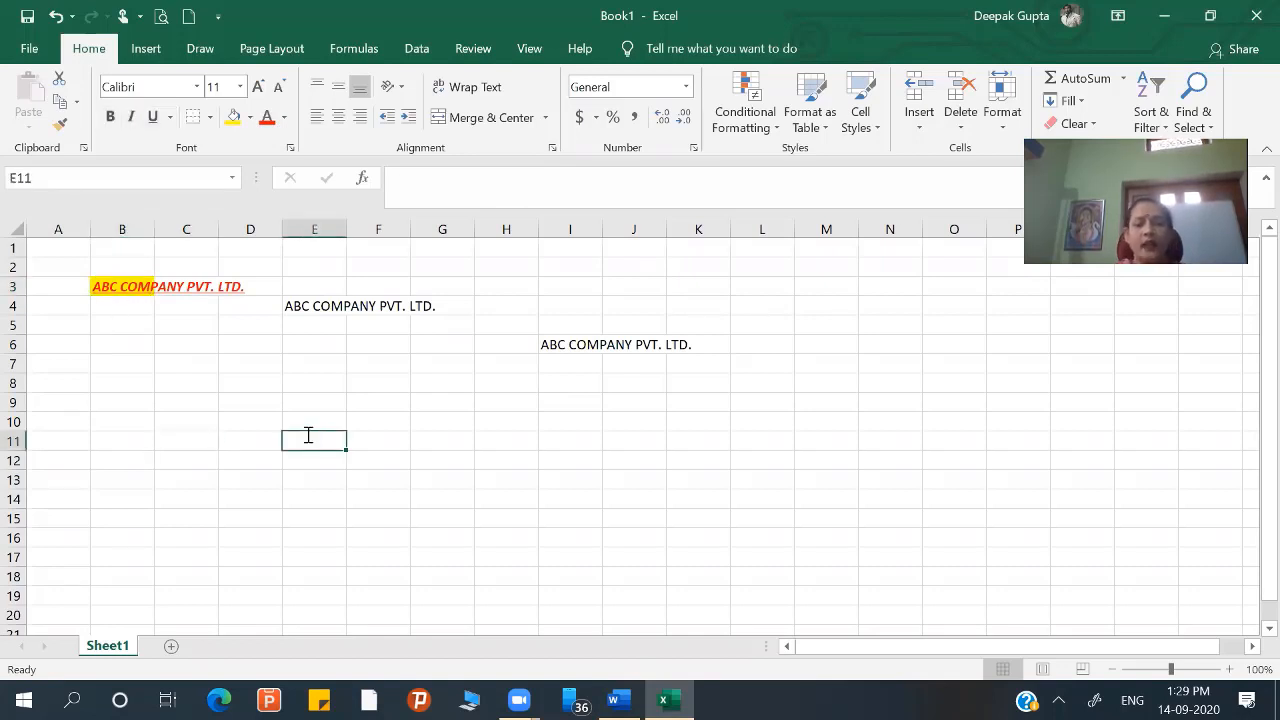
type("X")
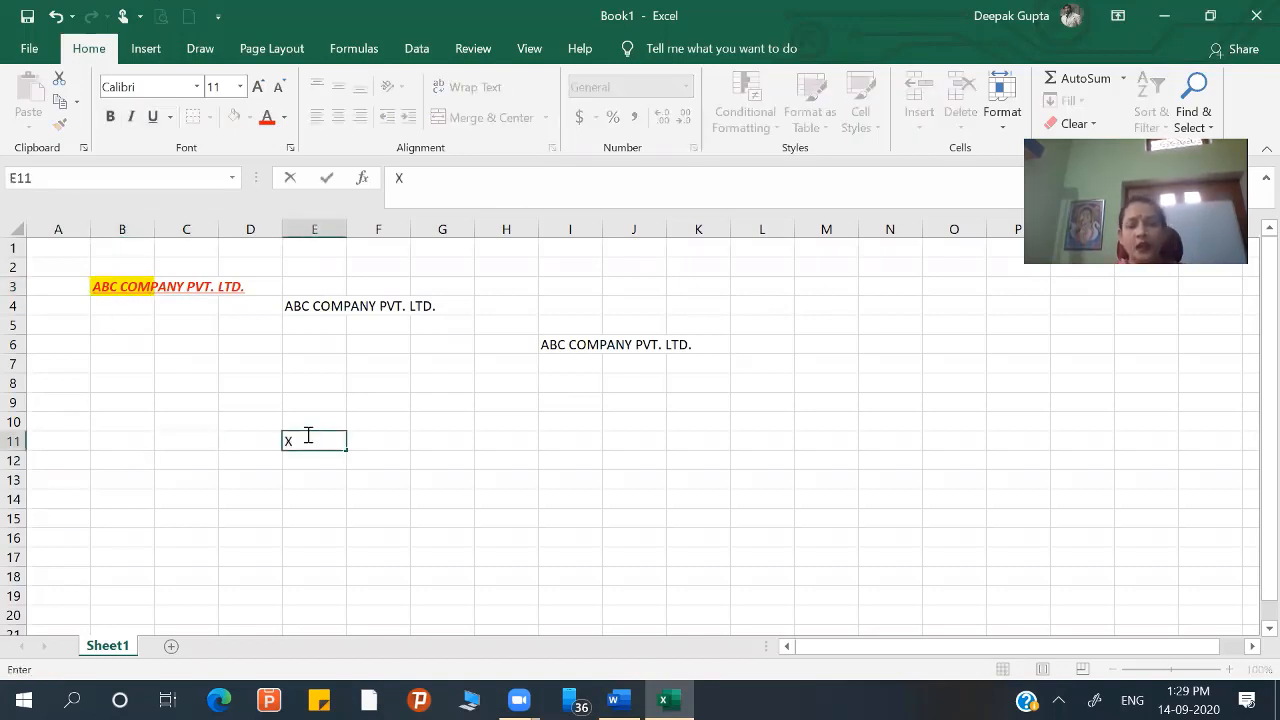
type("YZ COMP")
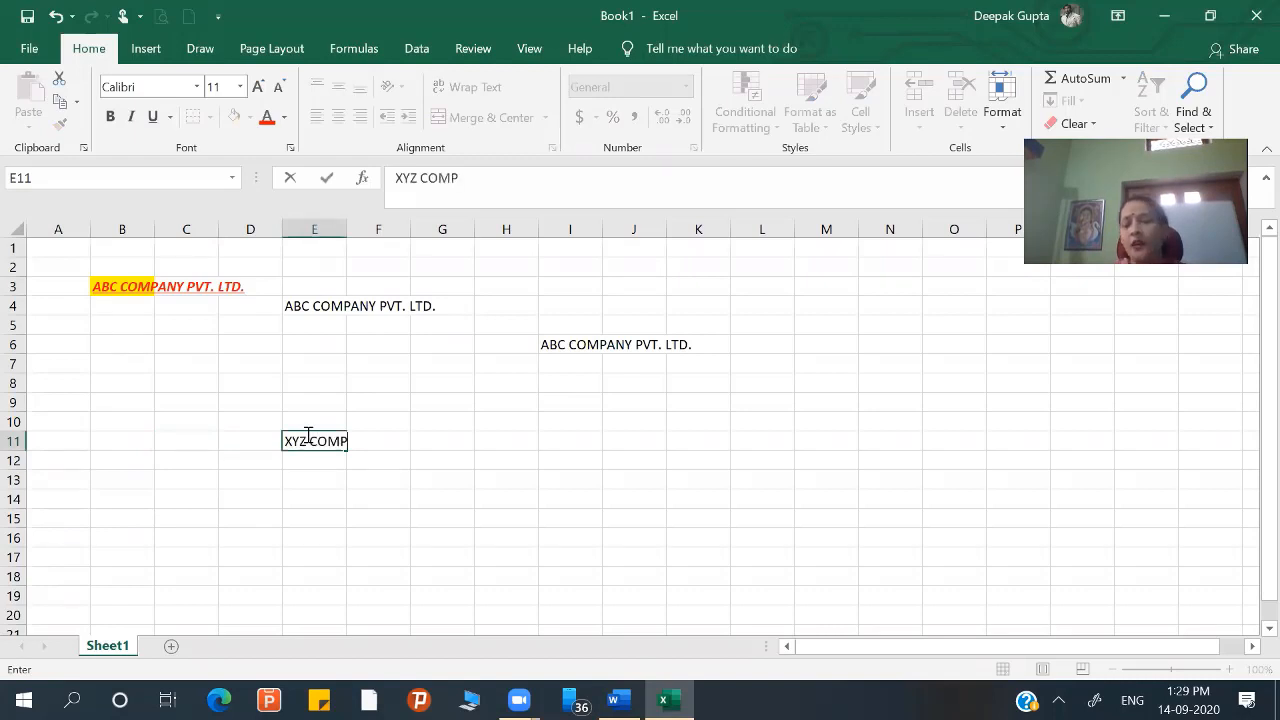
type("ANY")
key("Return")
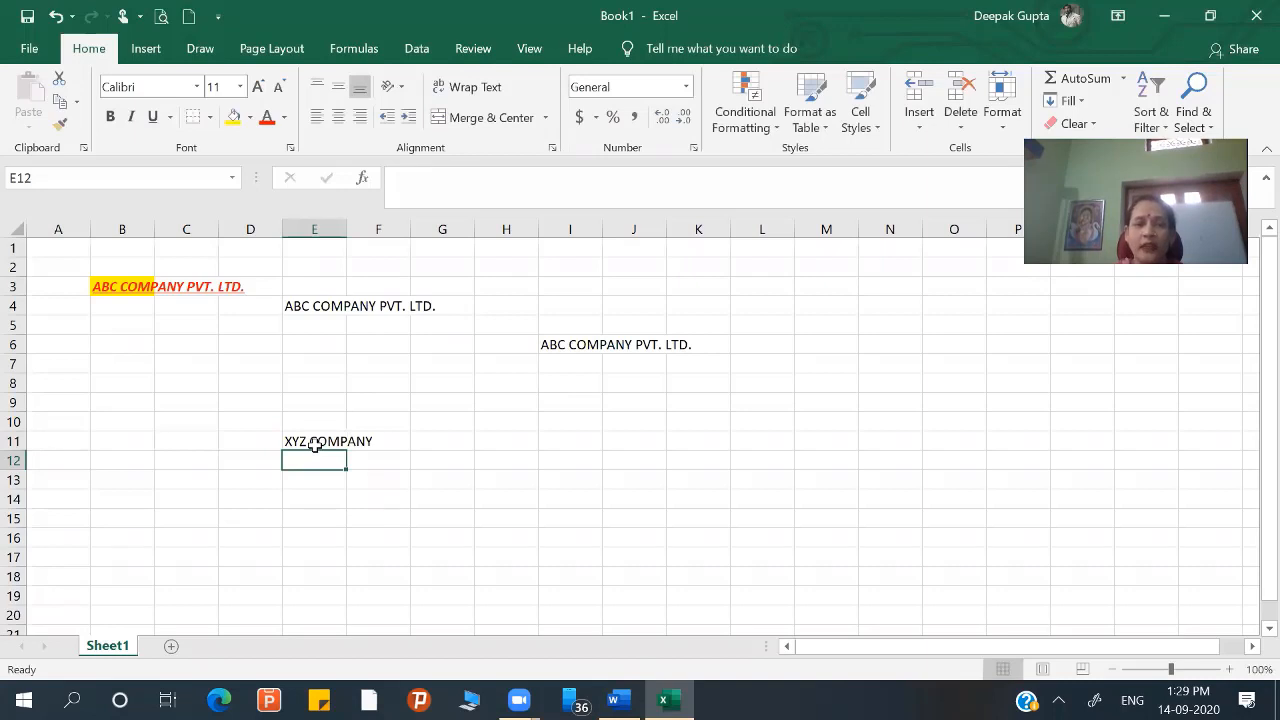
key("Up")
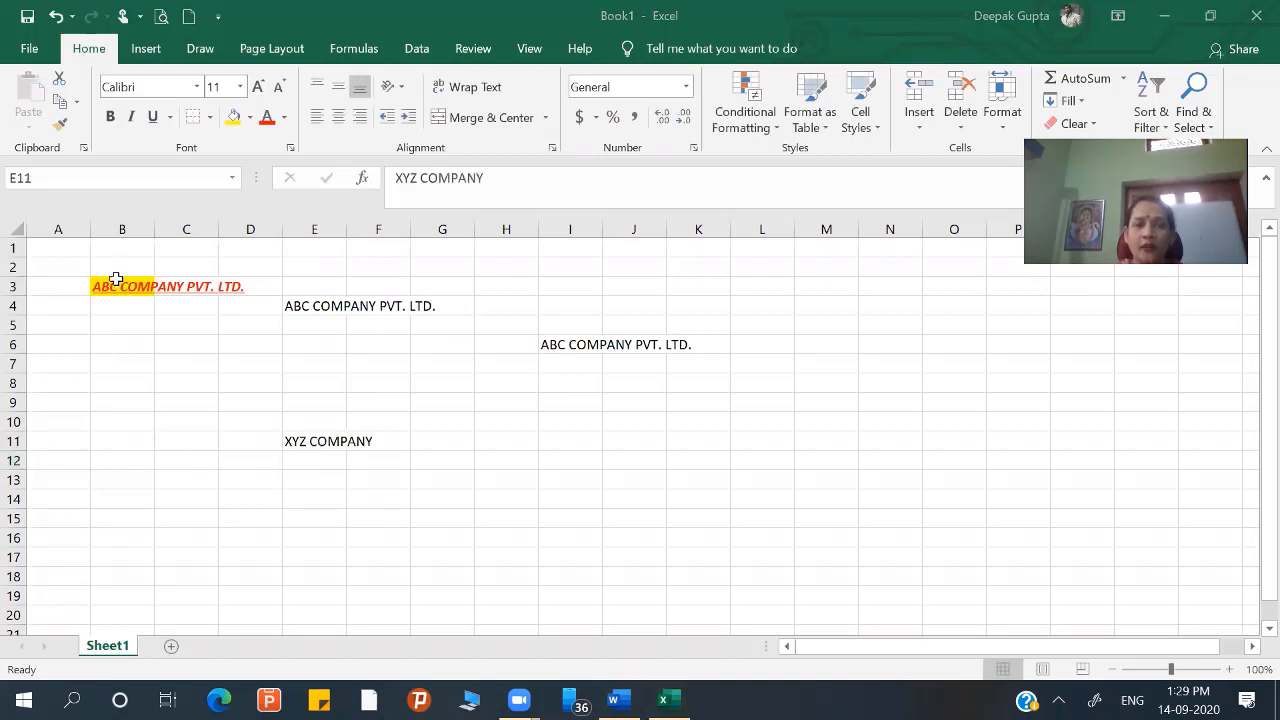
- Try to apply cell E11's formatting to cell B3 with Format Painter, and undo the change
left_click(117, 285)
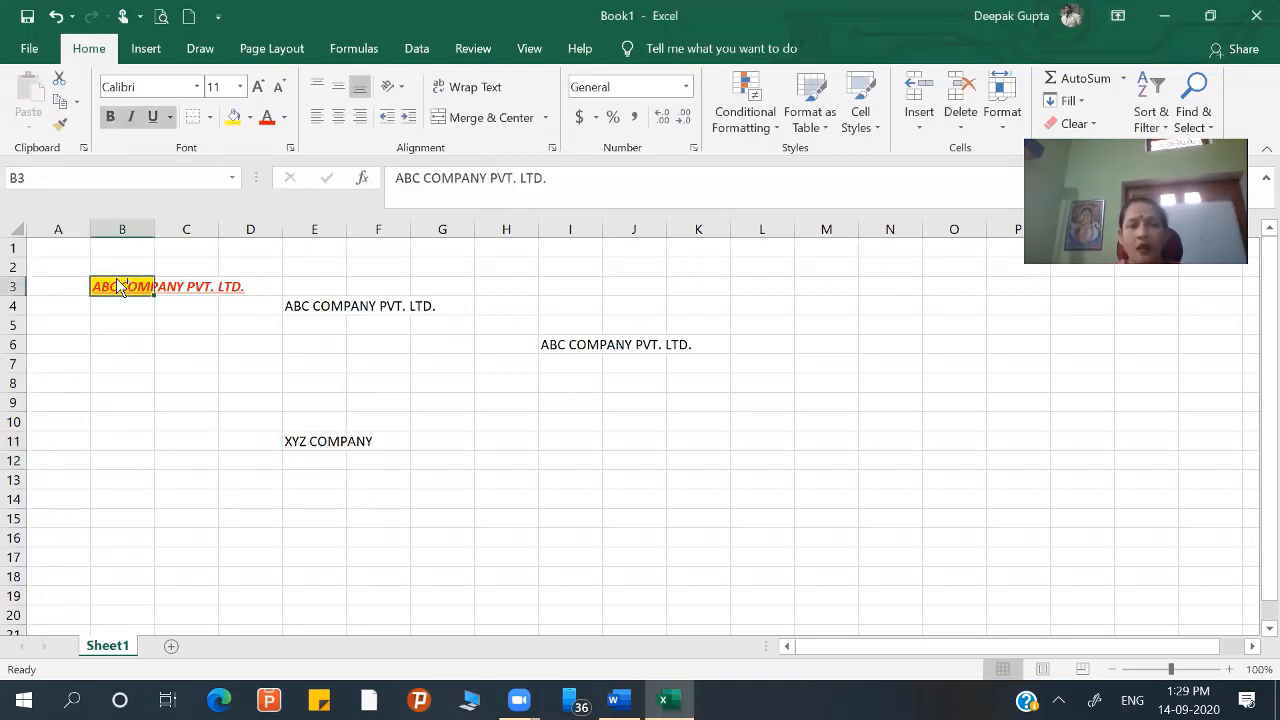
key("ctrl+c")
left_click(336, 444)
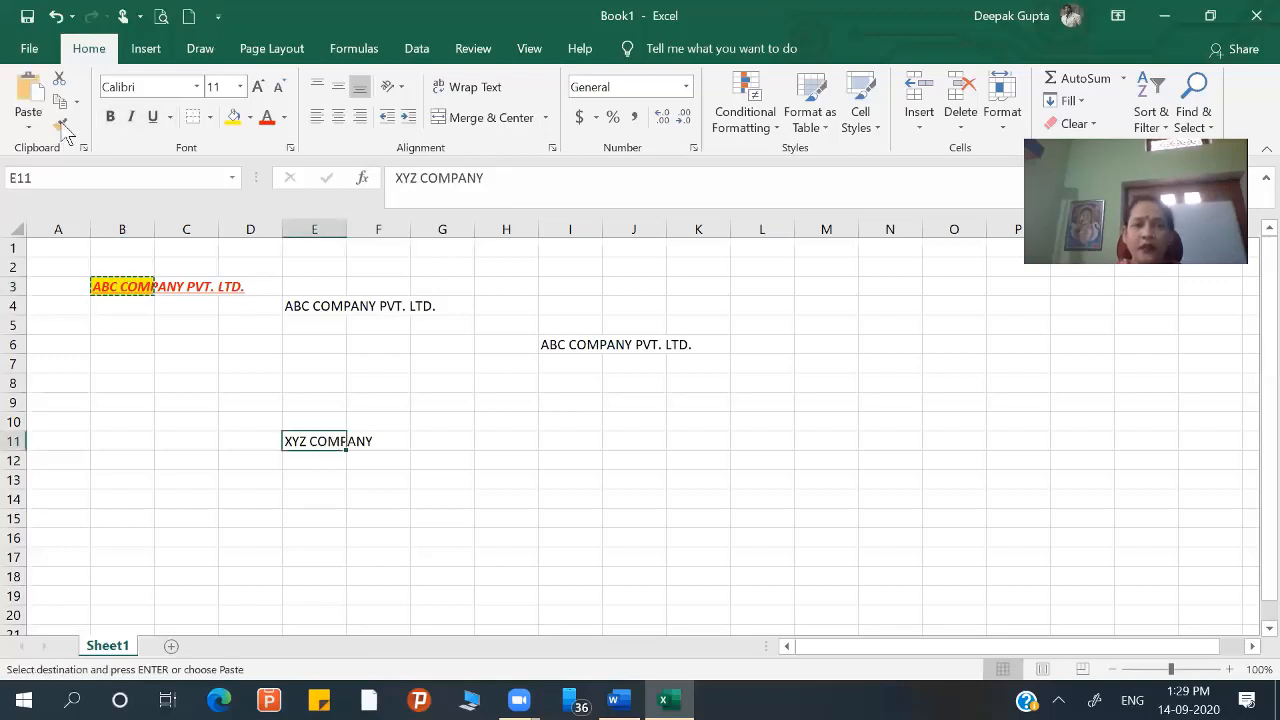
left_click(61, 126)
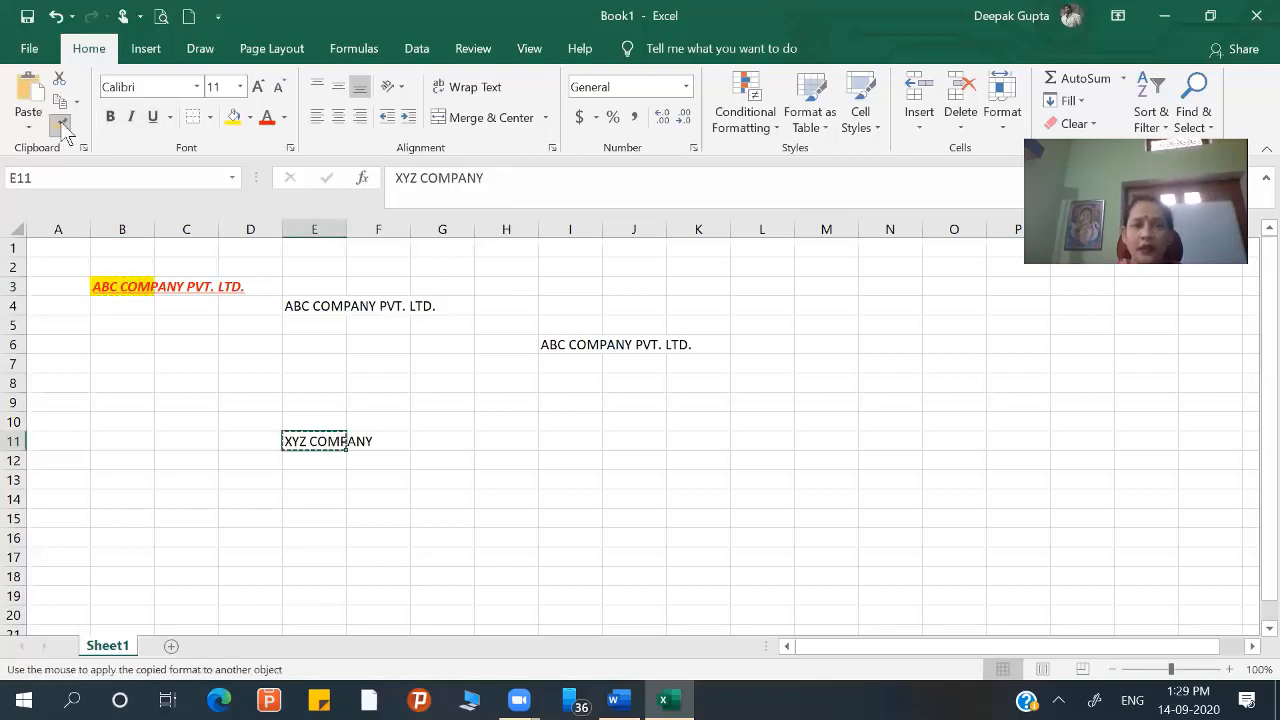
left_click(121, 287)
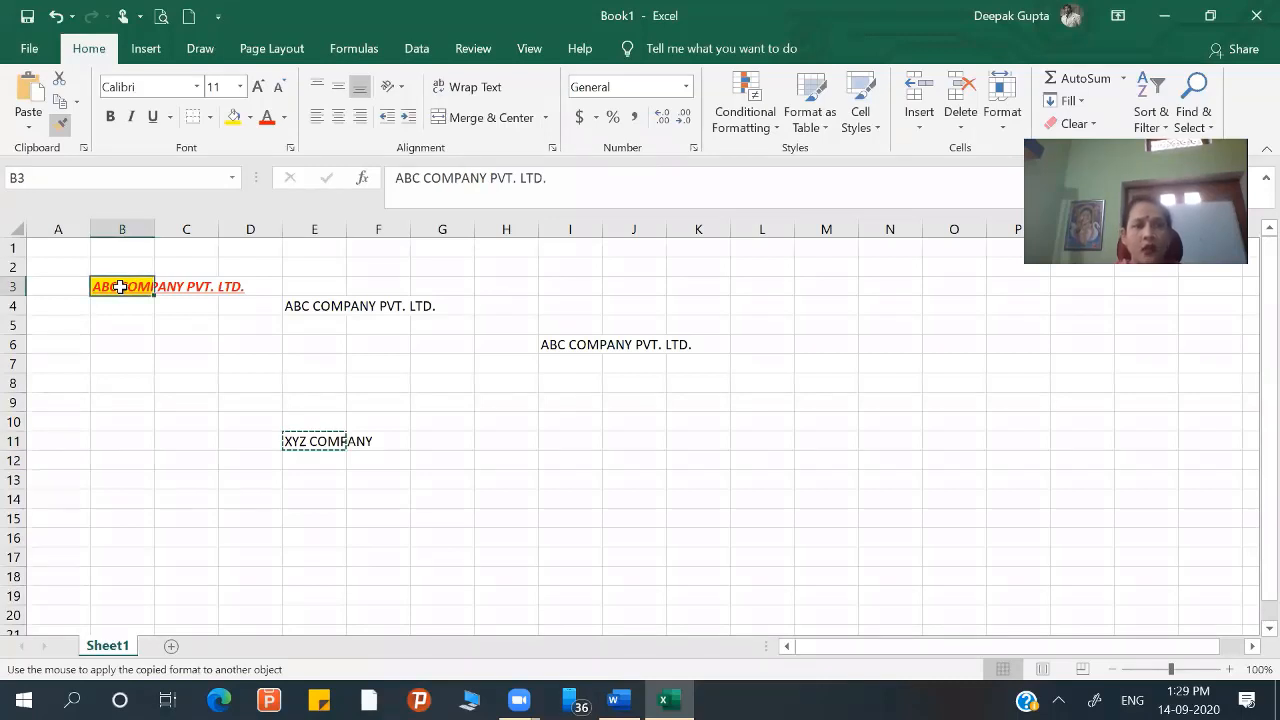
key("ctrl+z")
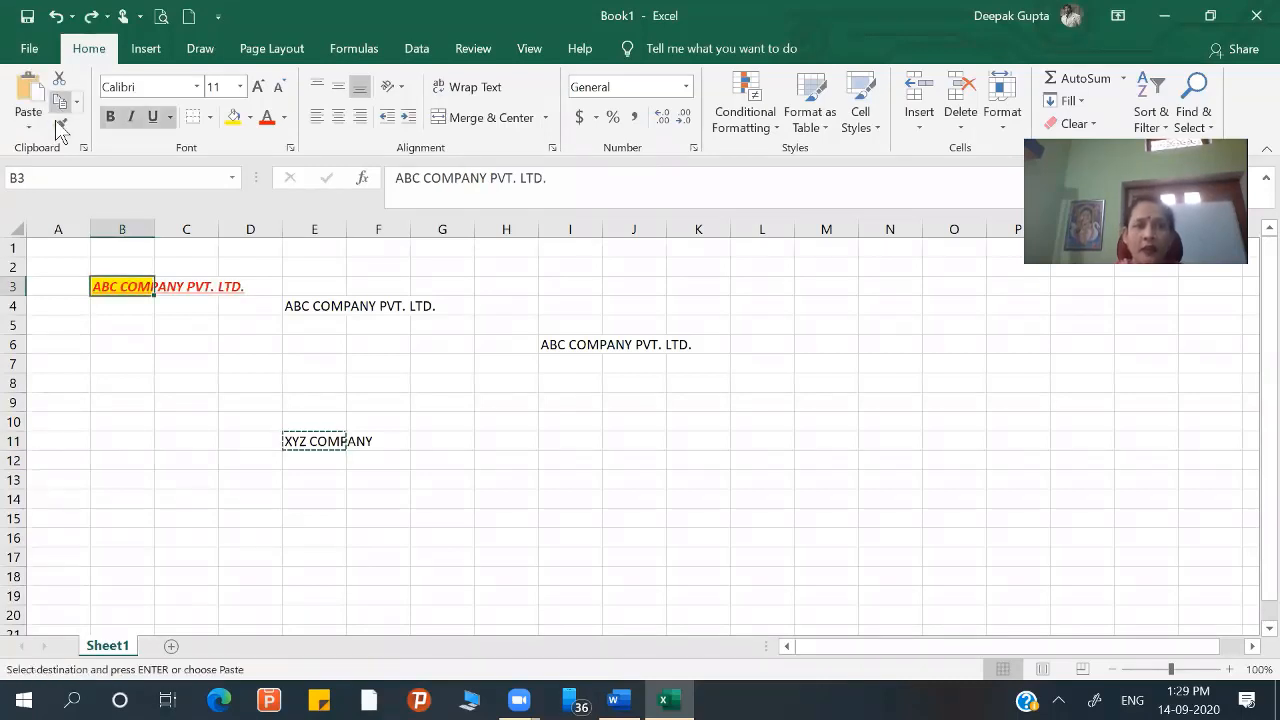
- Copy the formatting of cell B3 onto the "XYZ COMPANY" text in cell E11 with Format Painter
left_click(57, 123)
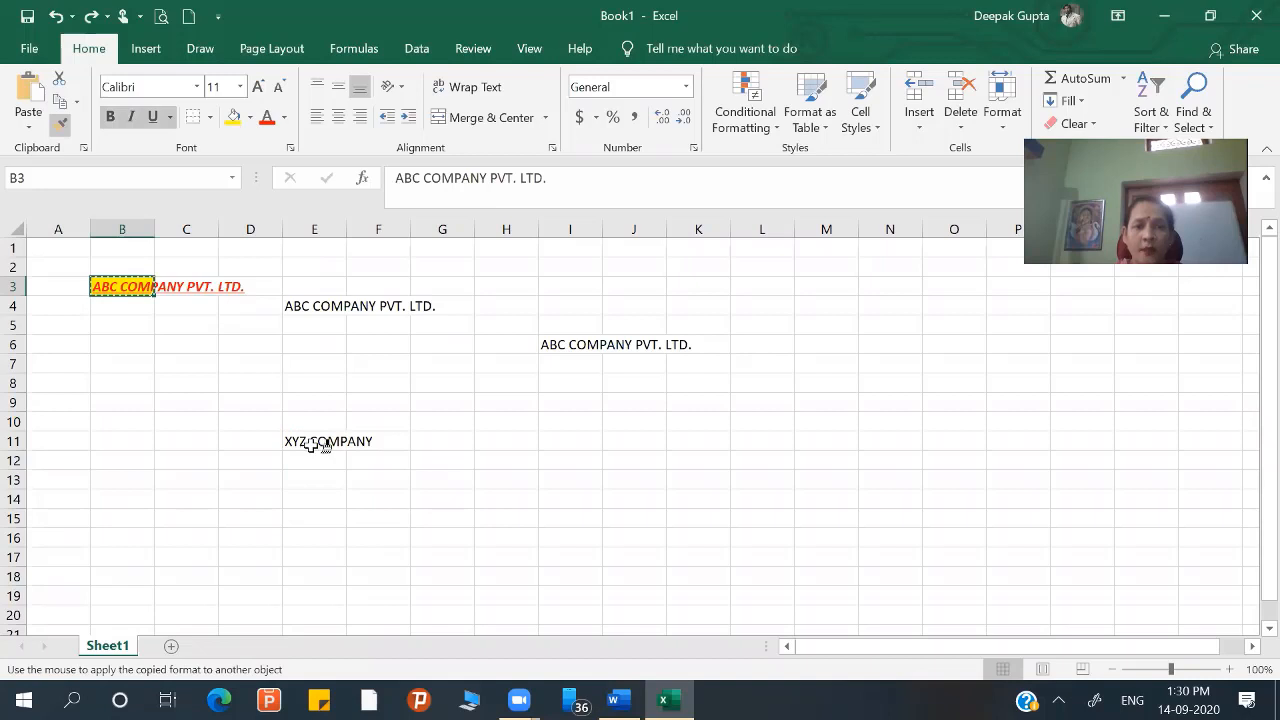
left_click(318, 441)
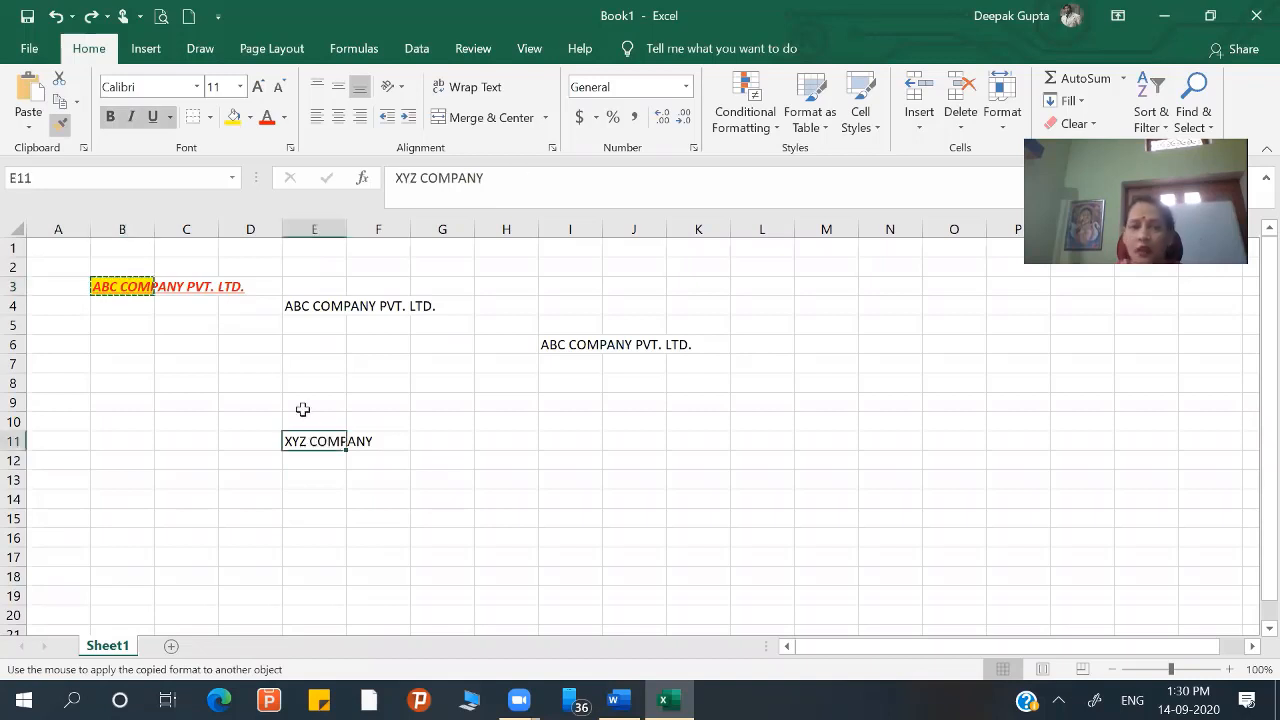
- Paint the copied title formatting onto cells E11 and H8, and enter the text "Ultra" in H8
left_click(312, 441)
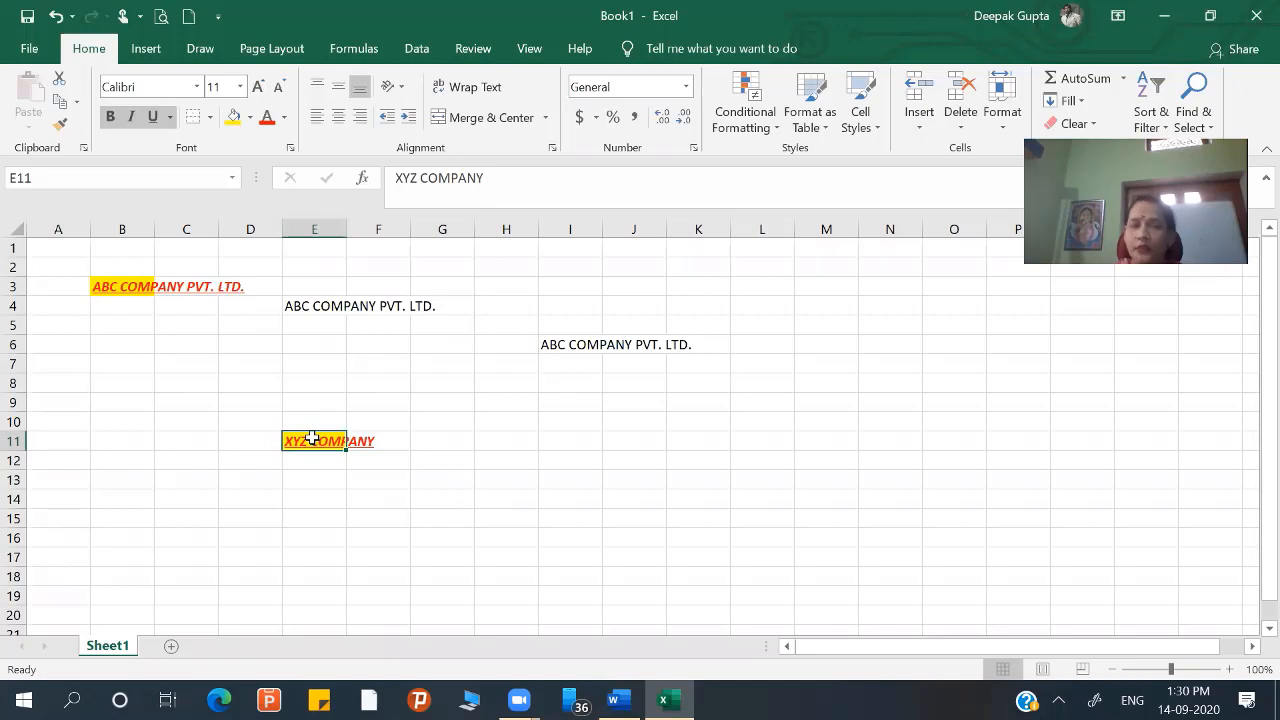
left_click(57, 124)
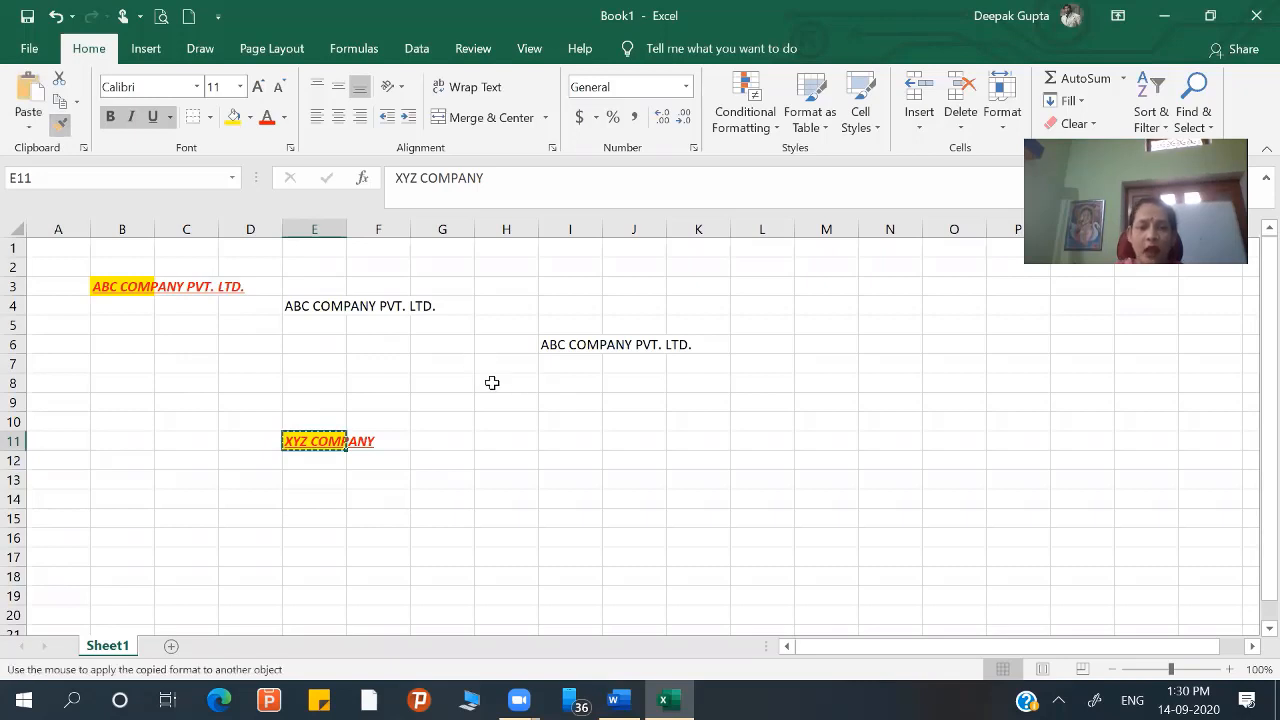
left_click(493, 384)
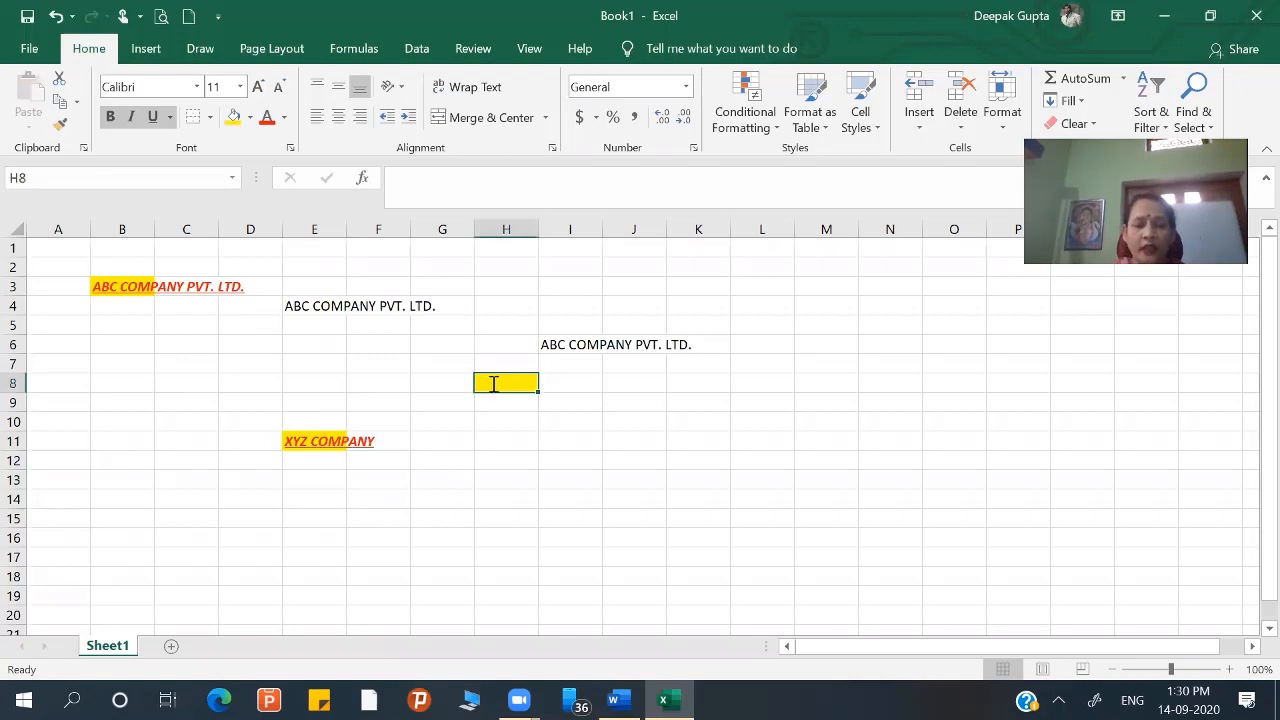
type("U")
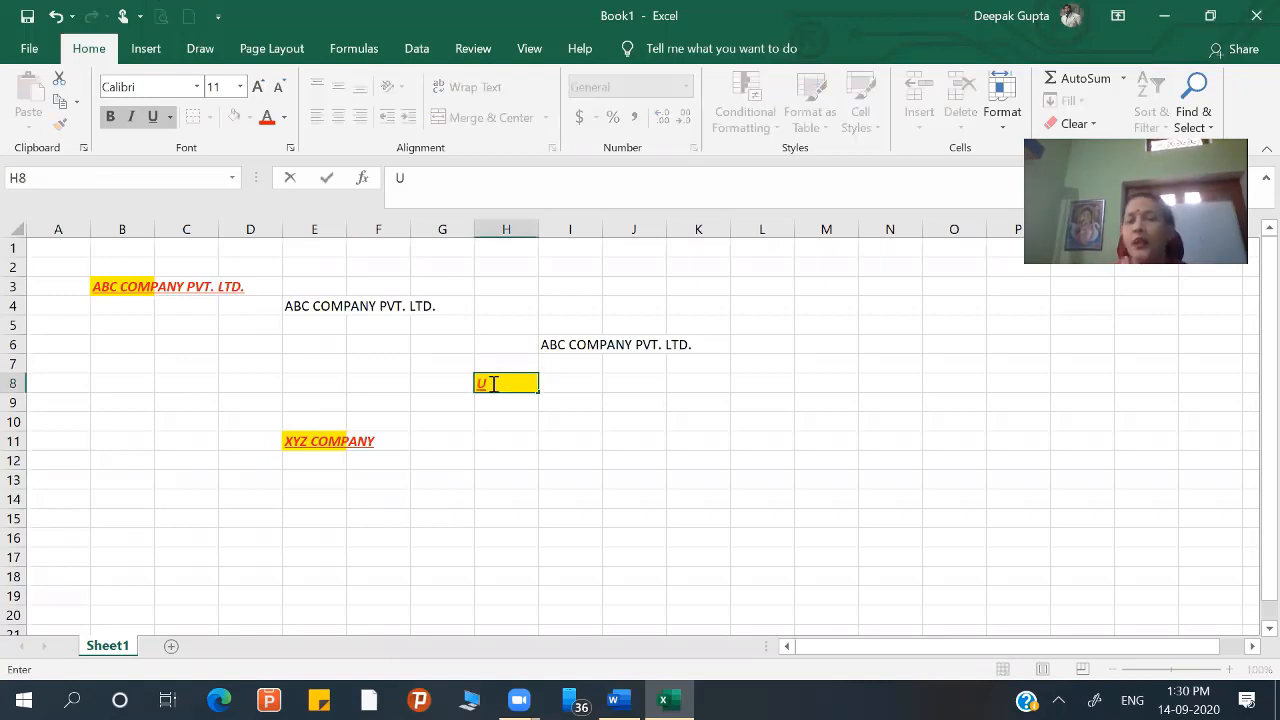
type("ltra")
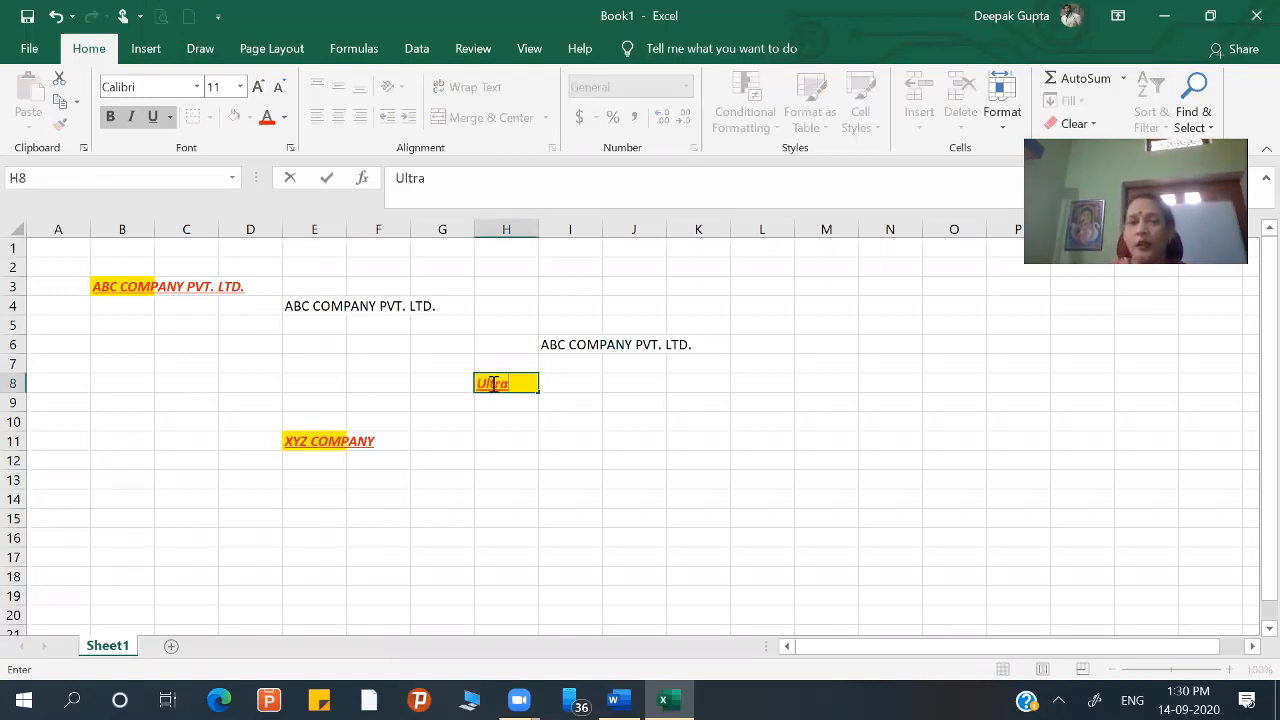
left_click(564, 576)
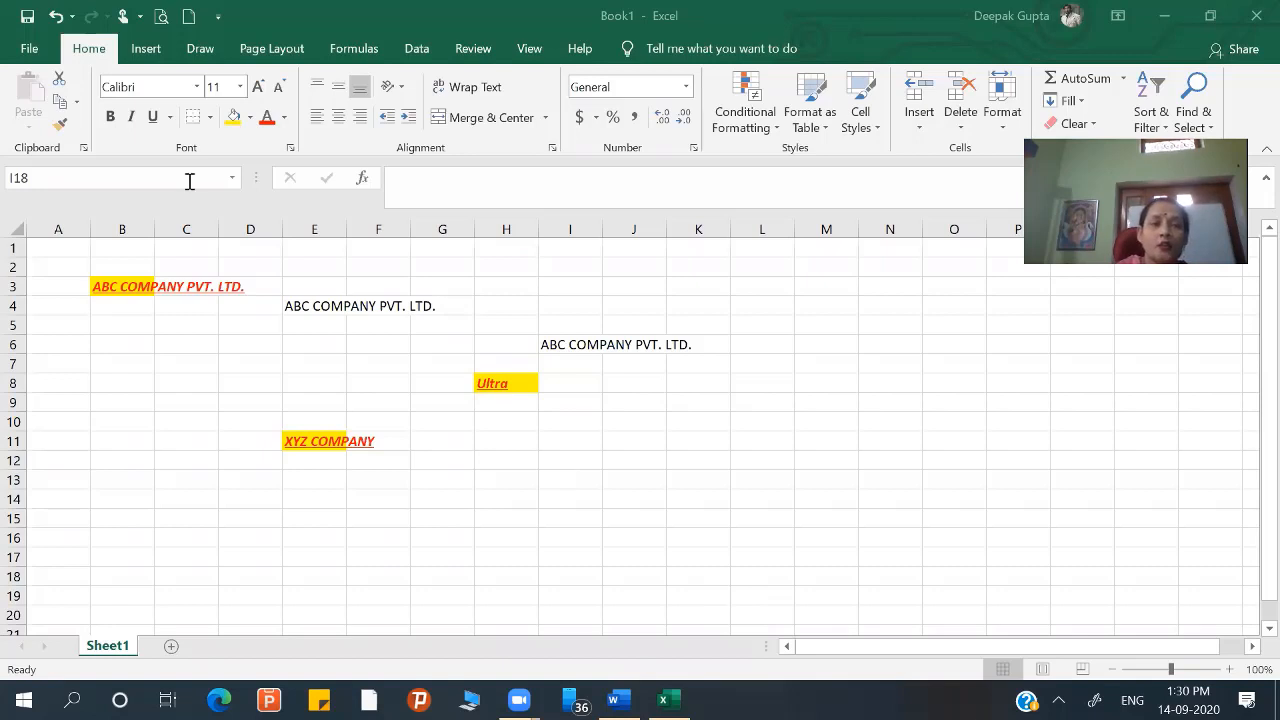
- Format the company title in cell E4 in the Adobe Gothic Std B font with bold, italic and underline
left_click(297, 308)
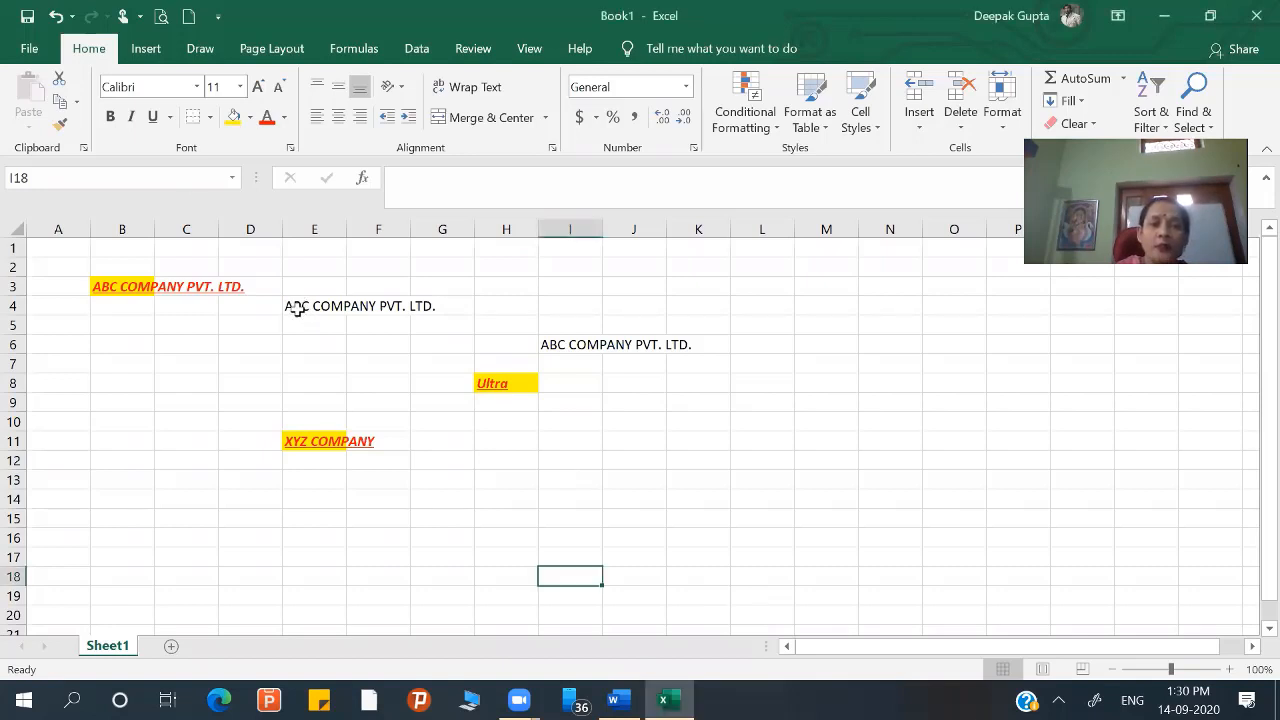
left_click(297, 308)
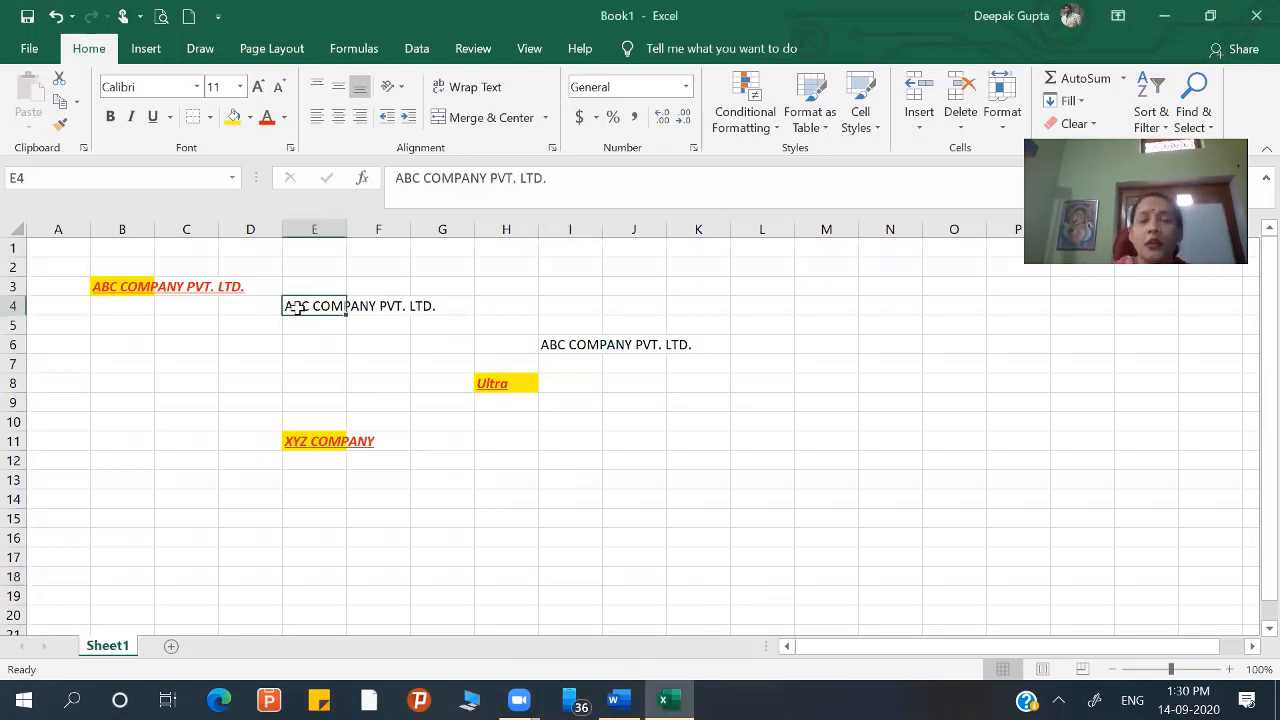
left_click(197, 87)
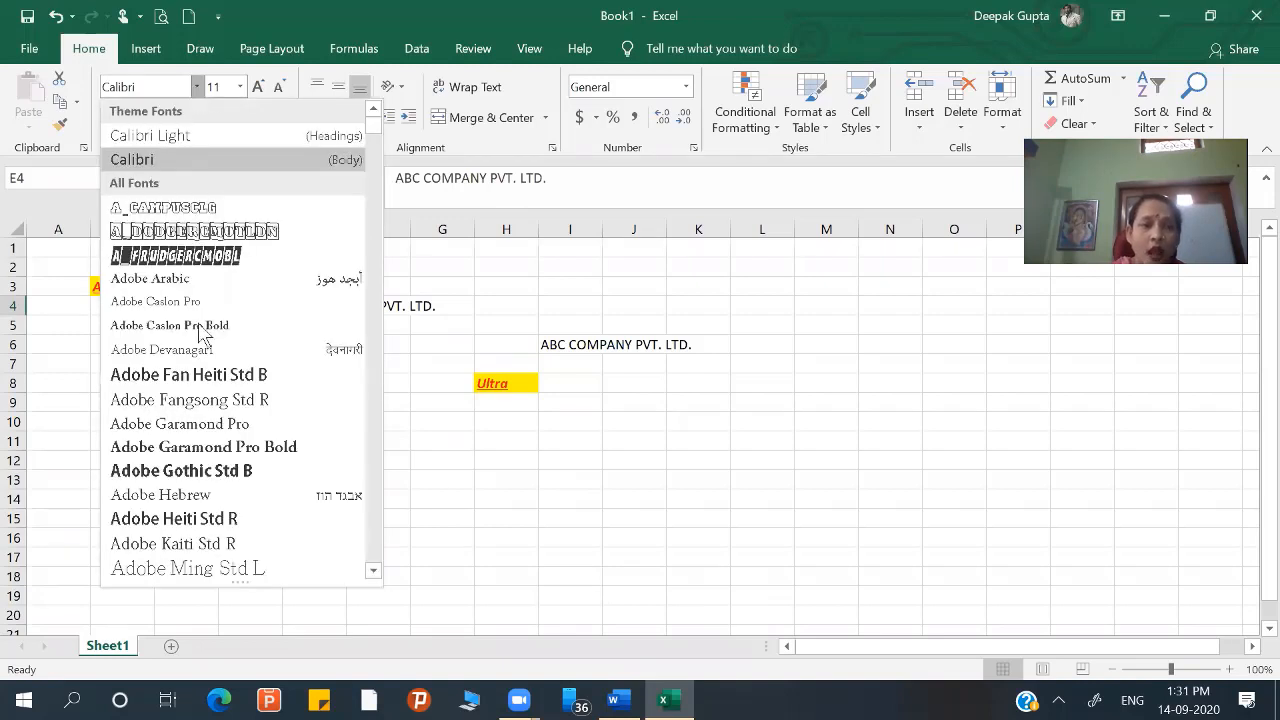
left_click(203, 471)
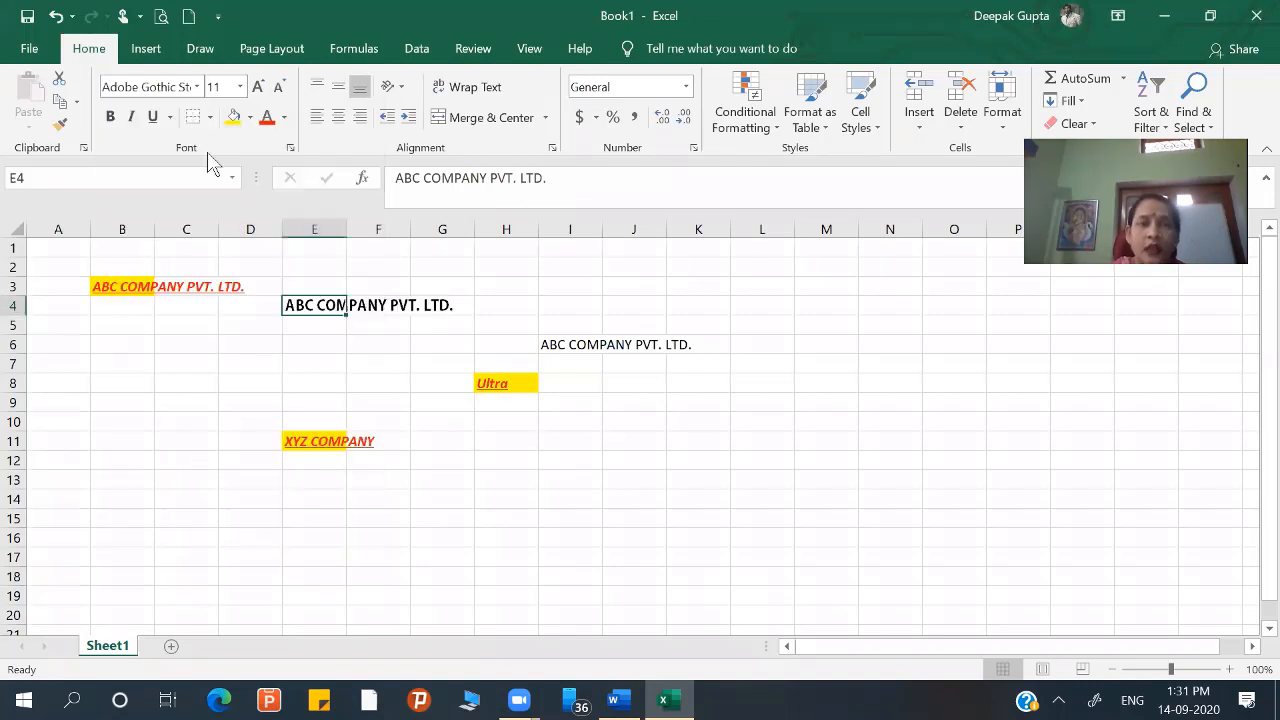
left_click(115, 117)
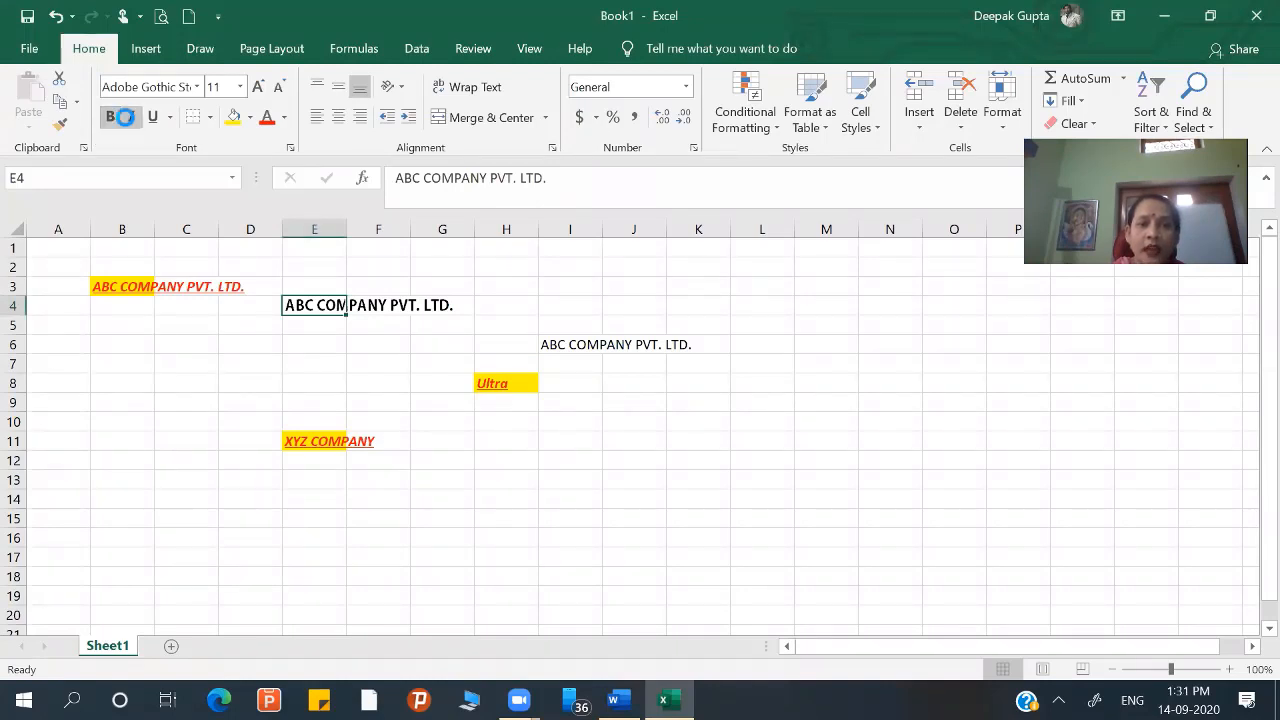
left_click(130, 117)
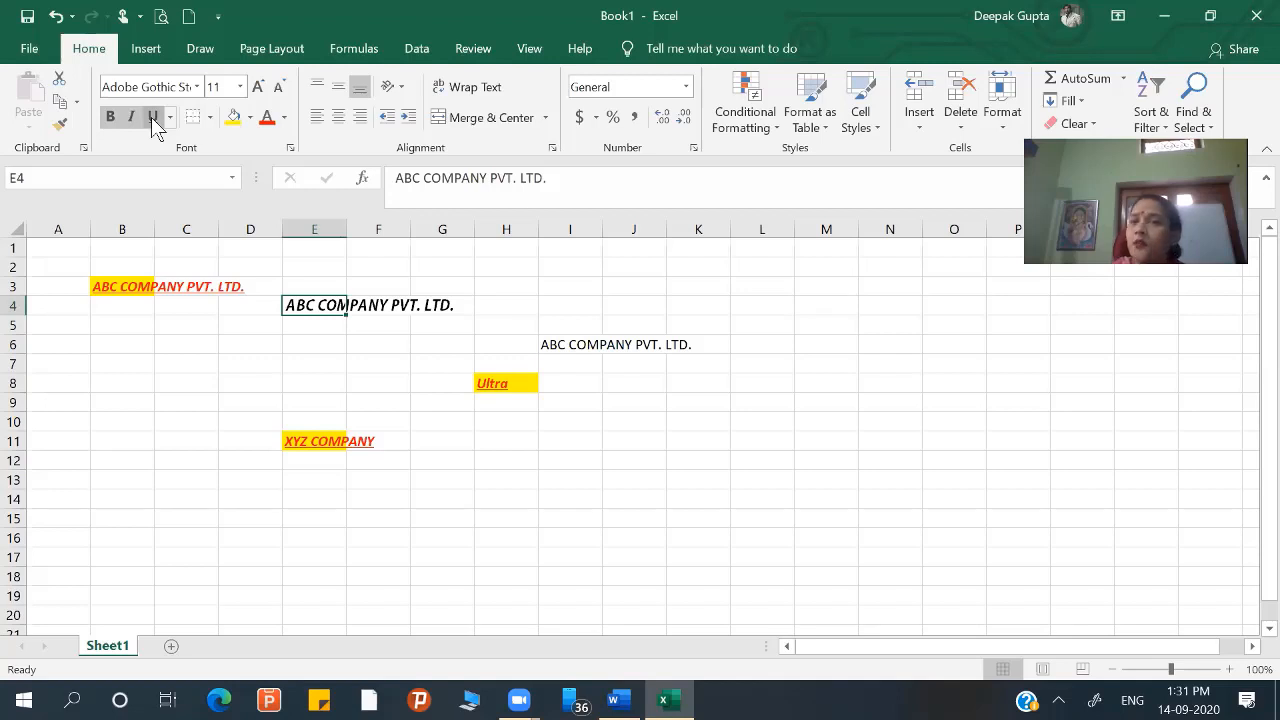
left_click(153, 117)
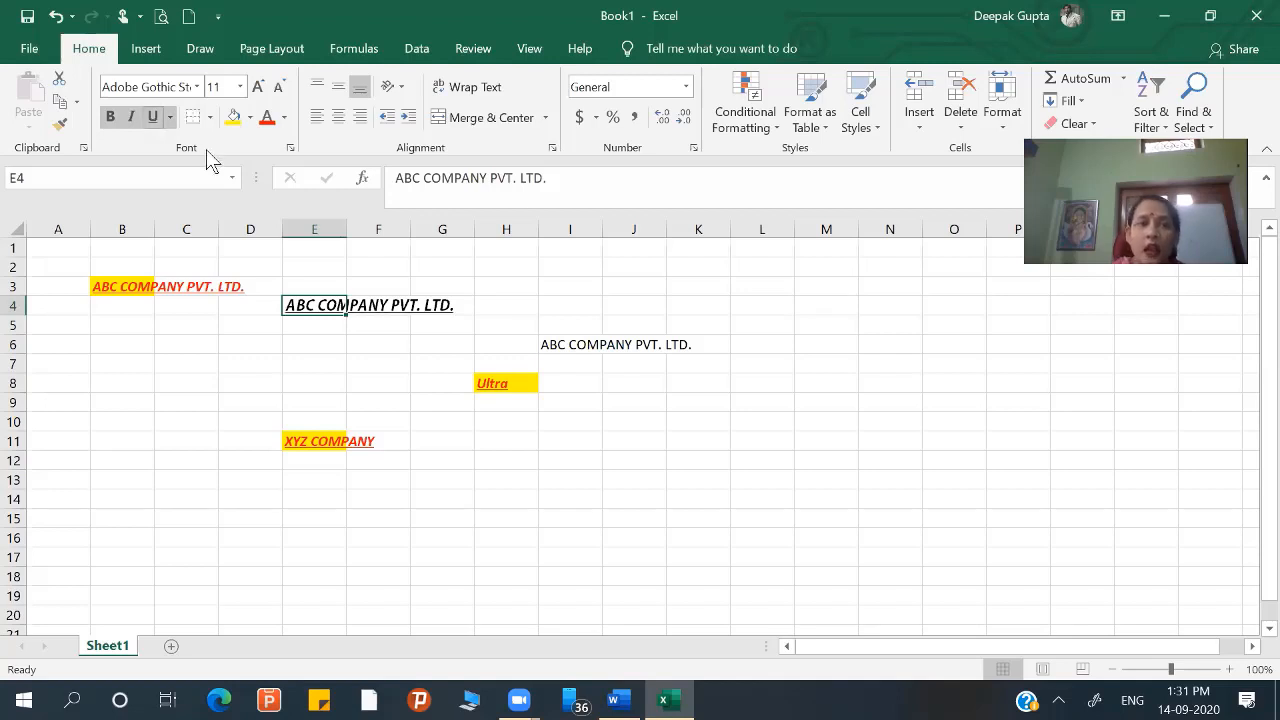
- Apply Thick Outside Borders to cell E4, replace them with plain Outside Borders, and deselect the cell to check the border
left_click(210, 117)
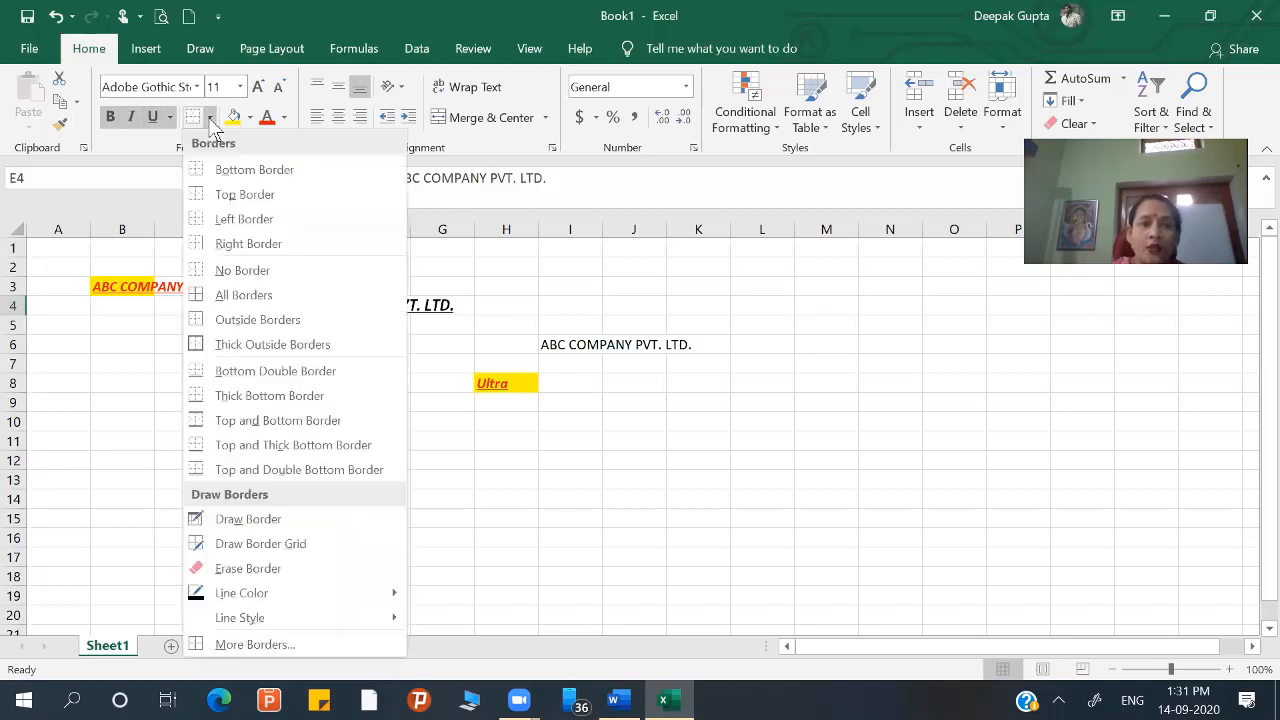
left_click(202, 347)
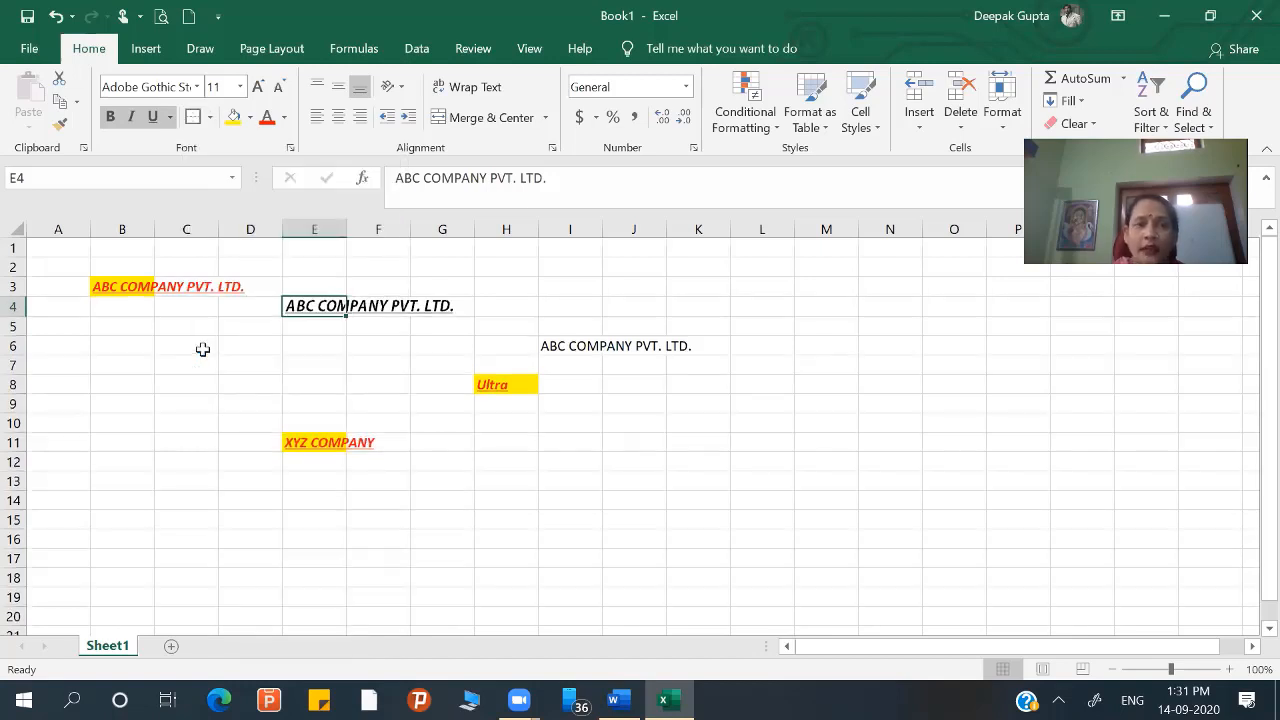
left_click(211, 118)
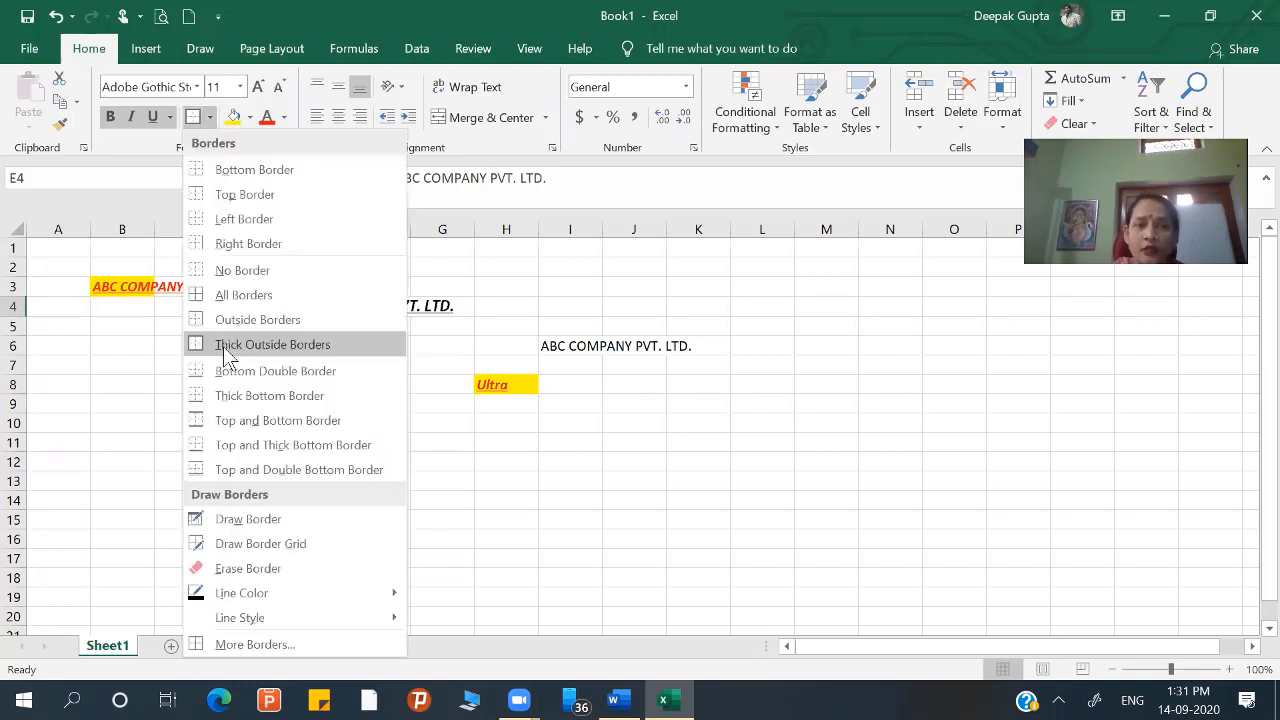
left_click(217, 312)
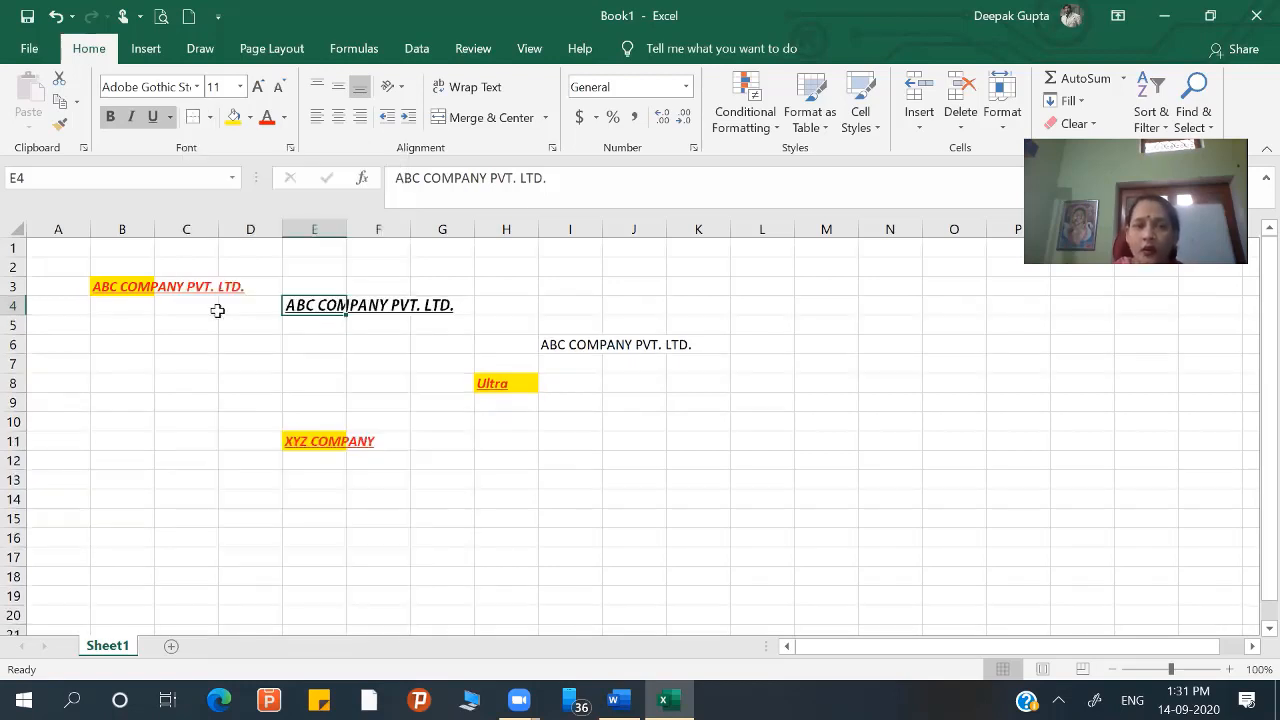
left_click(310, 330)
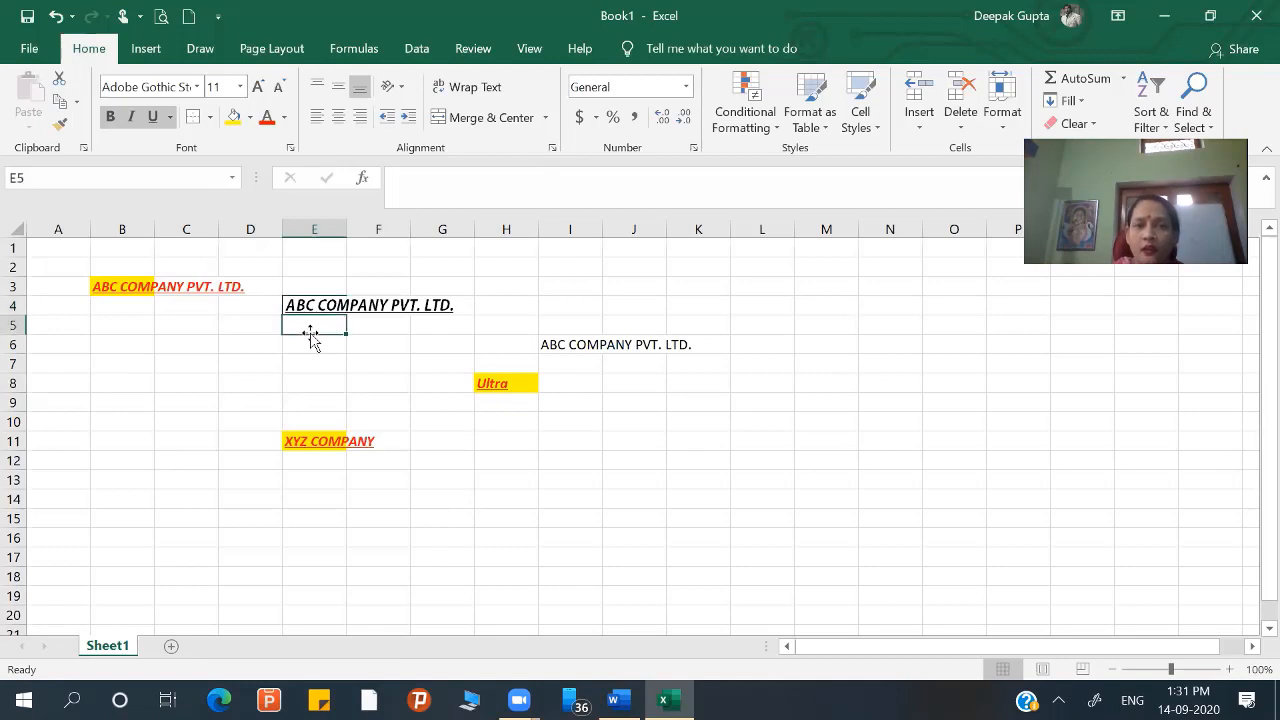
left_click(239, 342)
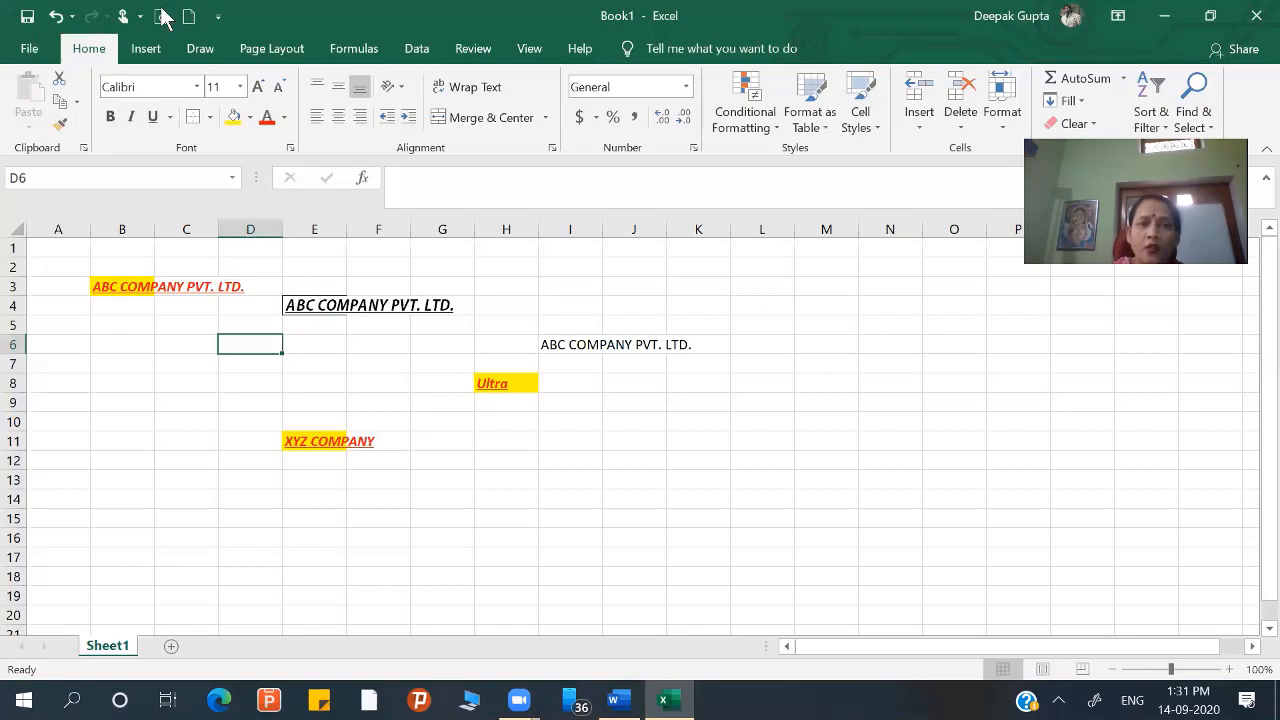
- Give cell E4 a light orange theme fill and a dark green font colour
left_click(315, 304)
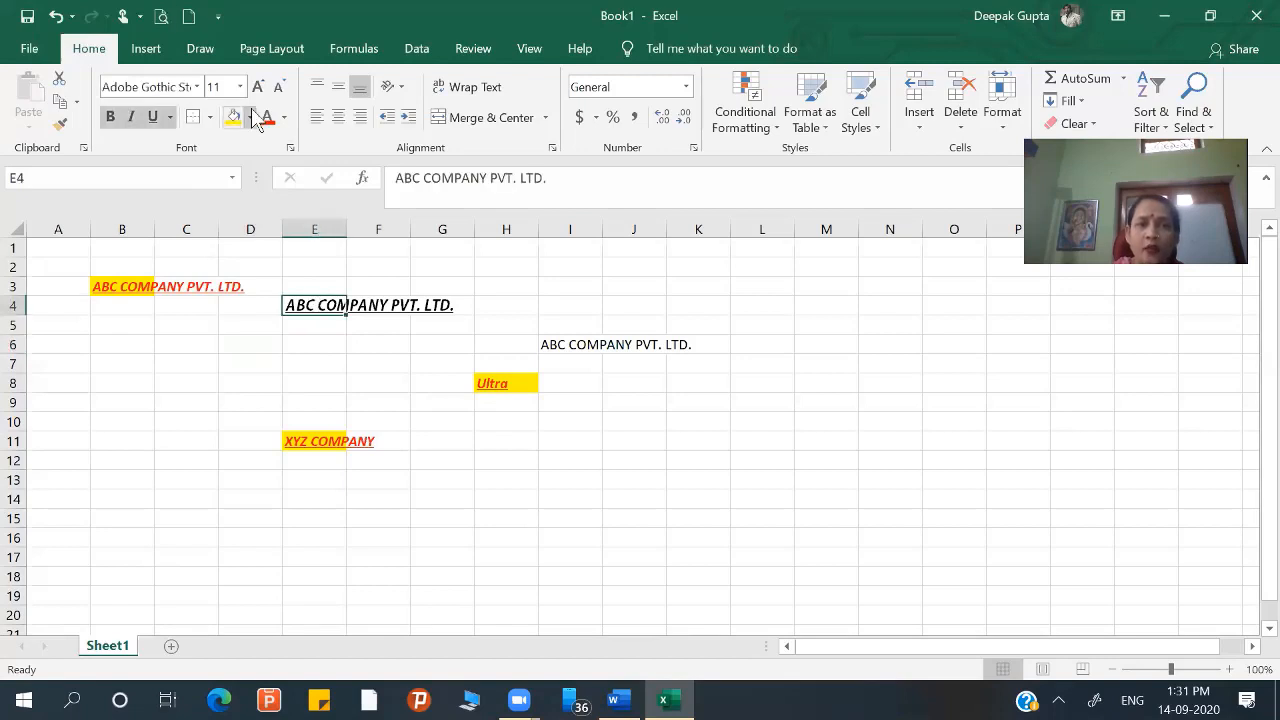
left_click(251, 116)
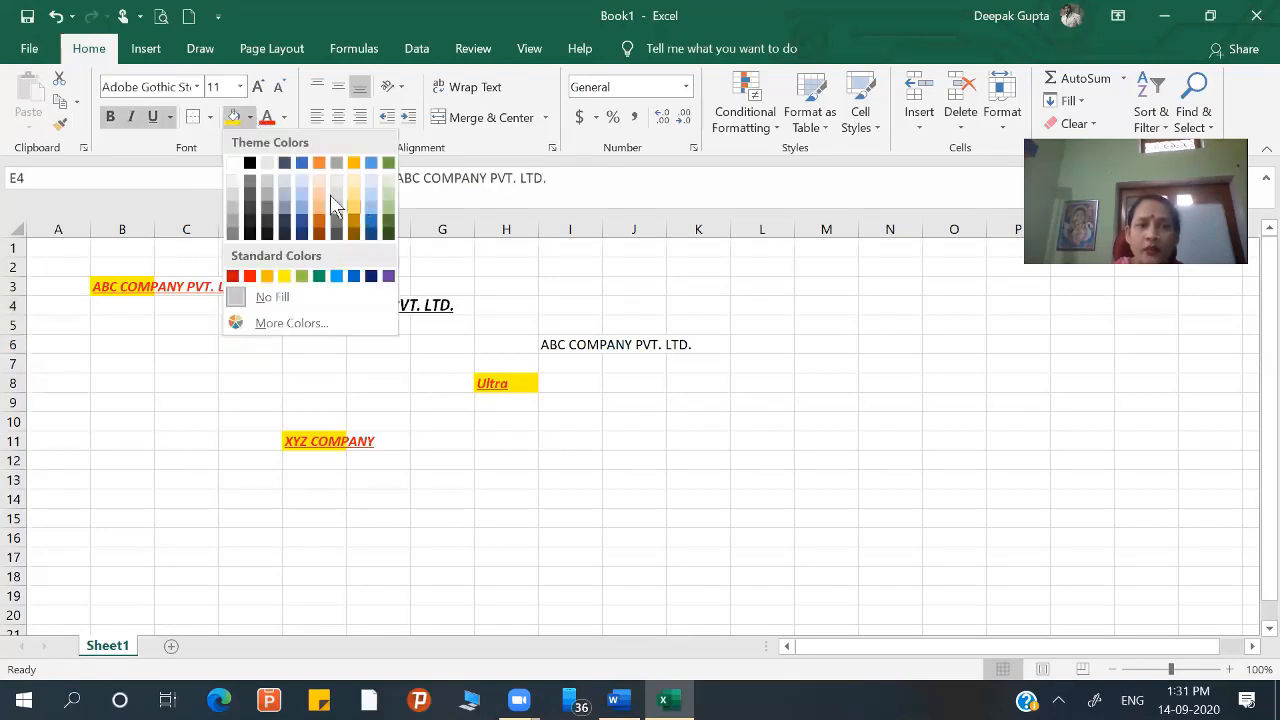
left_click(322, 185)
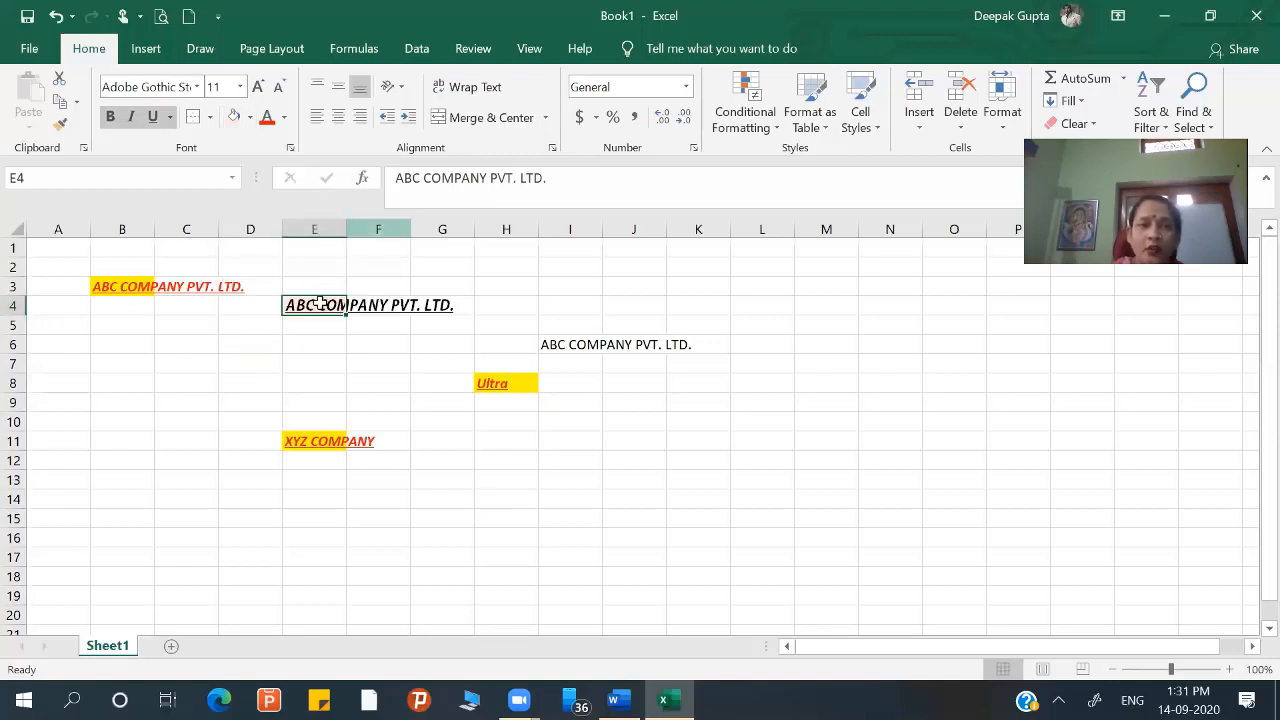
left_click(286, 118)
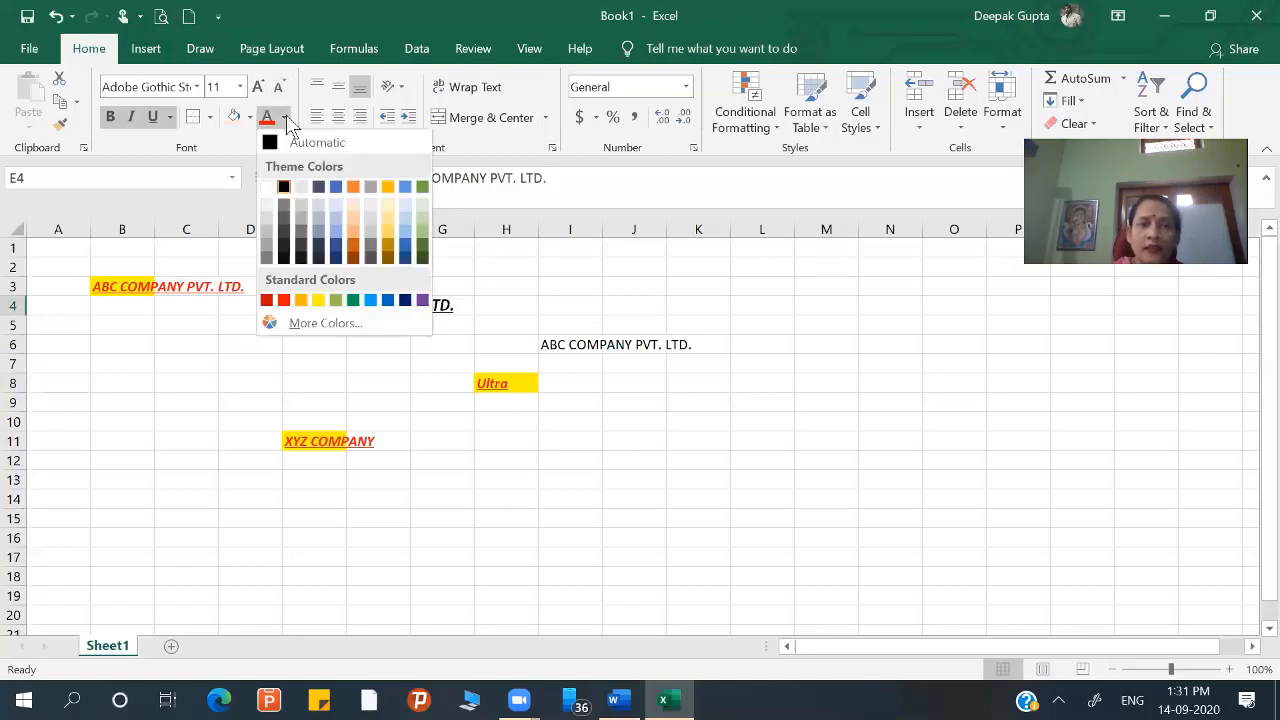
left_click(421, 240)
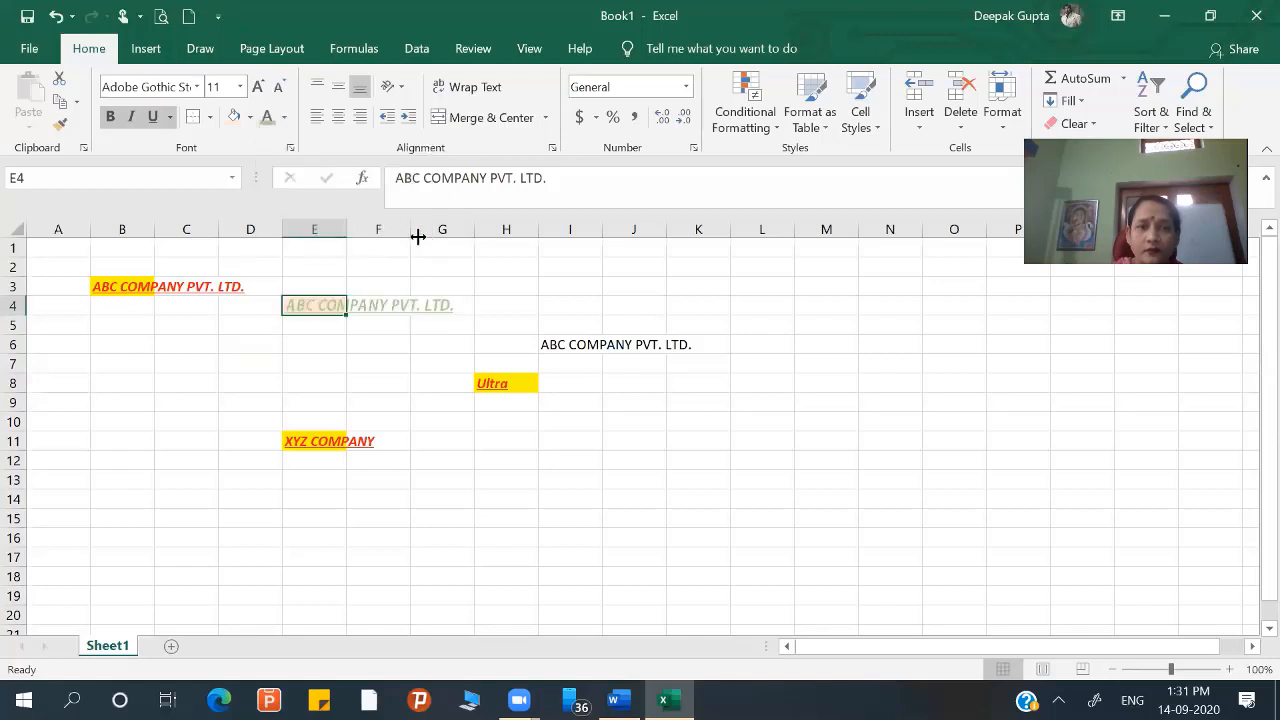
left_click(284, 118)
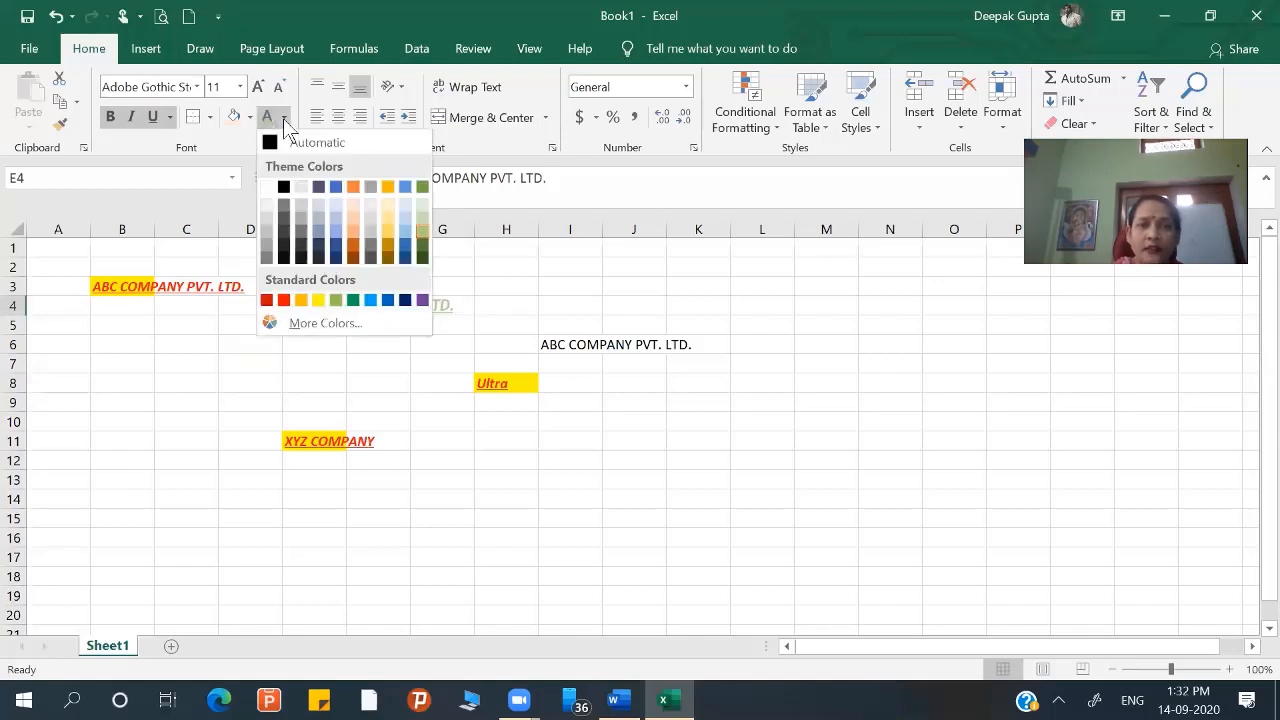
left_click(424, 254)
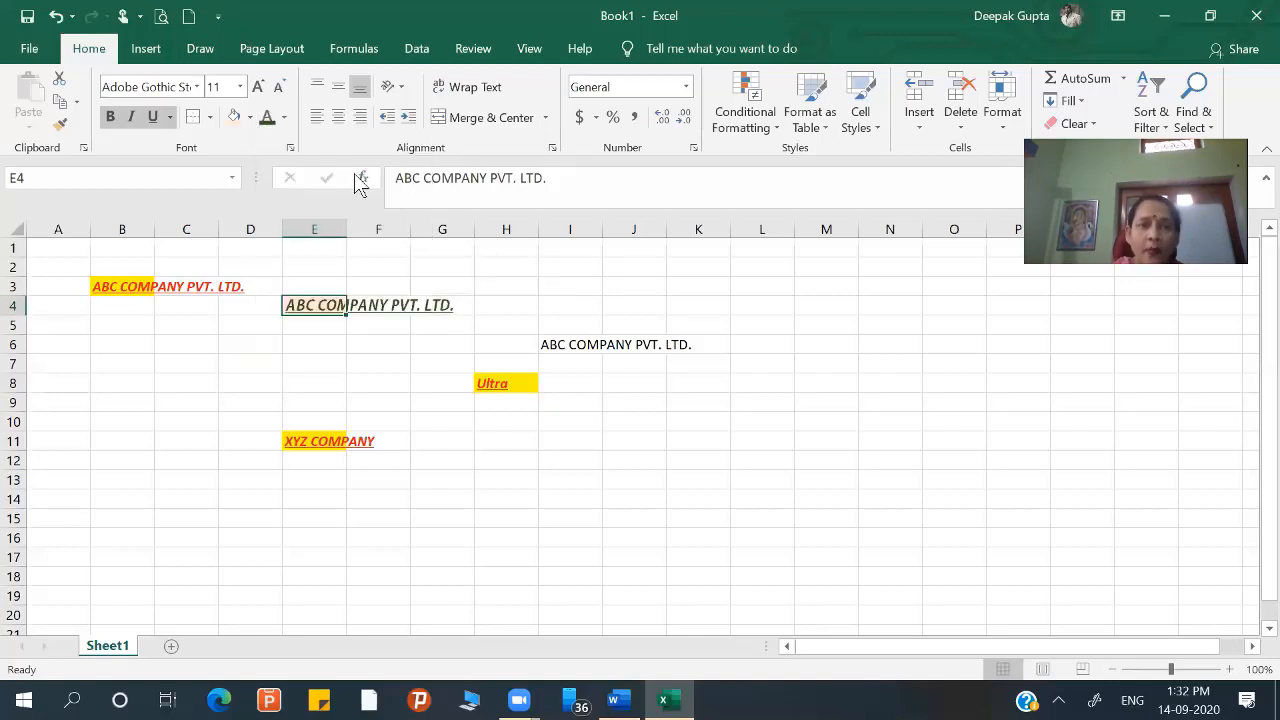
- Set the font size of the title in E4 to 20, enlarge it one step to 22, and reduce it back to 20
left_click(241, 87)
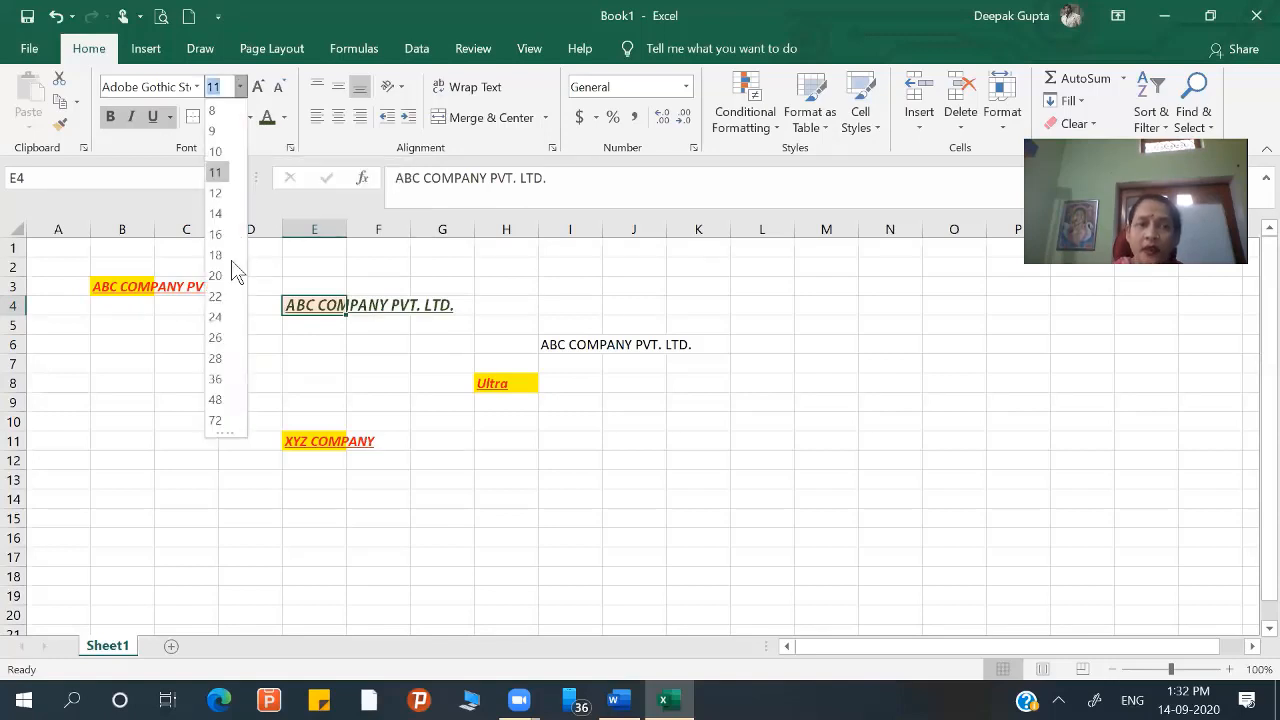
left_click(234, 280)
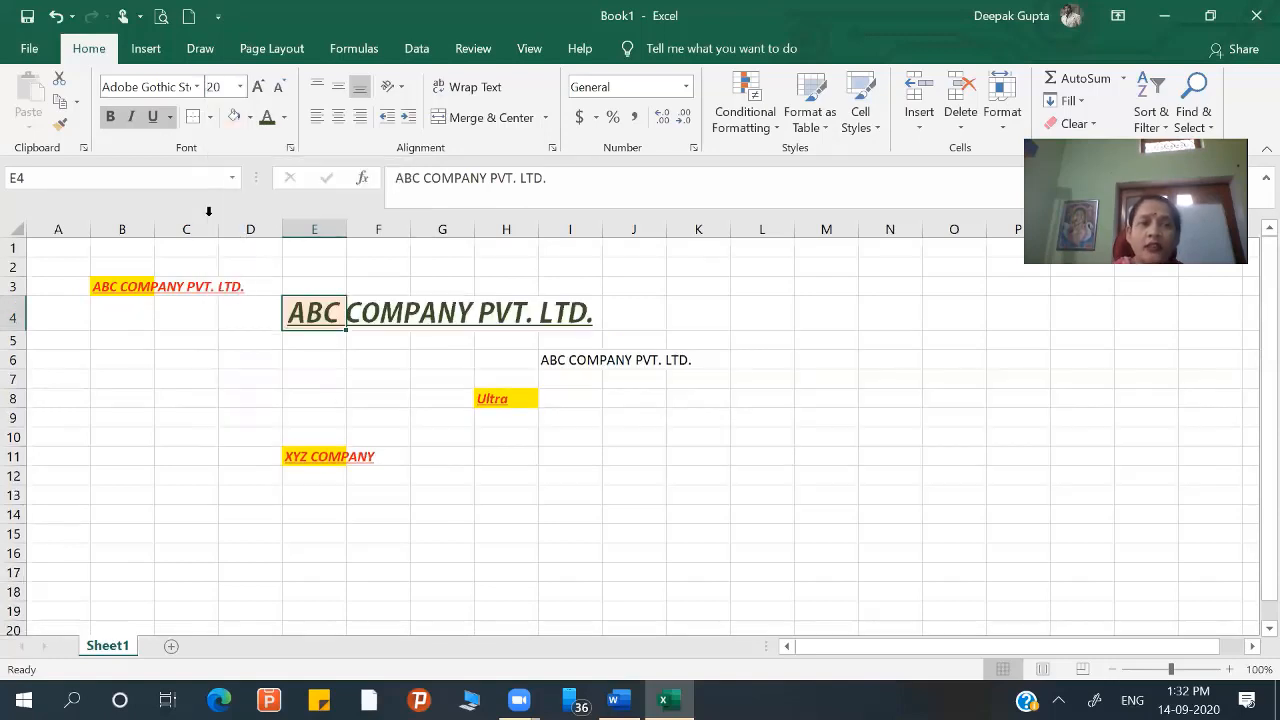
left_click(257, 87)
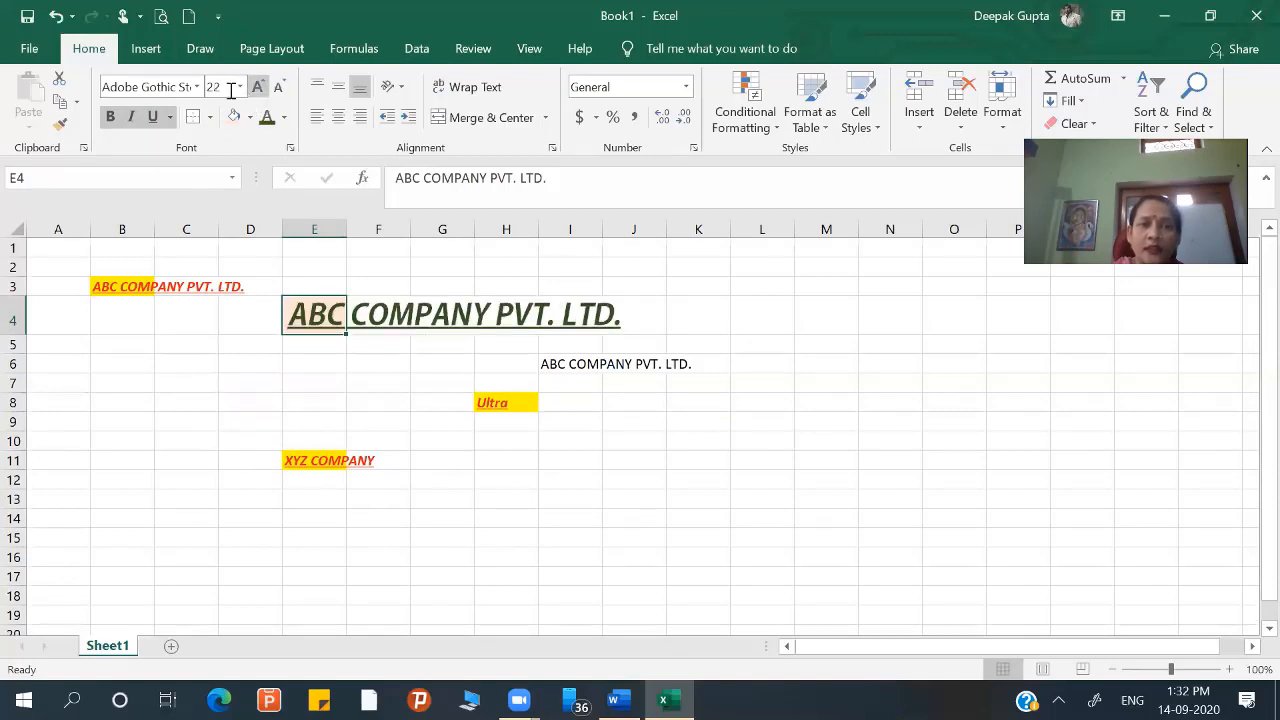
left_click(281, 87)
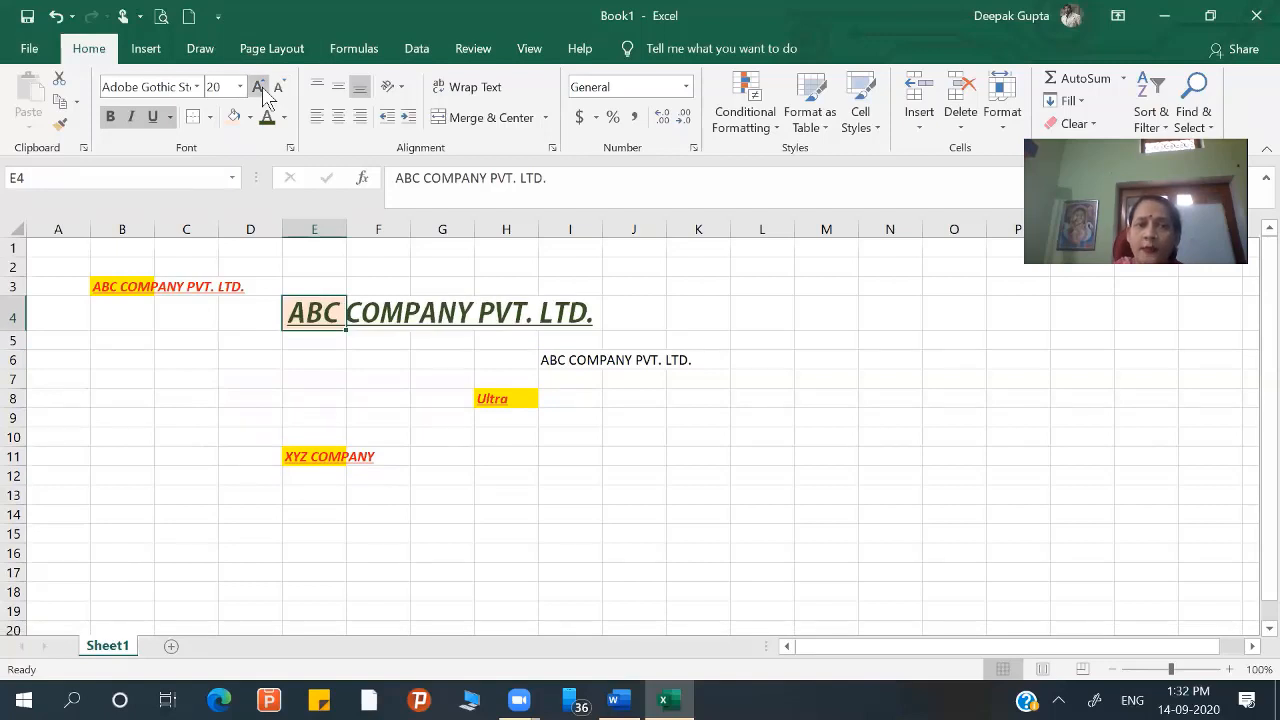
- Enlarge the title in E4 step by step past size 26, and shrink it stepwise to 22
left_click(257, 87)
left_click(257, 87)
left_click(257, 87)
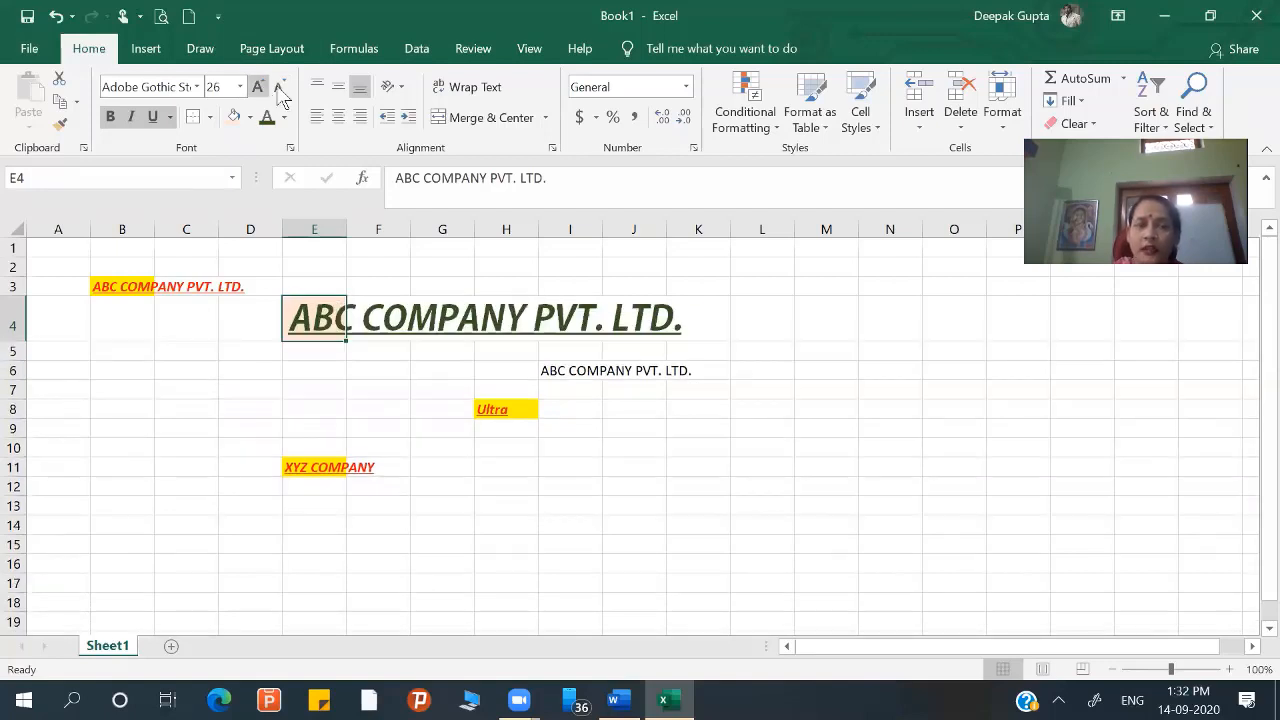
left_click(257, 87)
left_click(281, 87)
left_click(281, 87)
left_click(281, 87)
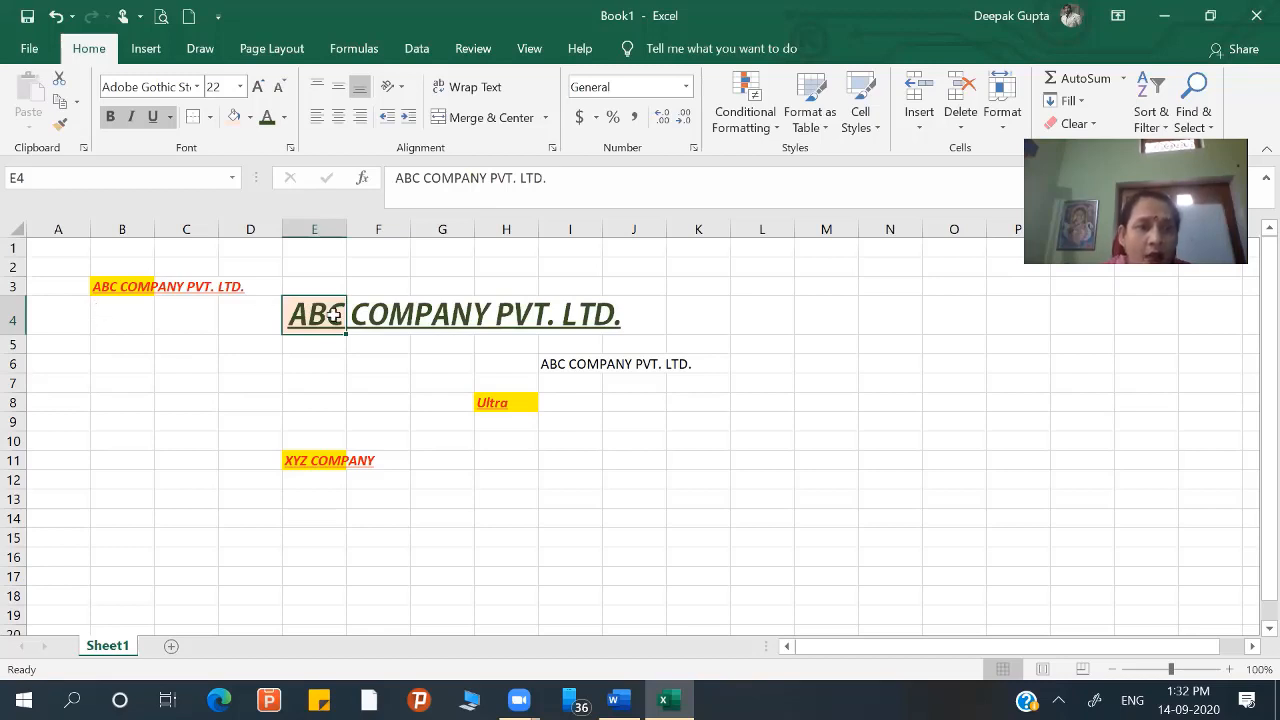
left_click(31, 173)
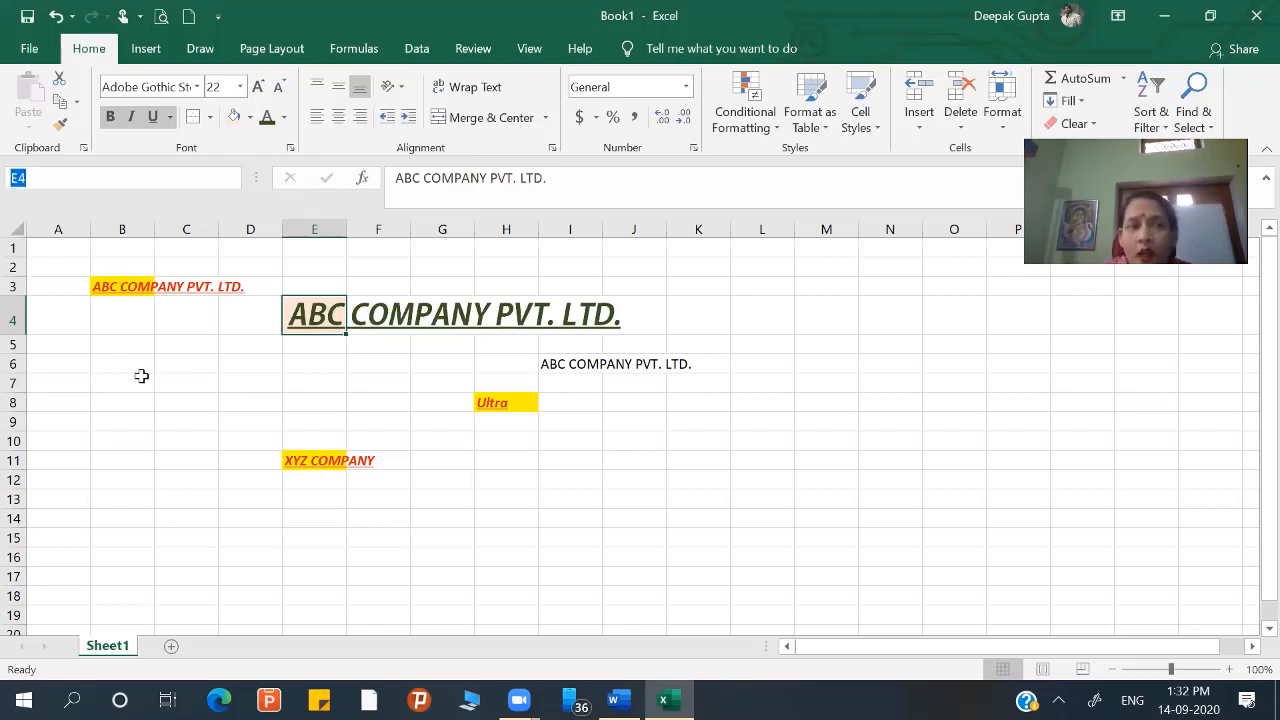
left_click(141, 375)
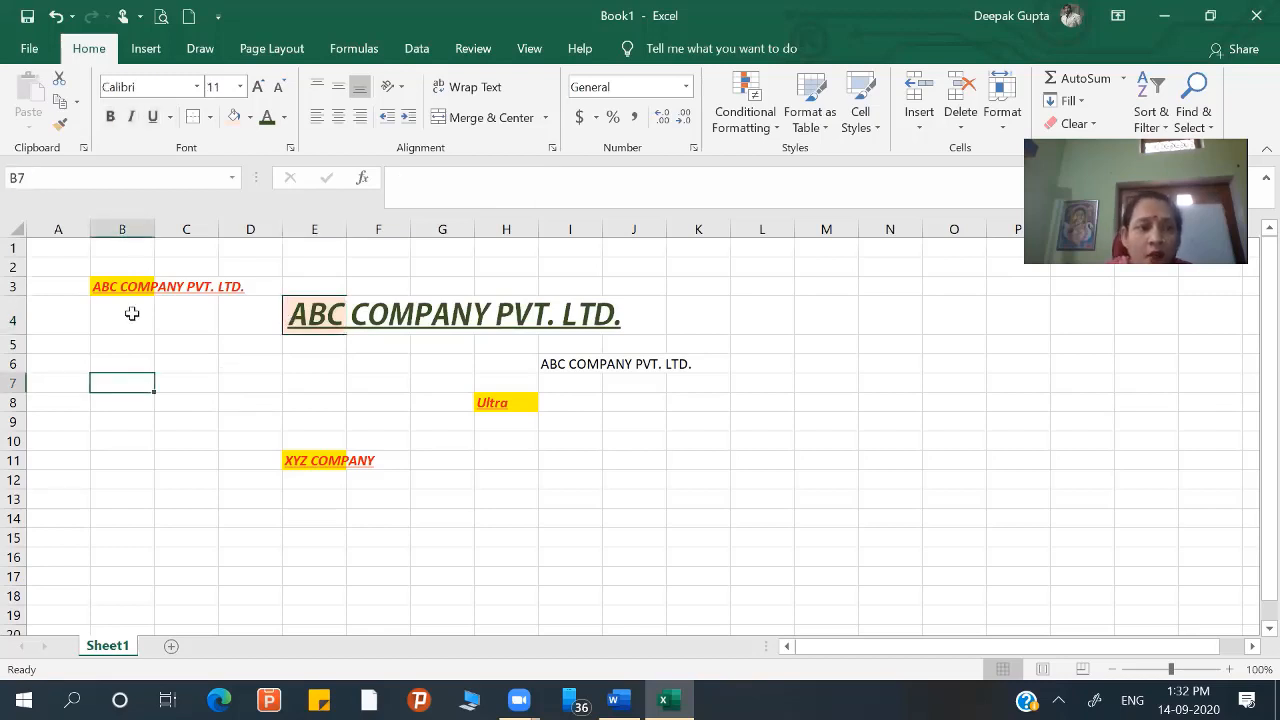
left_click(314, 315)
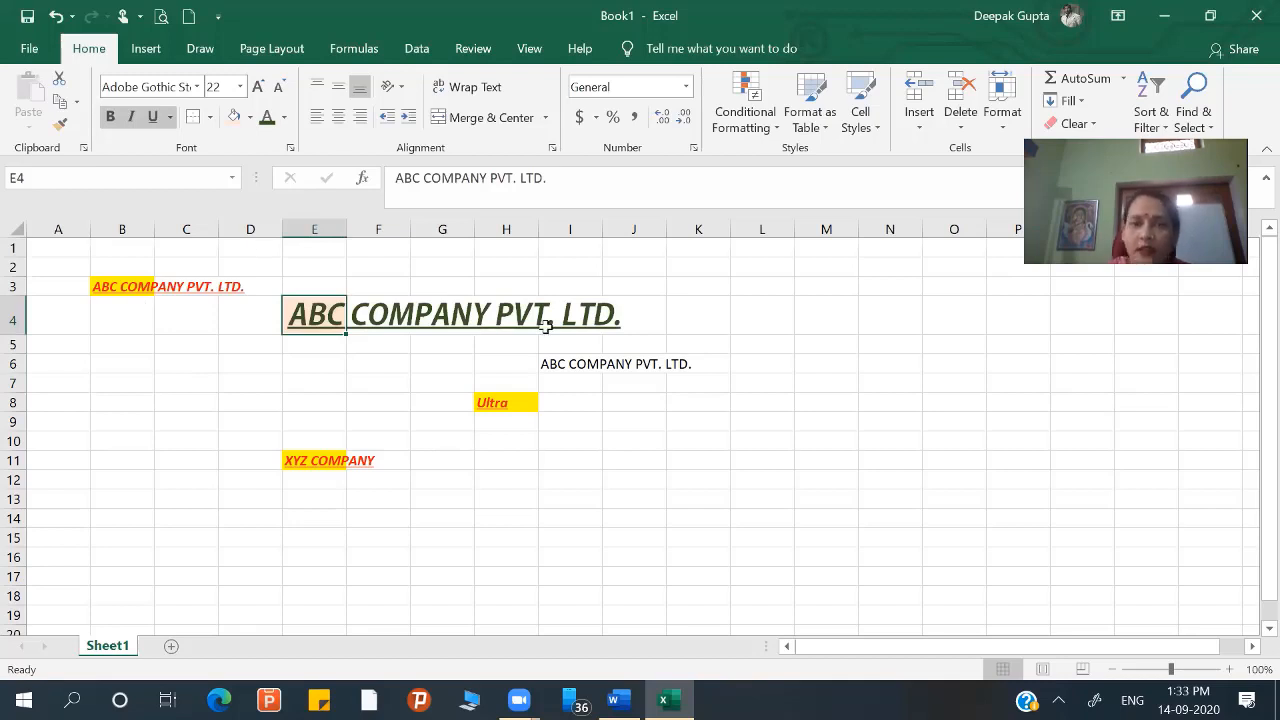
- Merge and center the title across A4:J4, and make row 4 about five times the standard row height
left_click(87, 312)
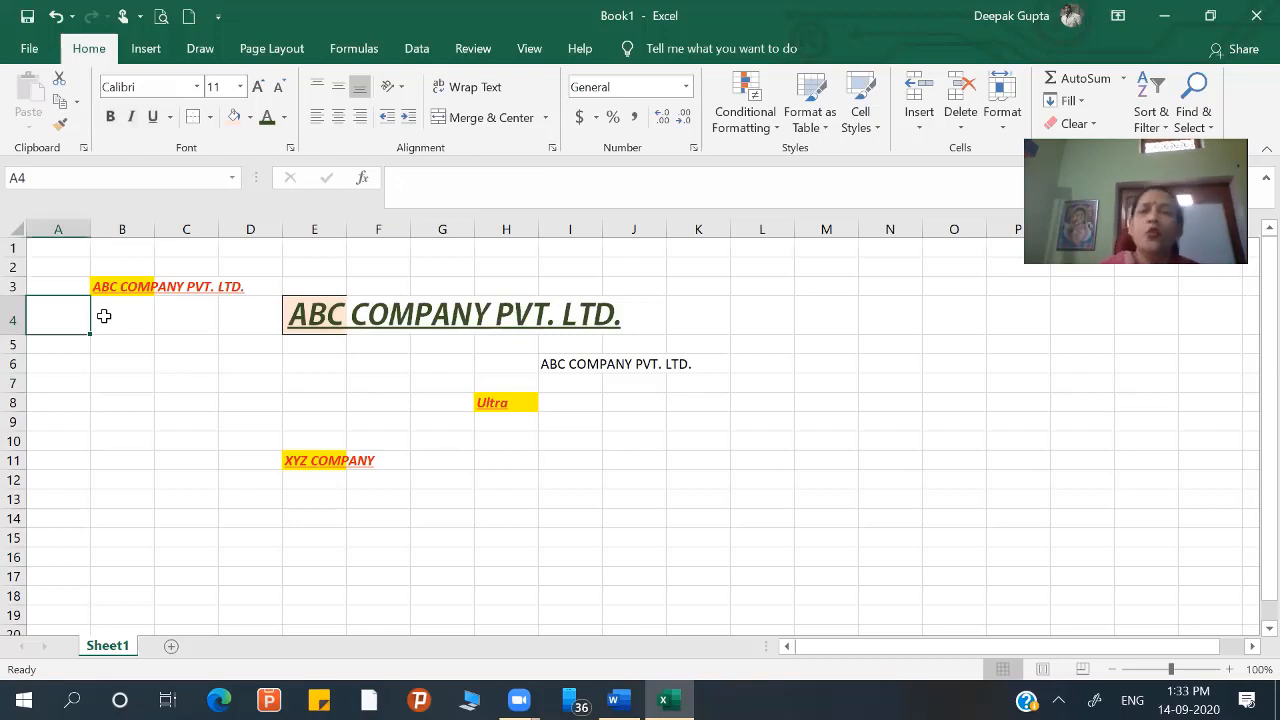
left_click(104, 316)
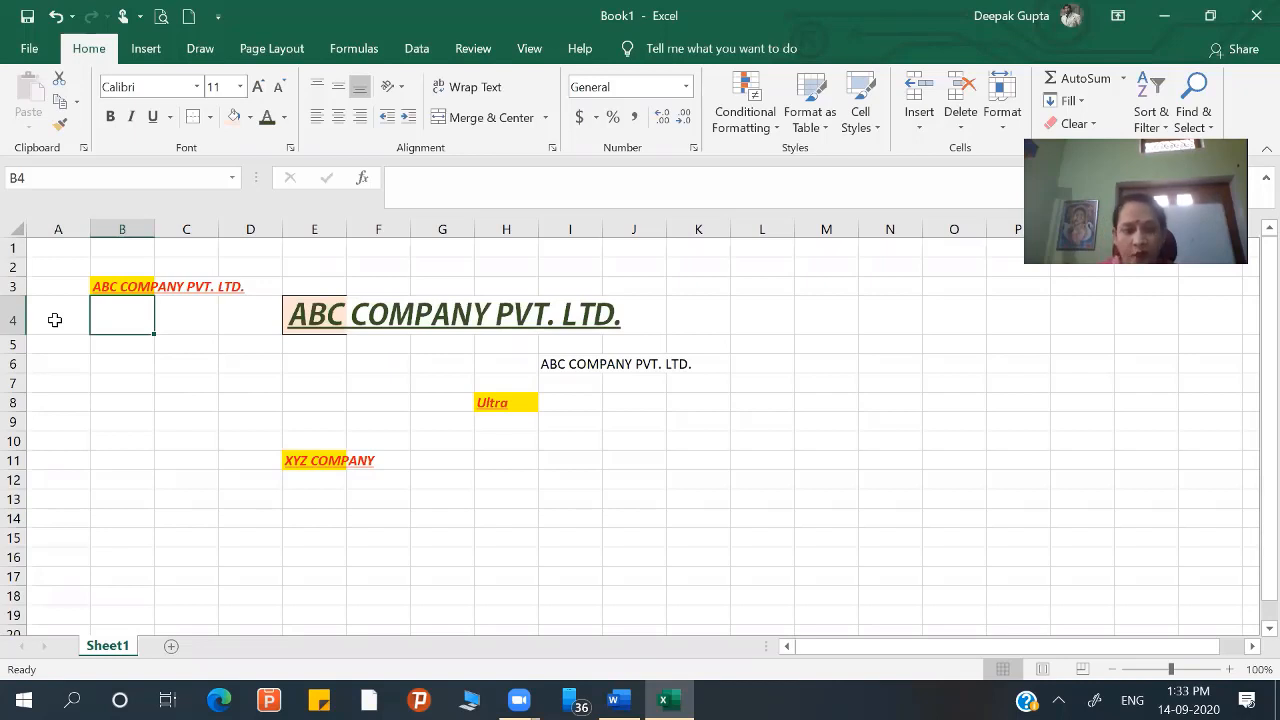
left_click_drag(62, 317, 651, 314)
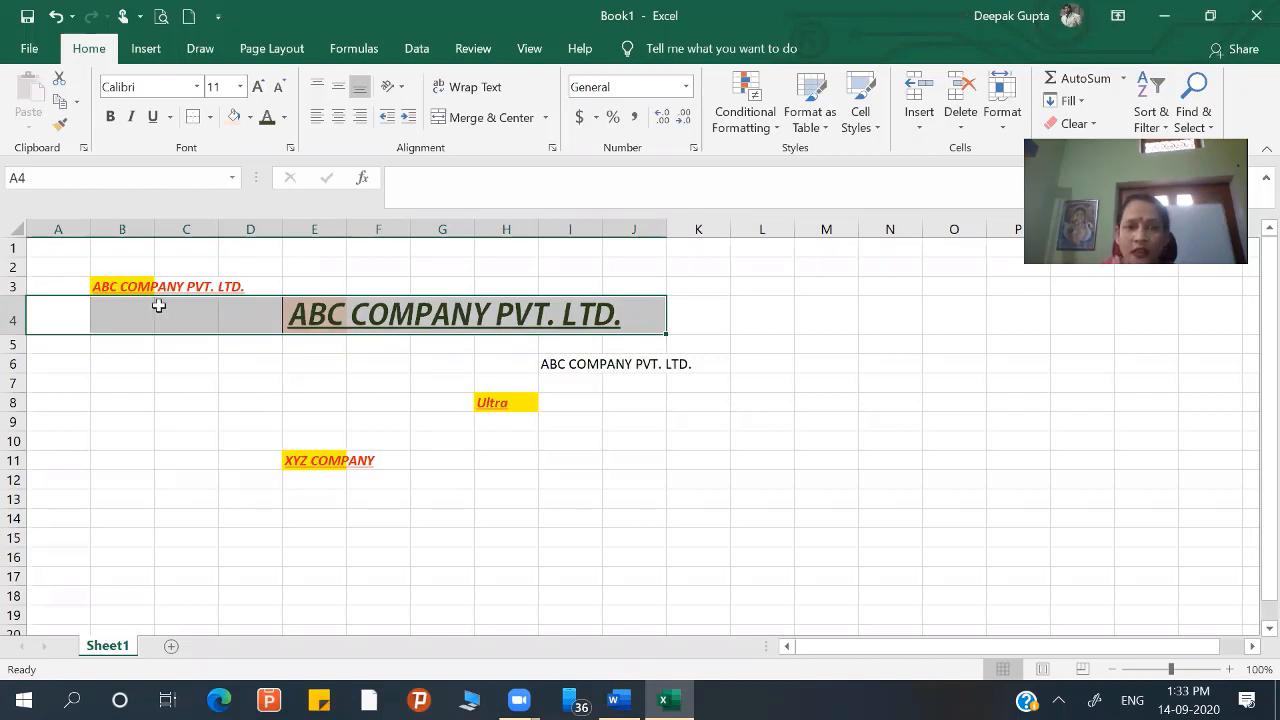
left_click(488, 127)
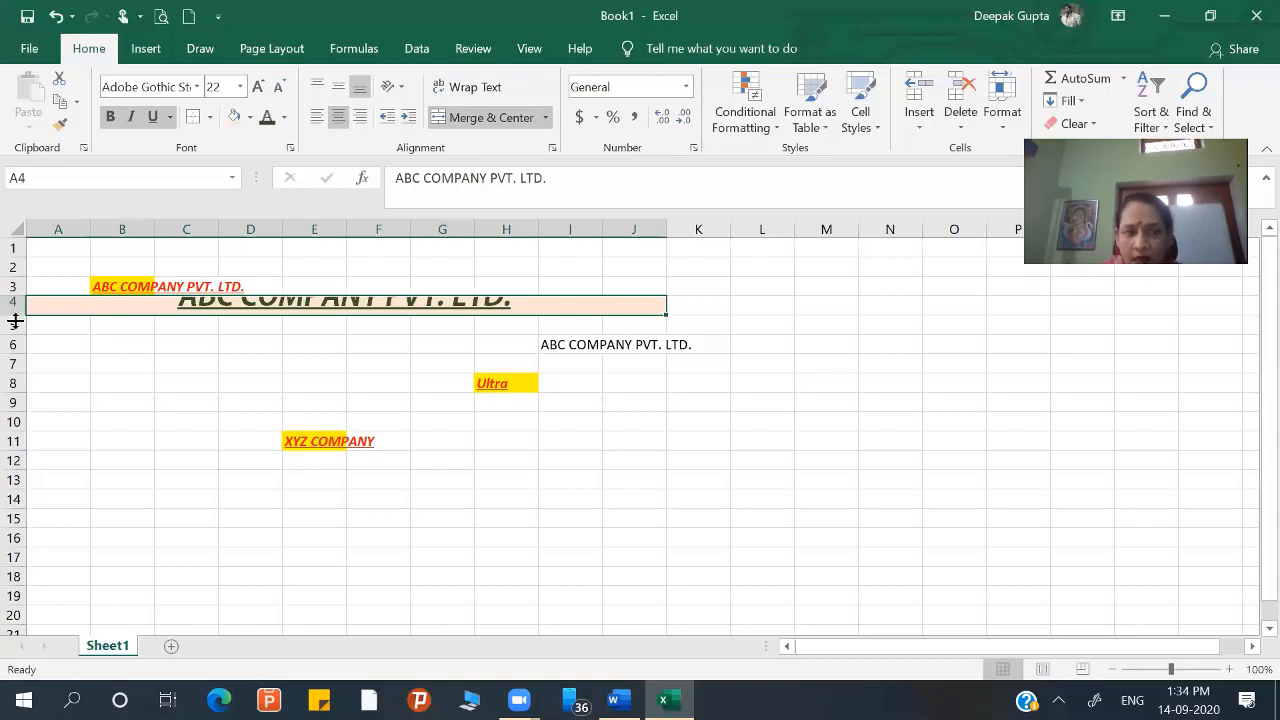
left_click_drag(16, 320, 16, 336)
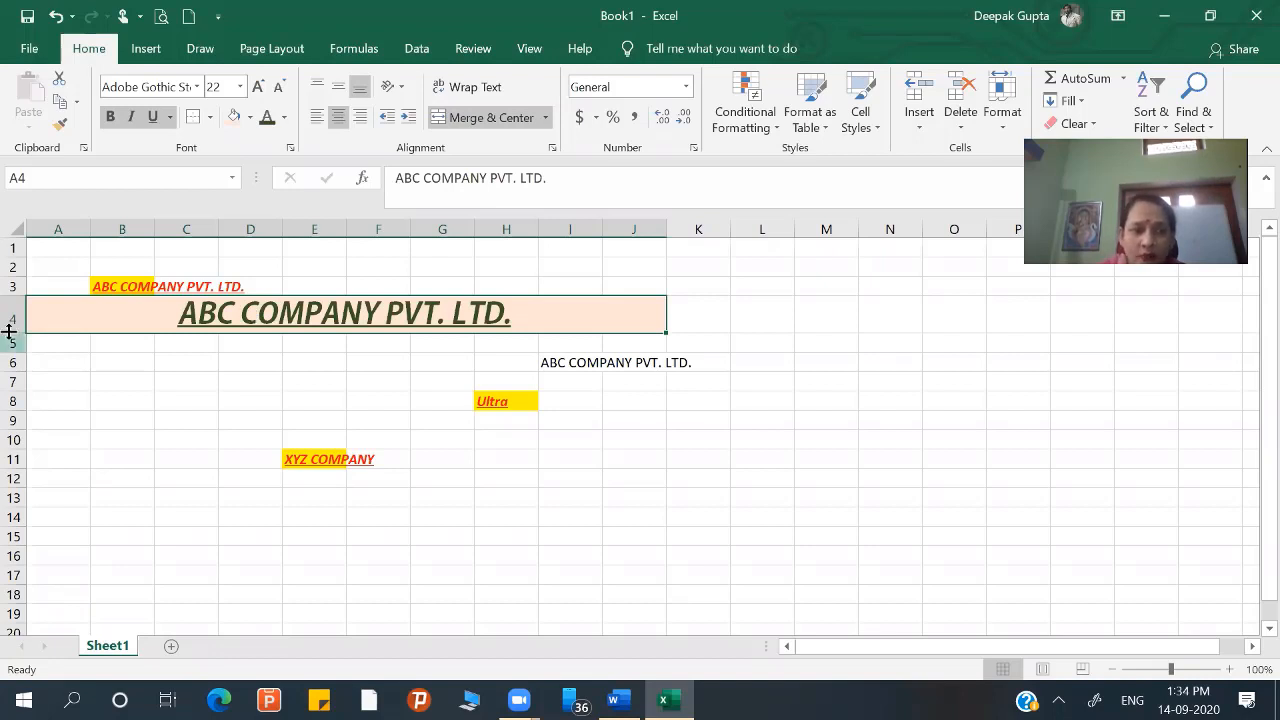
left_click_drag(9, 331, 10, 388)
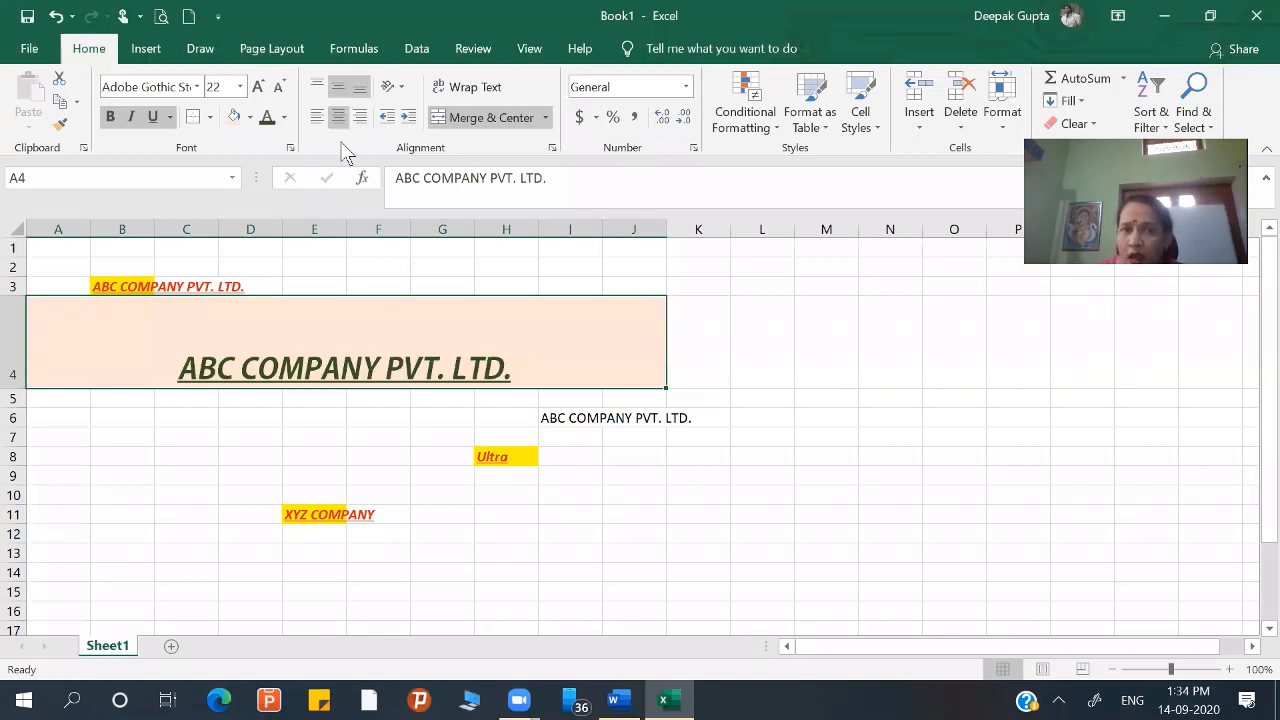
- Try top, left, bottom and right alignments on the merged title in A4, and settle on middle and center alignment
left_click(340, 89)
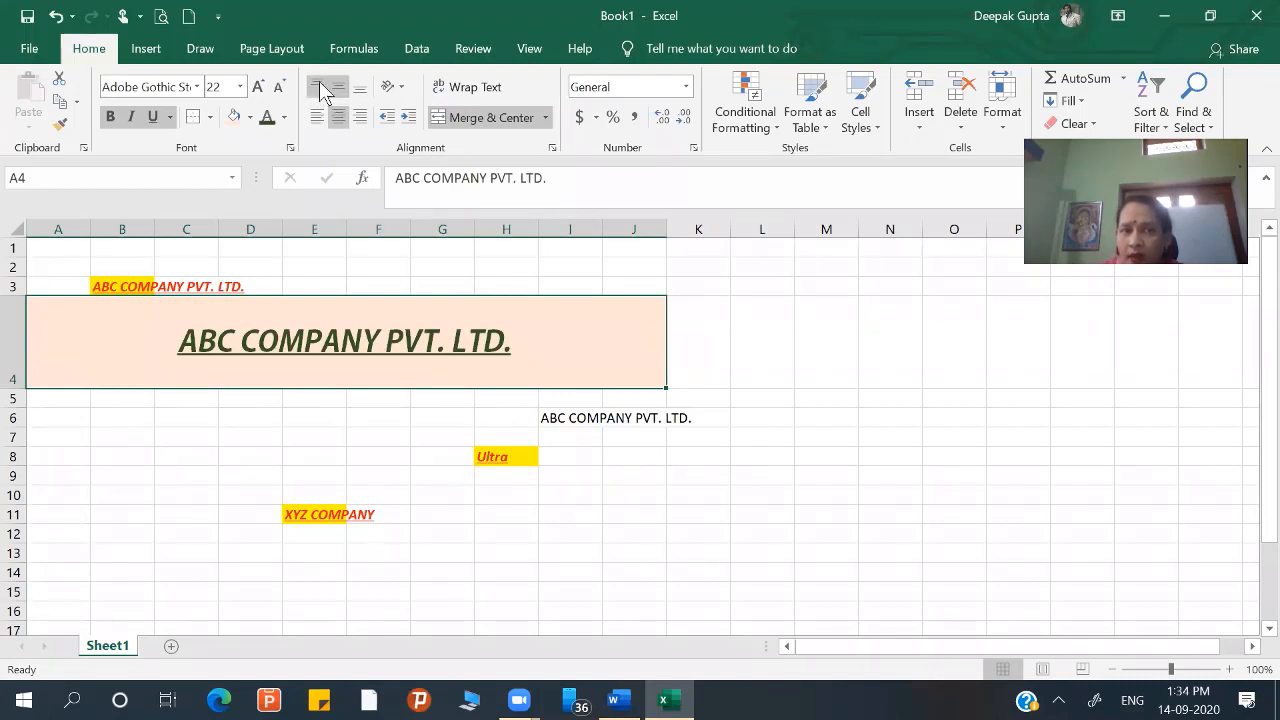
left_click(318, 87)
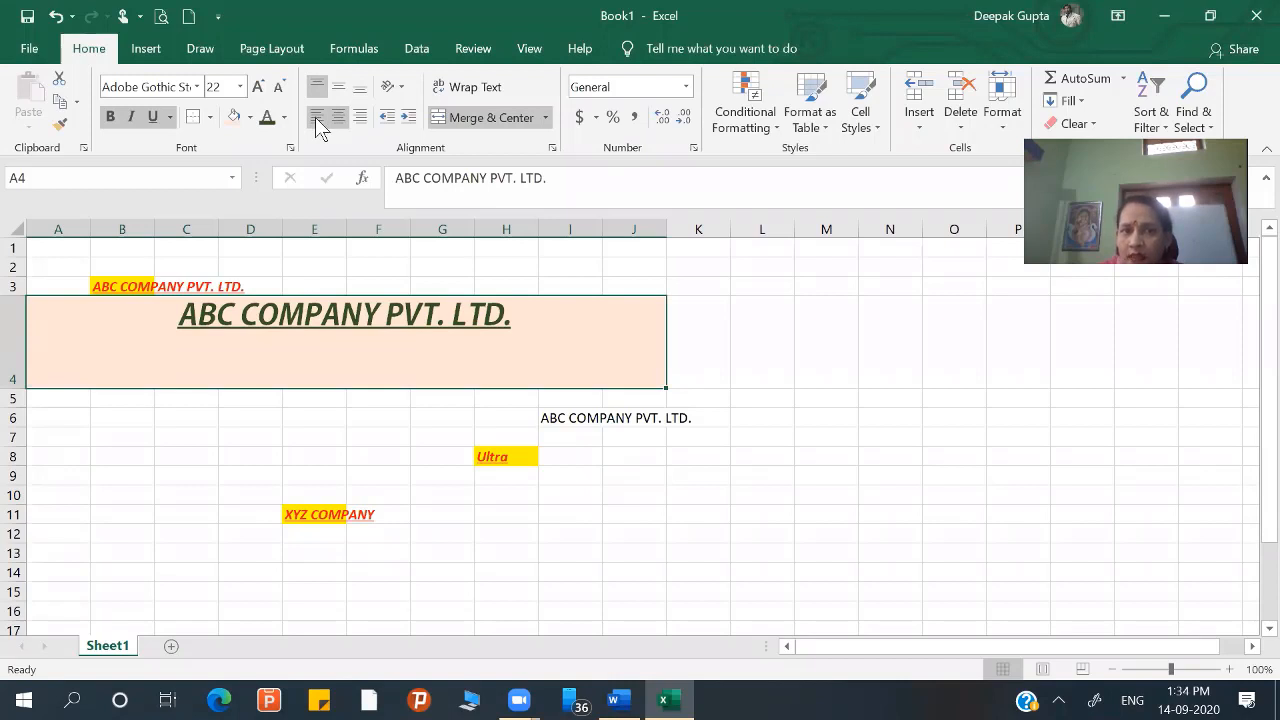
left_click(316, 117)
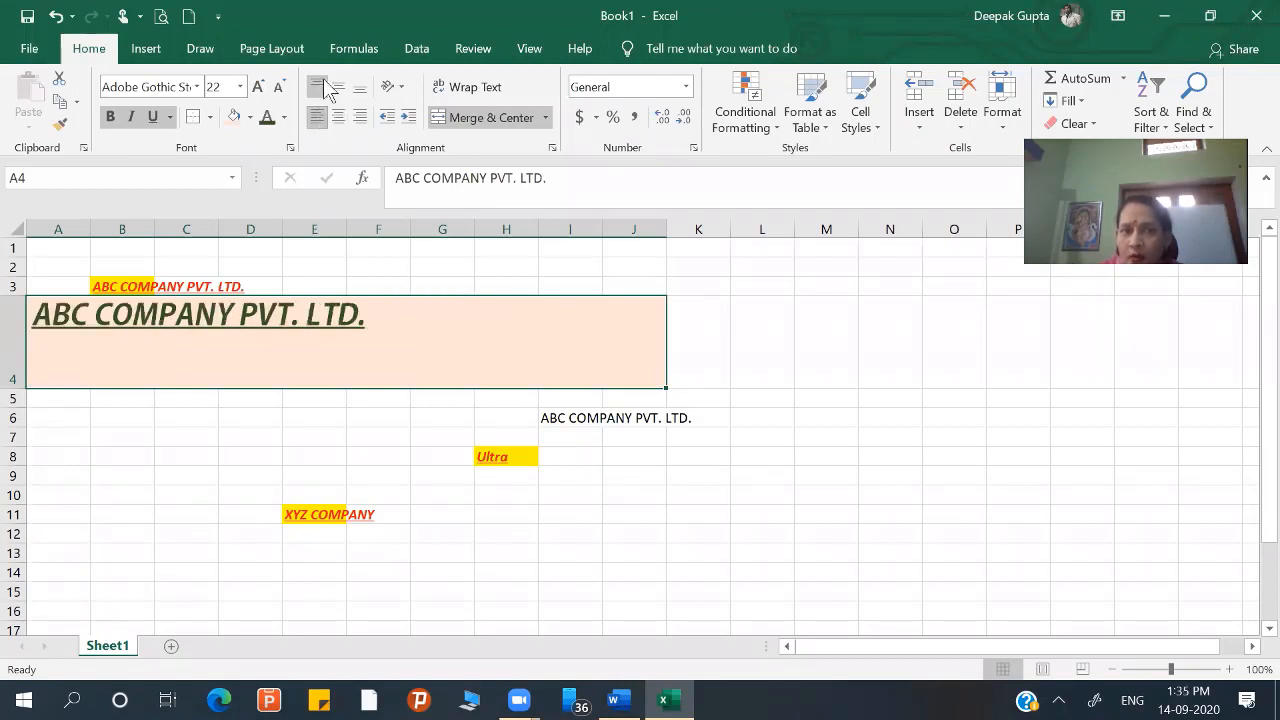
left_click(360, 87)
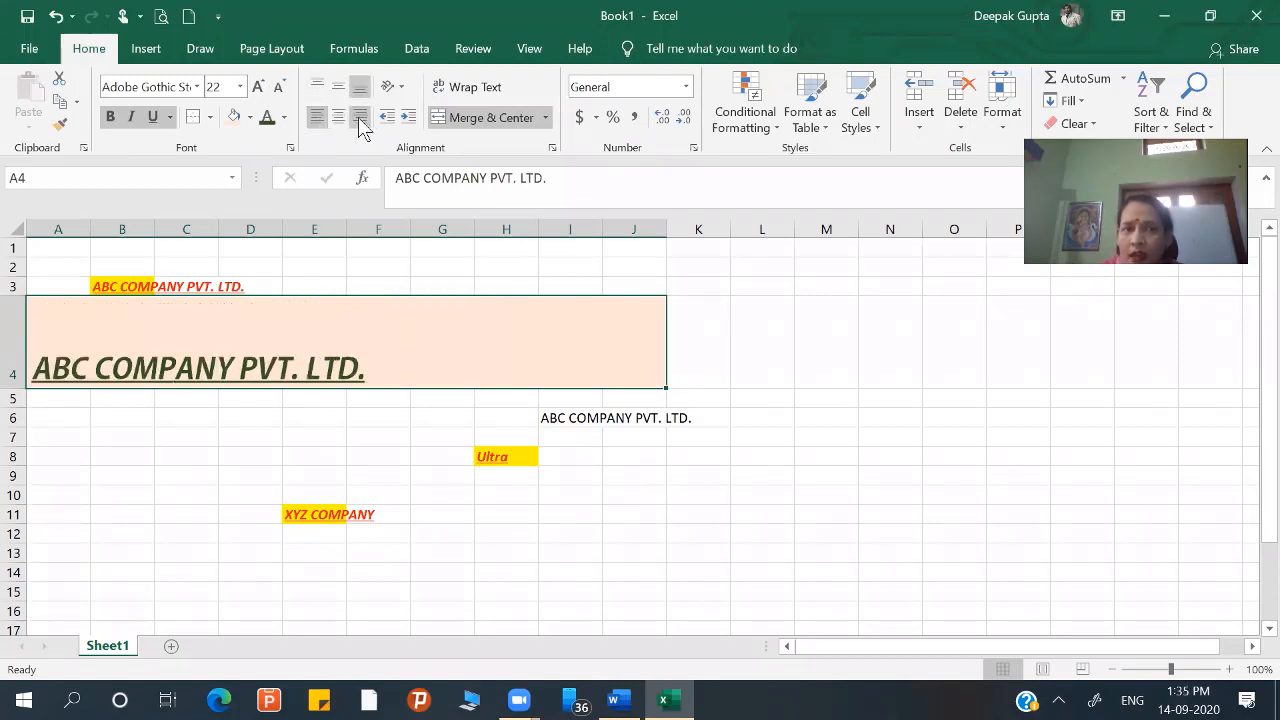
left_click(360, 118)
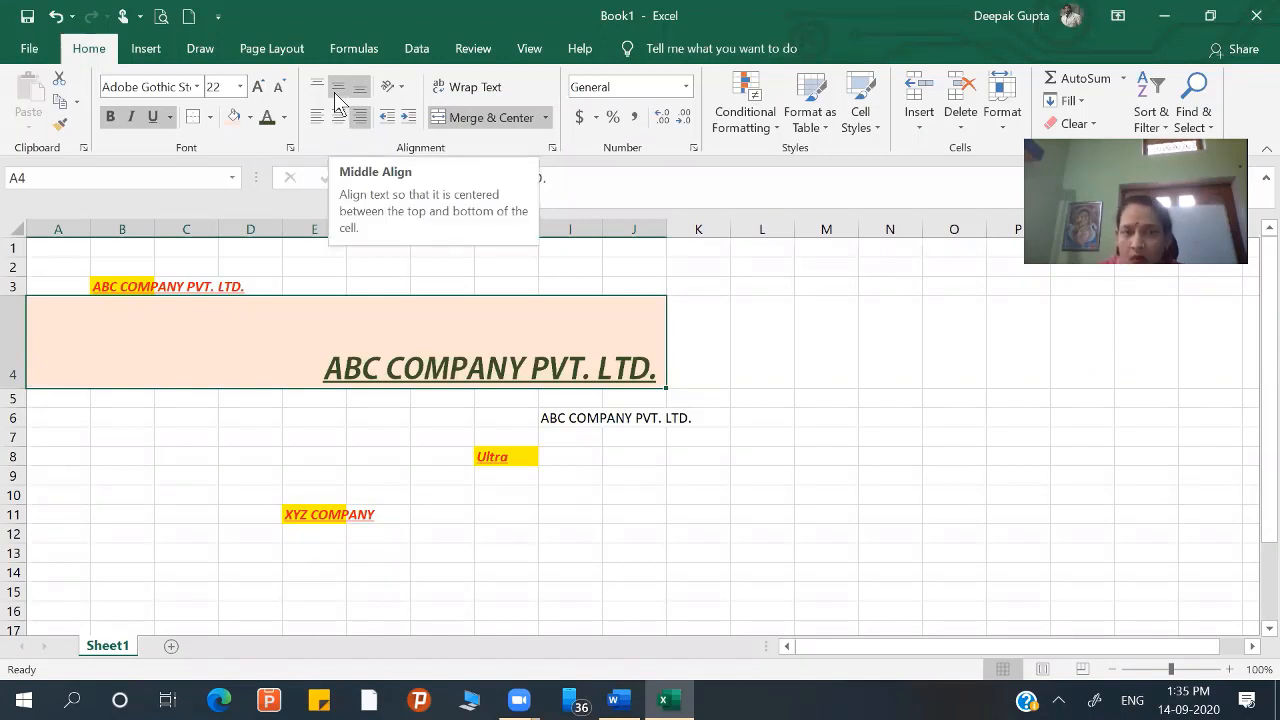
left_click(338, 90)
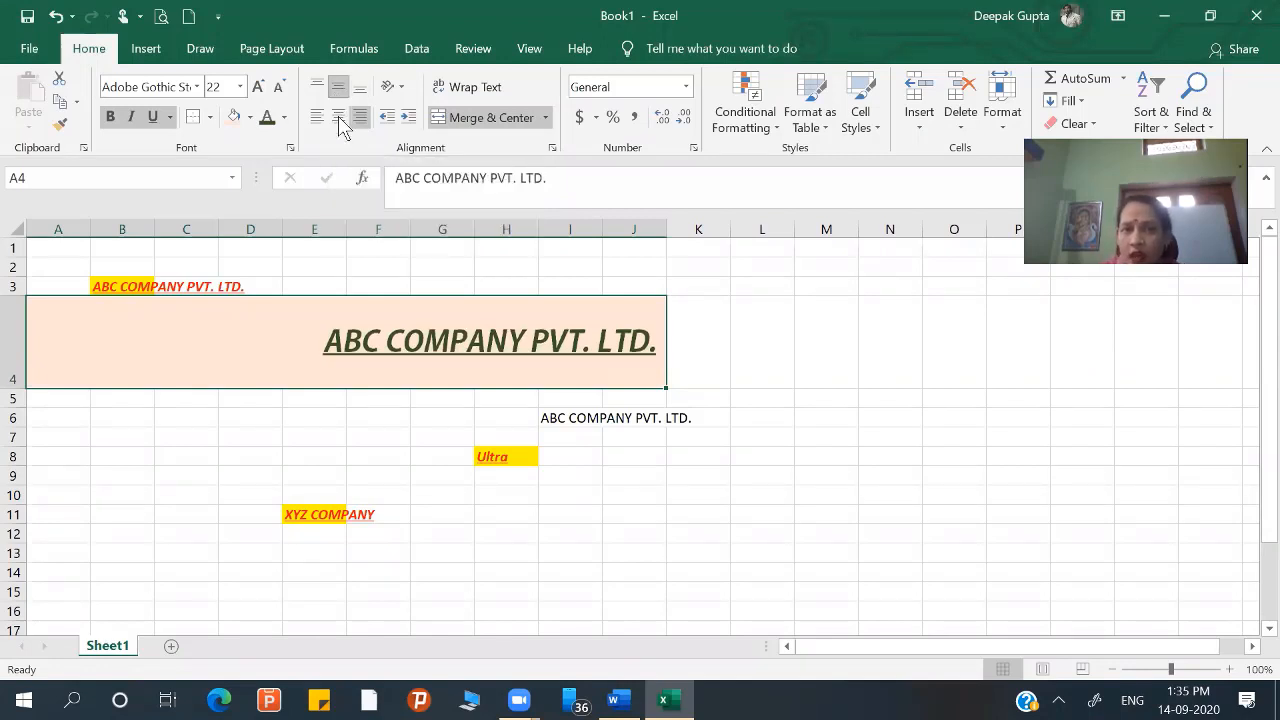
left_click(339, 117)
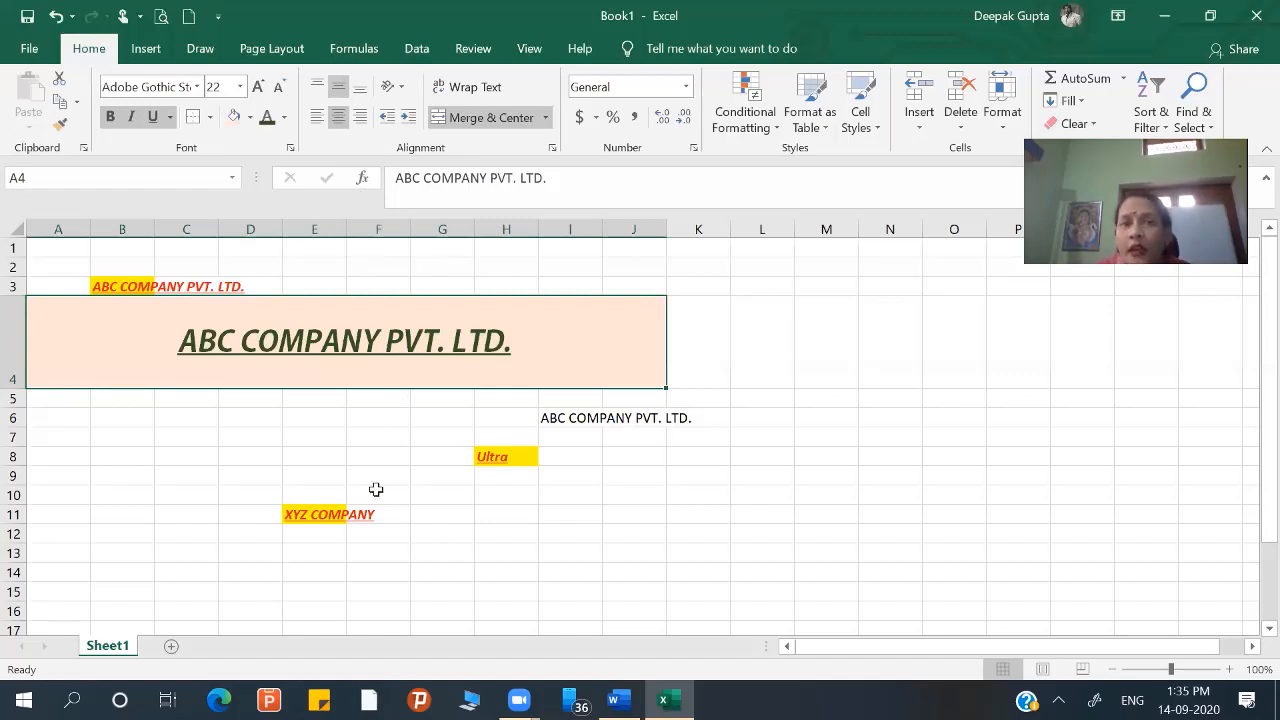
left_click(319, 514)
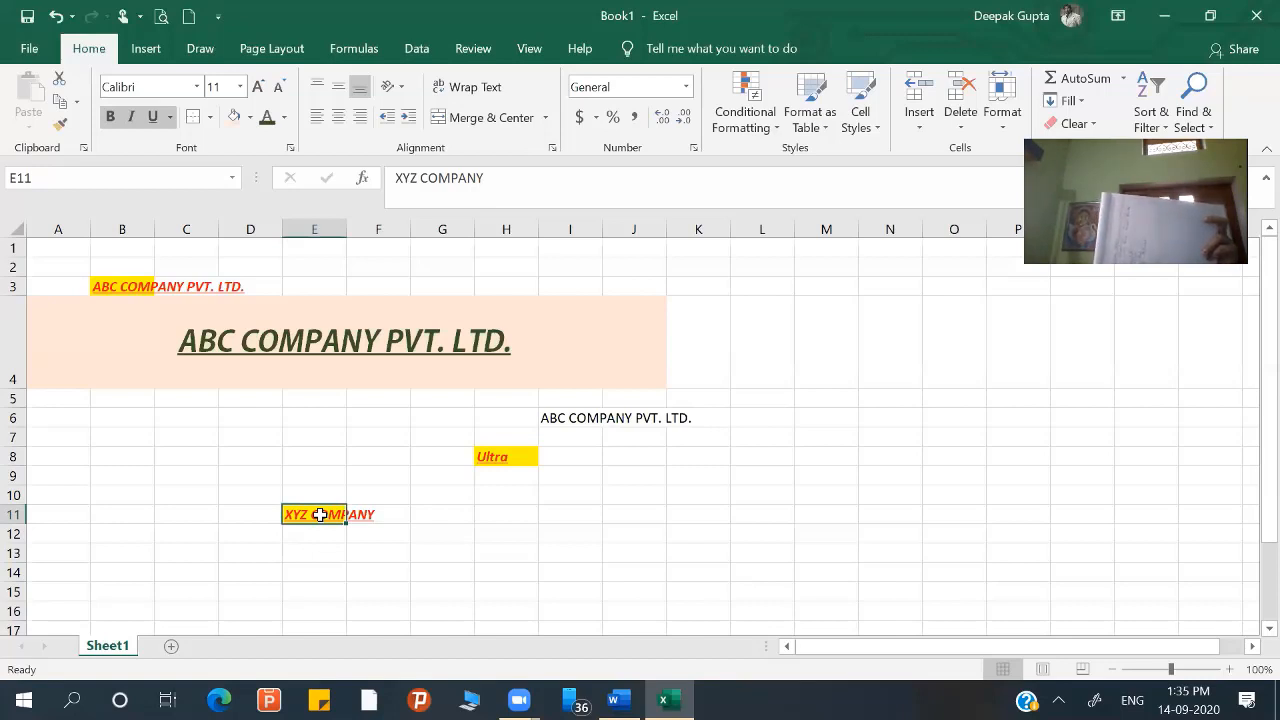
left_click(302, 363)
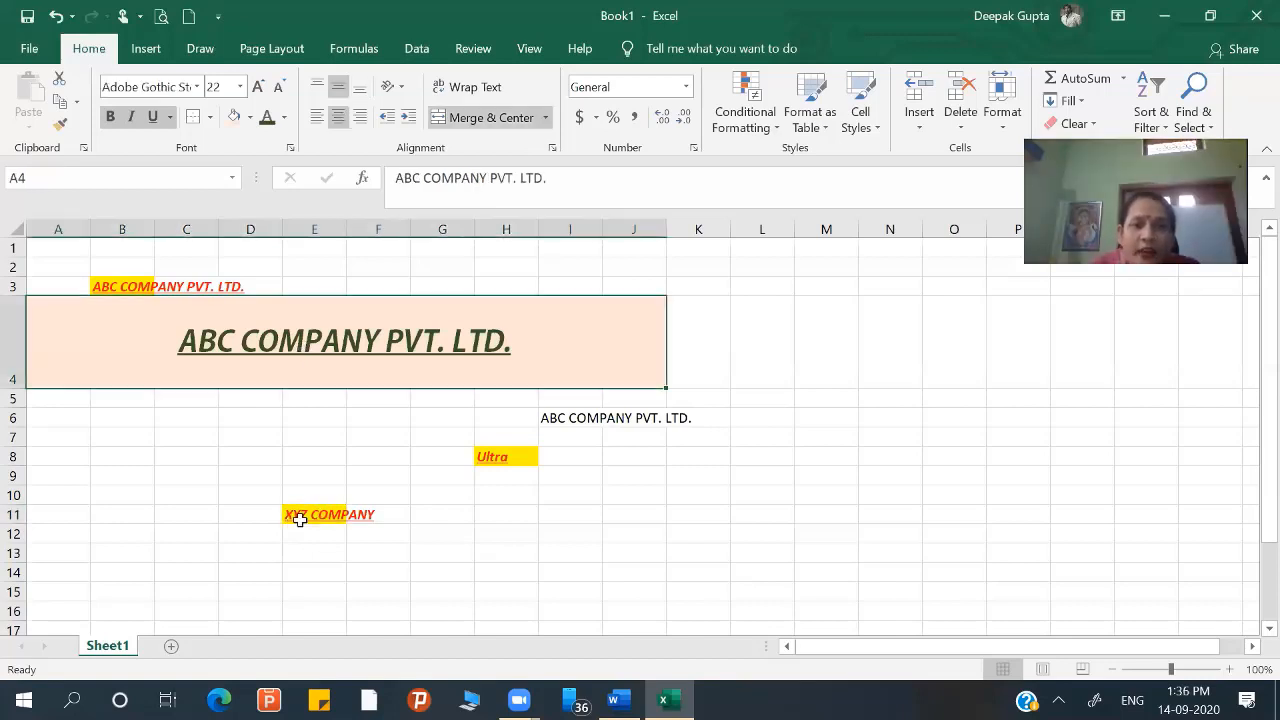
left_click(302, 526)
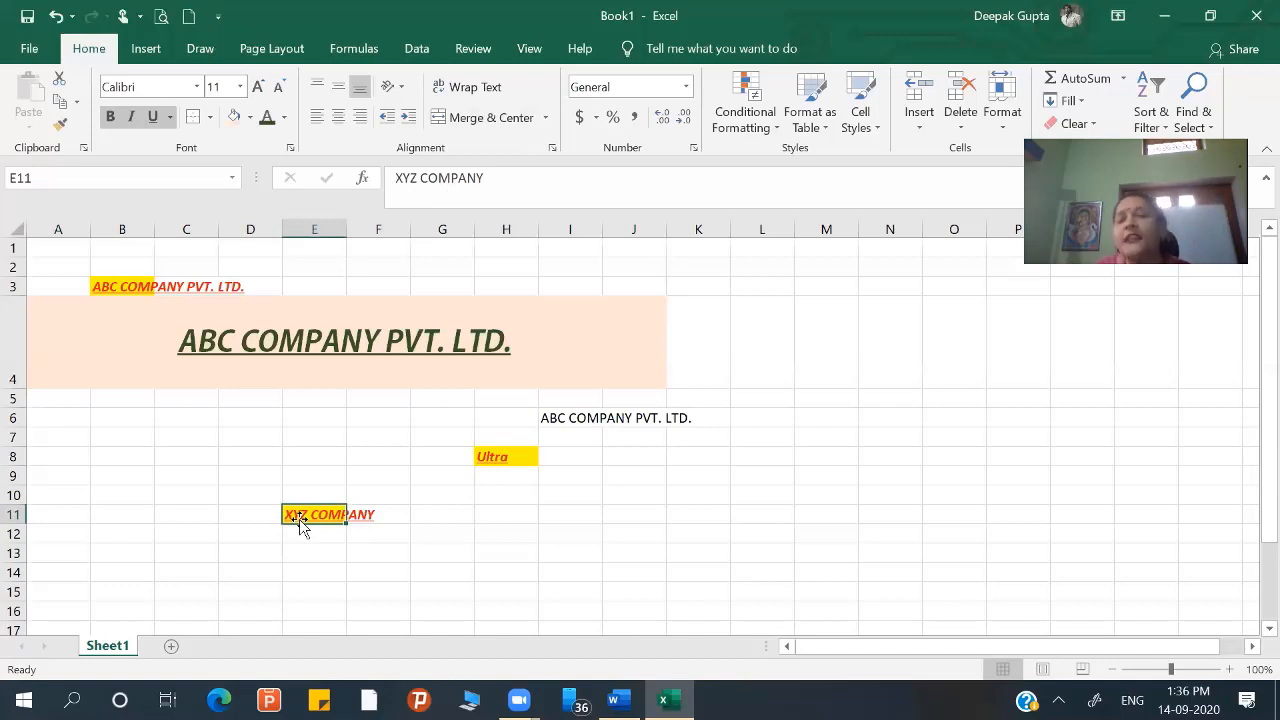
- Try the Vertical Text, Rotate Text Up and Rotate Text Down orientations on Ultra in cell H8
left_click(493, 457)
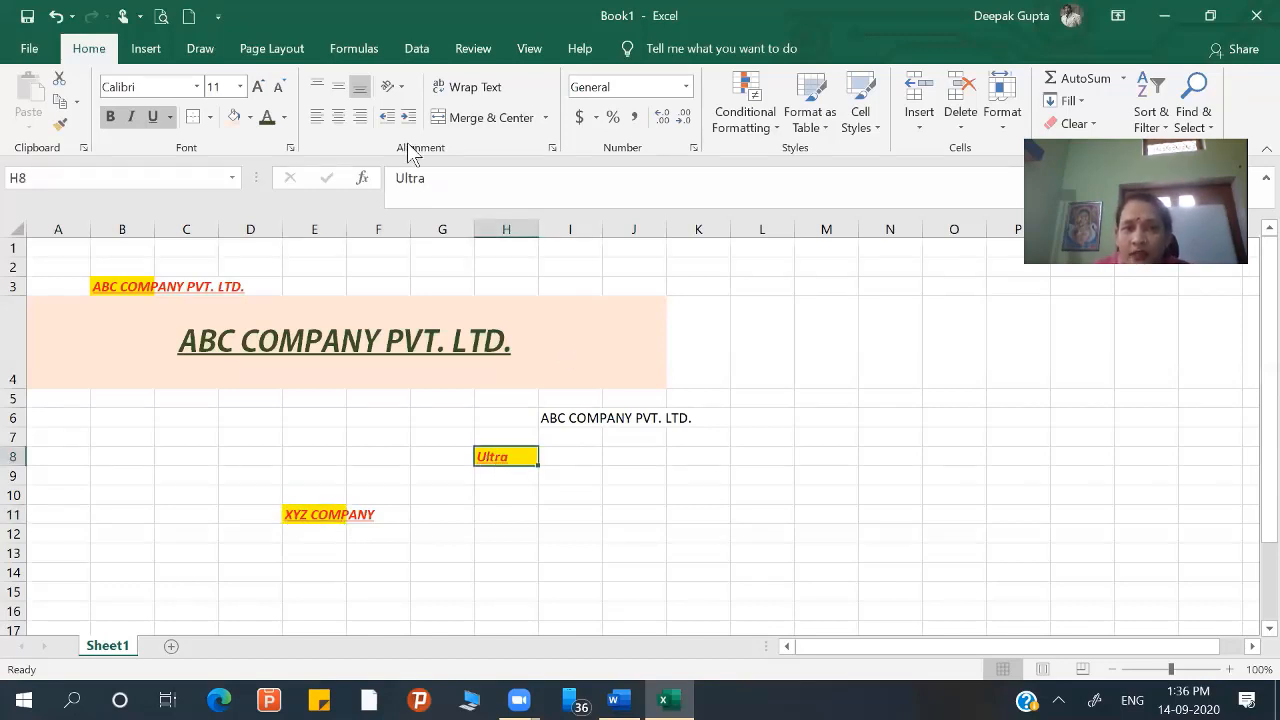
left_click(404, 92)
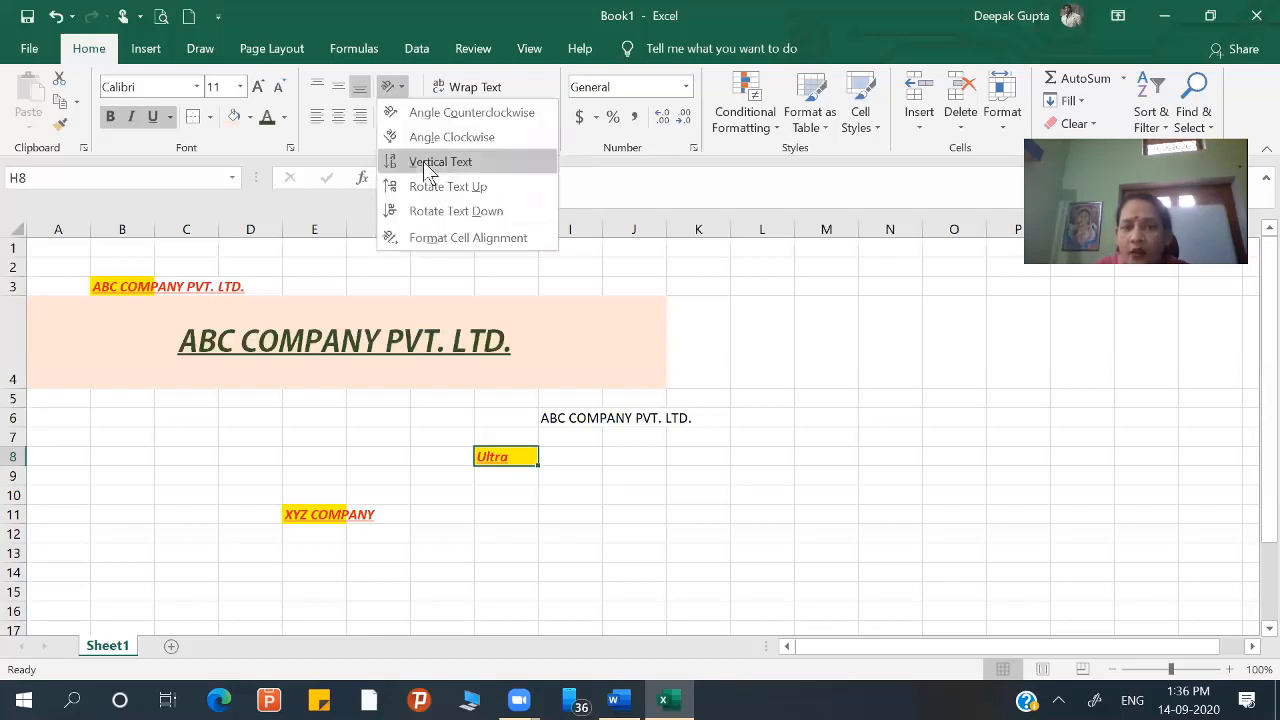
left_click(428, 165)
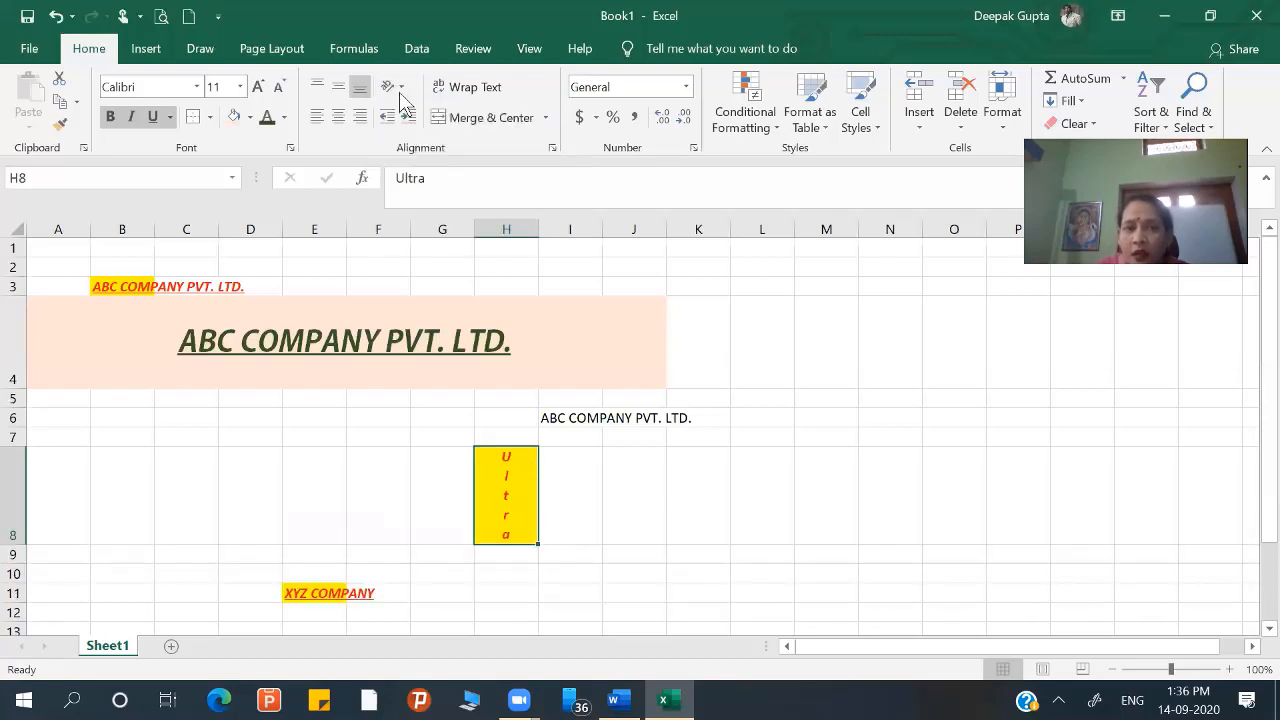
left_click(400, 88)
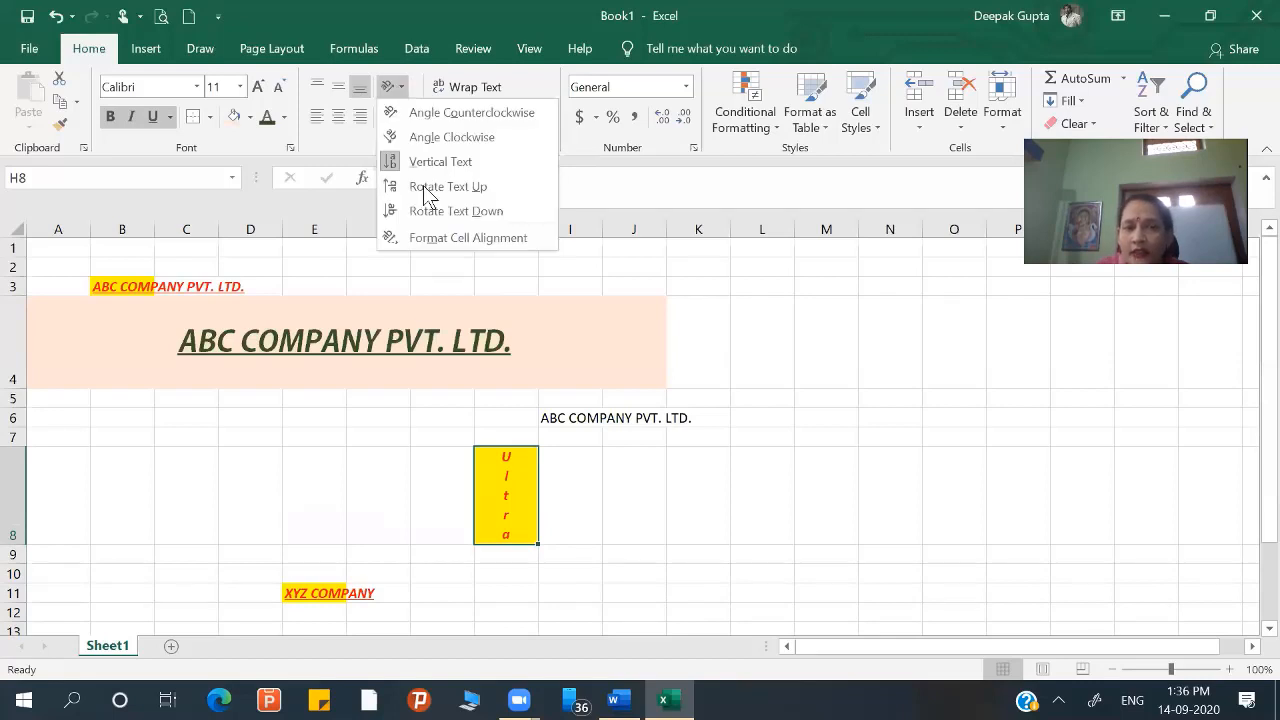
left_click(423, 185)
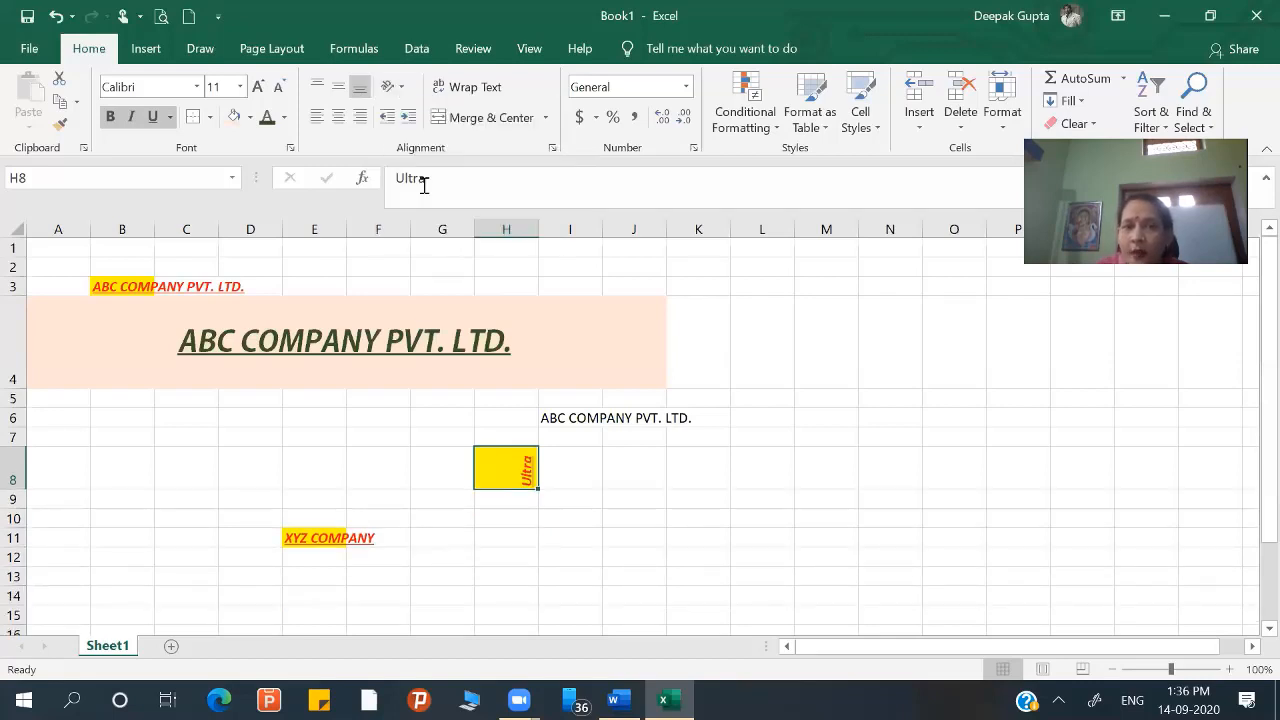
left_click(398, 88)
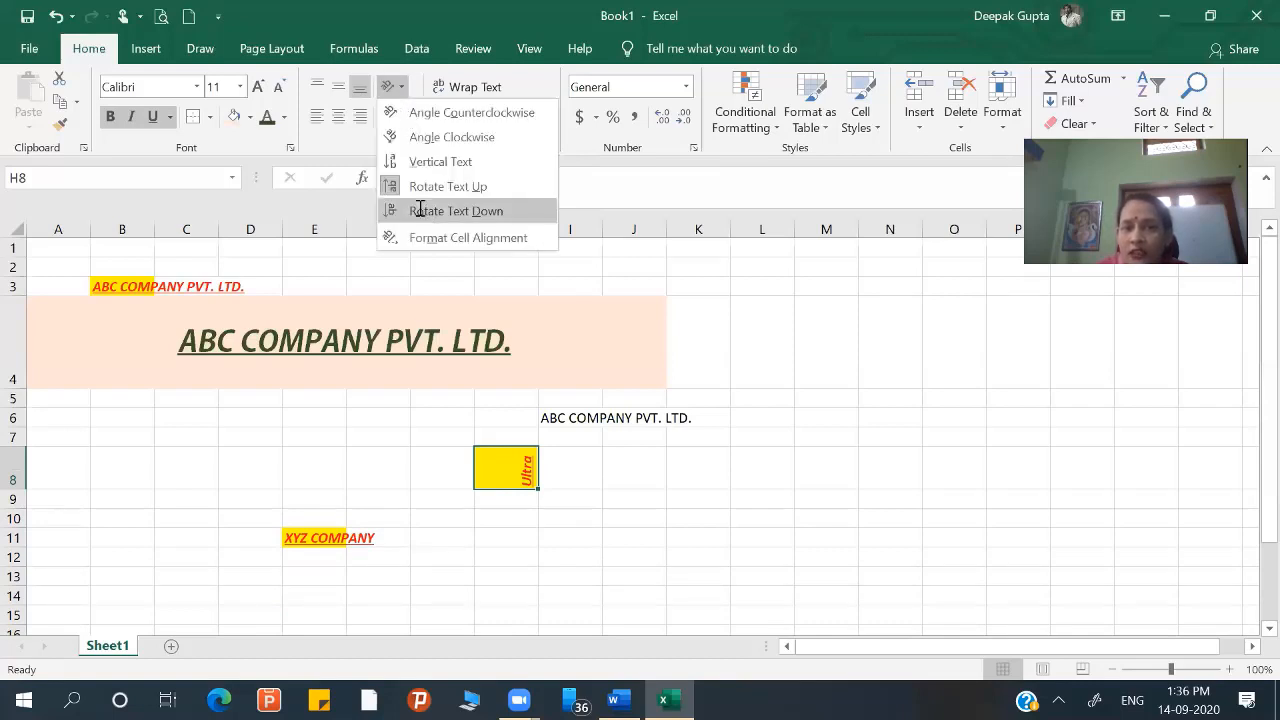
left_click(440, 211)
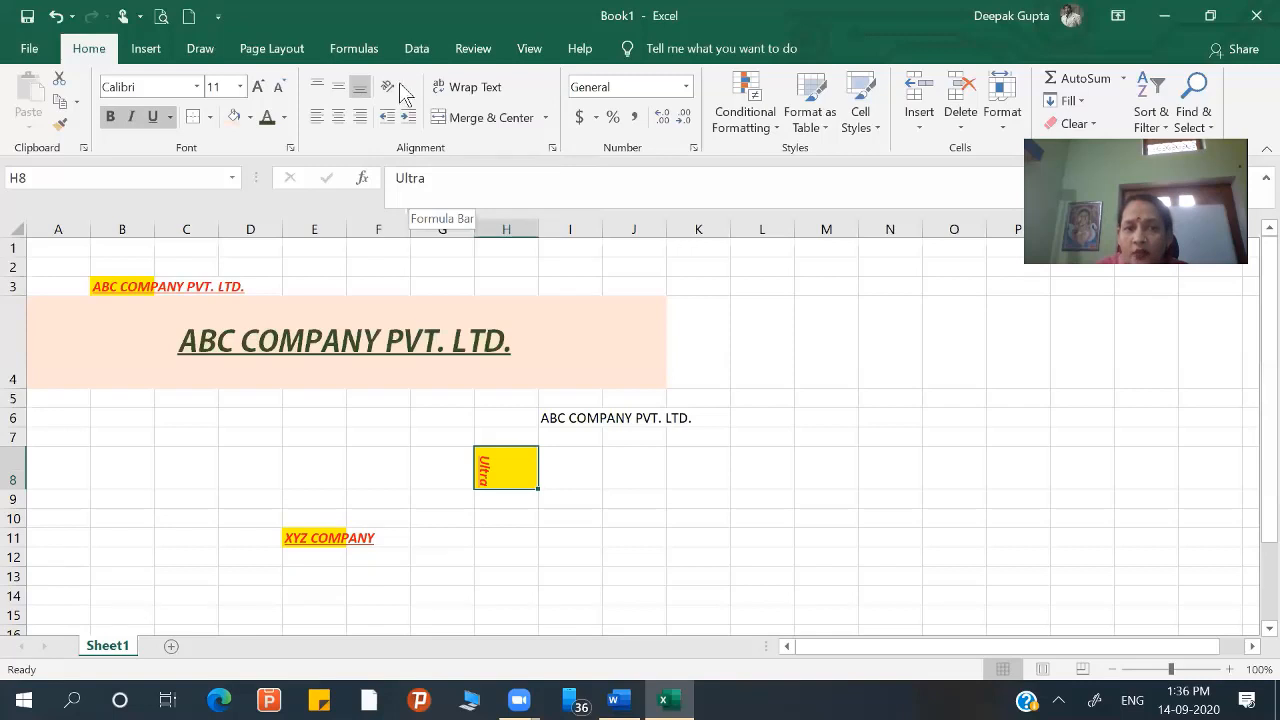
- Angle the text in cell H8 clockwise, switch it to counterclockwise, and set it back to Angle Clockwise
left_click(396, 86)
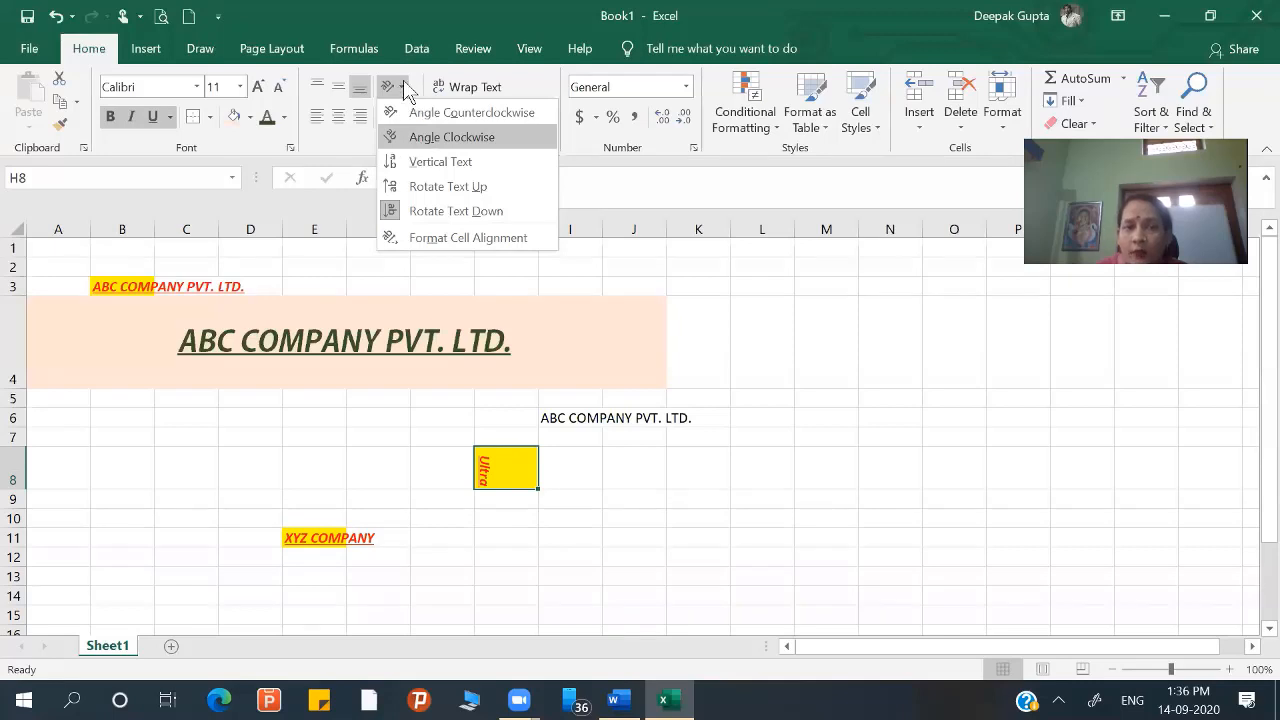
left_click(418, 145)
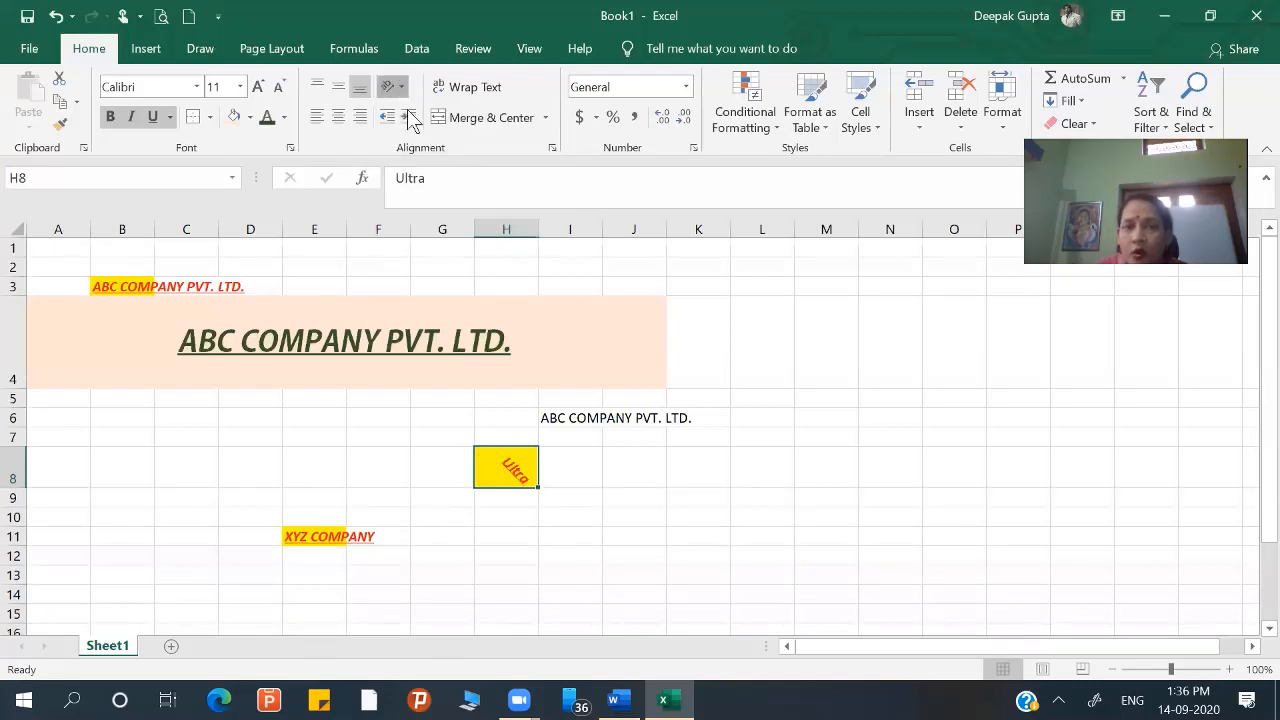
left_click(400, 88)
left_click(414, 115)
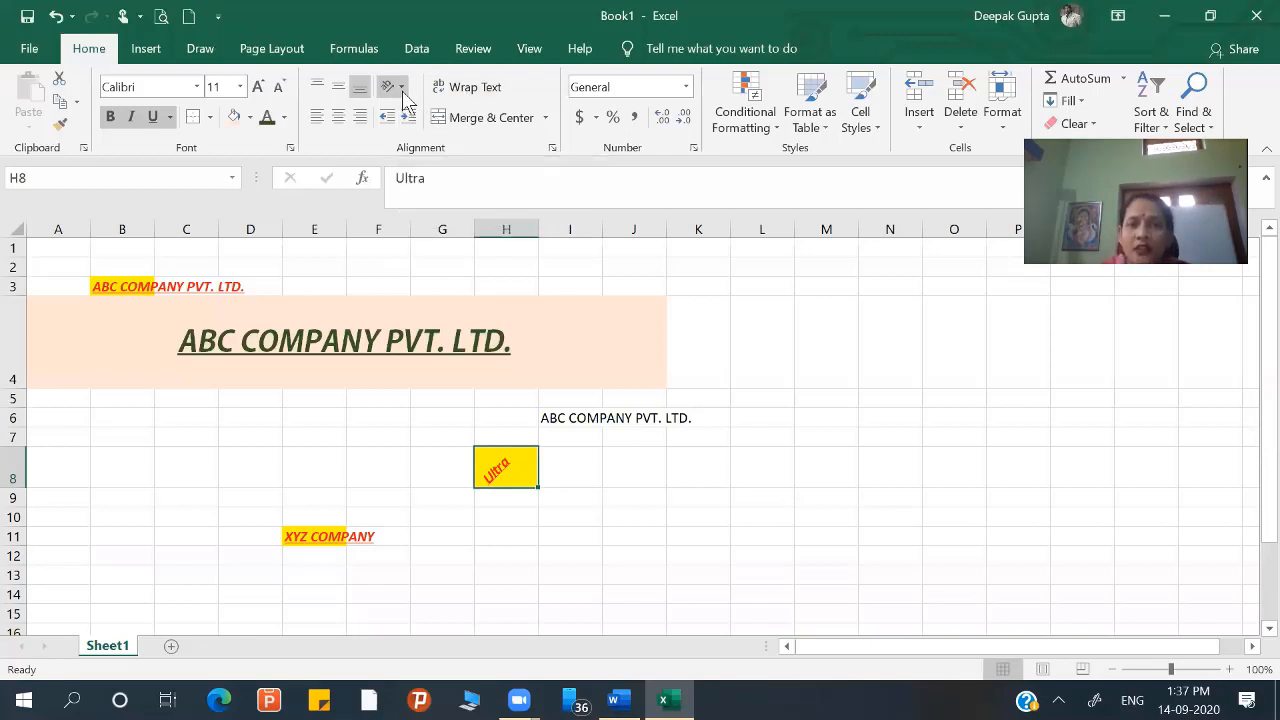
left_click(401, 90)
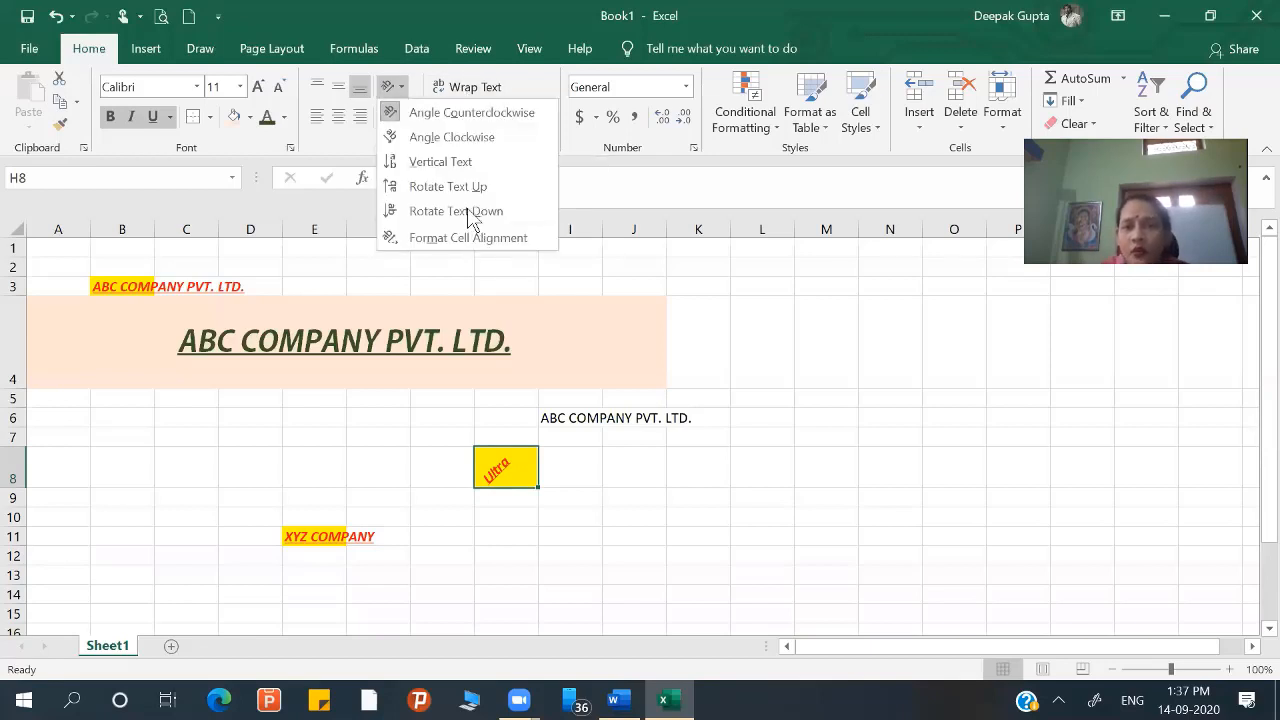
left_click(455, 137)
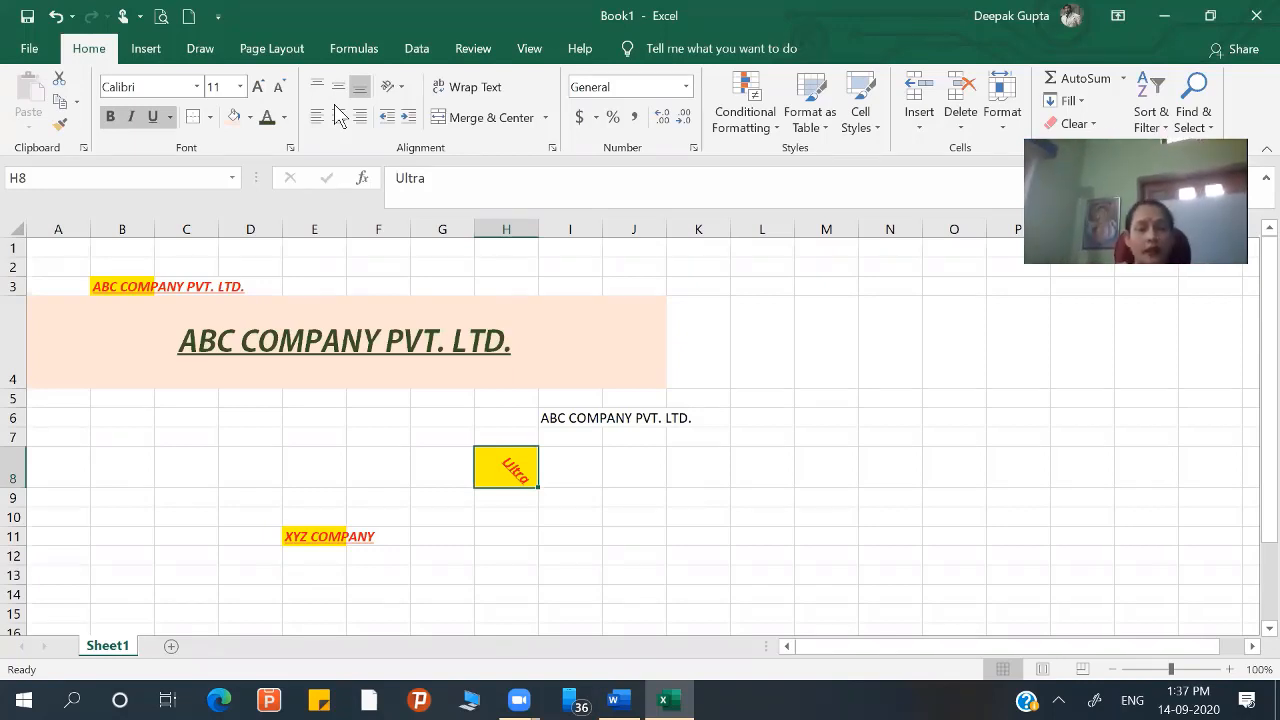
- Wrap the title text in cell B3 within its column, and undo the wrapping
left_click(47, 441)
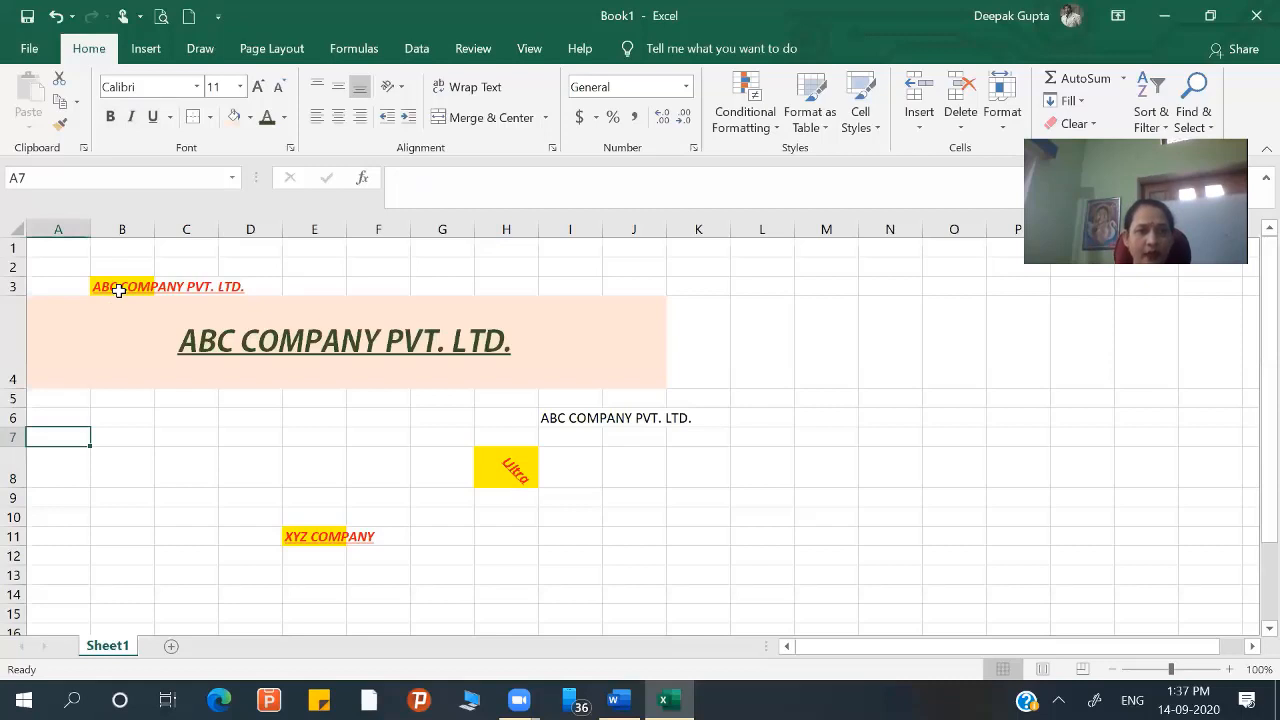
left_click(150, 288)
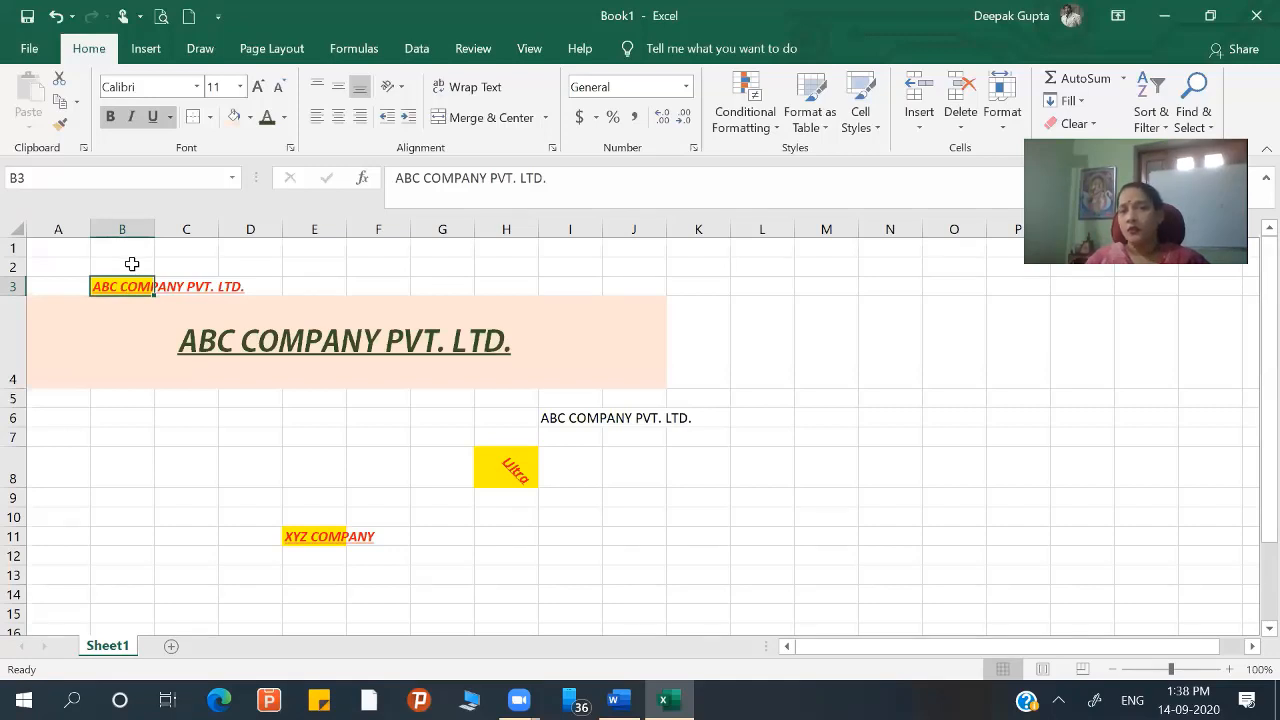
left_click(460, 86)
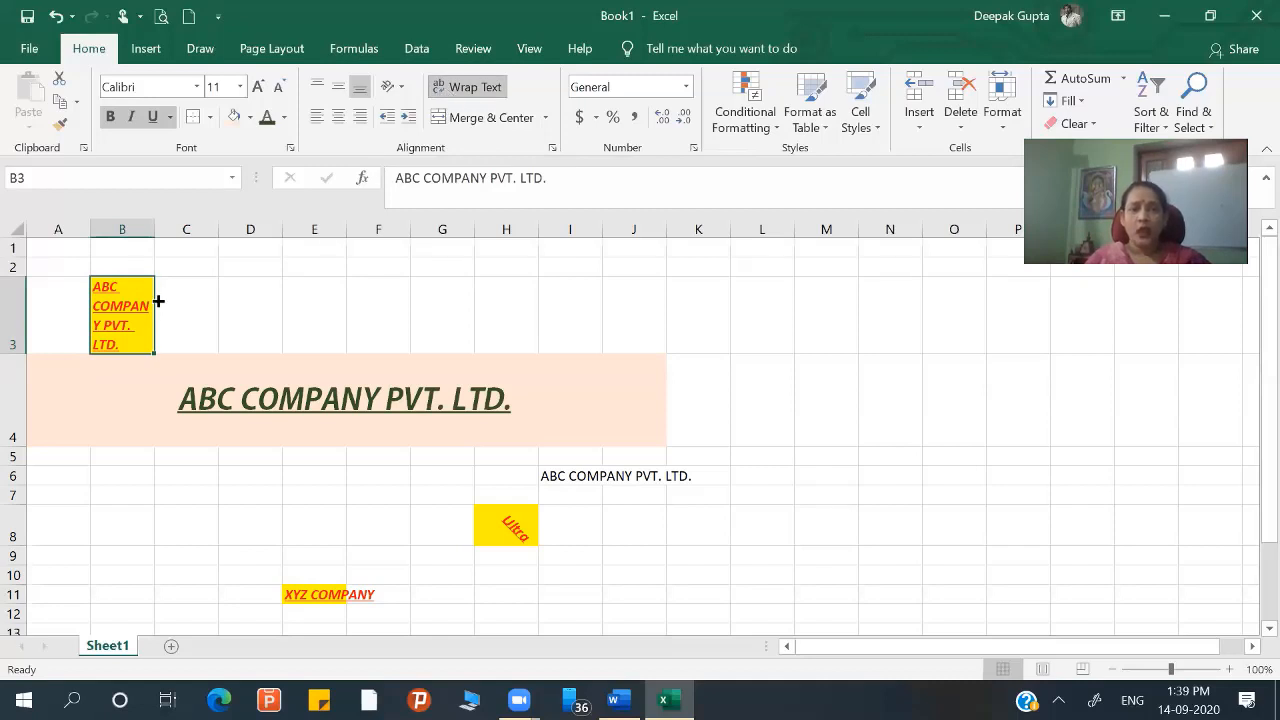
key("ctrl+z")
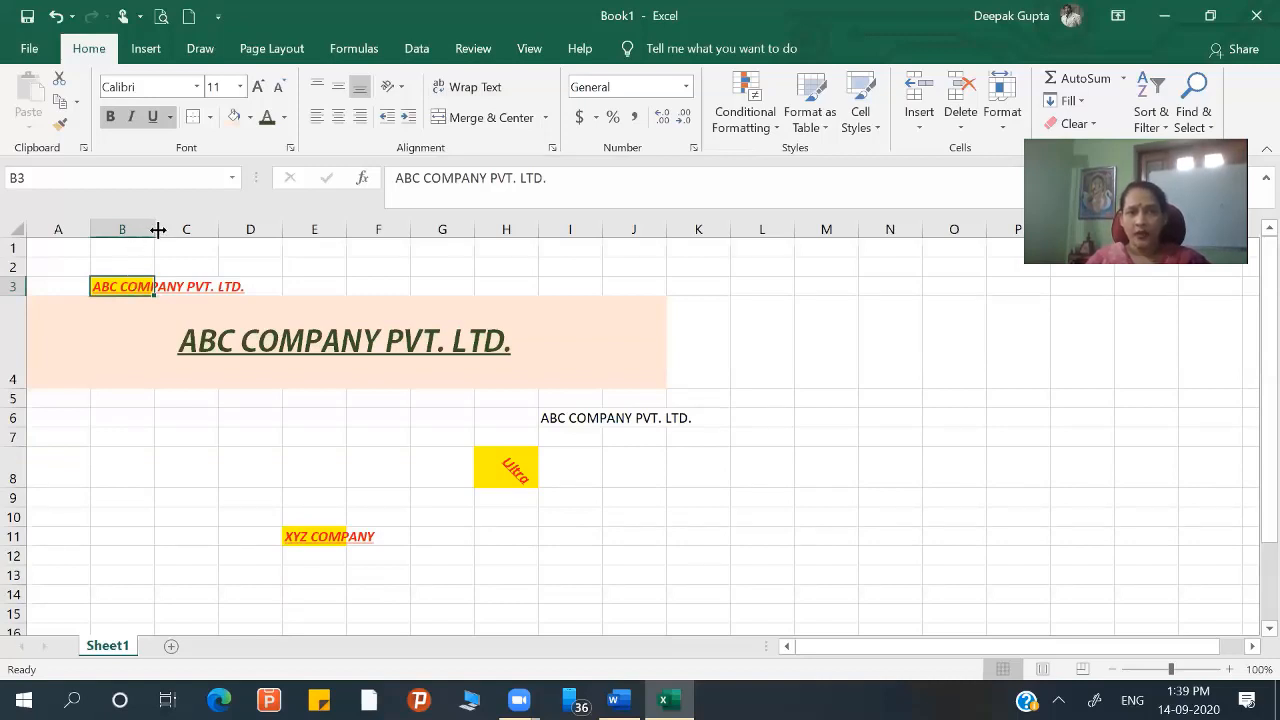
- Try widening column B manually, undo that change, and autofit the column to its contents
left_click_drag(160, 228, 263, 245)
key("ctrl+z")
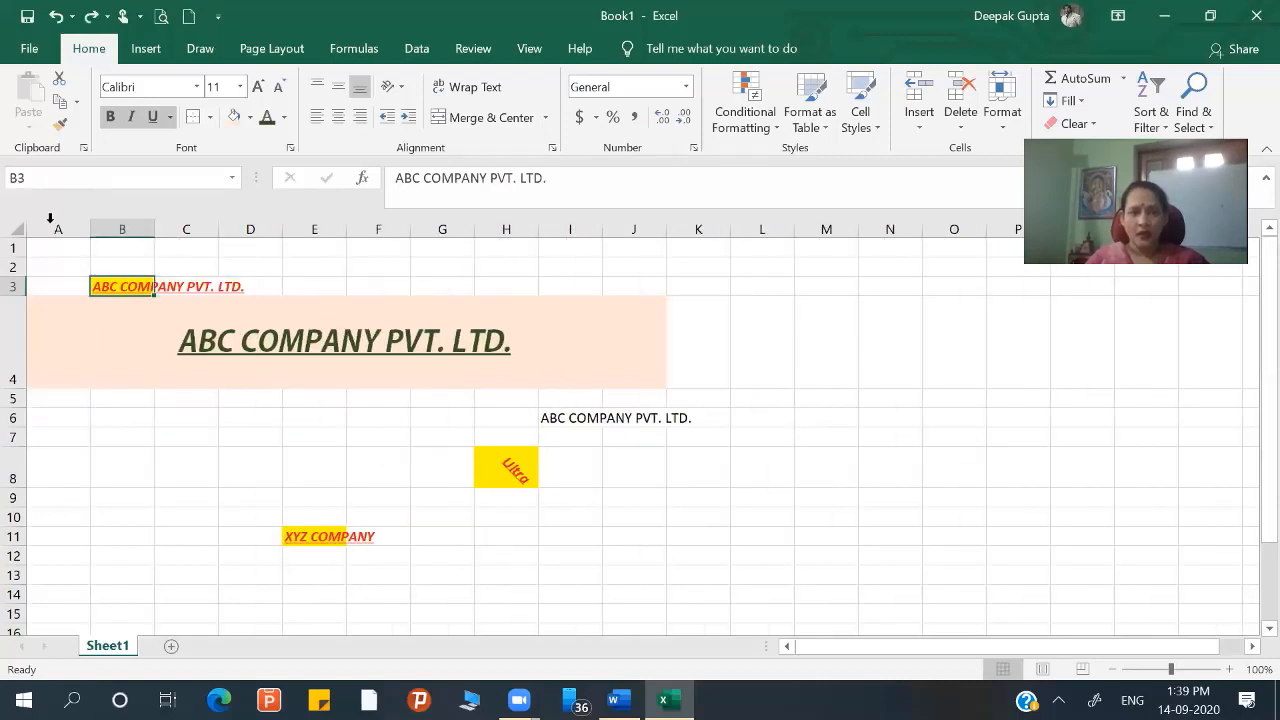
double_click(155, 229)
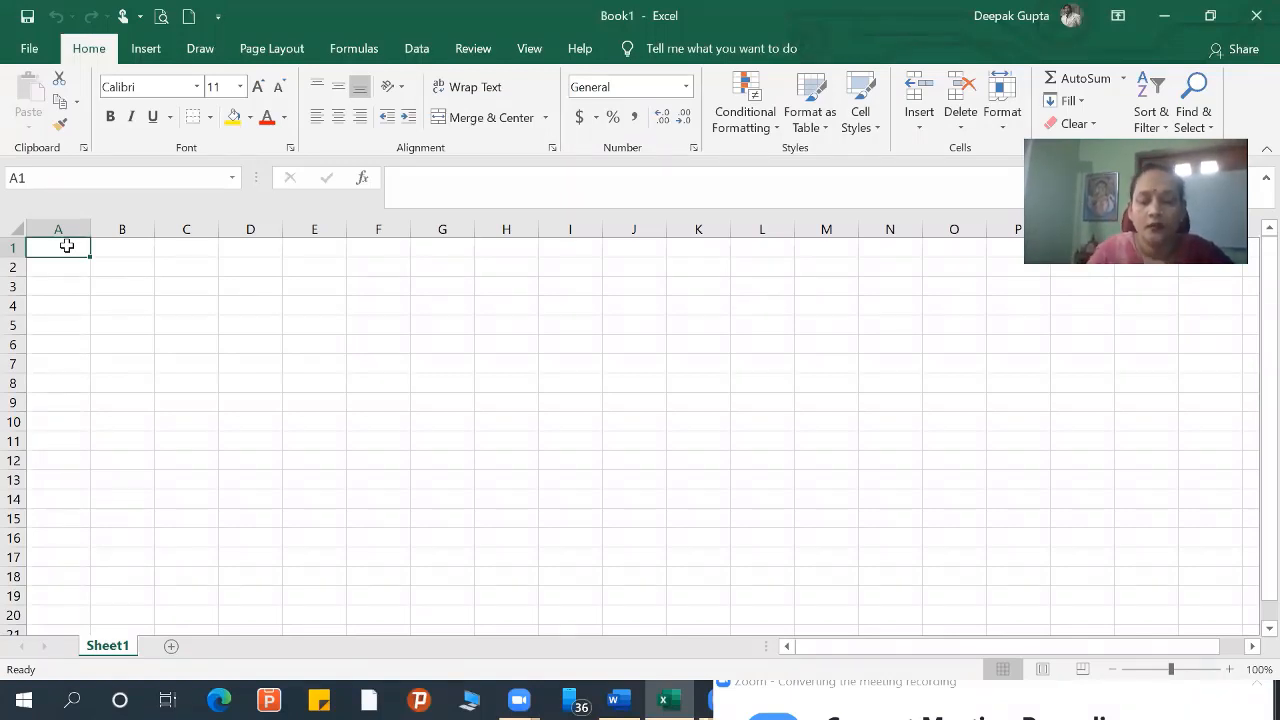
- Enter the title Max Health Insurance in cell A1
type("Max")
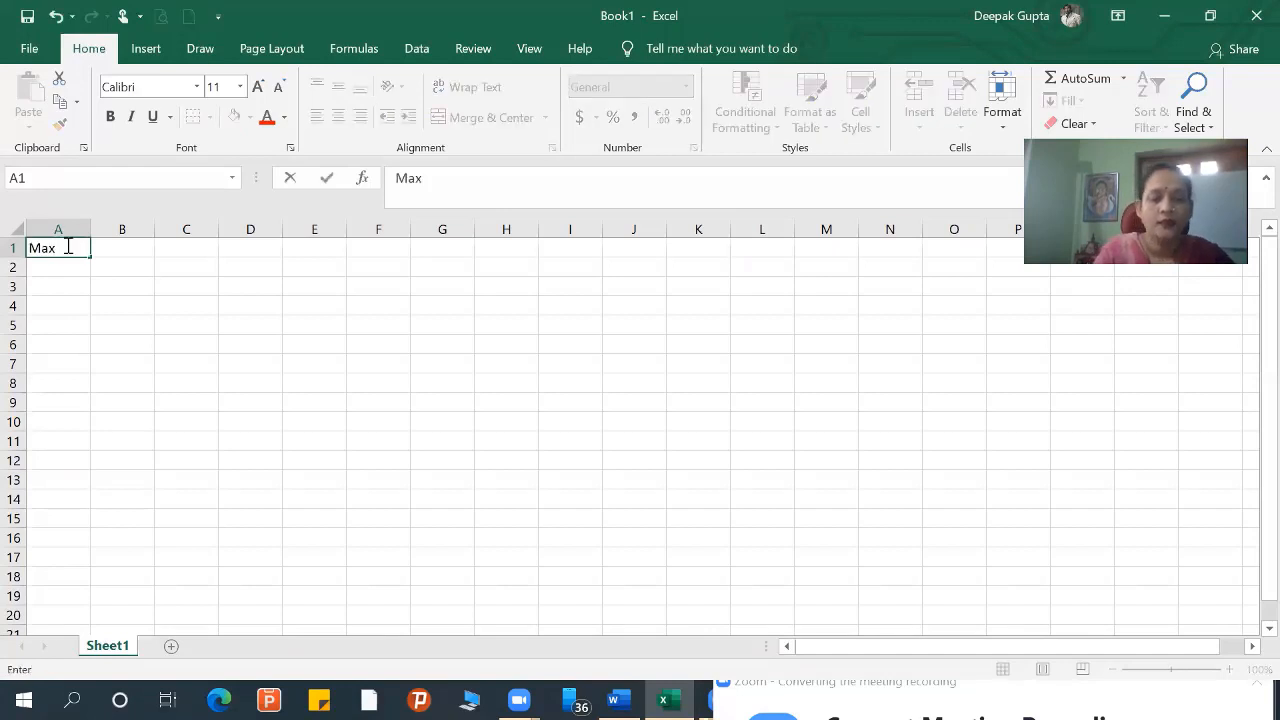
type(" Health Insuran")
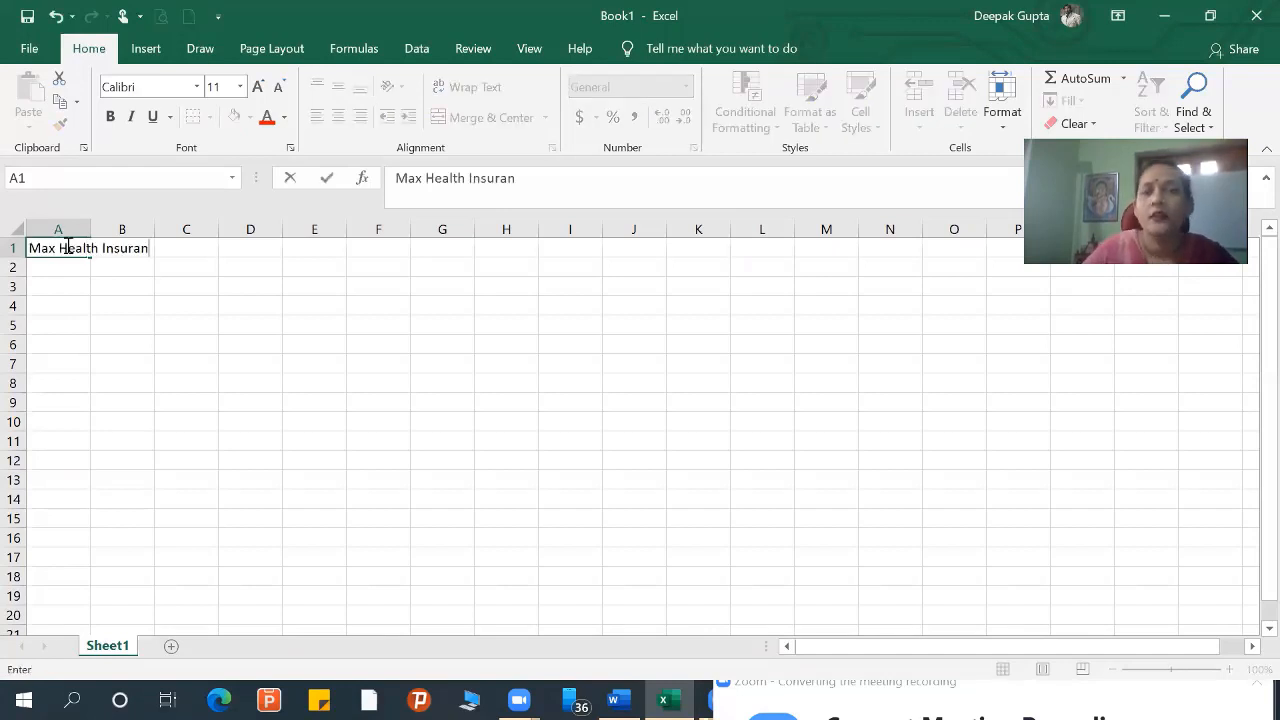
type("ce")
left_click(55, 311)
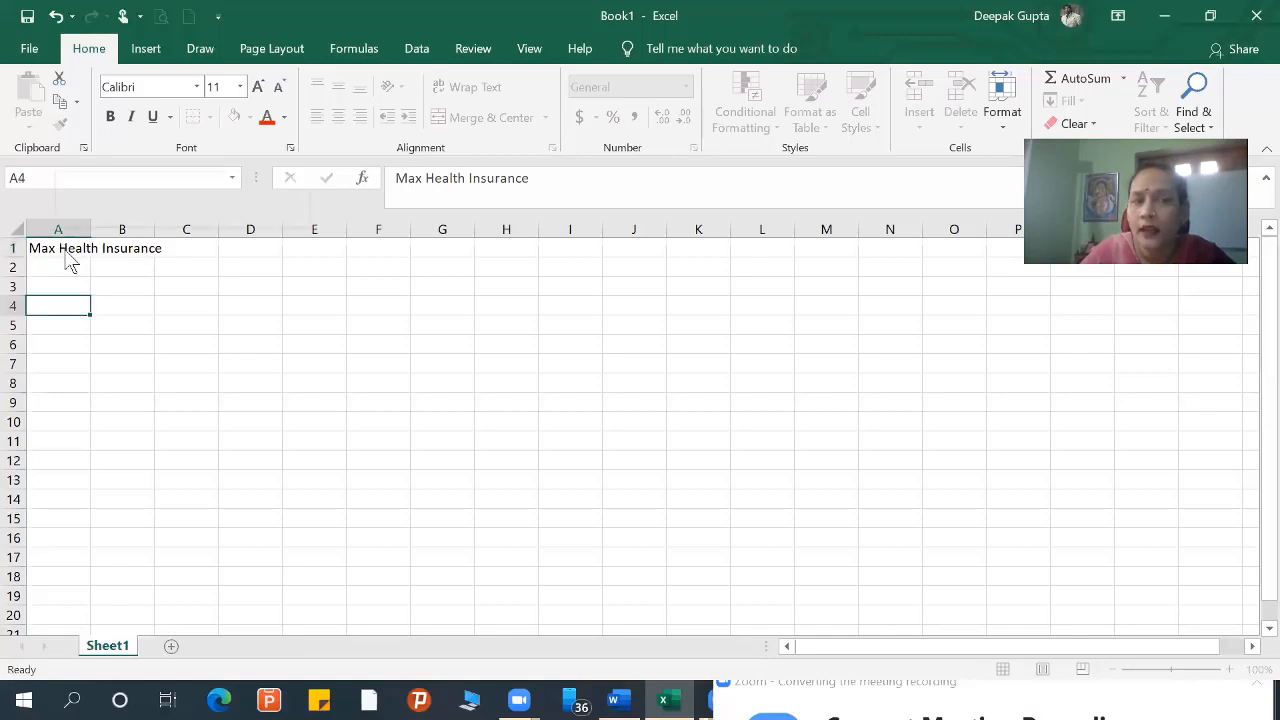
right_click(57, 246)
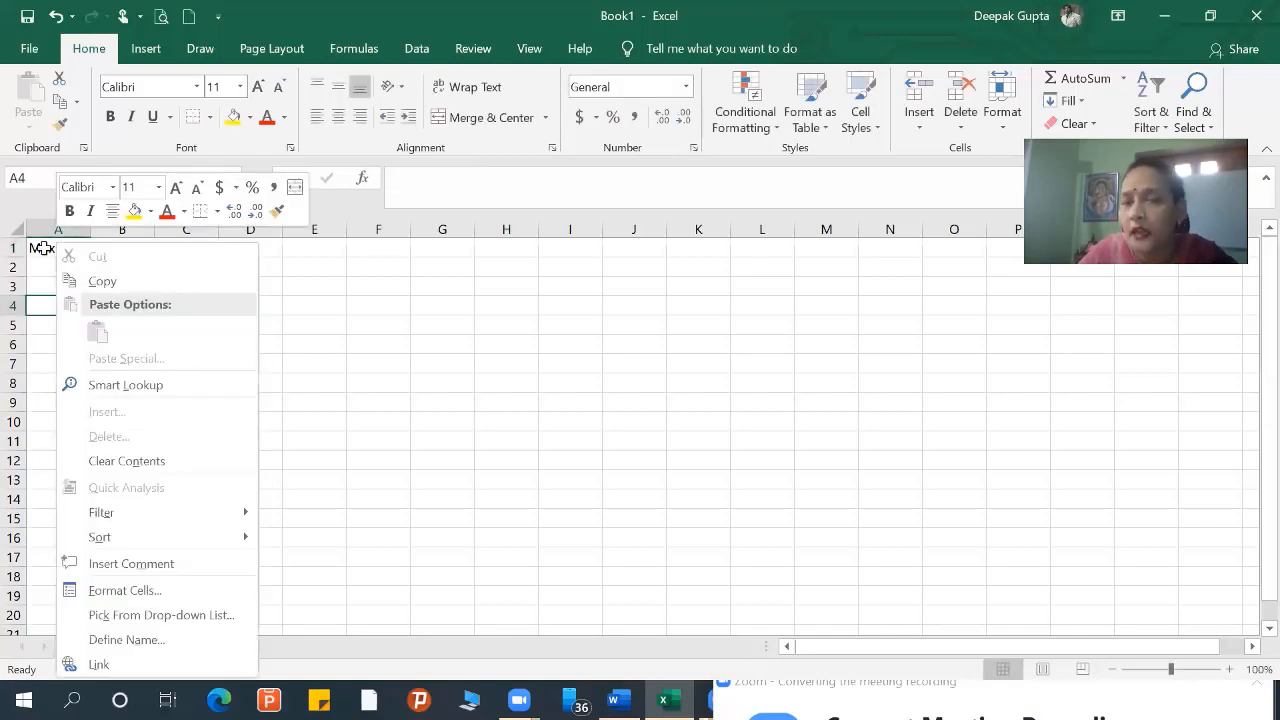
key("Escape")
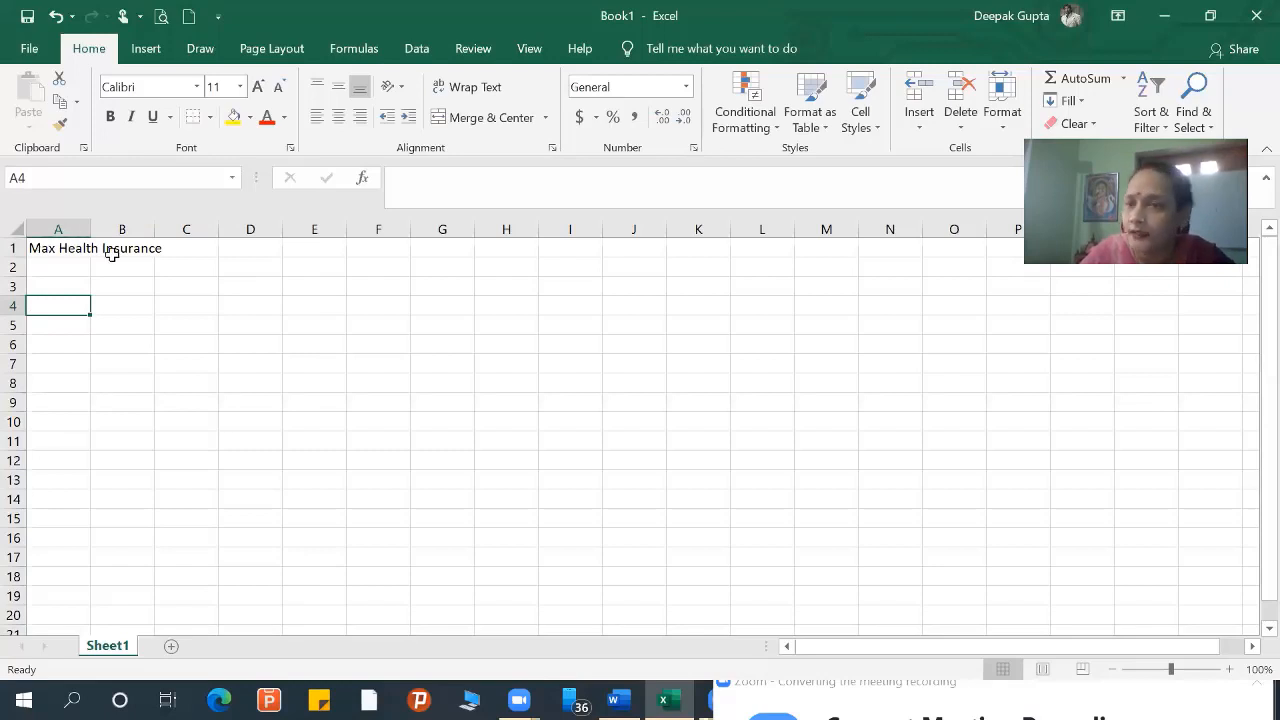
- Wrap and center the title in cell A1, widening column A so it fits on two lines
left_click(62, 247)
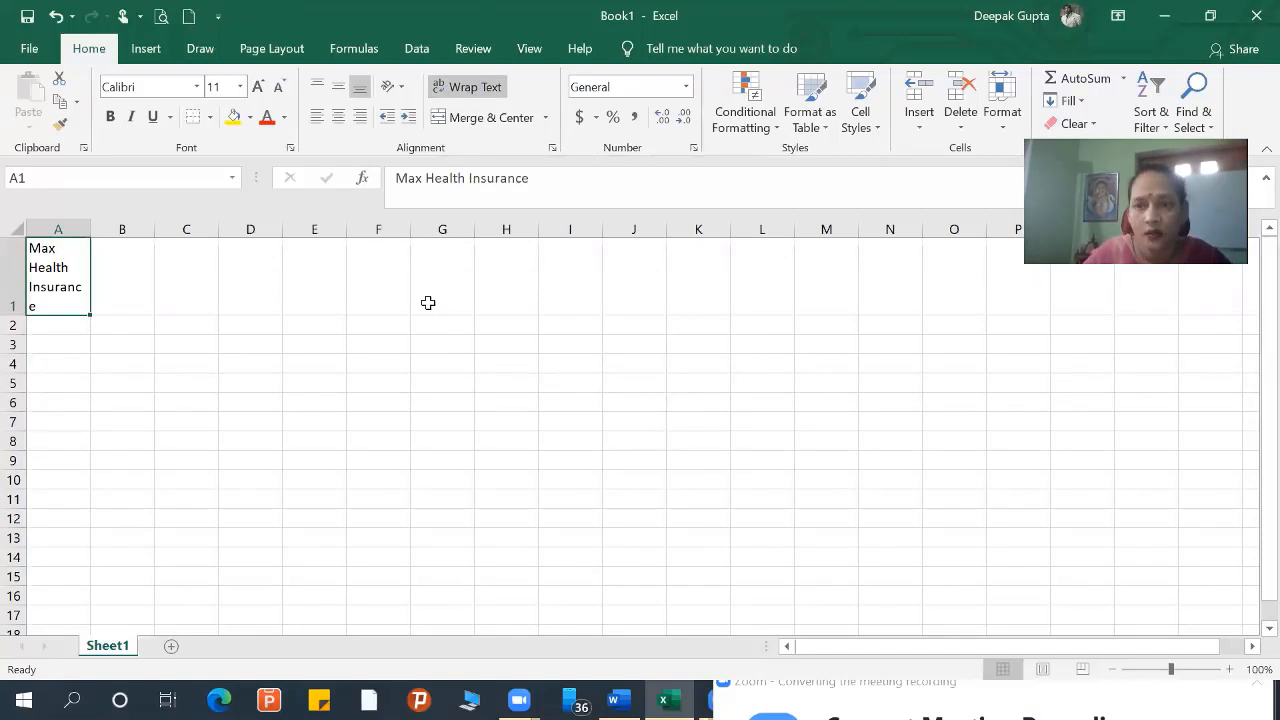
left_click_drag(88, 231, 123, 236)
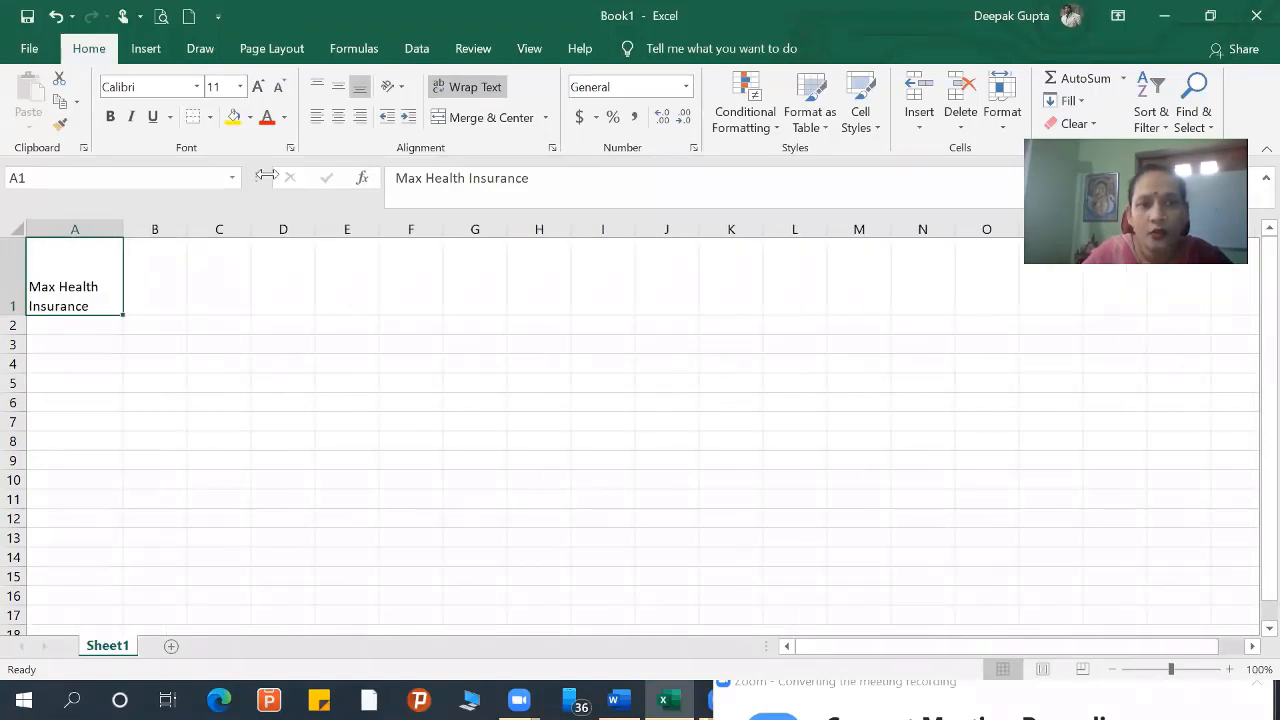
left_click(345, 116)
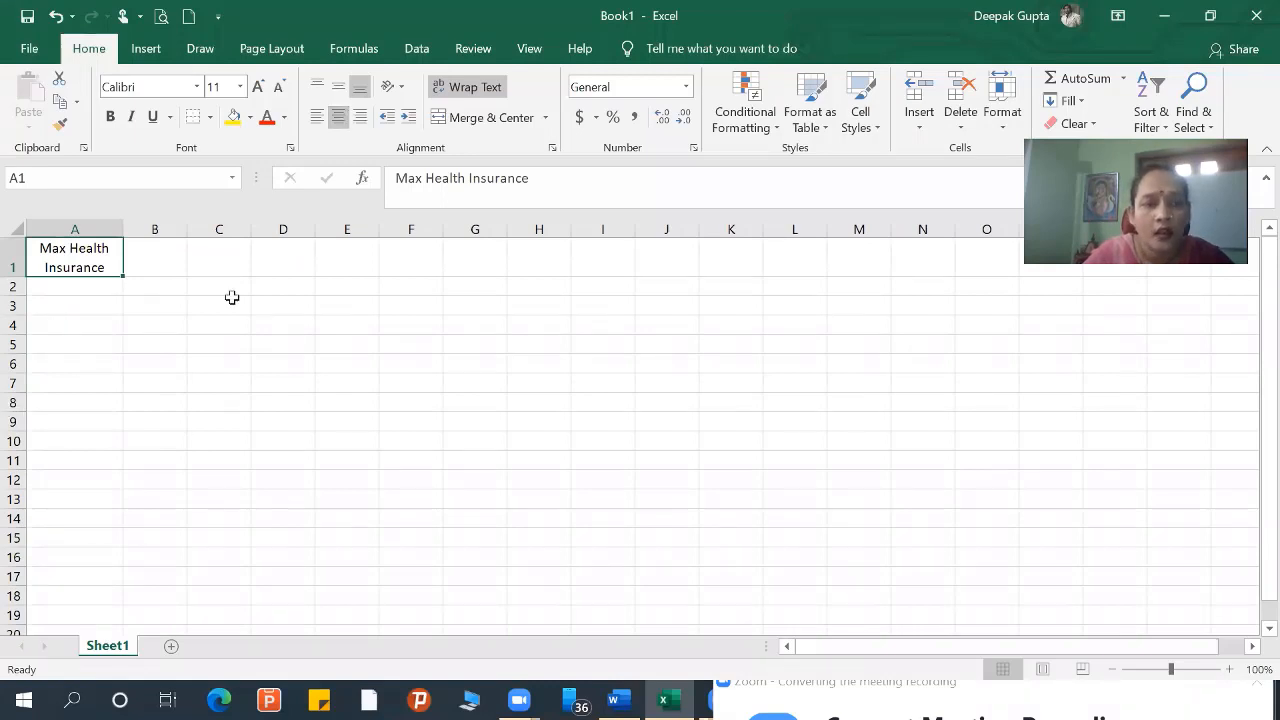
- Copy the wrapped title from cell A1 into cell A2
left_click(114, 307)
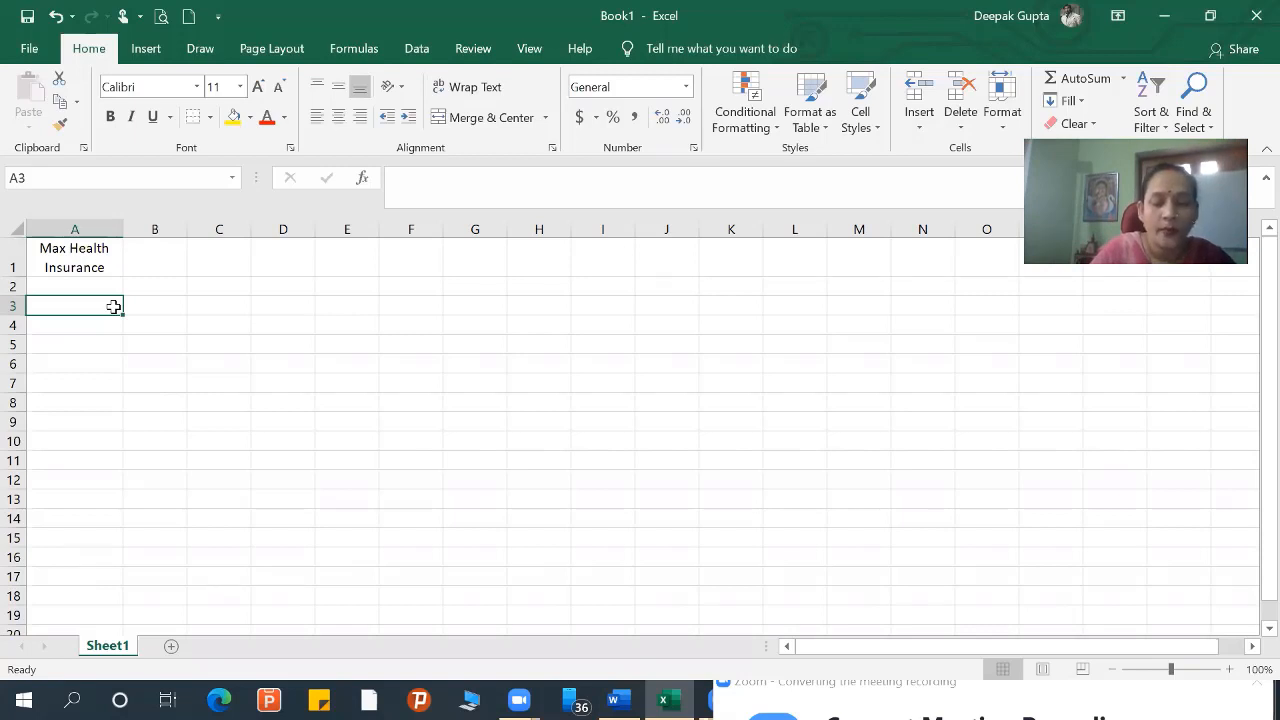
key("Up")
key("ctrl+c")
key("Down")
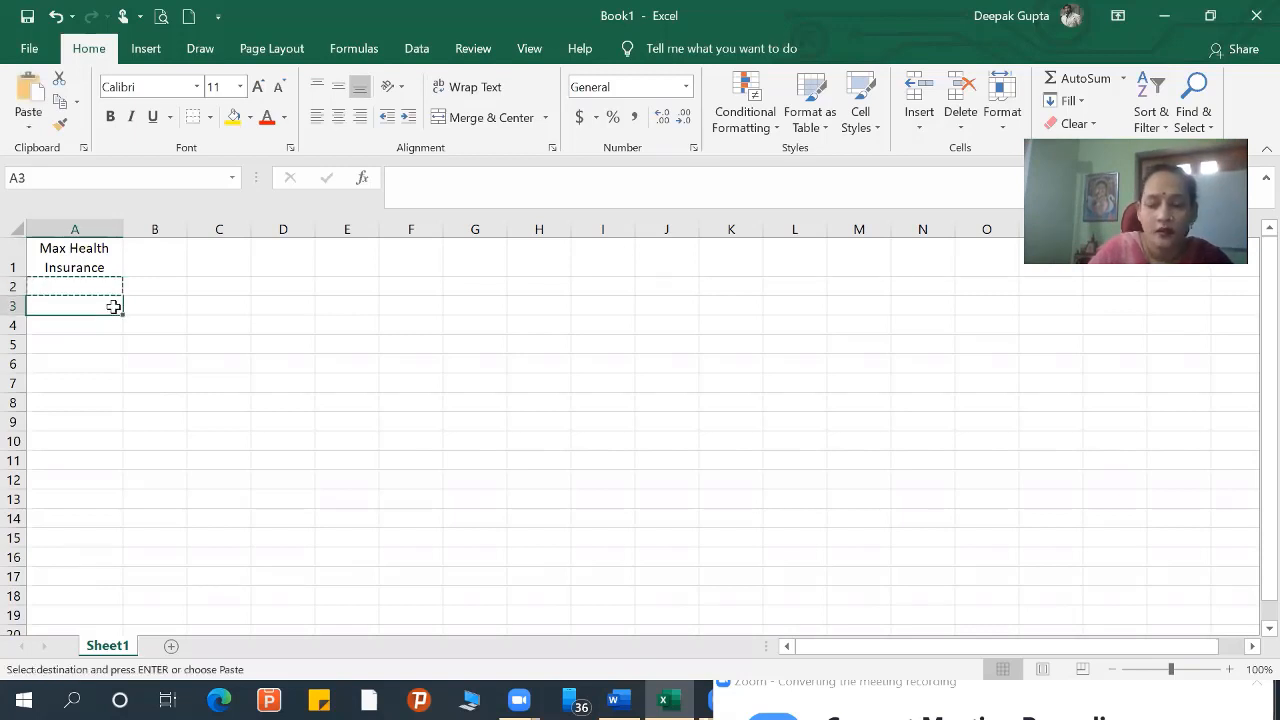
key("Up")
key("Up")
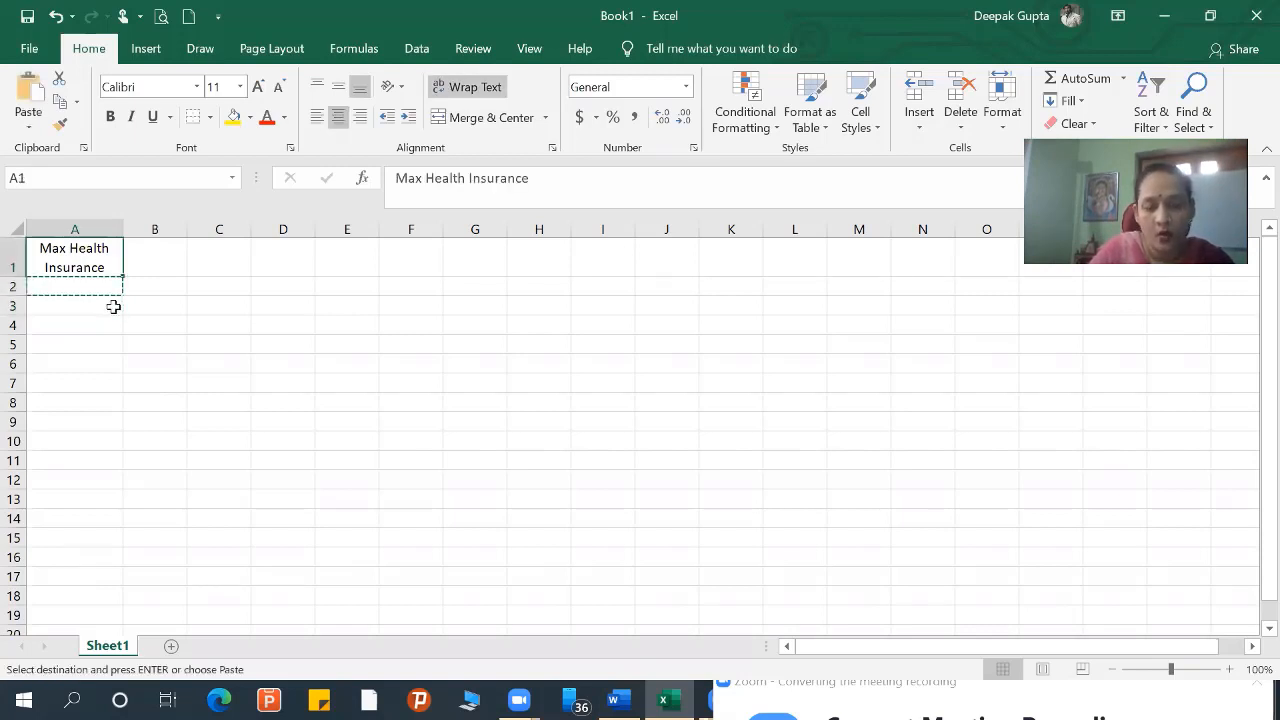
key("ctrl+c")
key("Down")
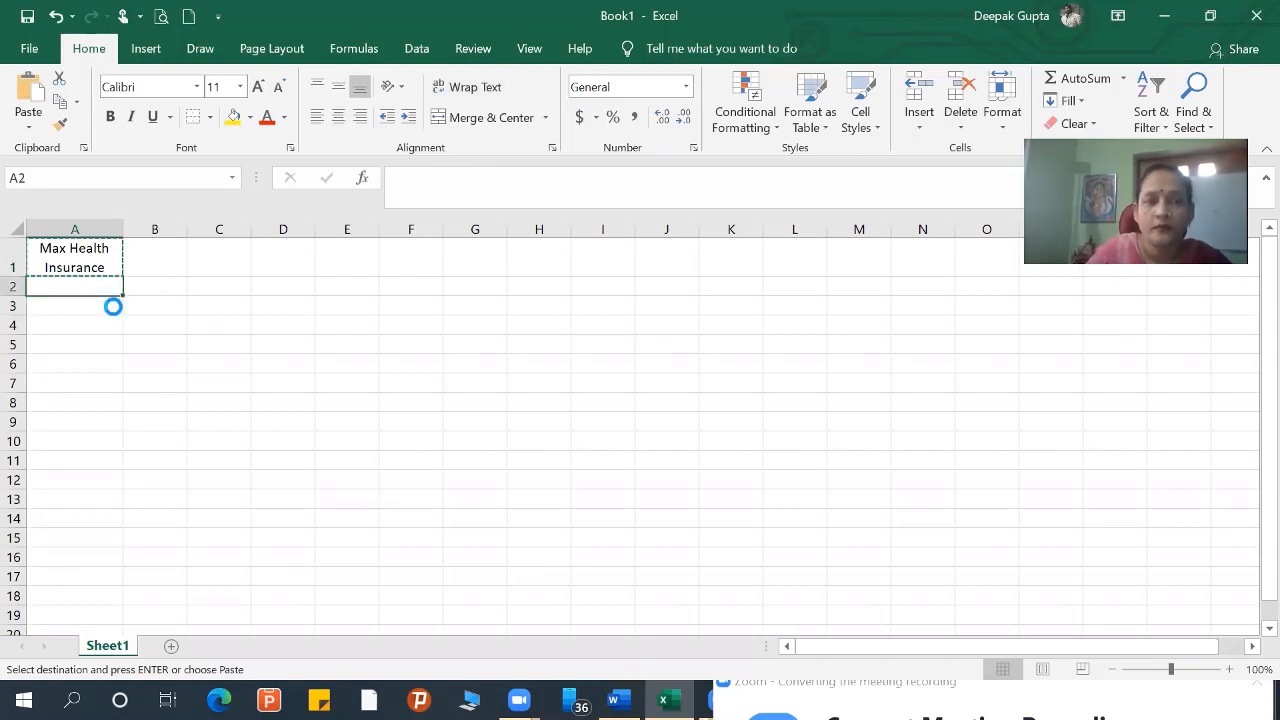
key("Return")
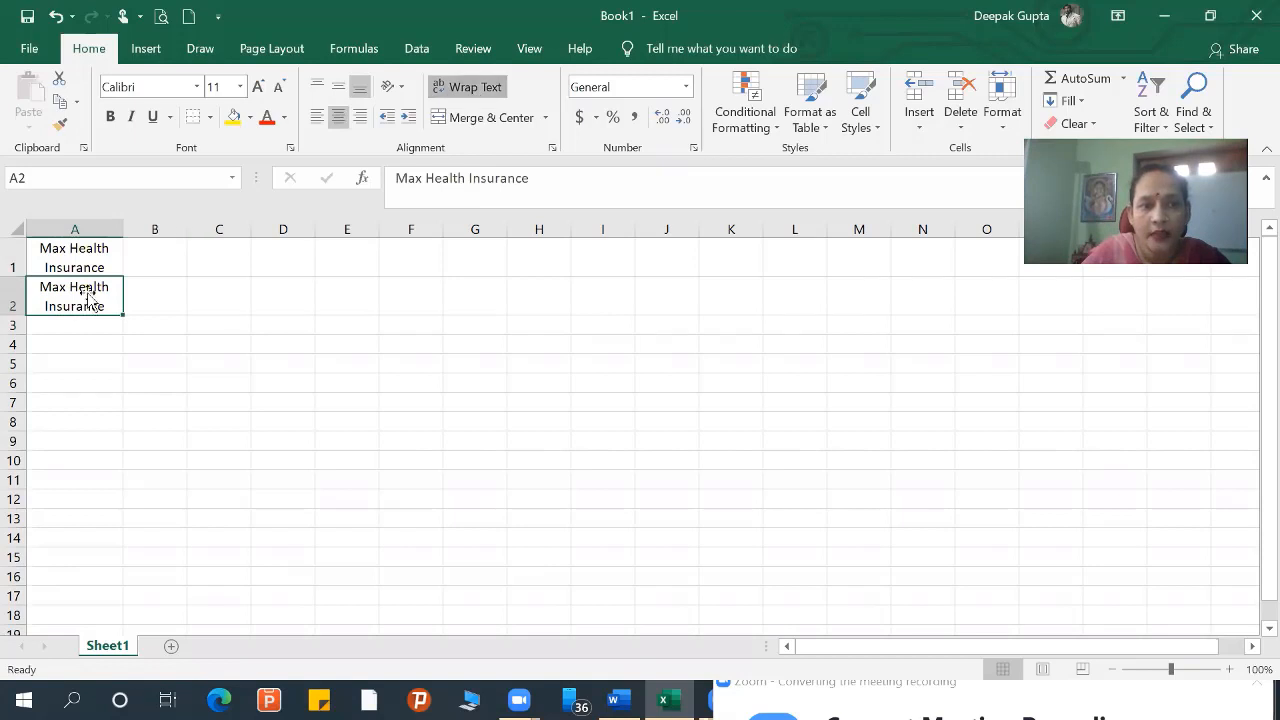
- Turn off text wrapping in cell A2 and merge and center the title across A2:C2
key("alt+h")
key("w")
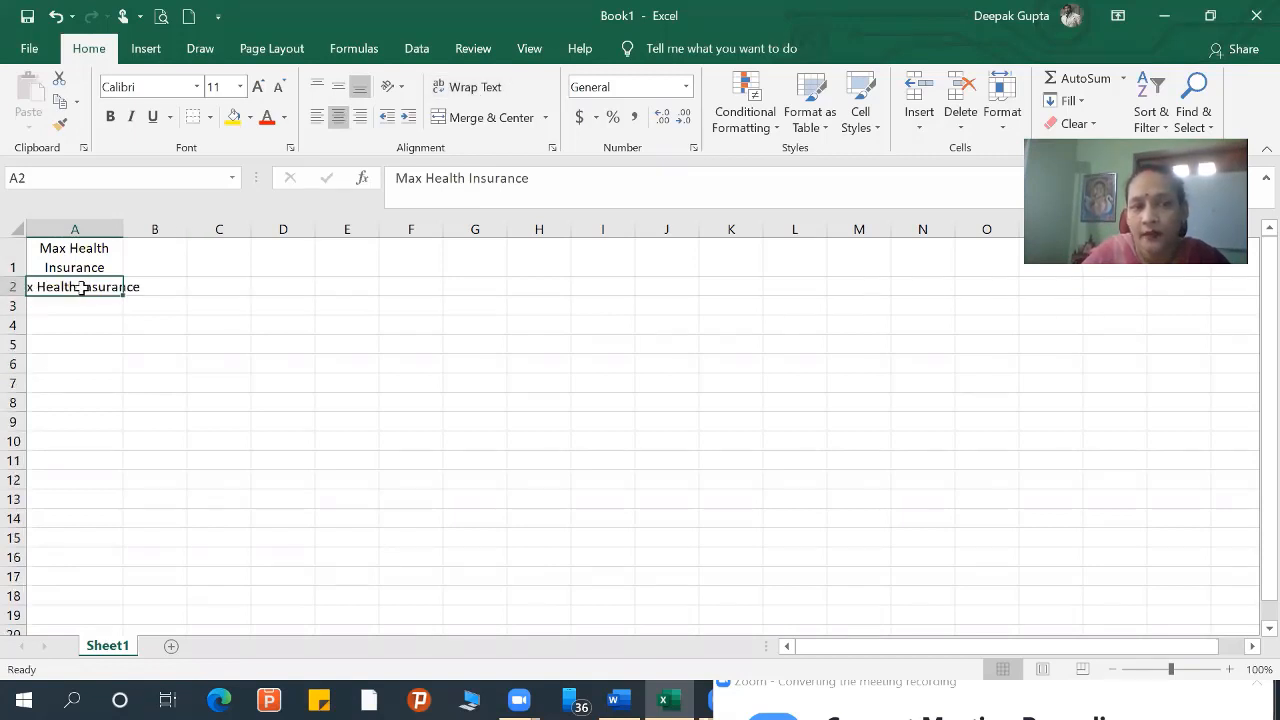
left_click_drag(82, 287, 214, 283)
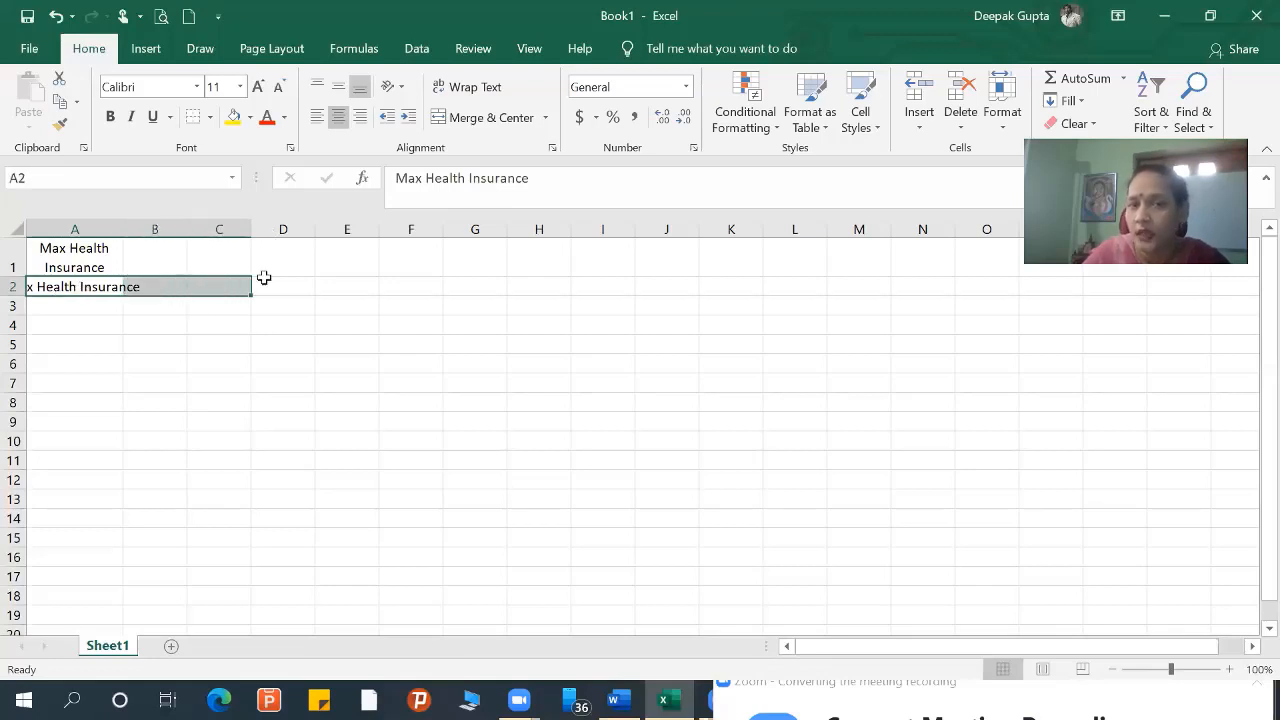
left_click(471, 120)
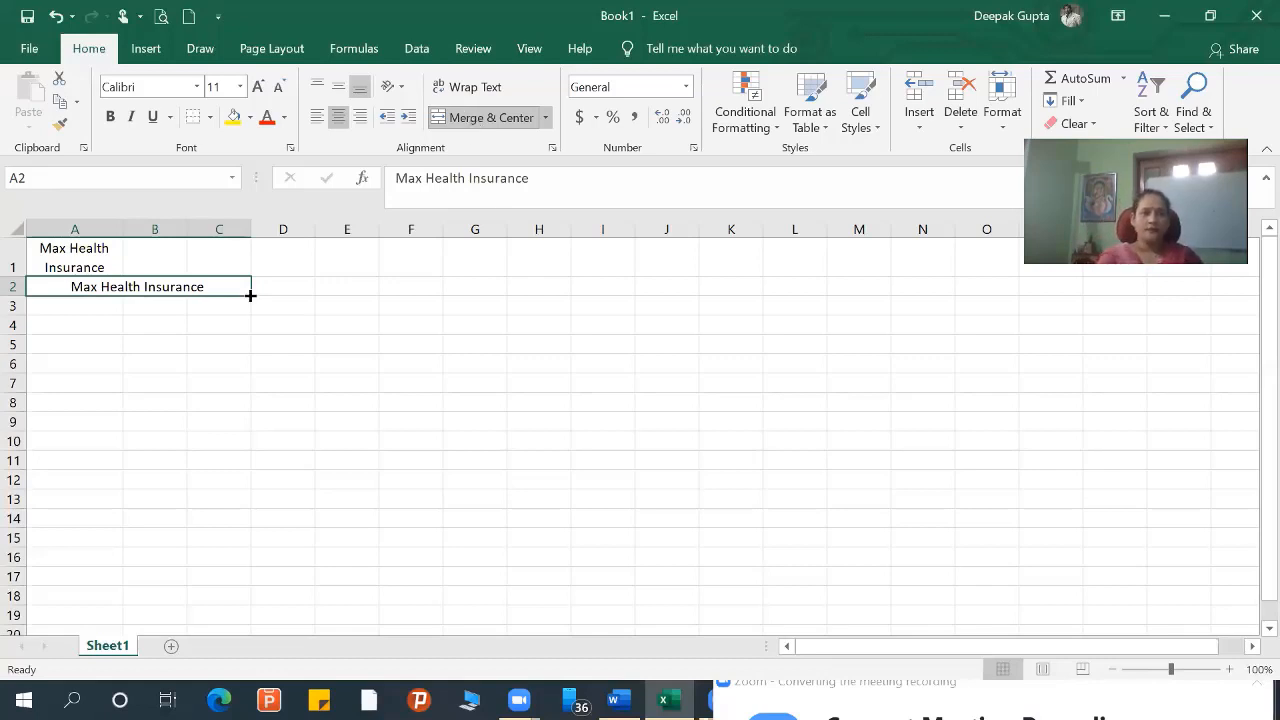
left_click(130, 305)
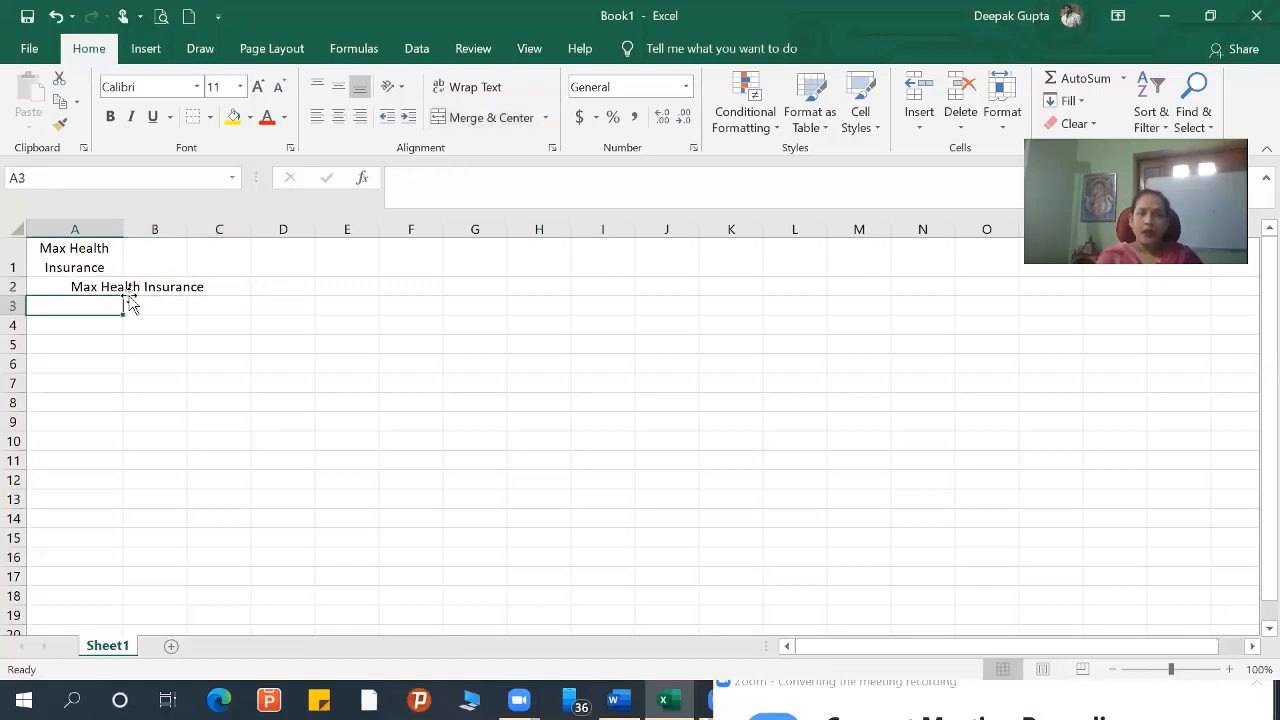
- Angle the merged title in A2:C2 clockwise and make row 2 tall enough to show the slanted text
key("Up")
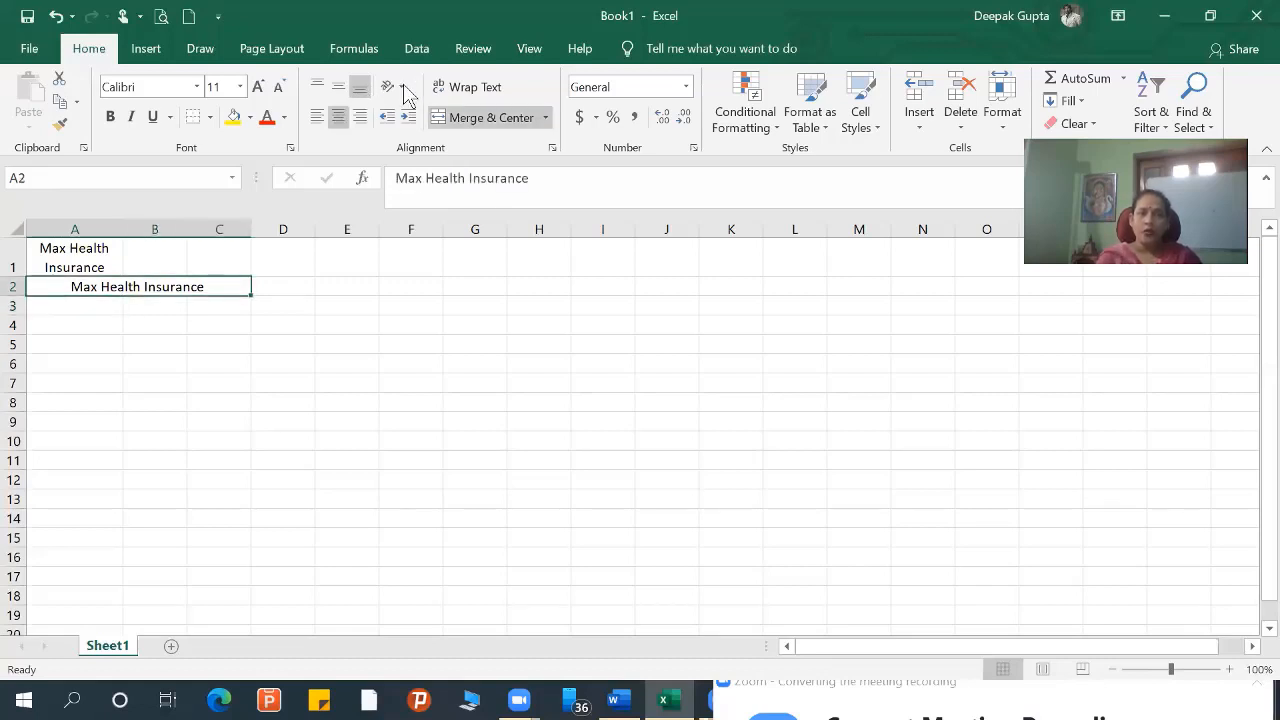
left_click(405, 87)
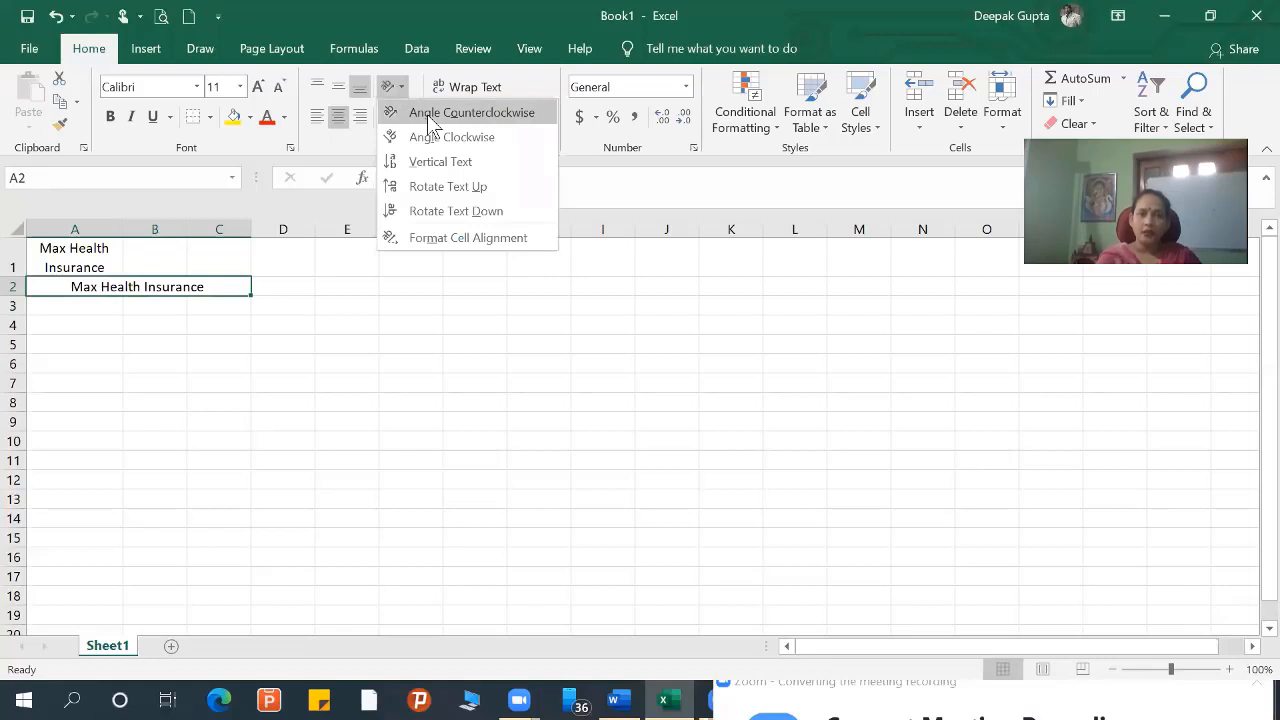
left_click(409, 102)
left_click(405, 88)
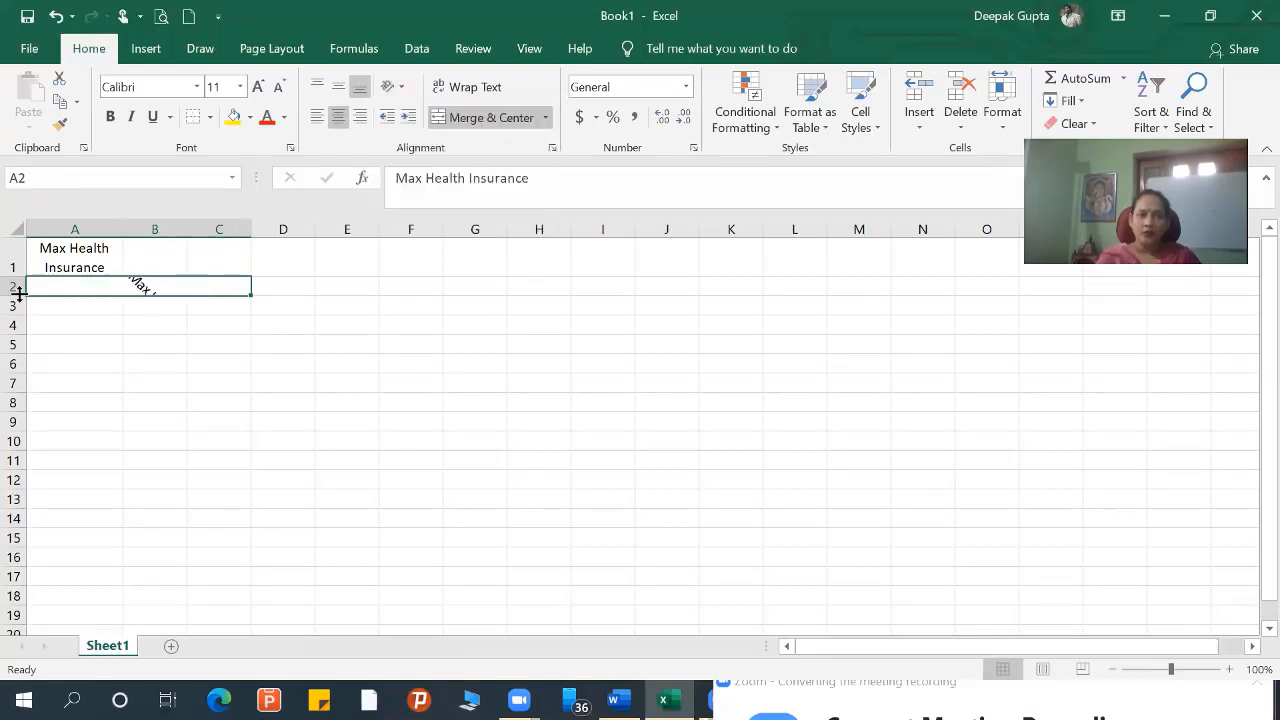
left_click_drag(37, 345, 40, 377)
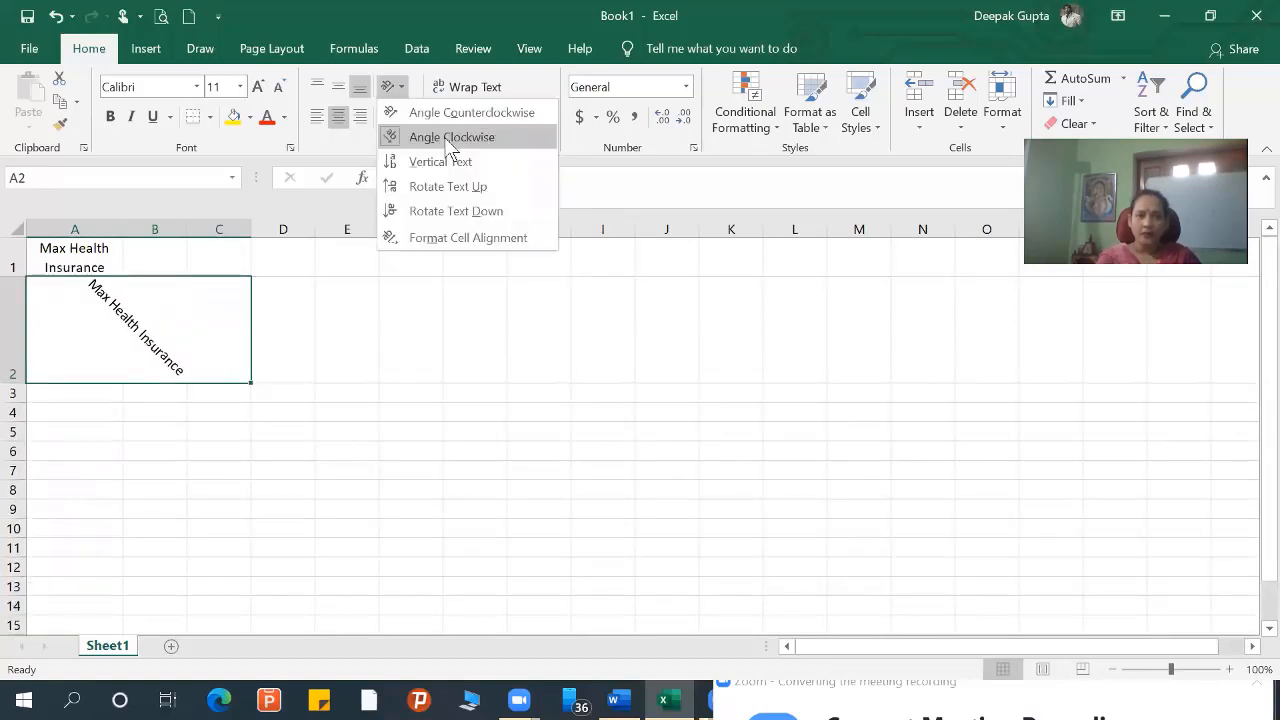
- Turn off Angle Clockwise on the merged title, then try Angle Counterclockwise and Rotate Text Up
left_click(449, 140)
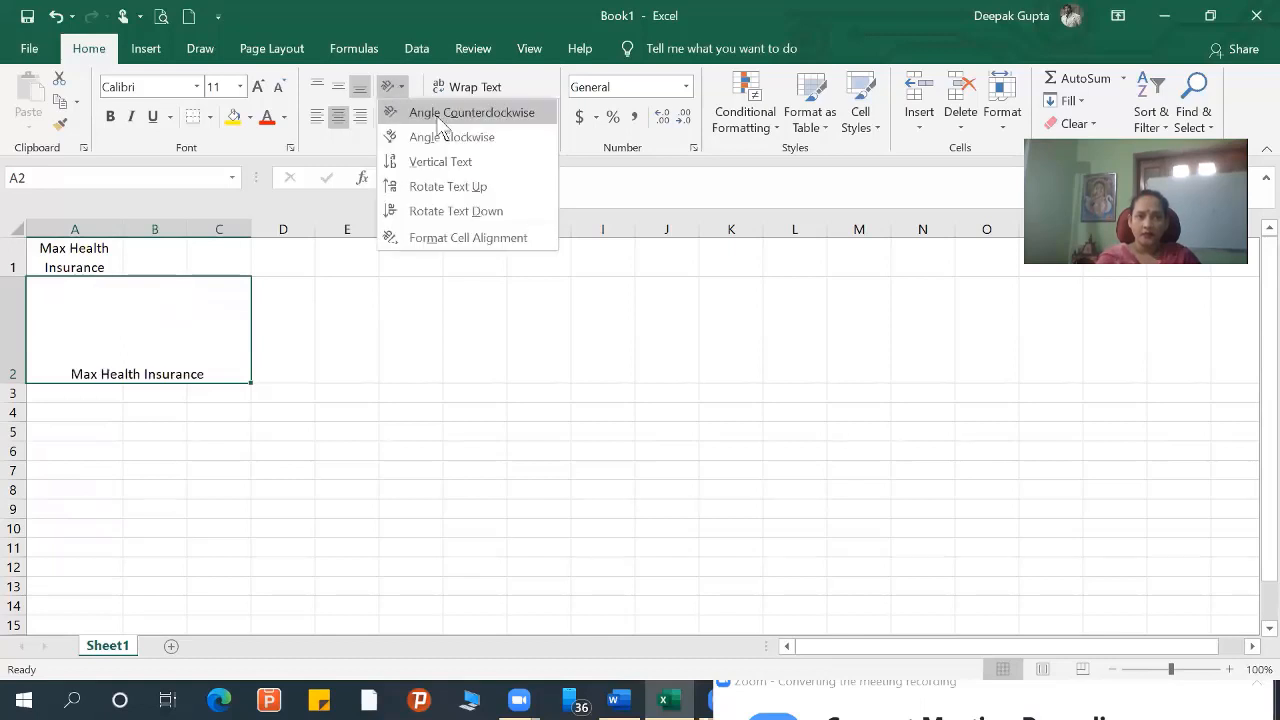
left_click(440, 115)
left_click(392, 87)
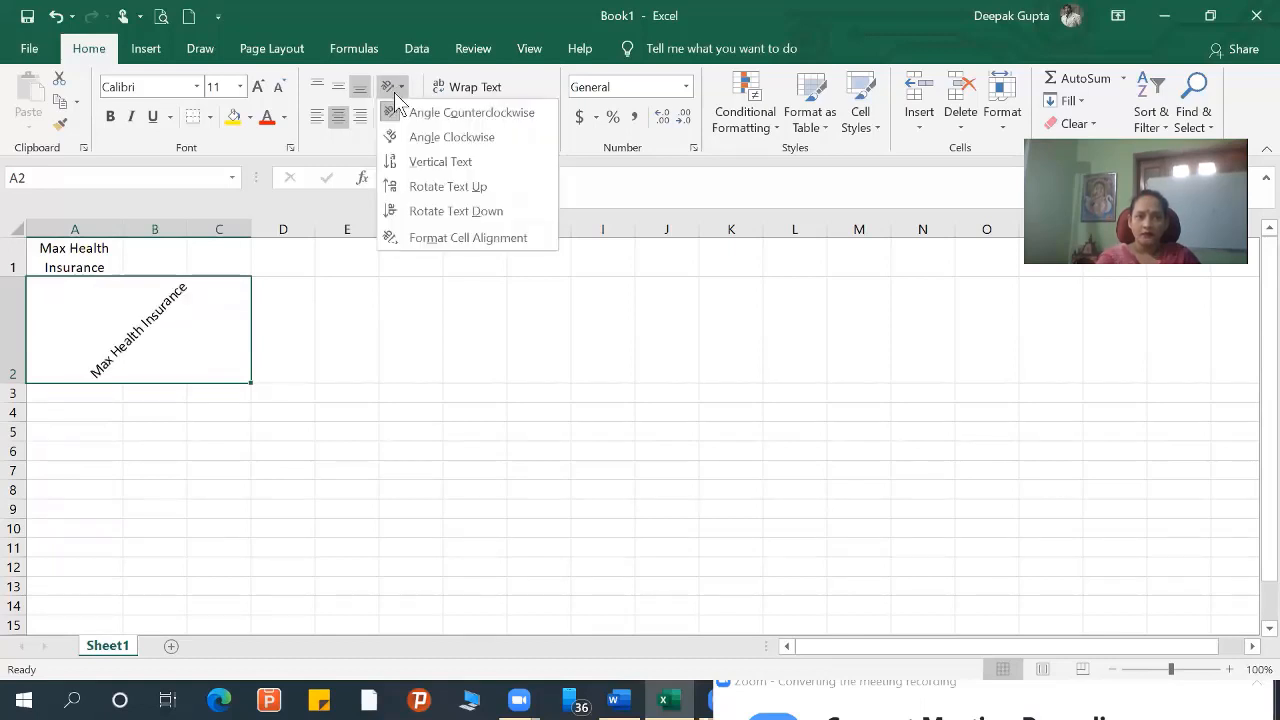
left_click(440, 188)
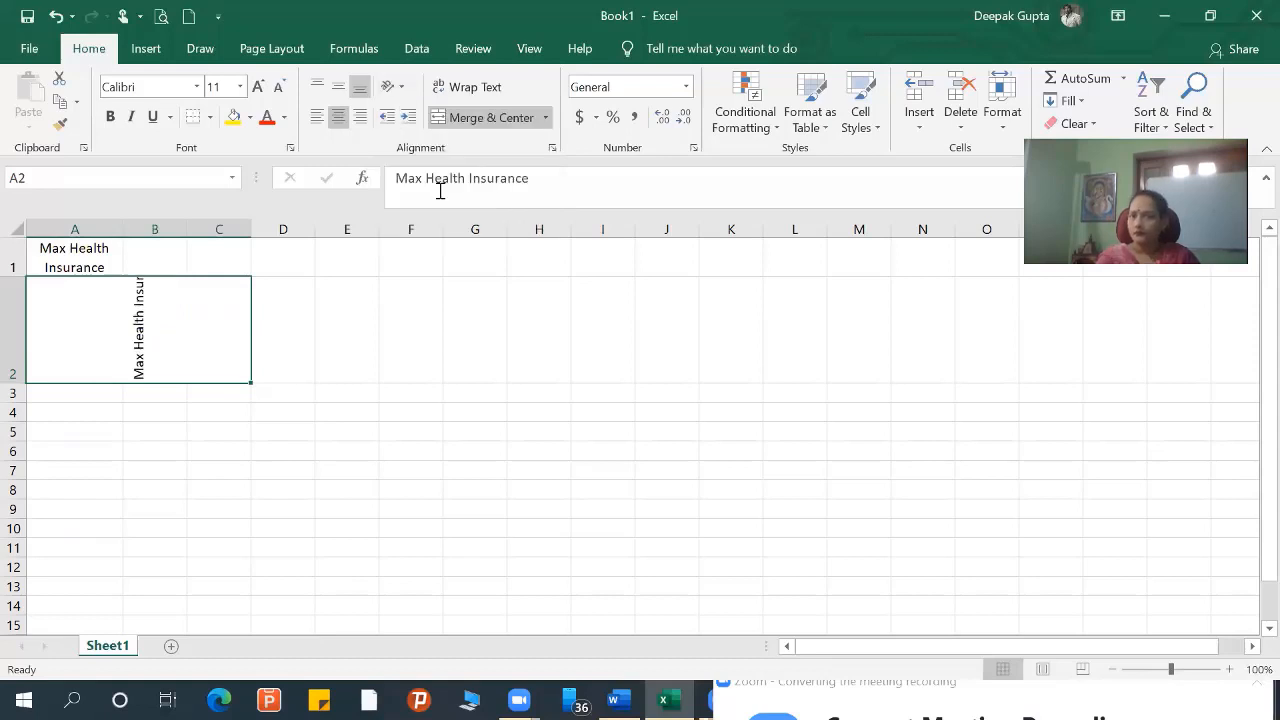
- Undo the orientation changes on the merged title and shorten row 2 to slightly less than two text lines
left_click(389, 88)
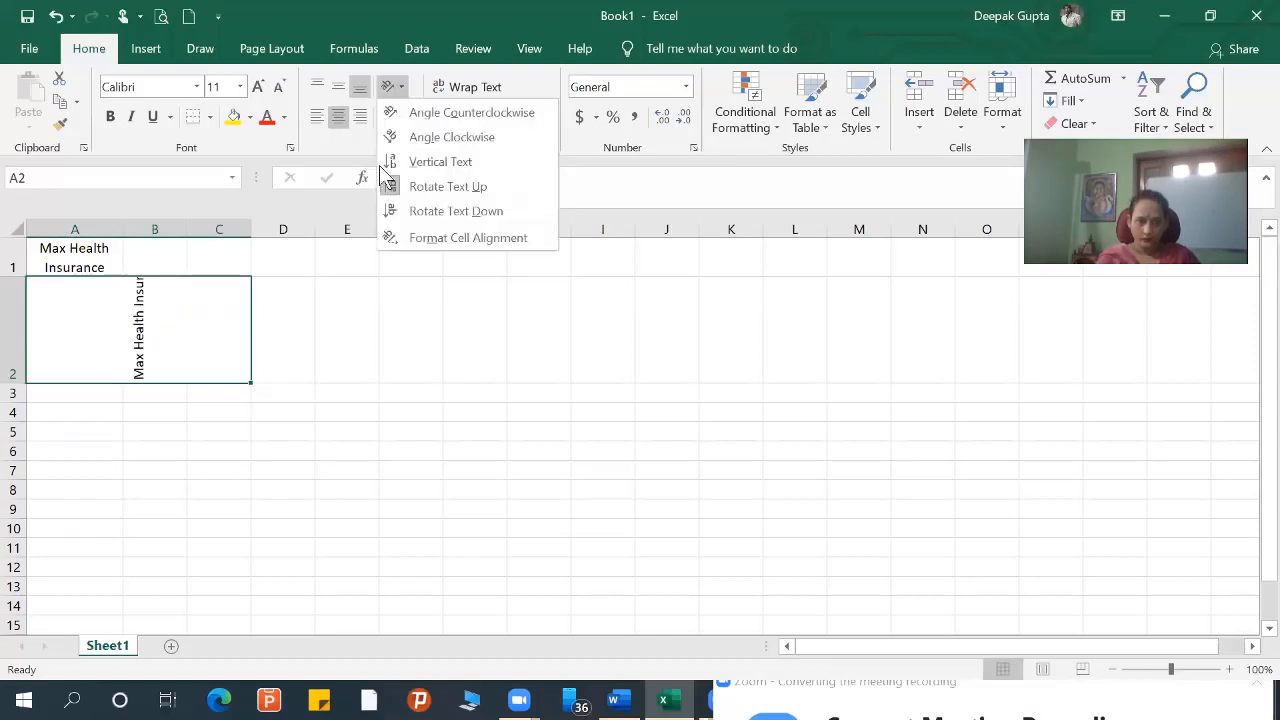
left_click(389, 90)
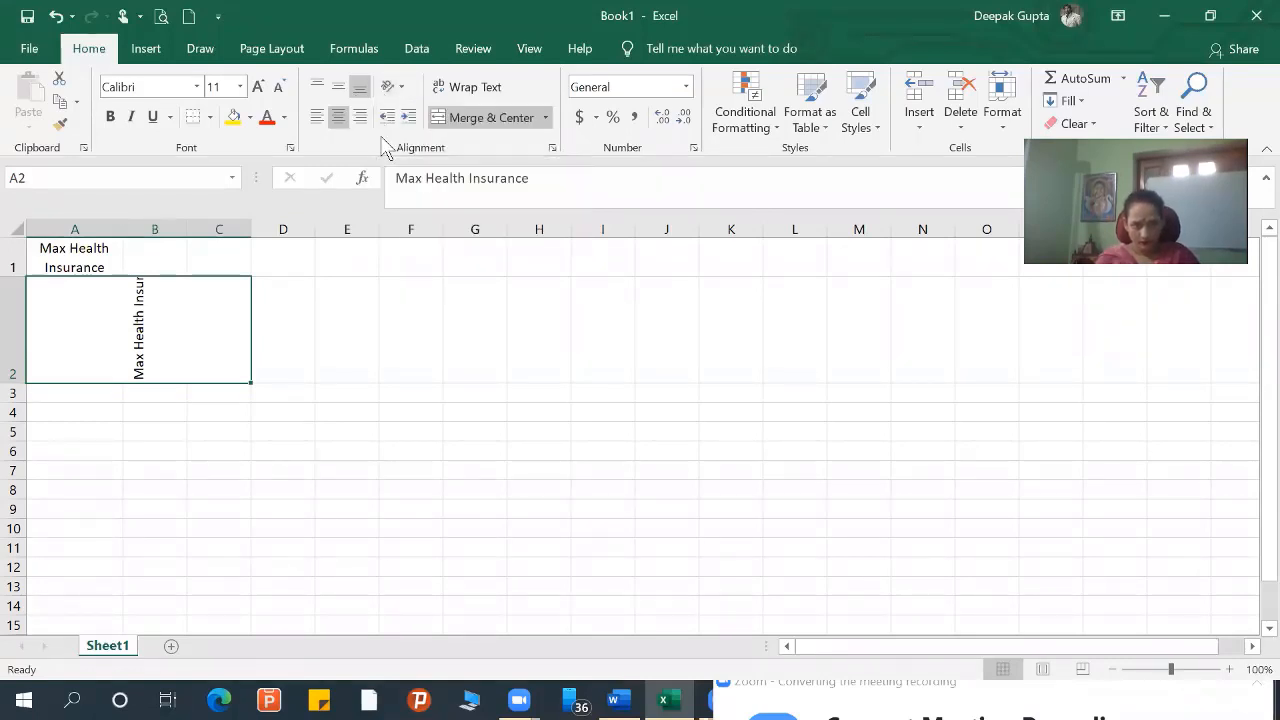
key("ctrl+z")
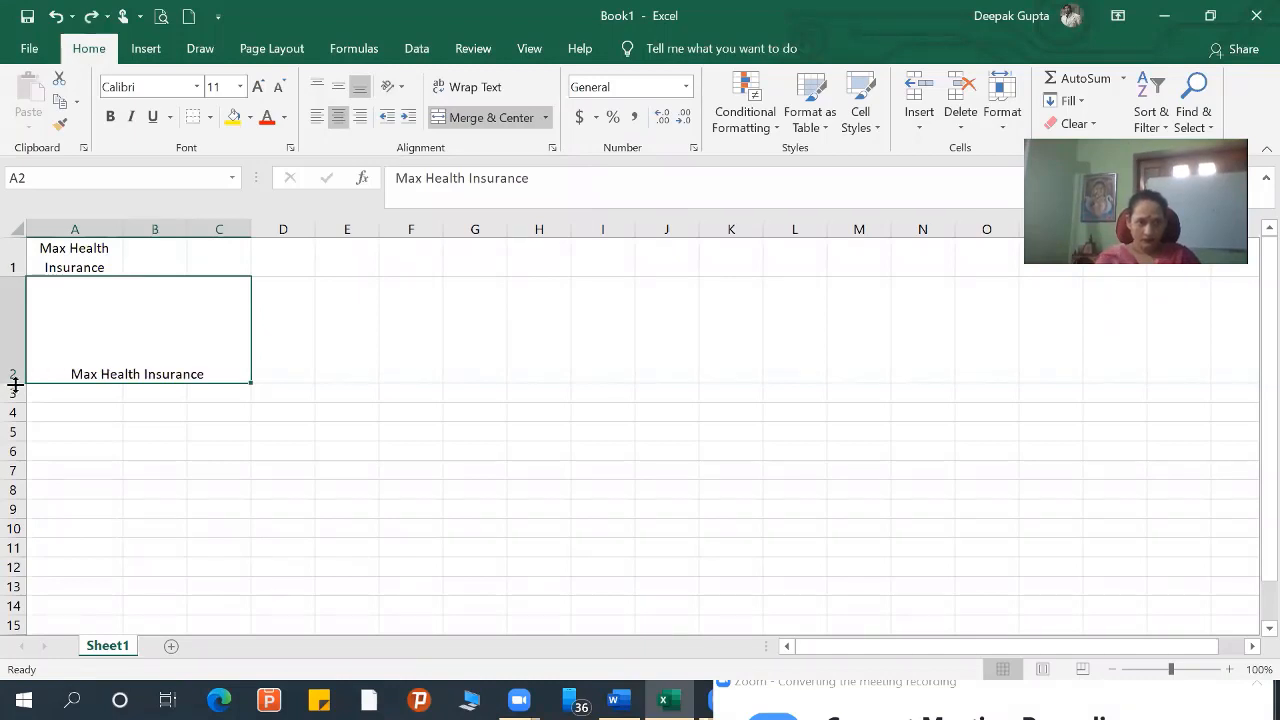
left_click_drag(15, 384, 11, 314)
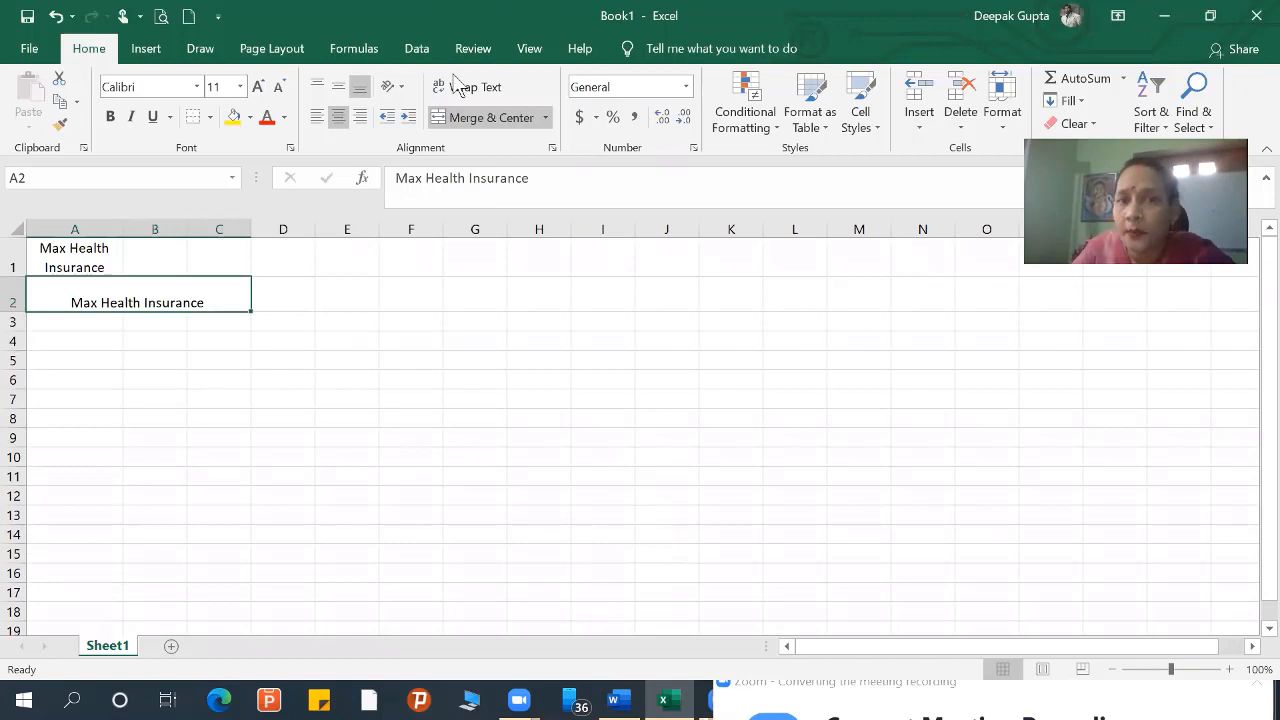
left_click(862, 404)
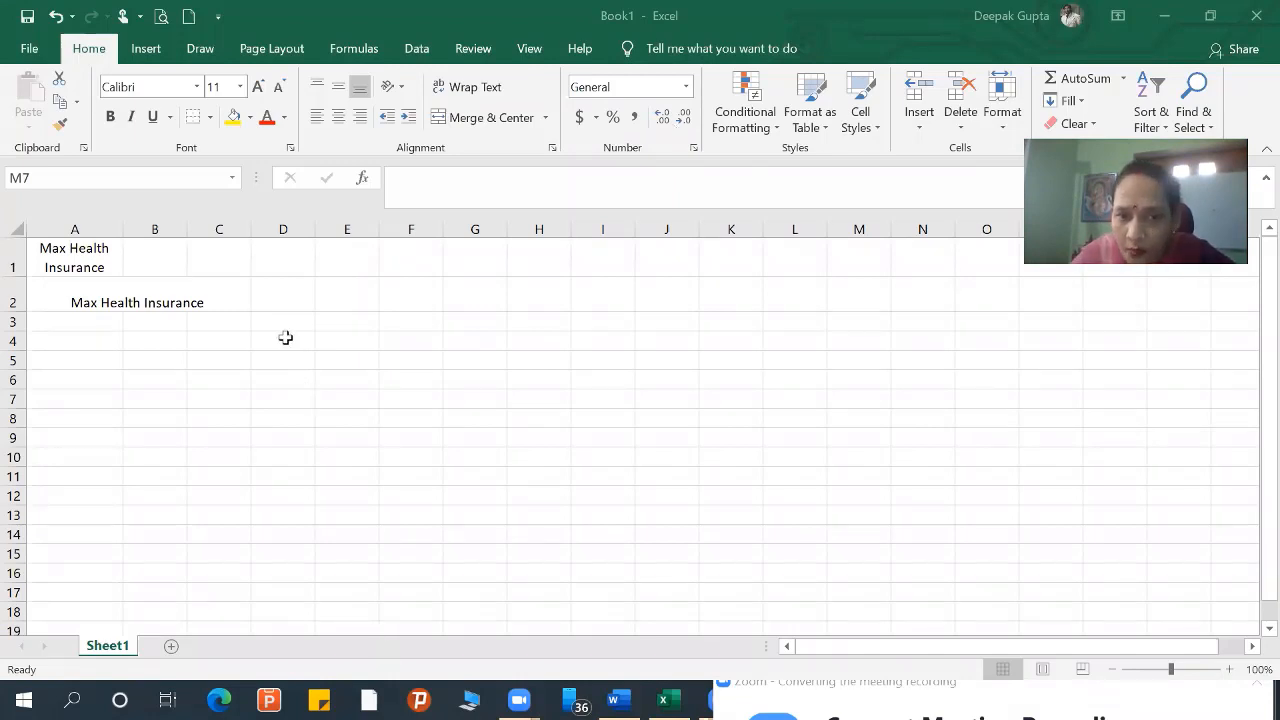
- Enter the numbers 1 to 6 one by one in cells A4 to A9
left_click(71, 338)
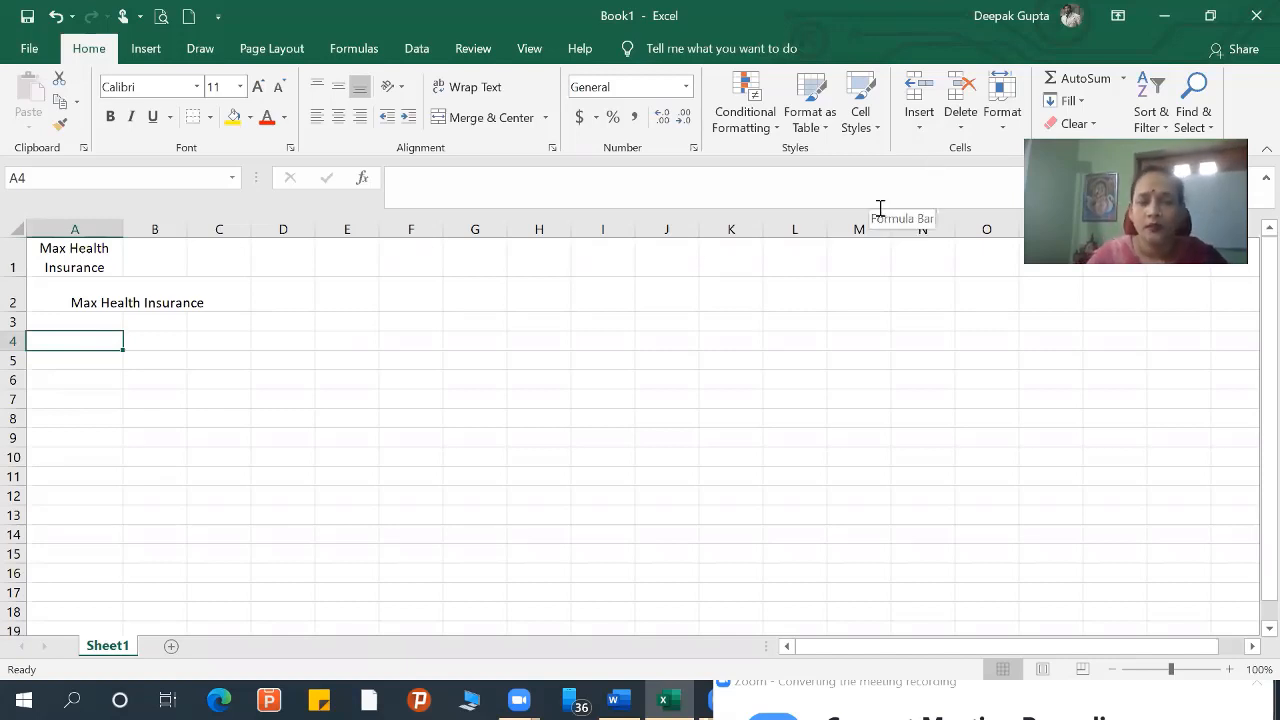
type("1")
key("Return")
type("2")
key("Return")
type("3")
key("Return")
type("4")
key("Return")
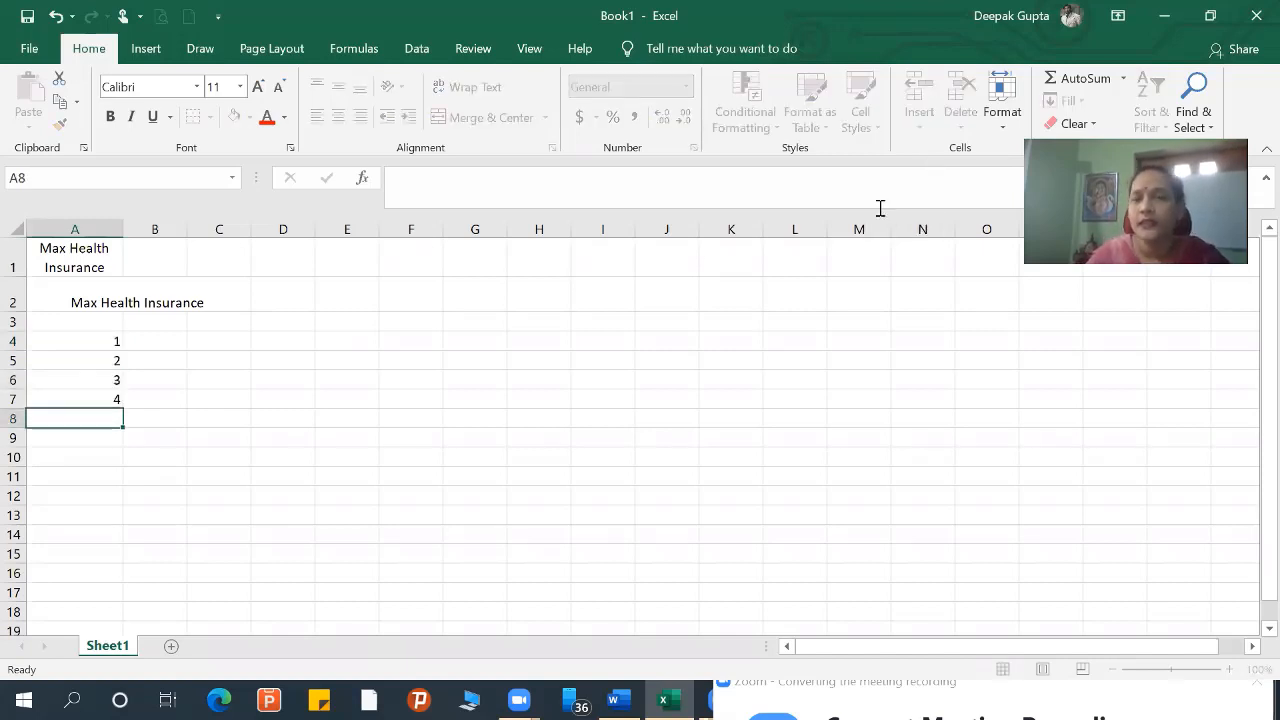
type("5")
key("Return")
type("6")
key("Return")
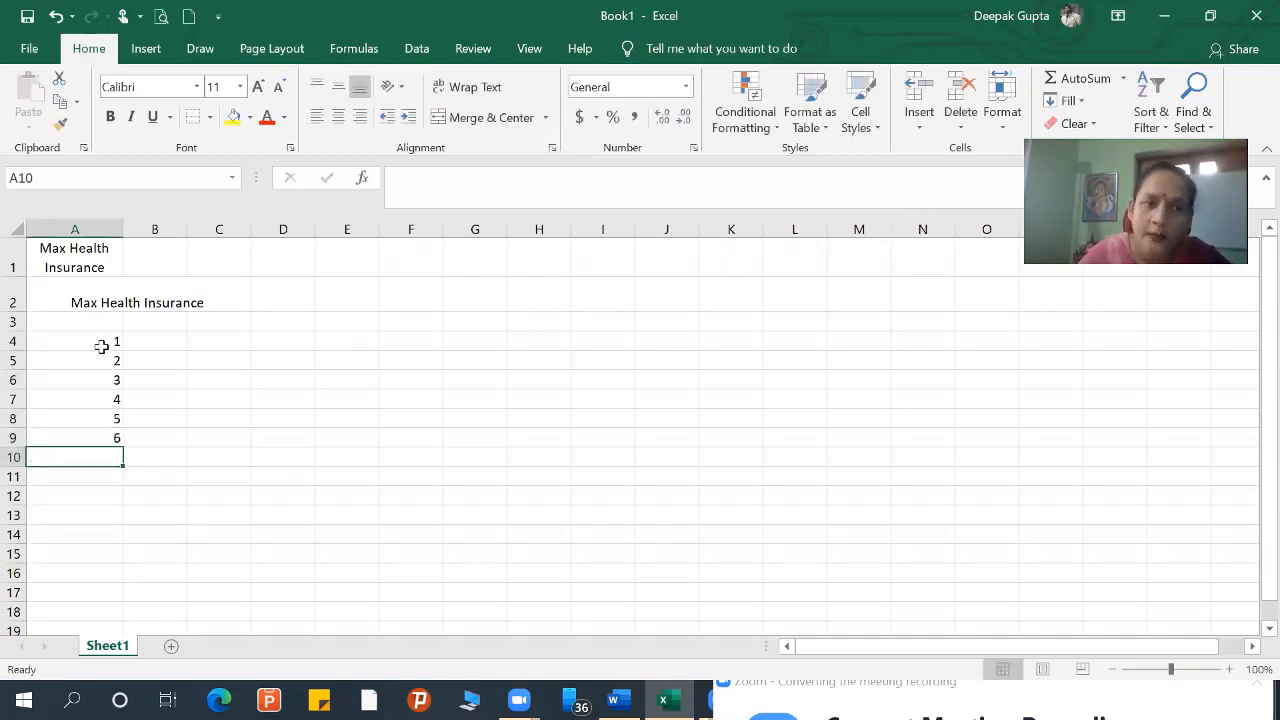
- Clear the numbers from A4:A10 and select cell A4 again
left_click_drag(101, 346, 109, 452)
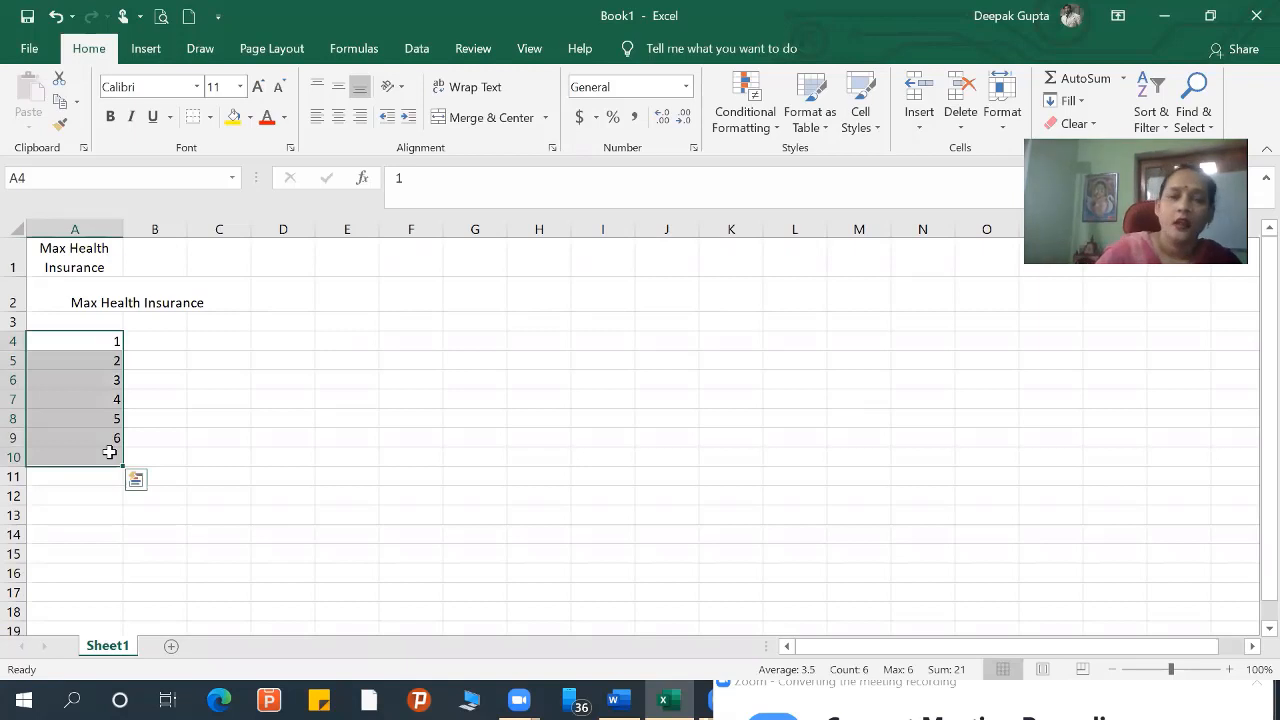
key("Delete")
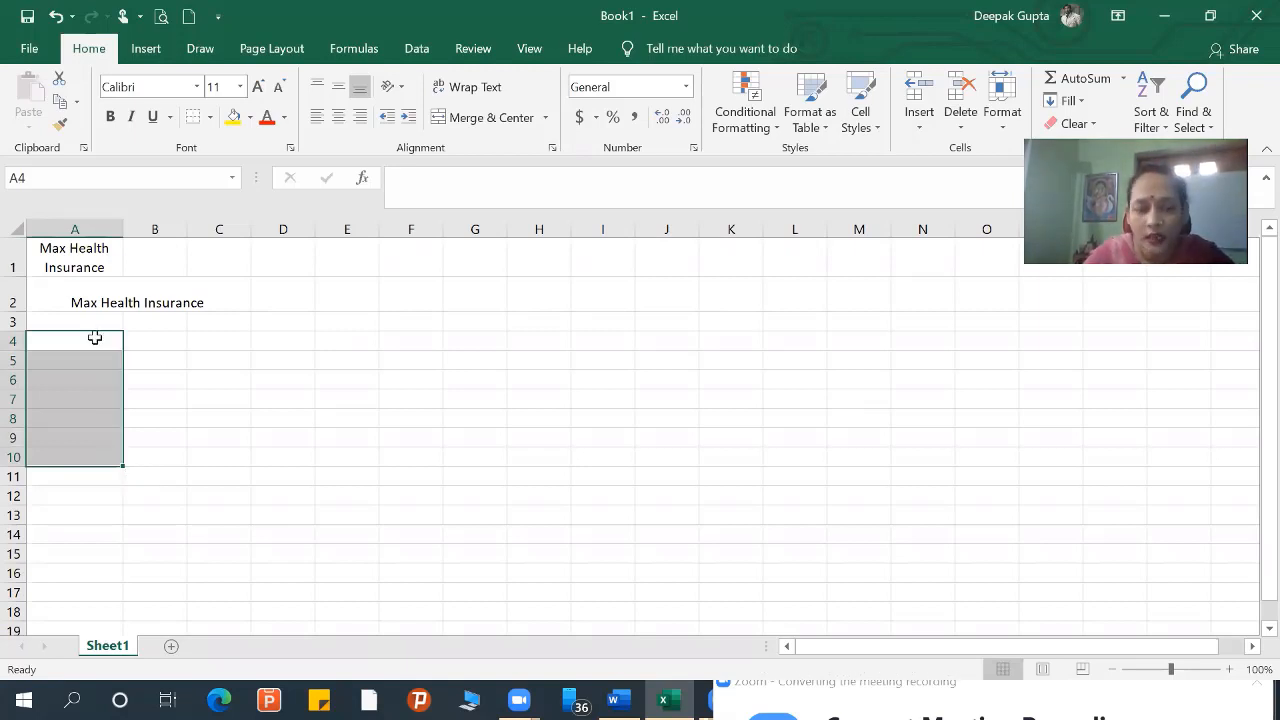
left_click(96, 339)
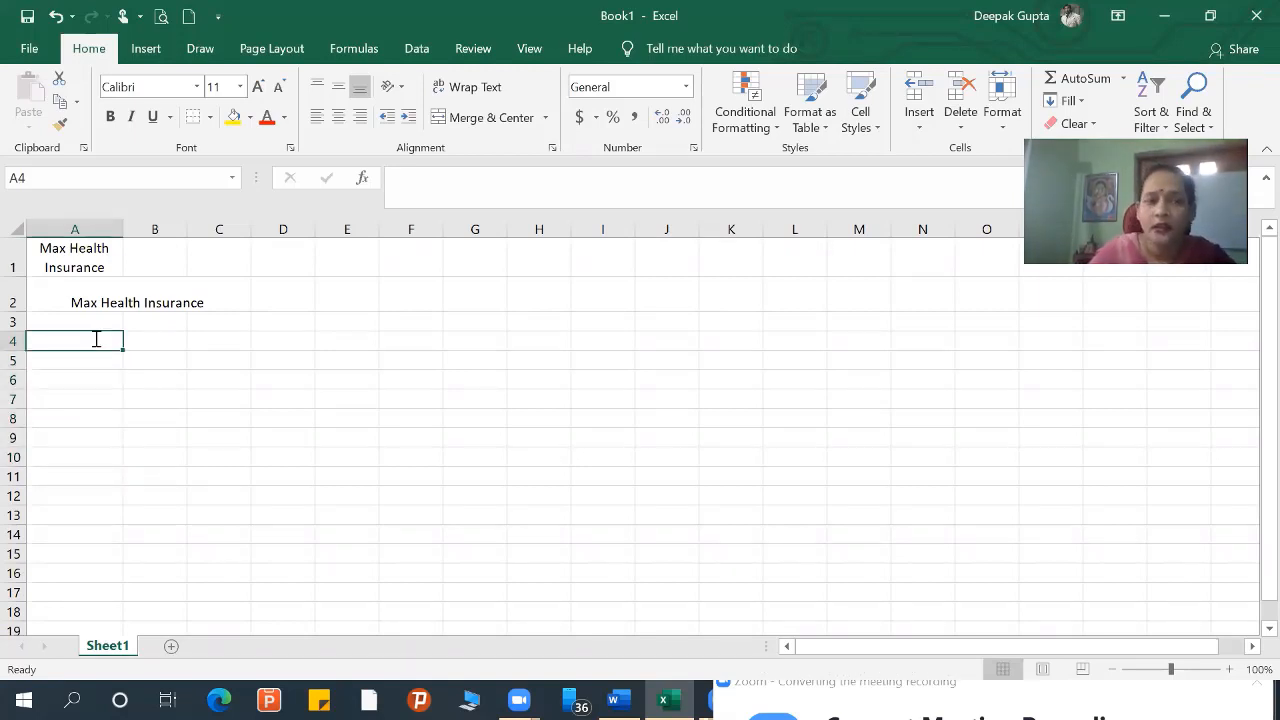
- Enter 1 in cell A4 and auto-fill it down to A18 as a series
type("1")
key("Return")
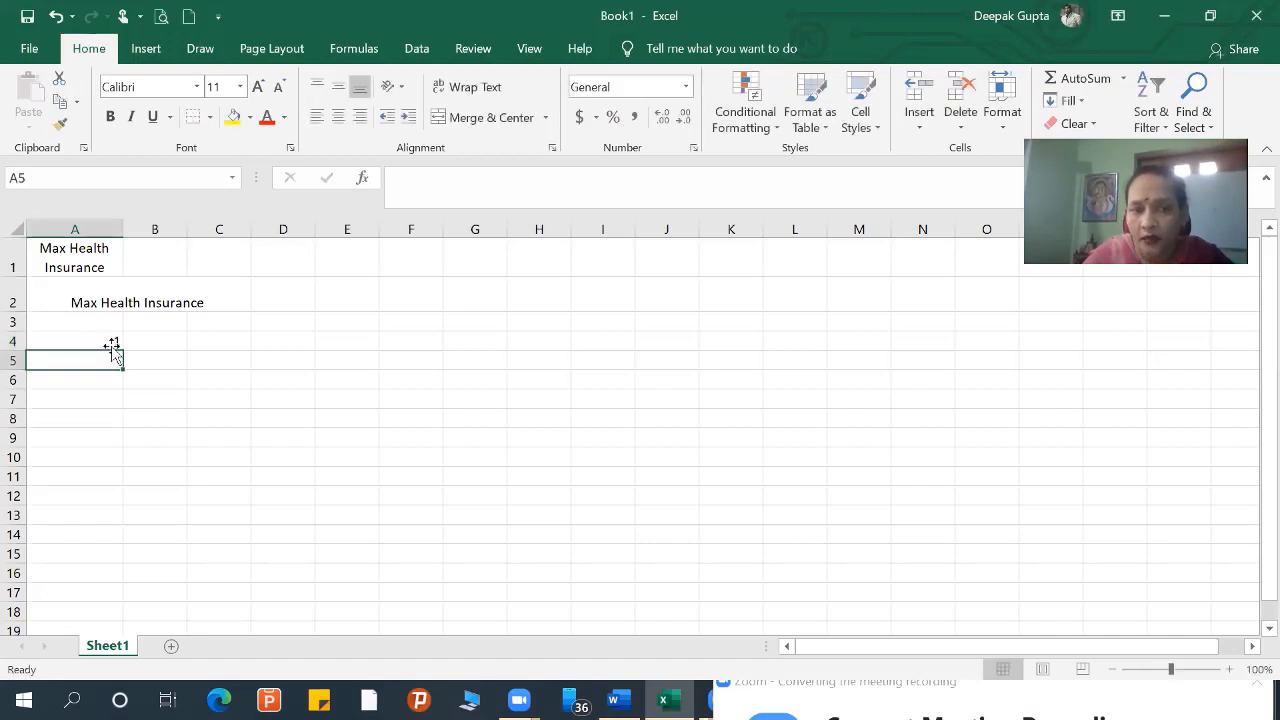
left_click(112, 343)
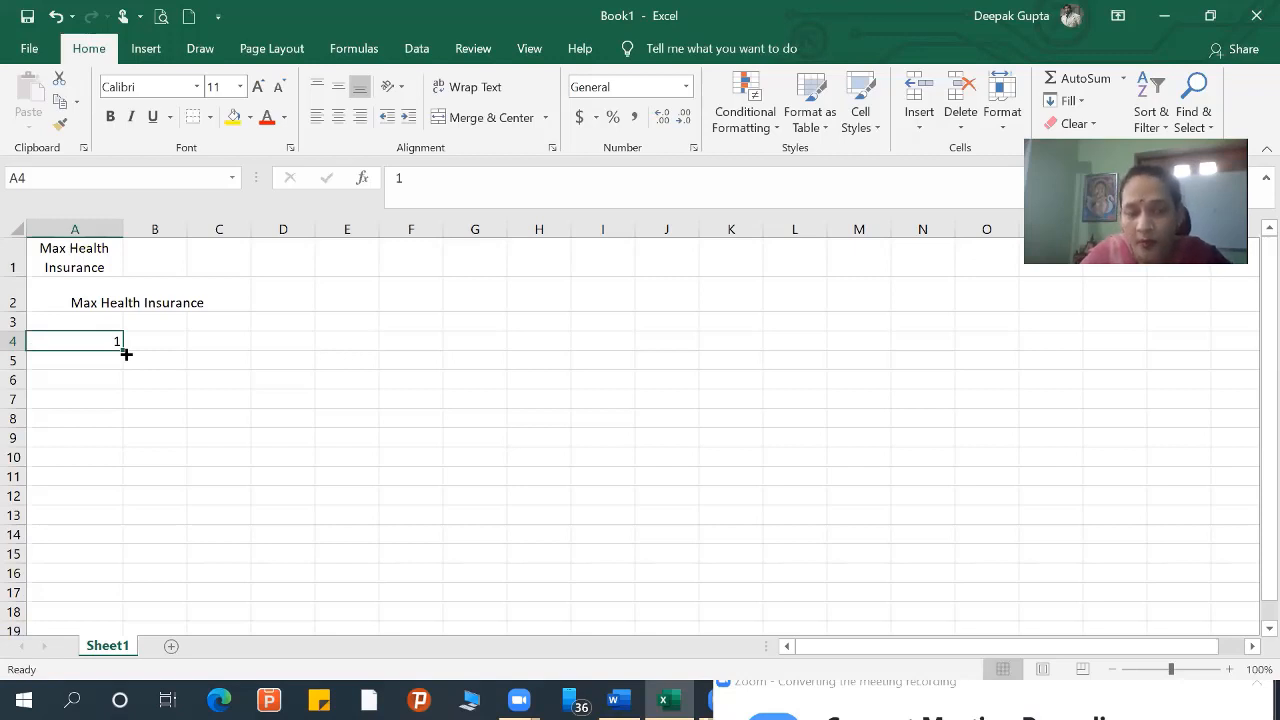
left_click_drag(125, 353, 120, 620)
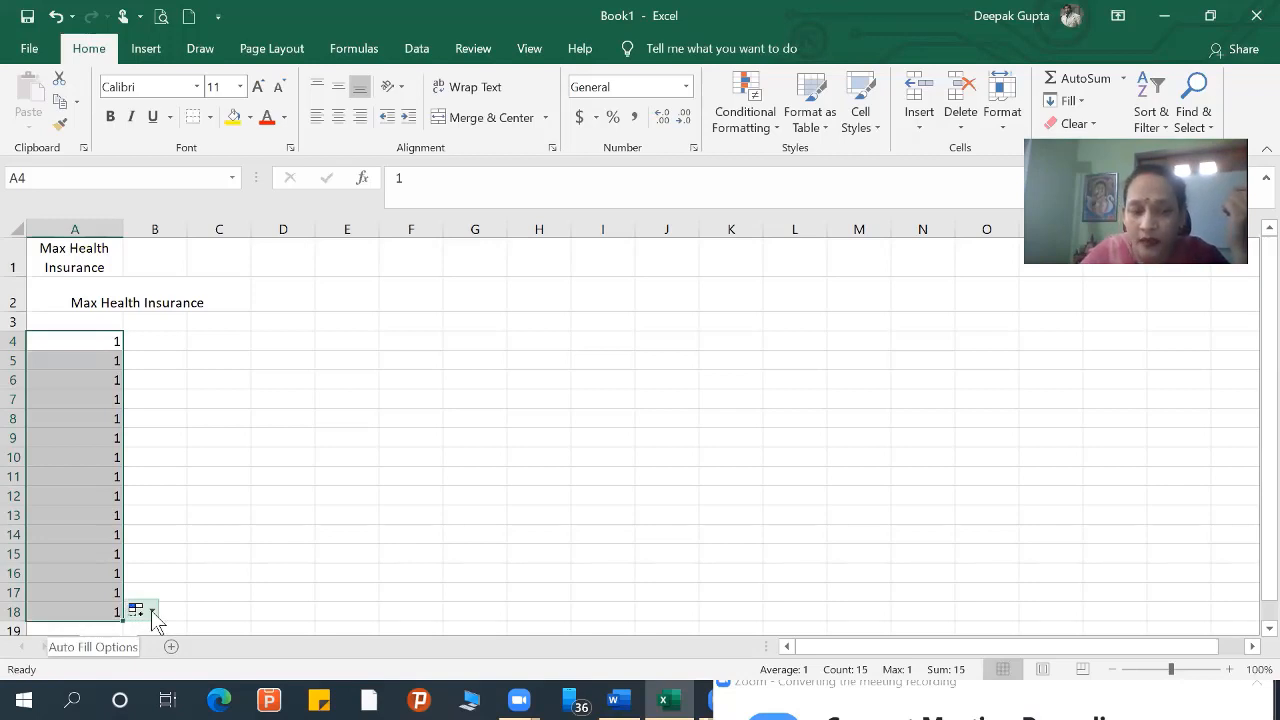
left_click(152, 612)
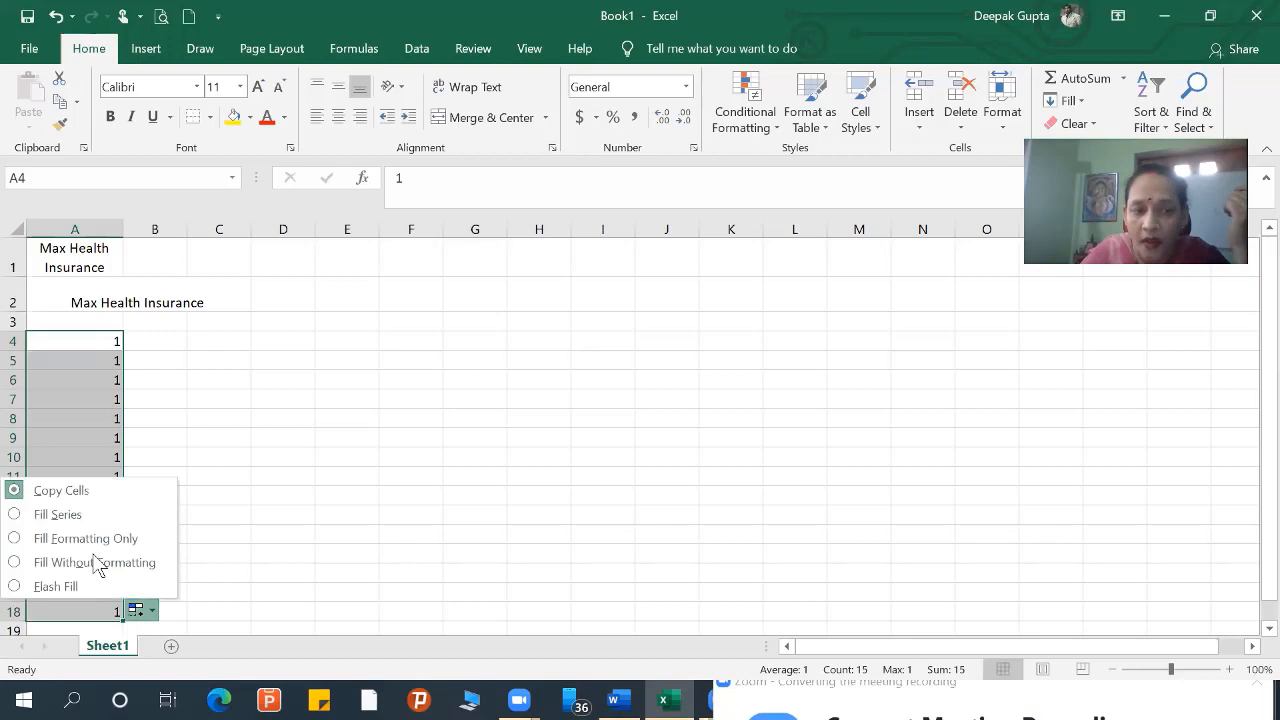
left_click(57, 514)
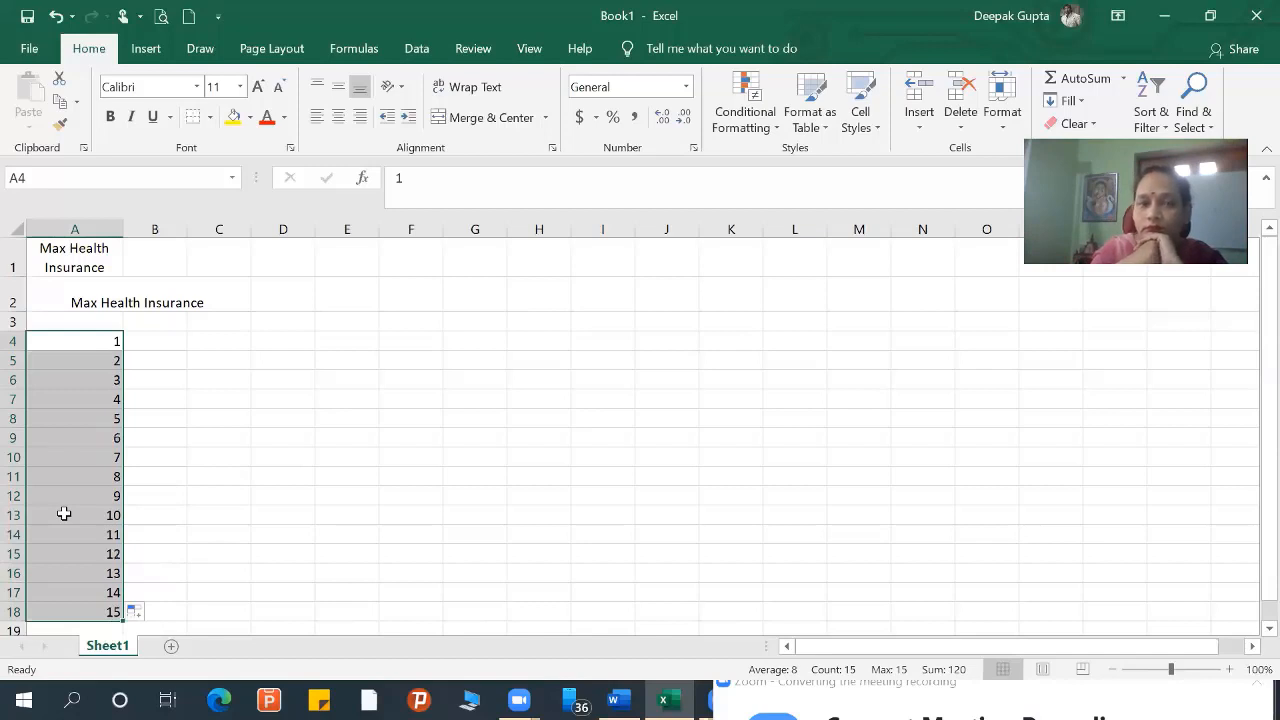
- Enter 1 in cell B4 and extend it down to B18 with the Fill Series option
left_click(181, 348)
type("1")
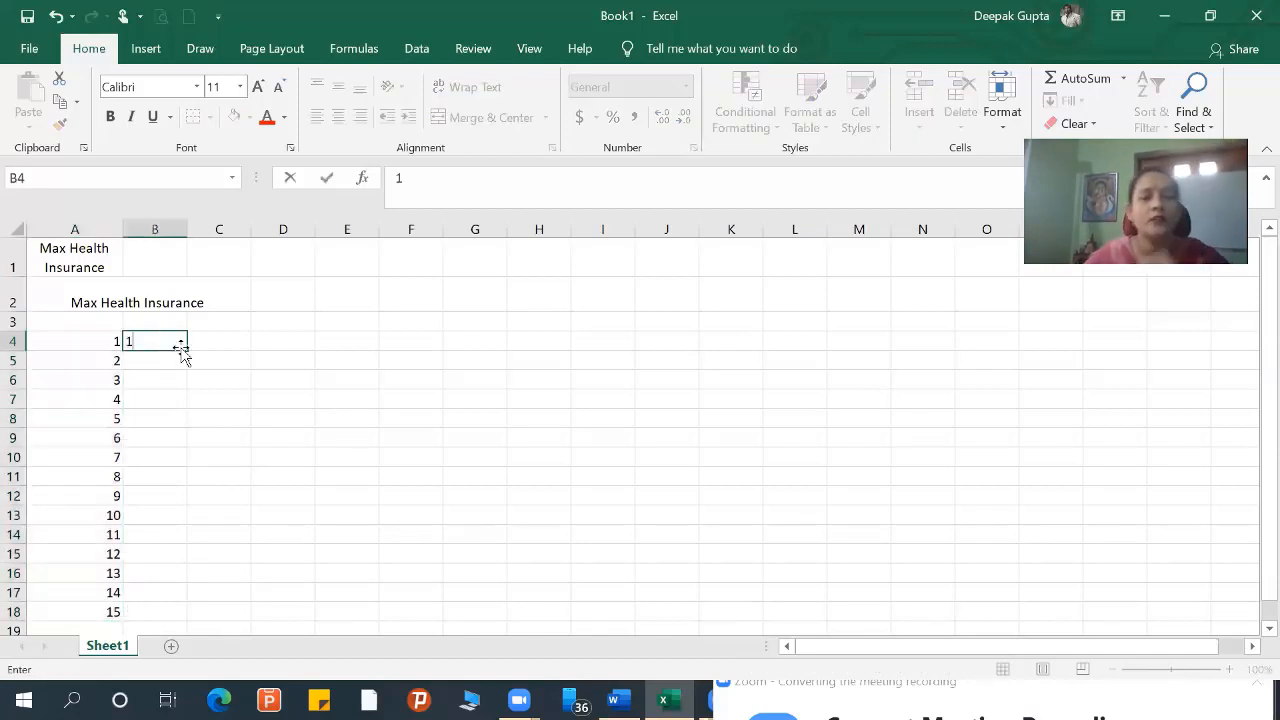
key("Return")
left_click(183, 341)
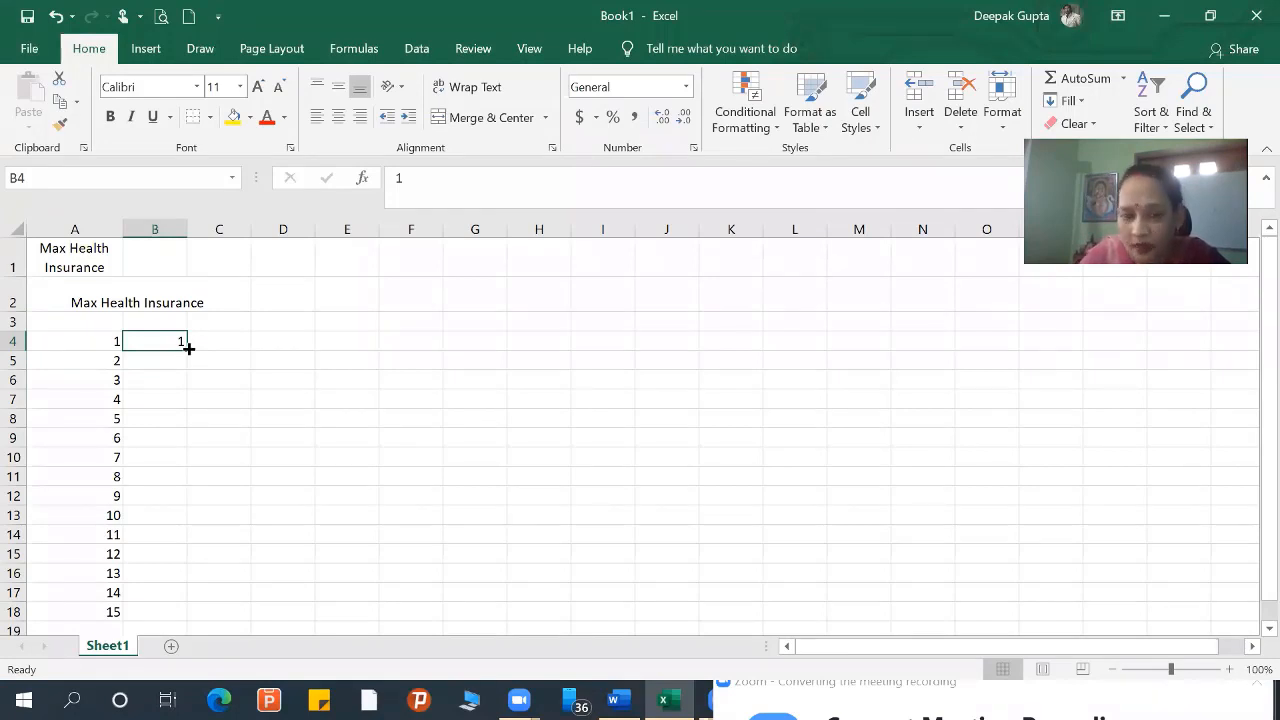
left_click_drag(189, 348, 175, 618)
left_click(205, 617)
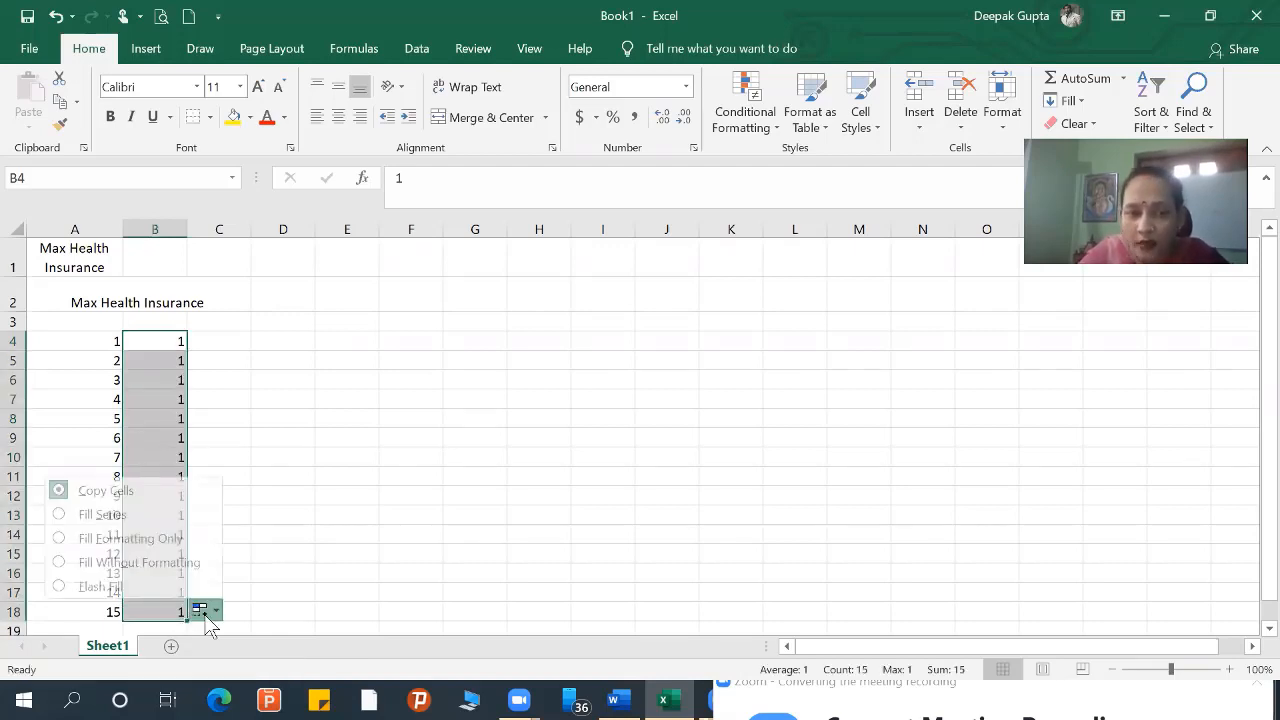
left_click(109, 516)
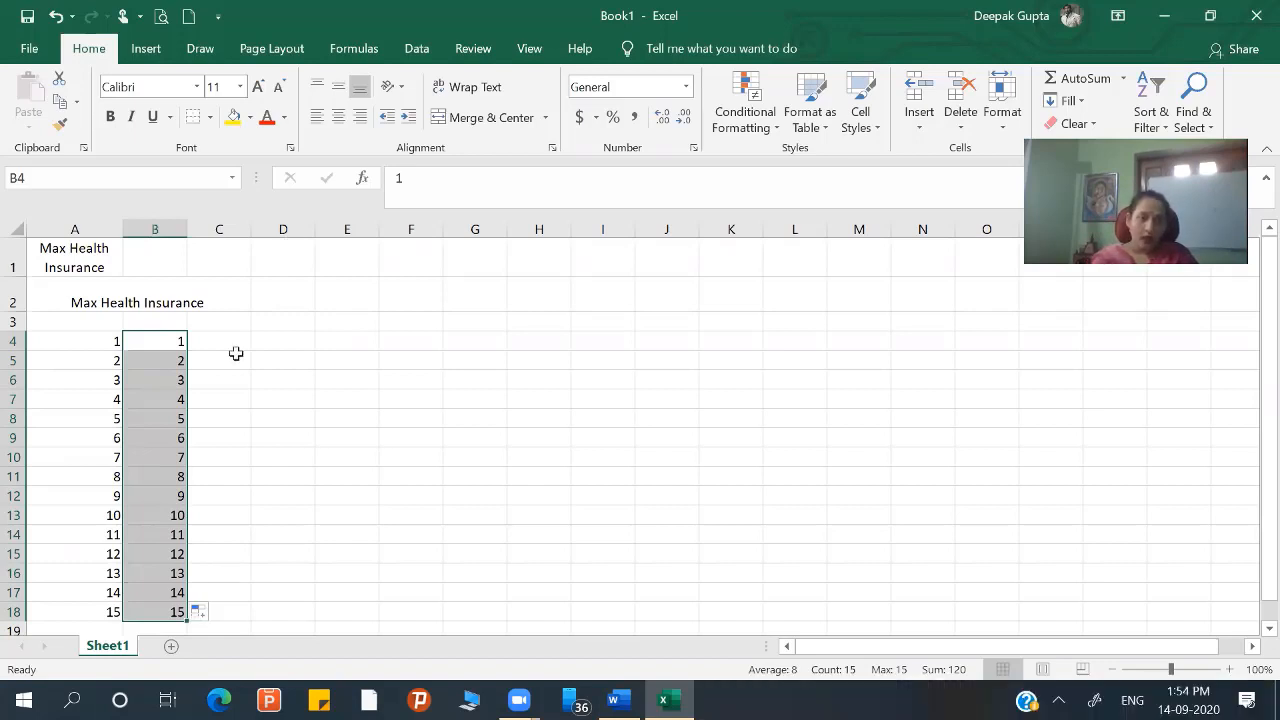
- Enter 1 and 2 in cells C4 and C5 and auto-fill from both cells down to C18
left_click(236, 340)
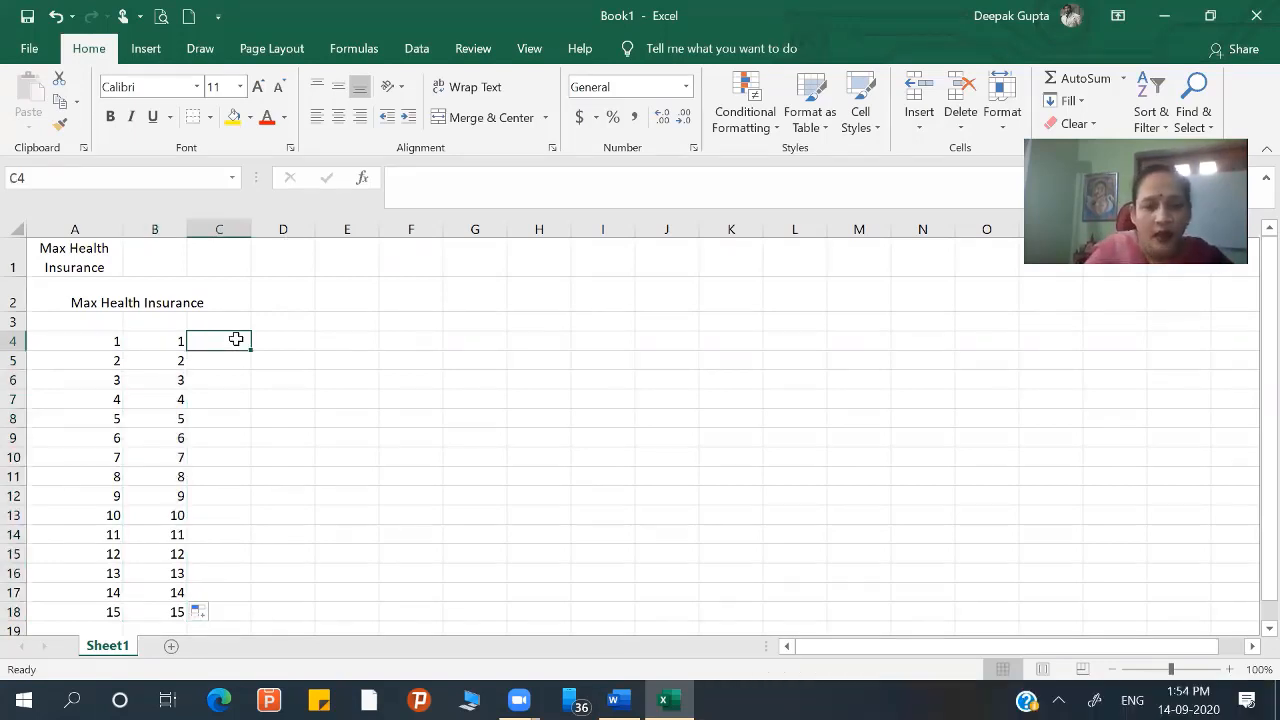
type("1")
key("Return")
type("2")
key("Return")
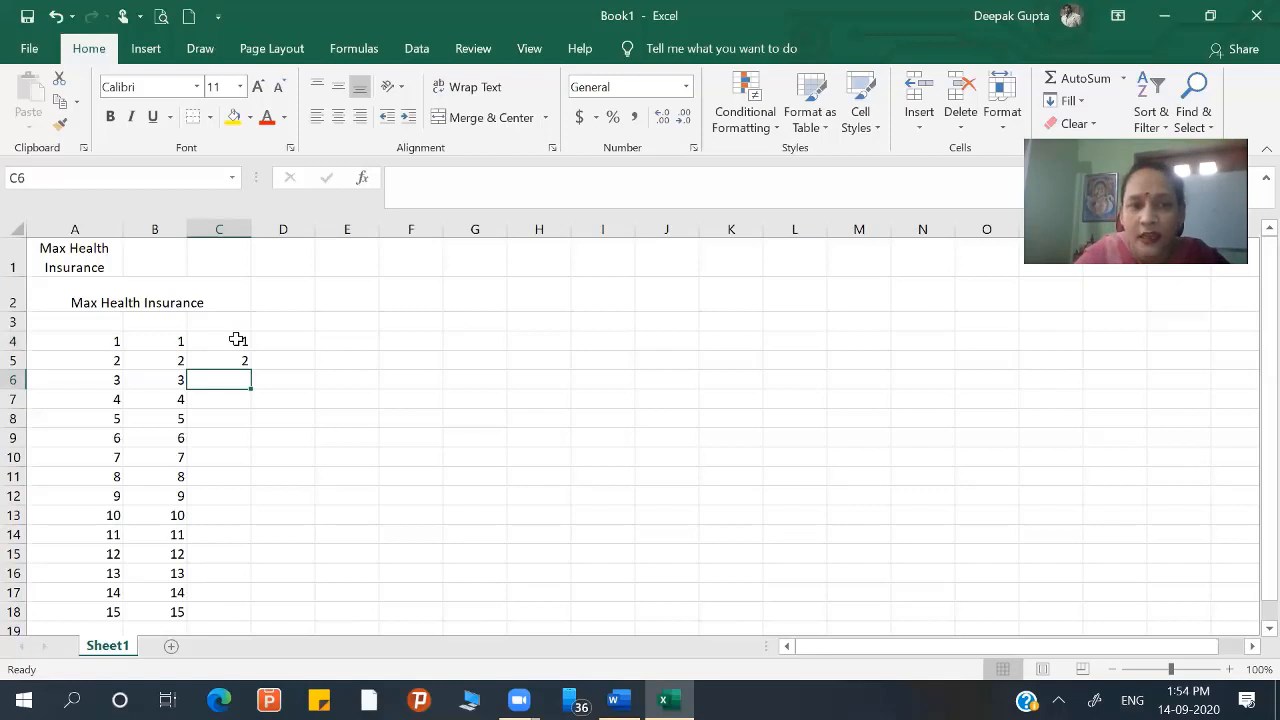
left_click_drag(237, 340, 231, 362)
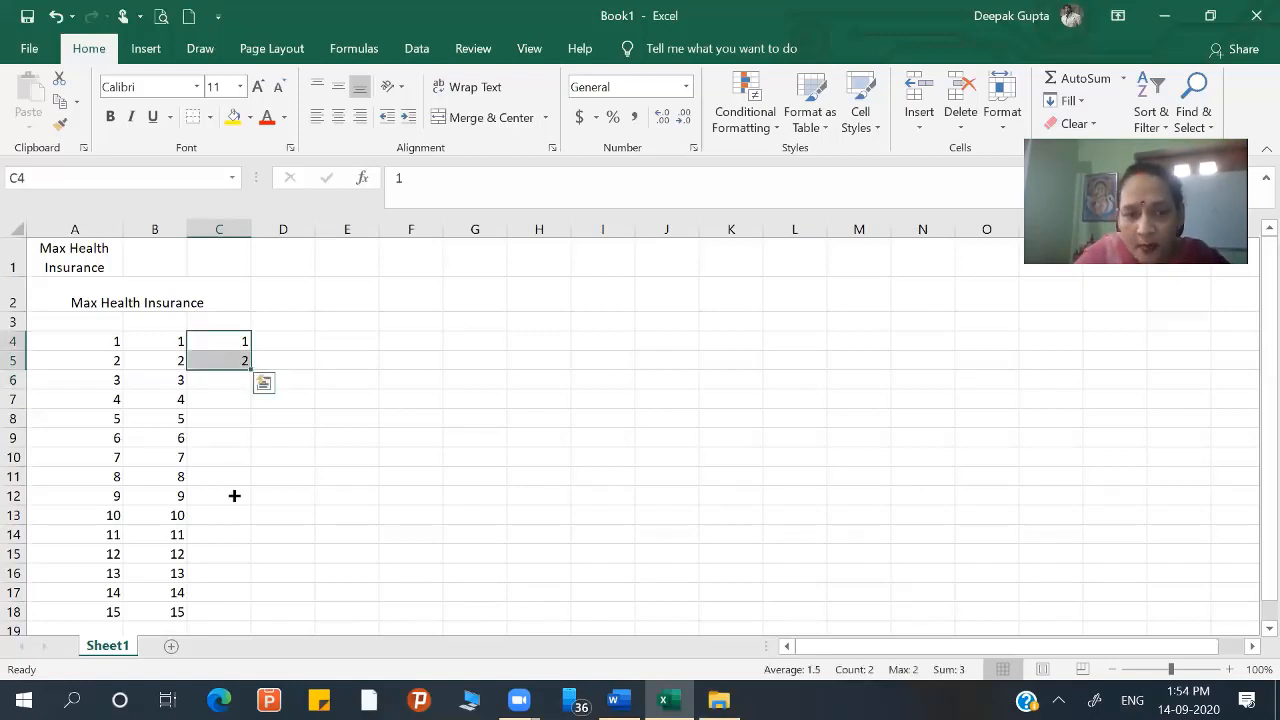
left_click_drag(234, 495, 243, 618)
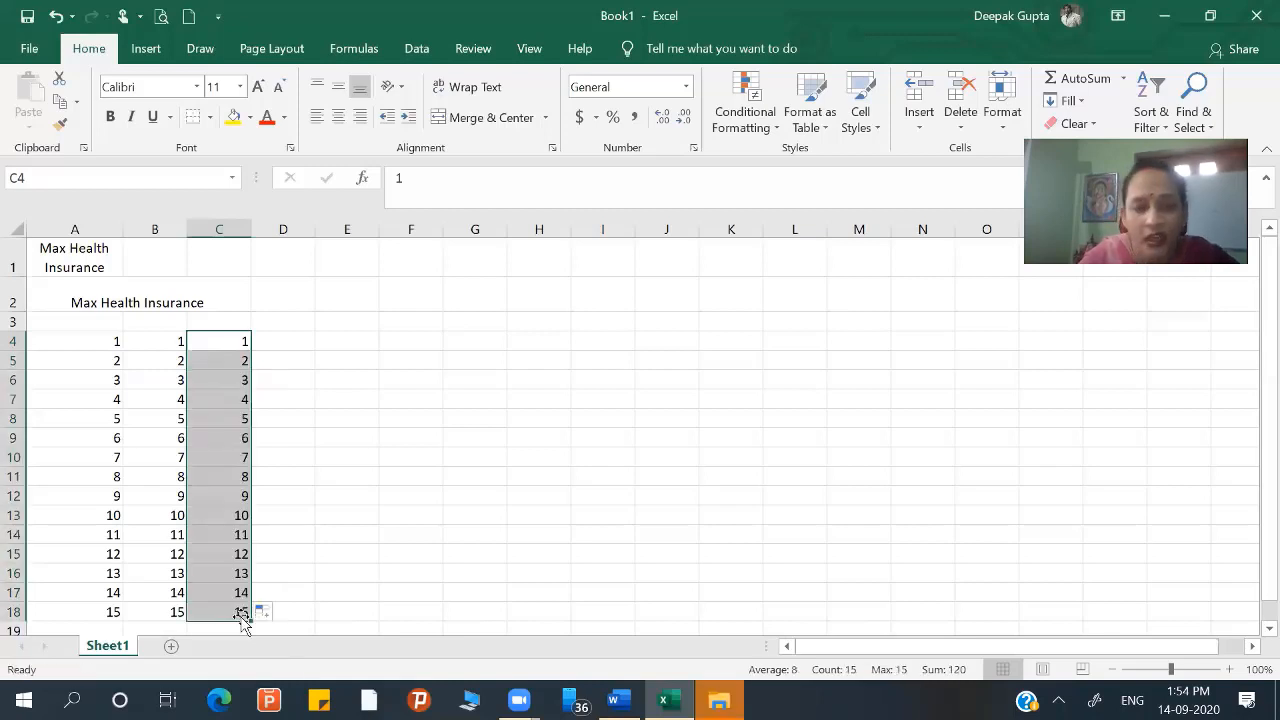
- Enter Mon in D4 and Tues in D5, and auto-fill abbreviated weekdays from D4 alone down to D18
left_click(291, 340)
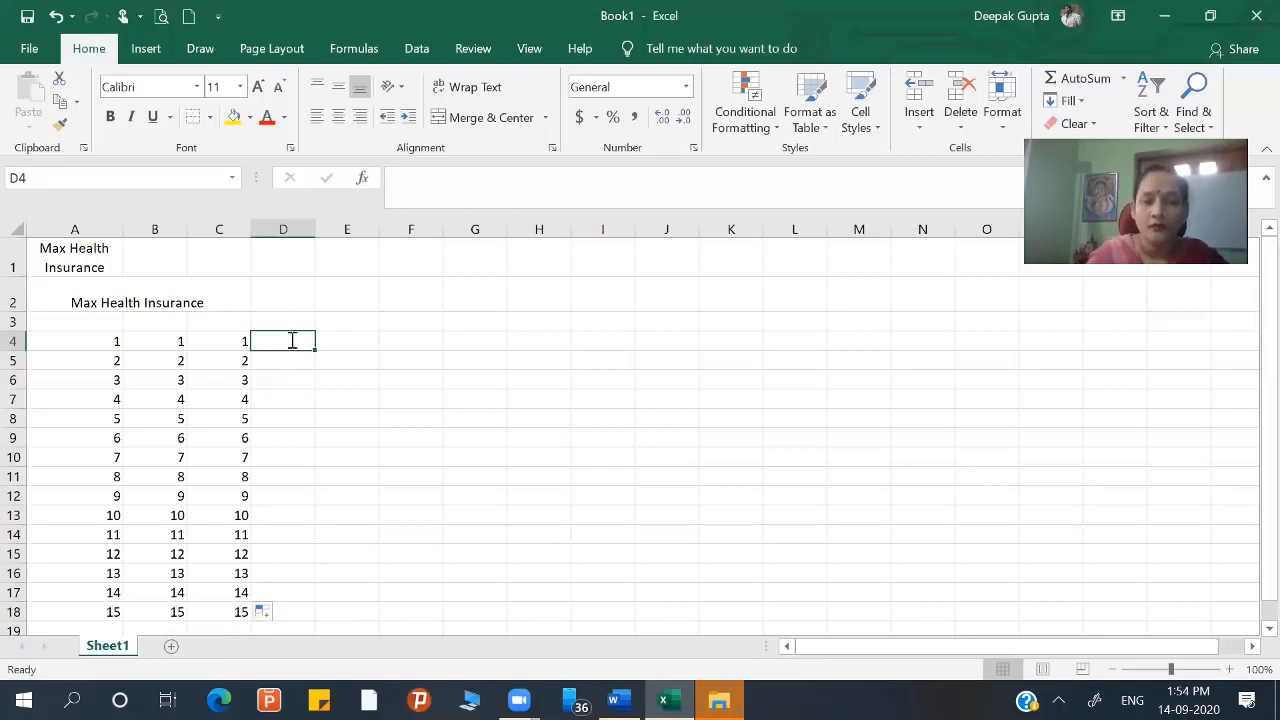
type("Mon")
key("Return")
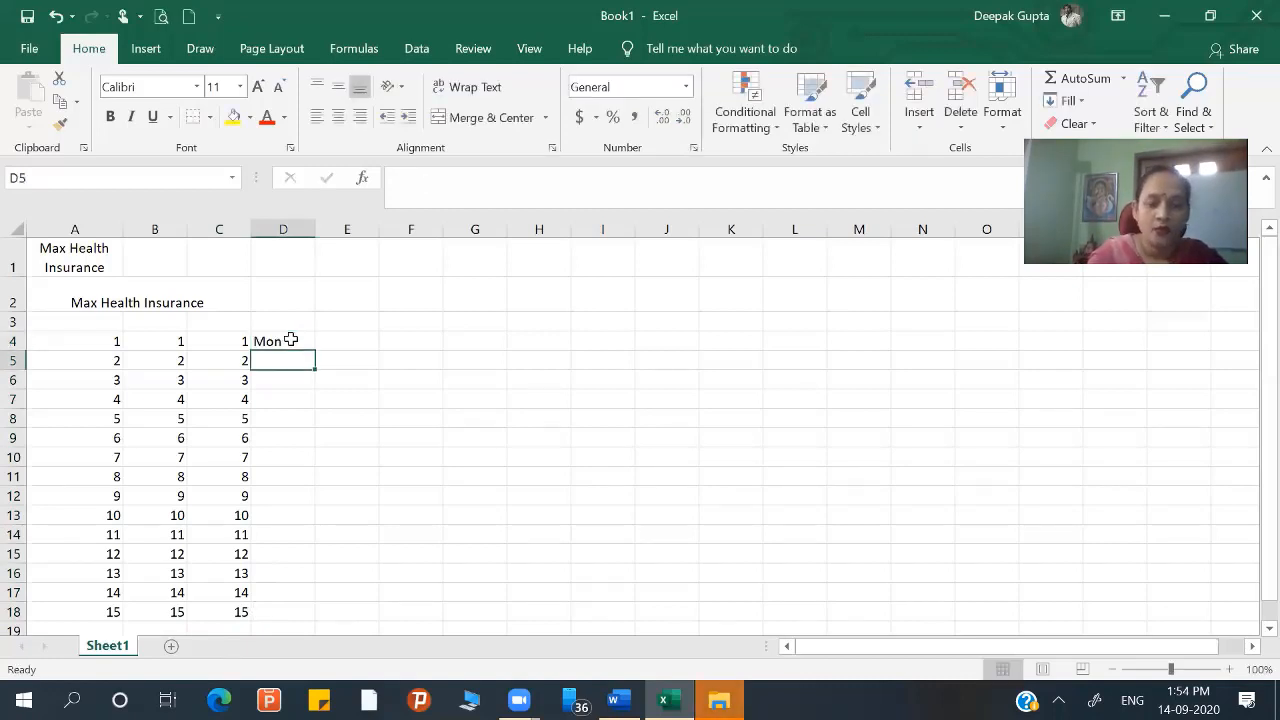
type("T")
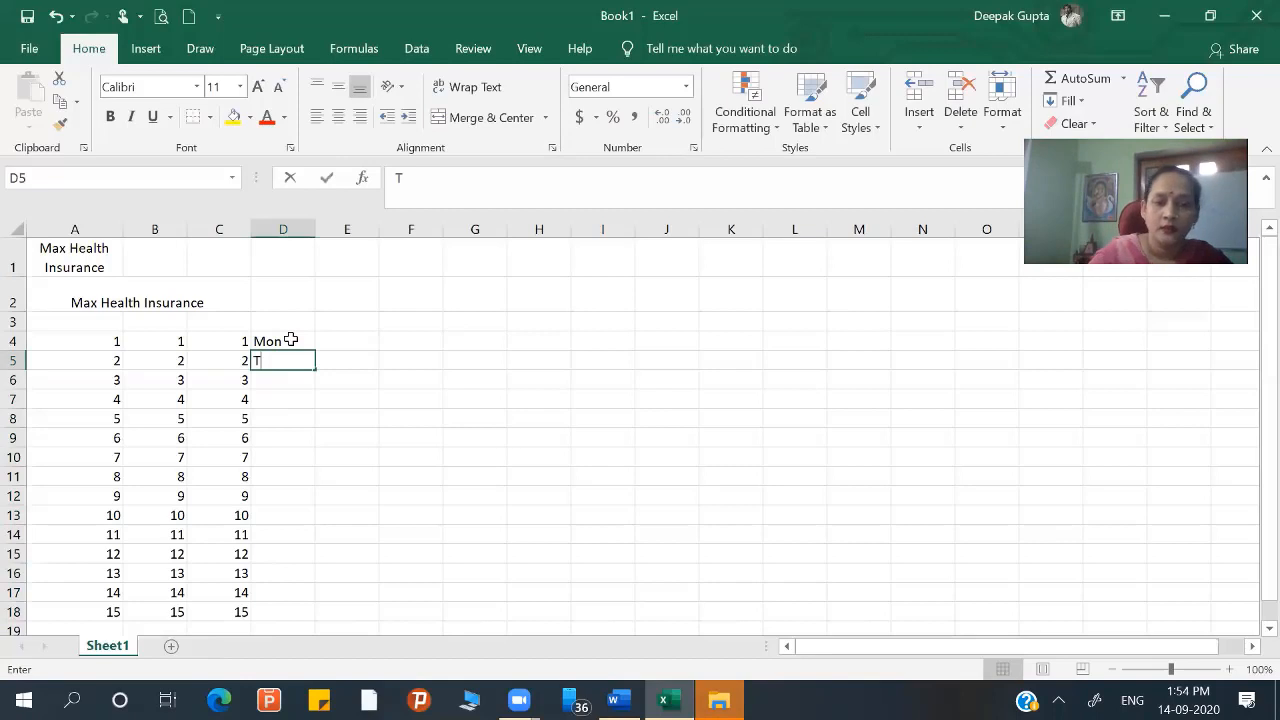
type("ues")
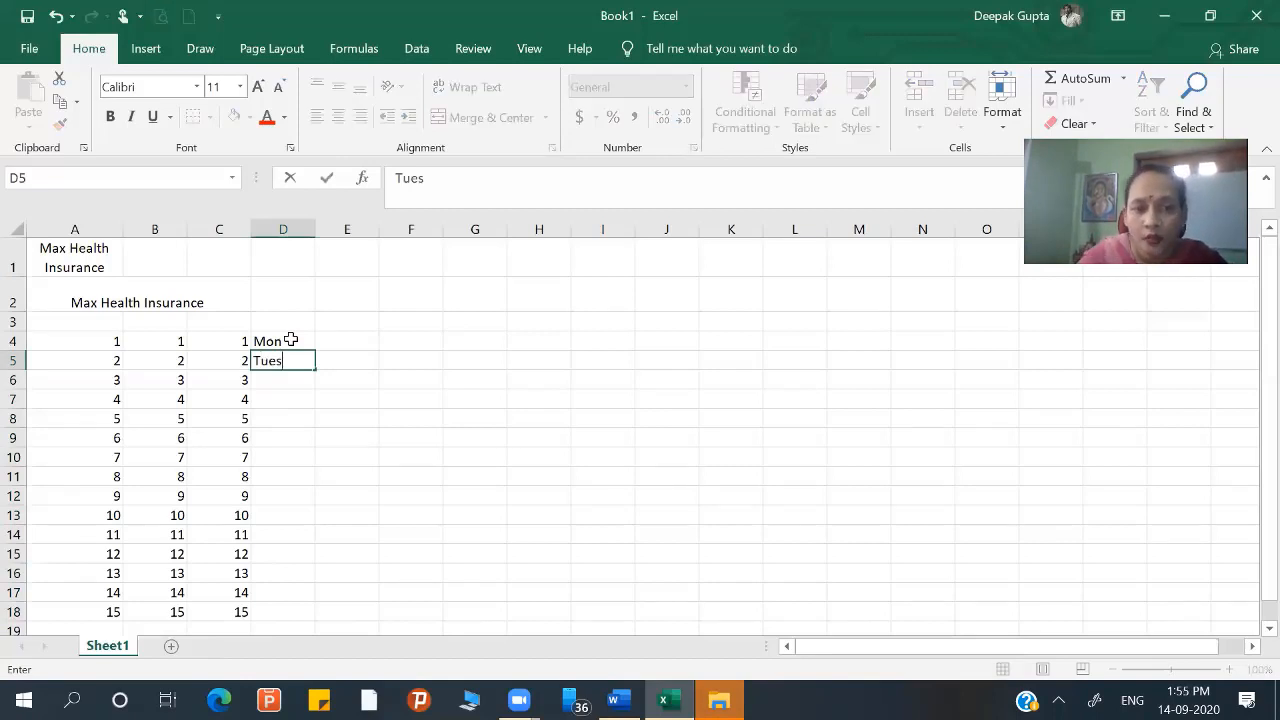
key("Return")
left_click(290, 340)
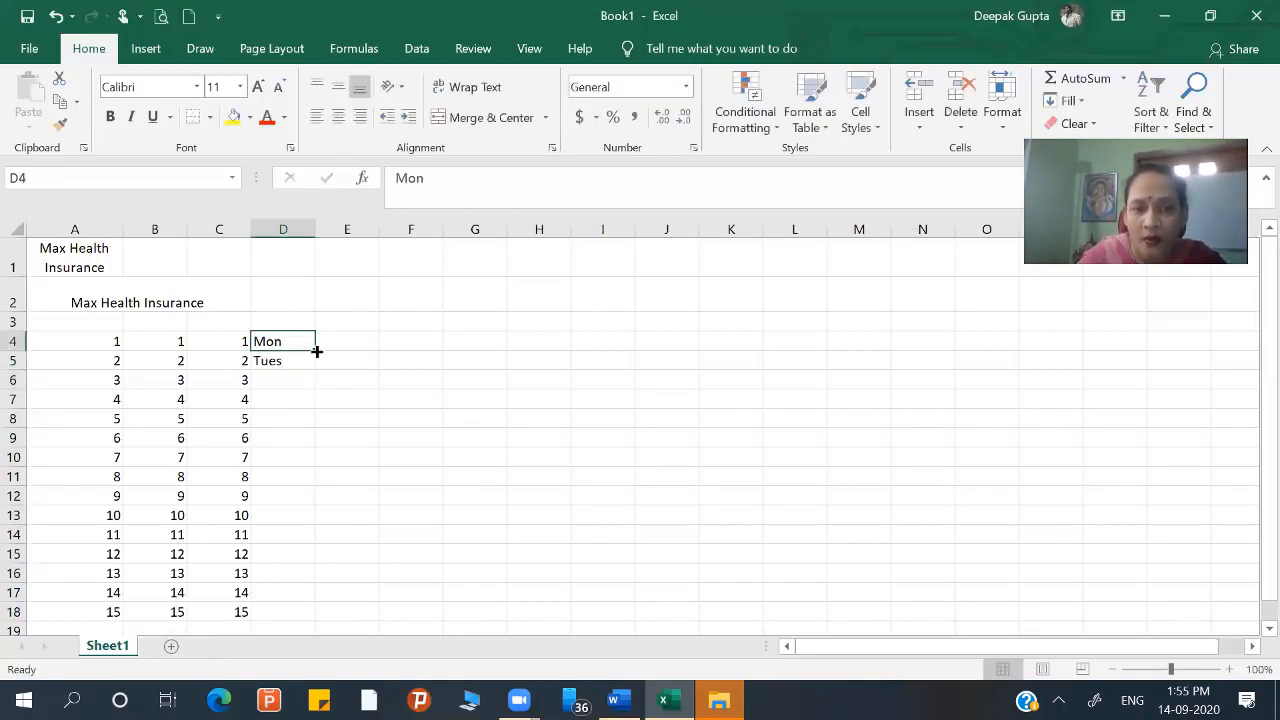
left_click_drag(316, 349, 314, 621)
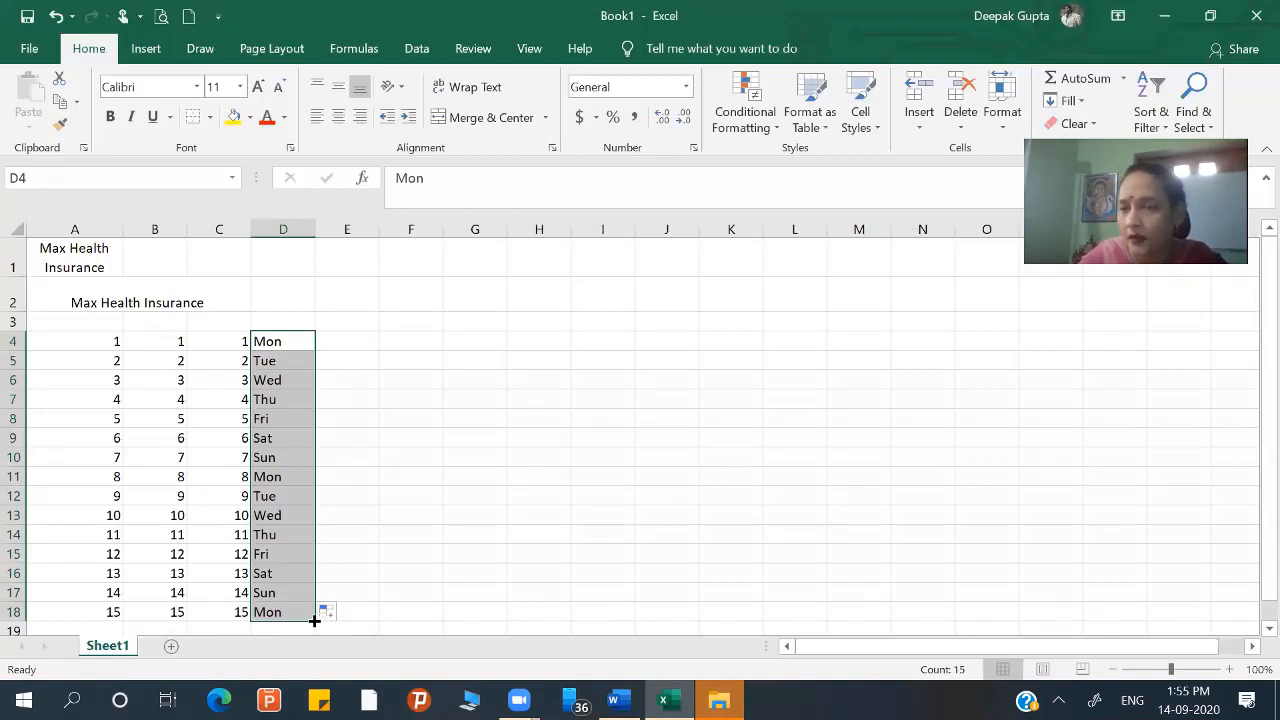
- Enter Monday in cell E4 and auto-fill the full weekday names down to E18
left_click(347, 342)
type("Mon")
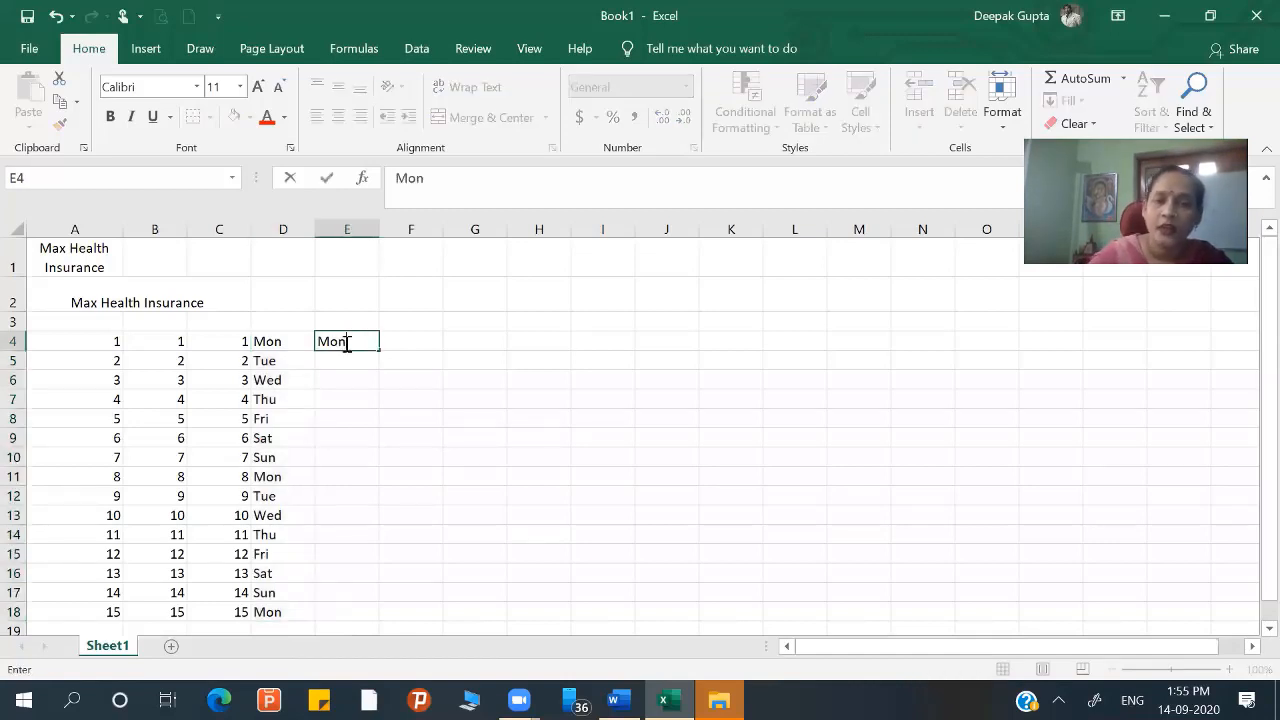
type("day")
key("Return")
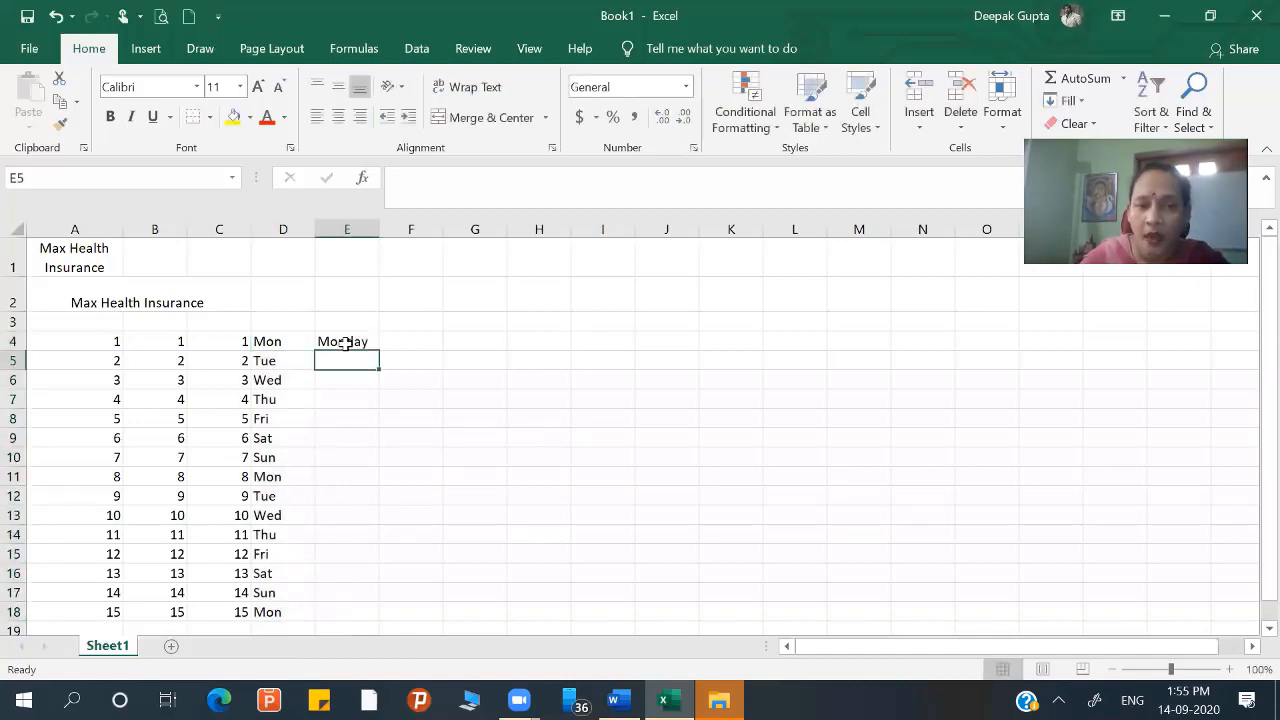
left_click(345, 343)
left_click_drag(384, 352, 388, 622)
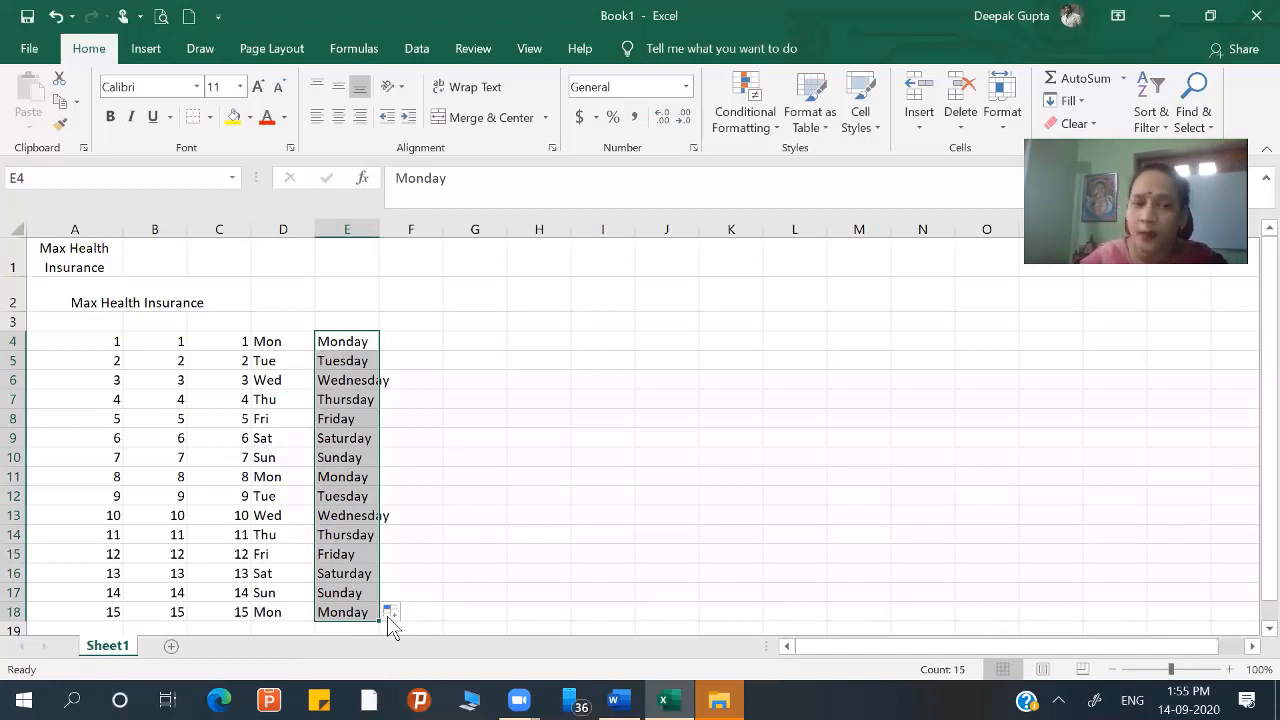
- Enter Jan in cell F4 and auto-fill the abbreviated months across row 4 up to Dec
left_click(409, 341)
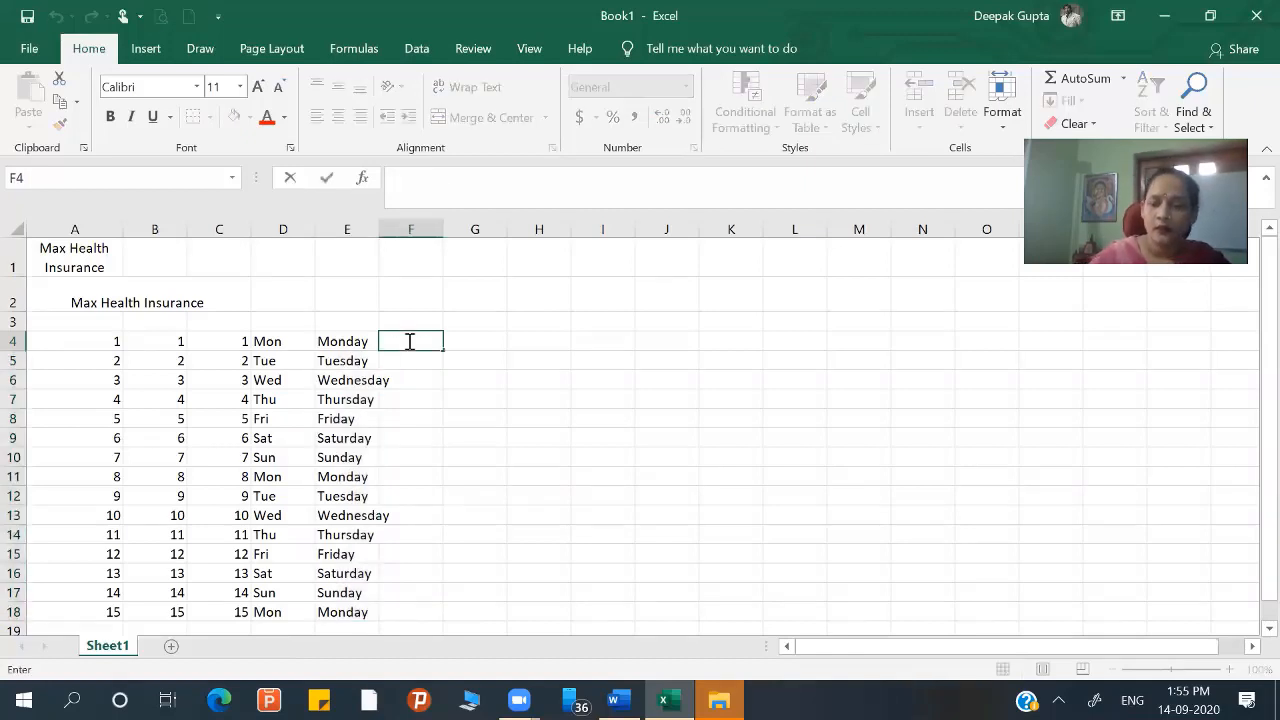
type("Jan")
key("Return")
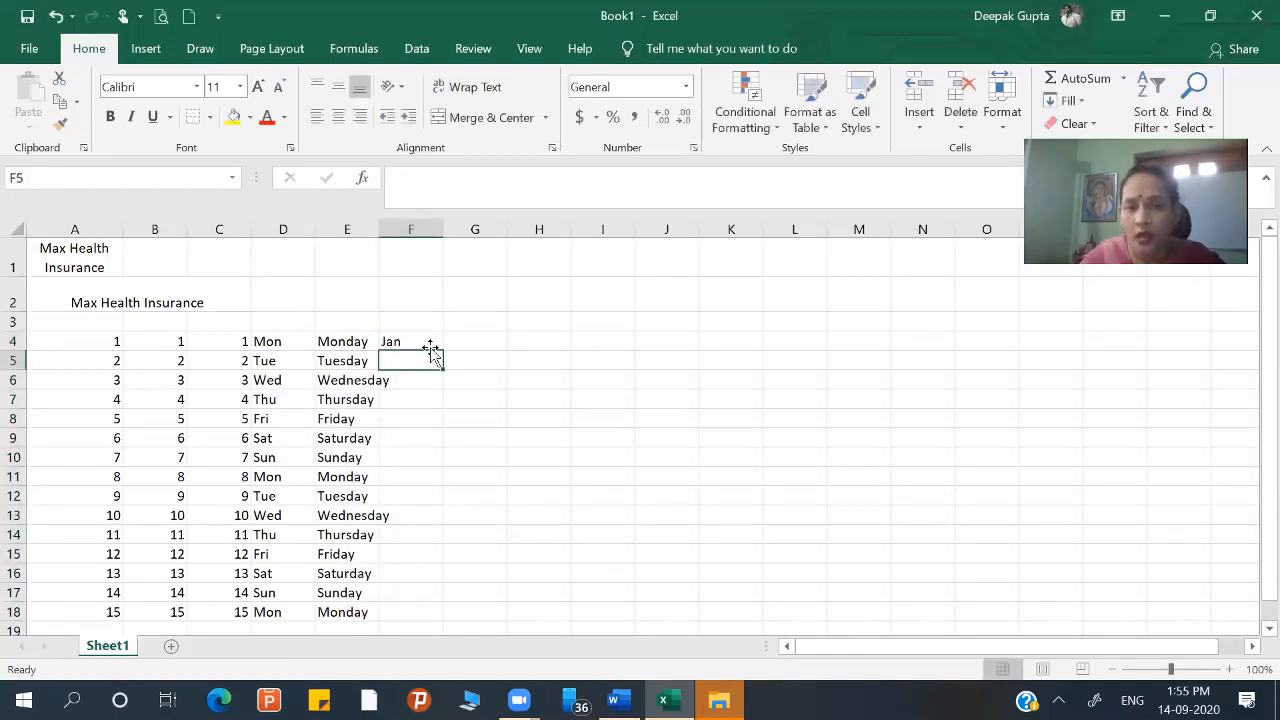
left_click(430, 345)
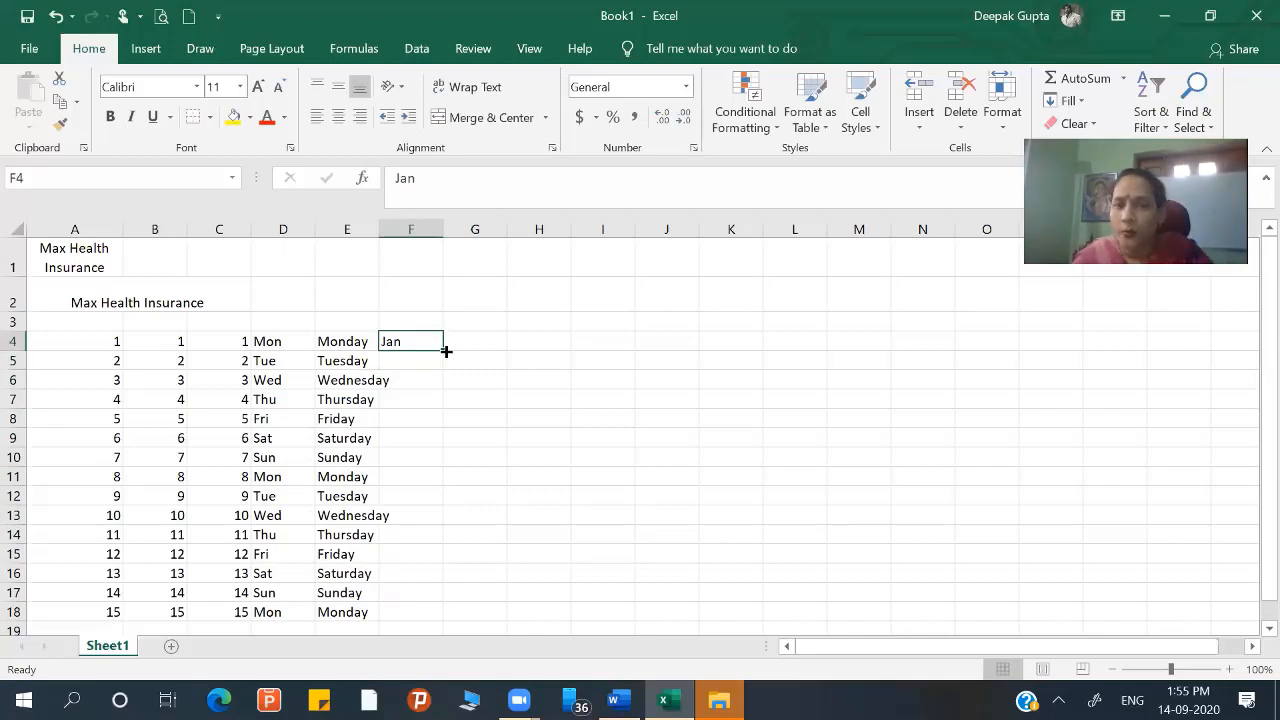
left_click_drag(446, 351, 1130, 338)
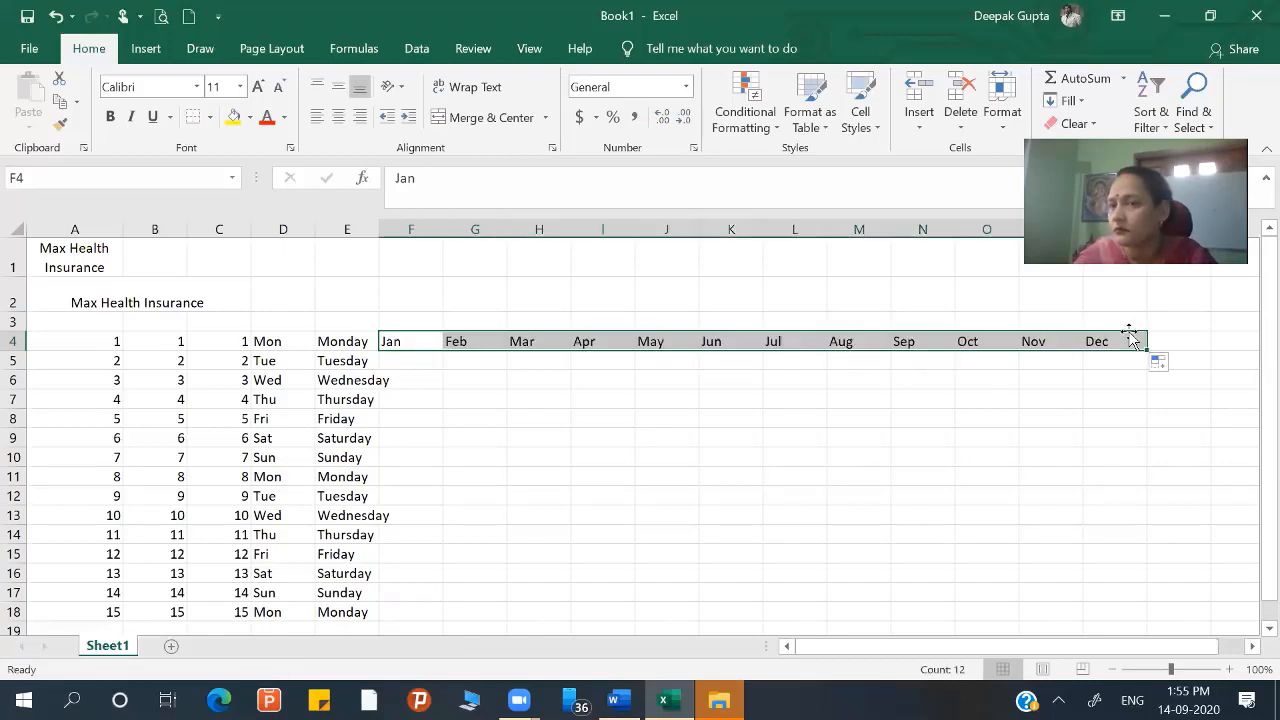
- Enter July in cell F5 and auto-fill the full month names across row 5 up to June
left_click(413, 364)
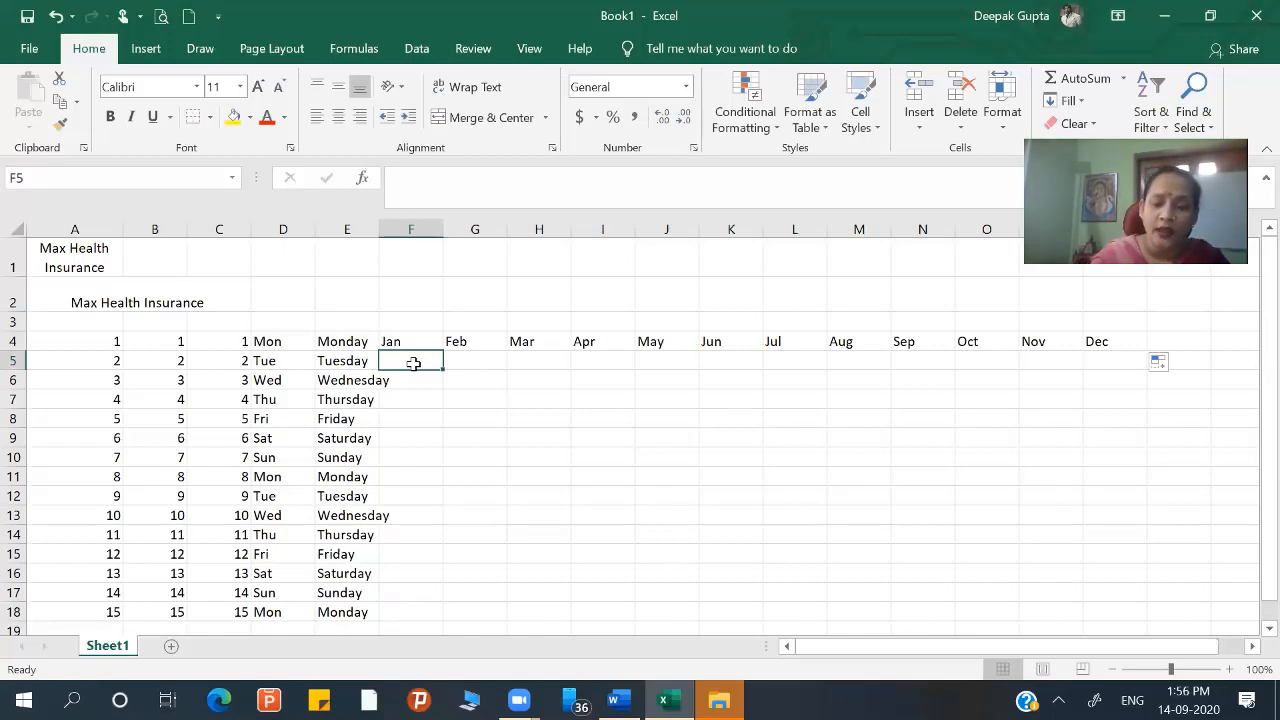
type("Ju")
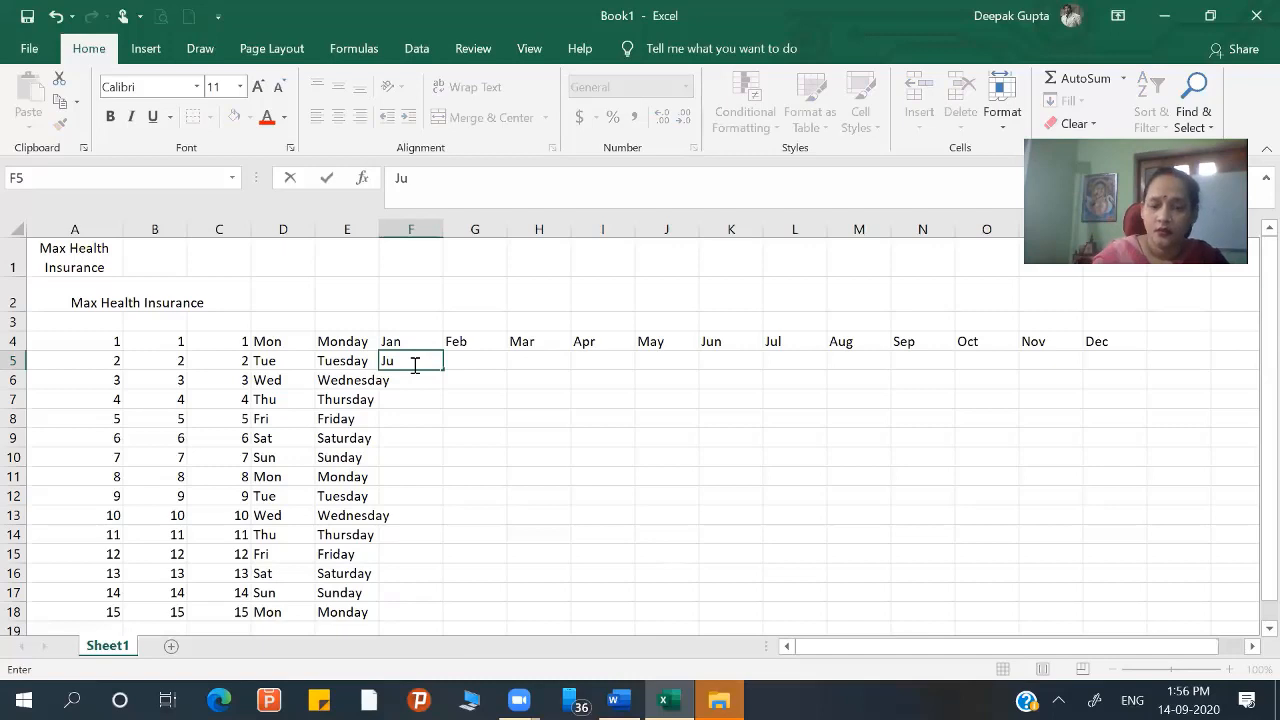
type("ly")
key("Return")
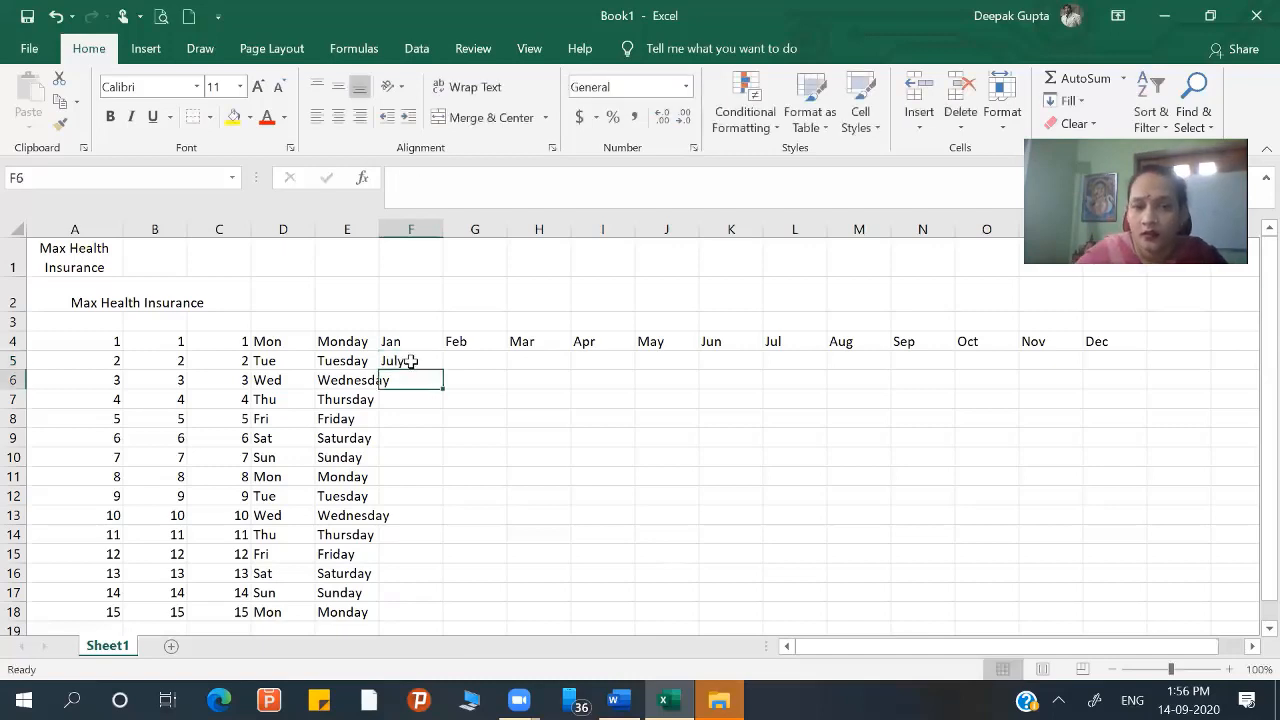
left_click(428, 364)
left_click_drag(446, 371, 1133, 388)
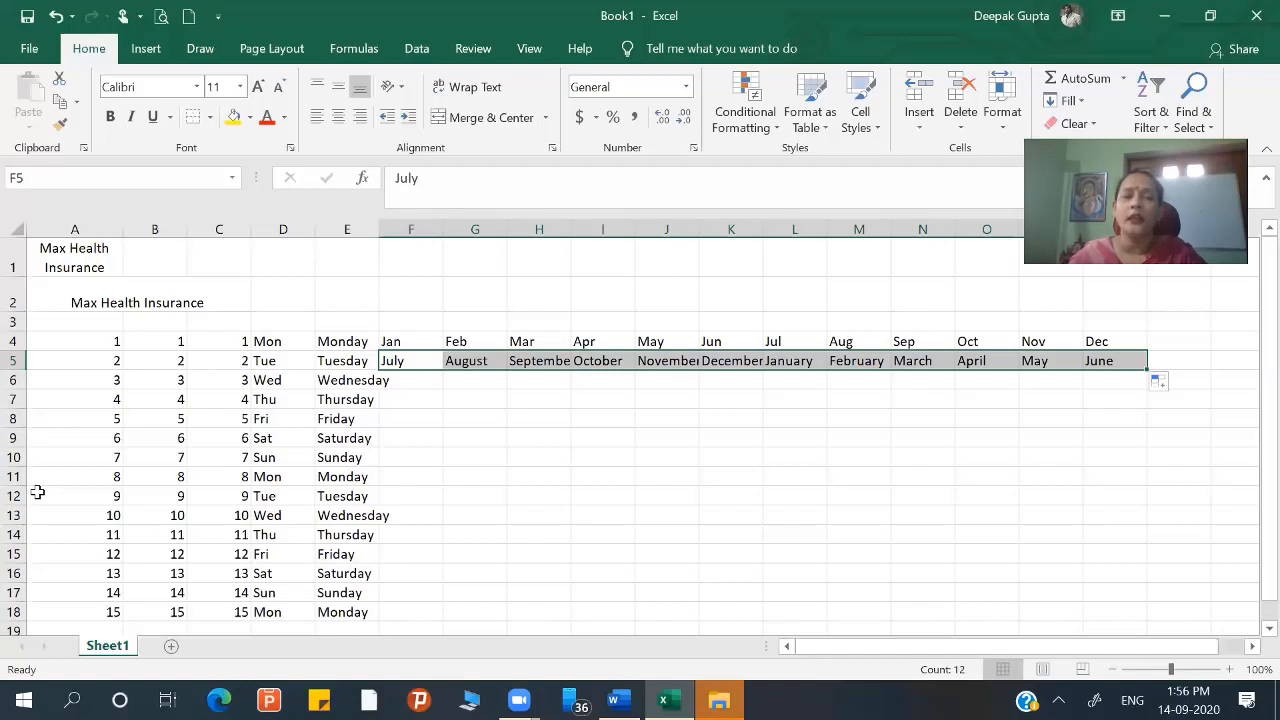
- Enter 2 and 4 in cells G6 and G7 and auto-fill the even-number series down to G18
left_click(479, 380)
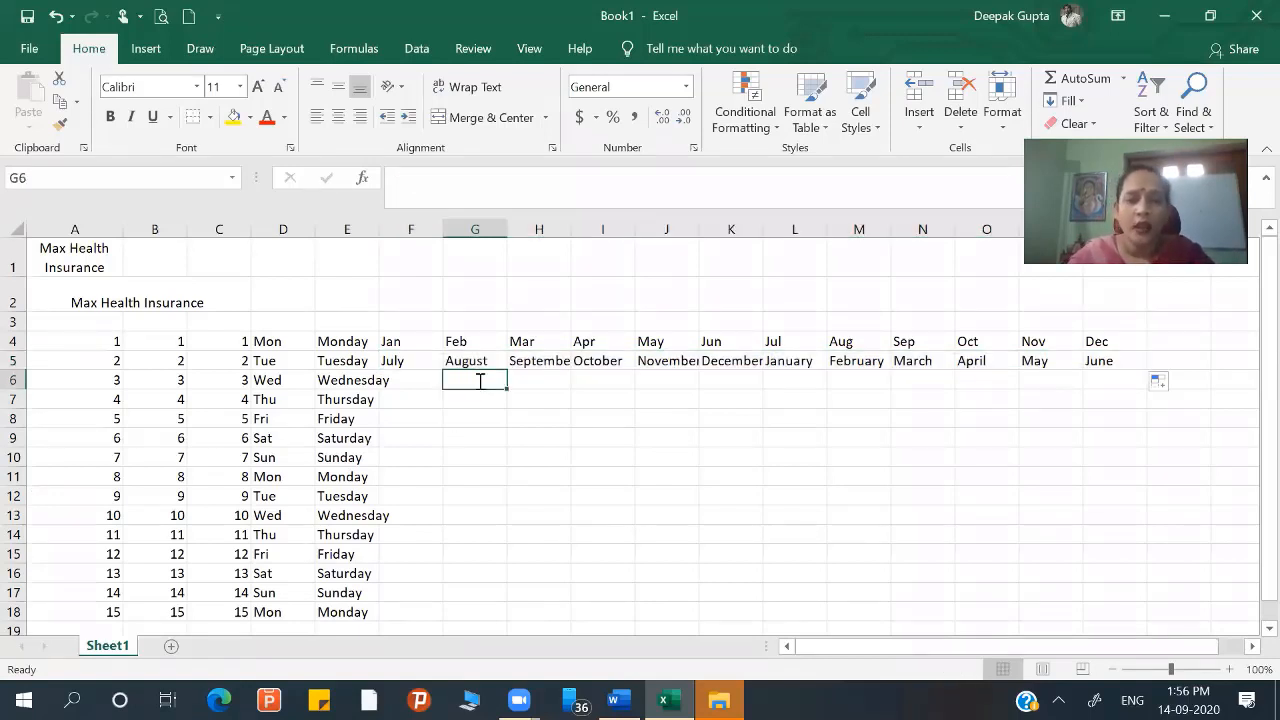
type("2")
key("Return")
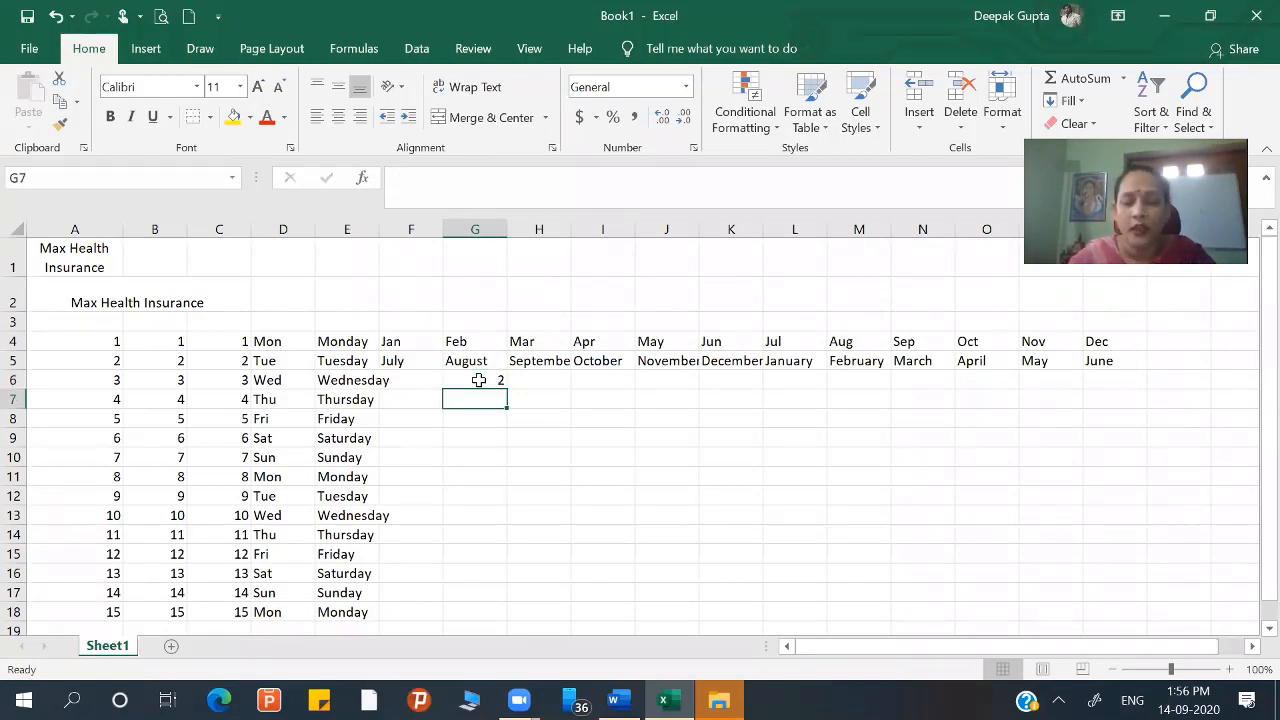
type("4")
key("Return")
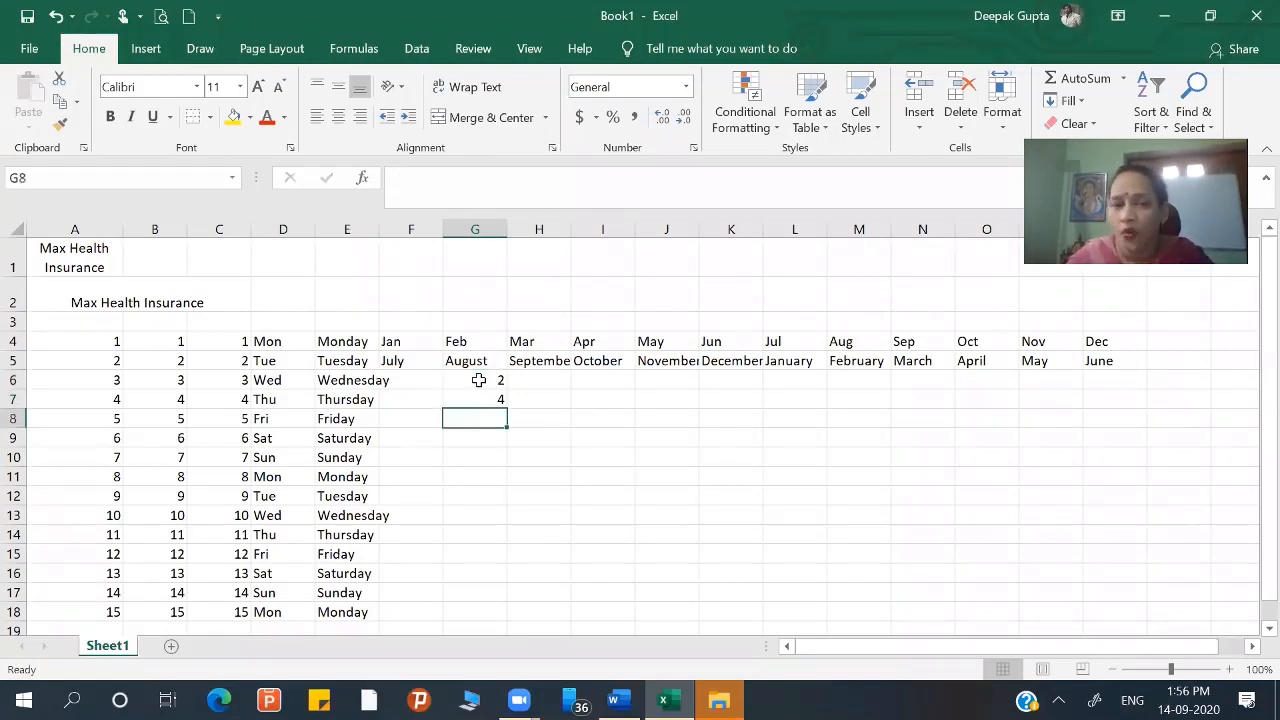
left_click_drag(479, 380, 517, 624)
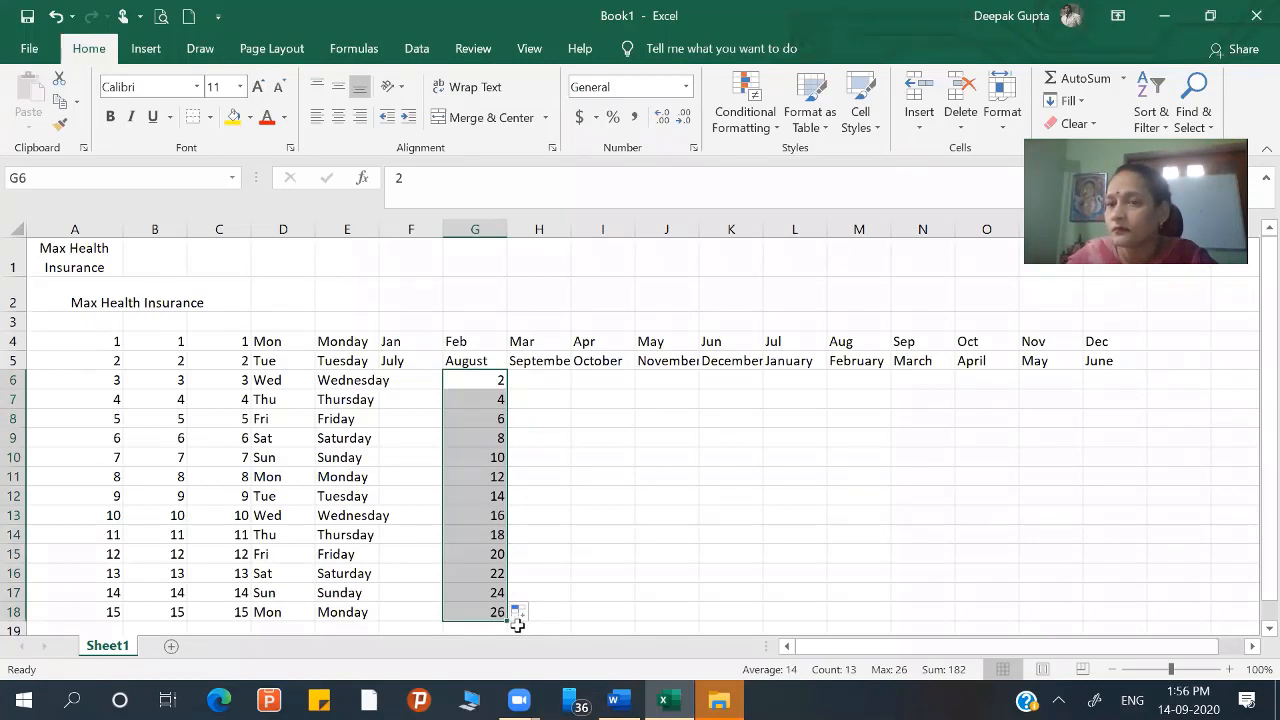
- Enter 3 and 9 in cells H6 and H7 and auto-fill the number series down to H18
left_click(541, 380)
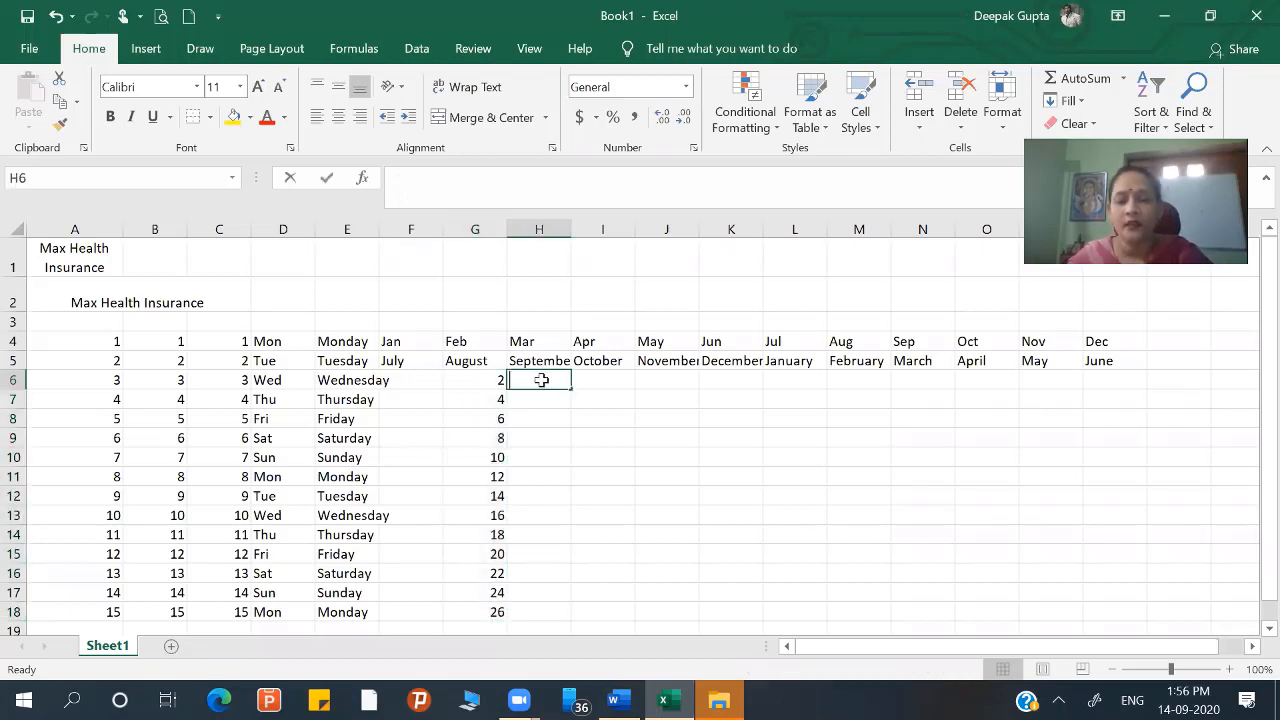
type("3")
key("Return")
type("9")
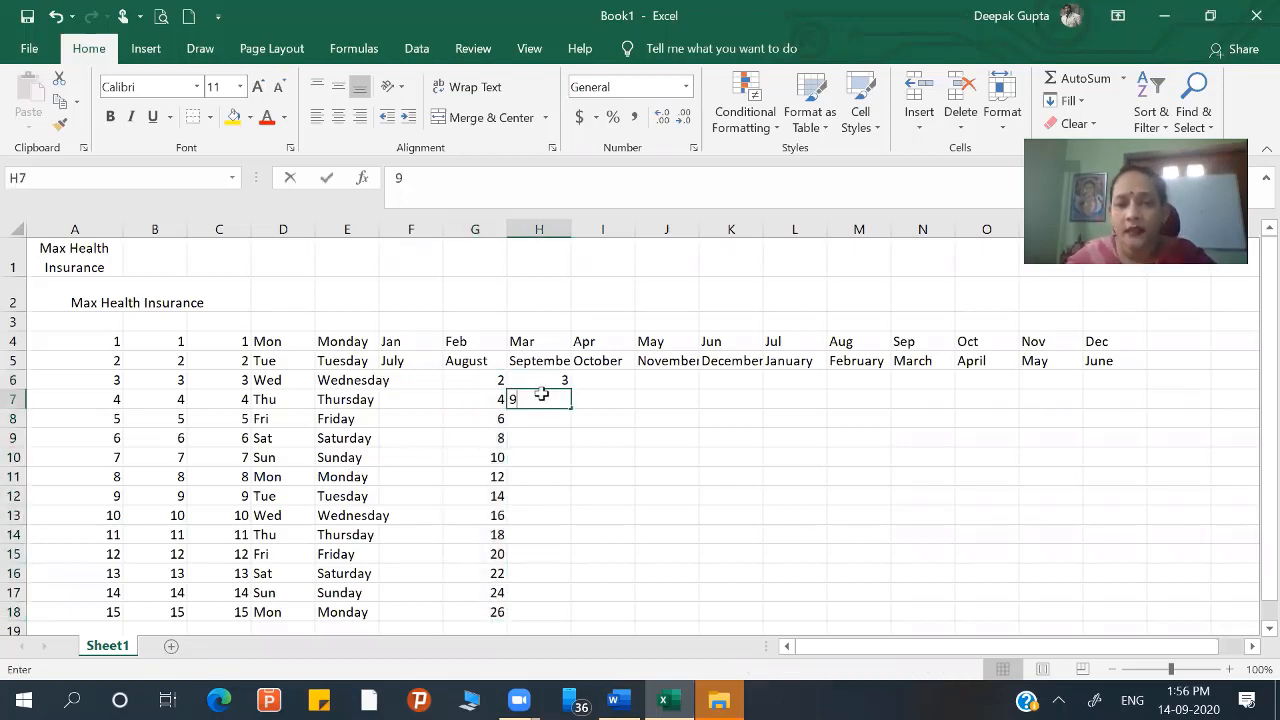
left_click_drag(541, 380, 604, 400)
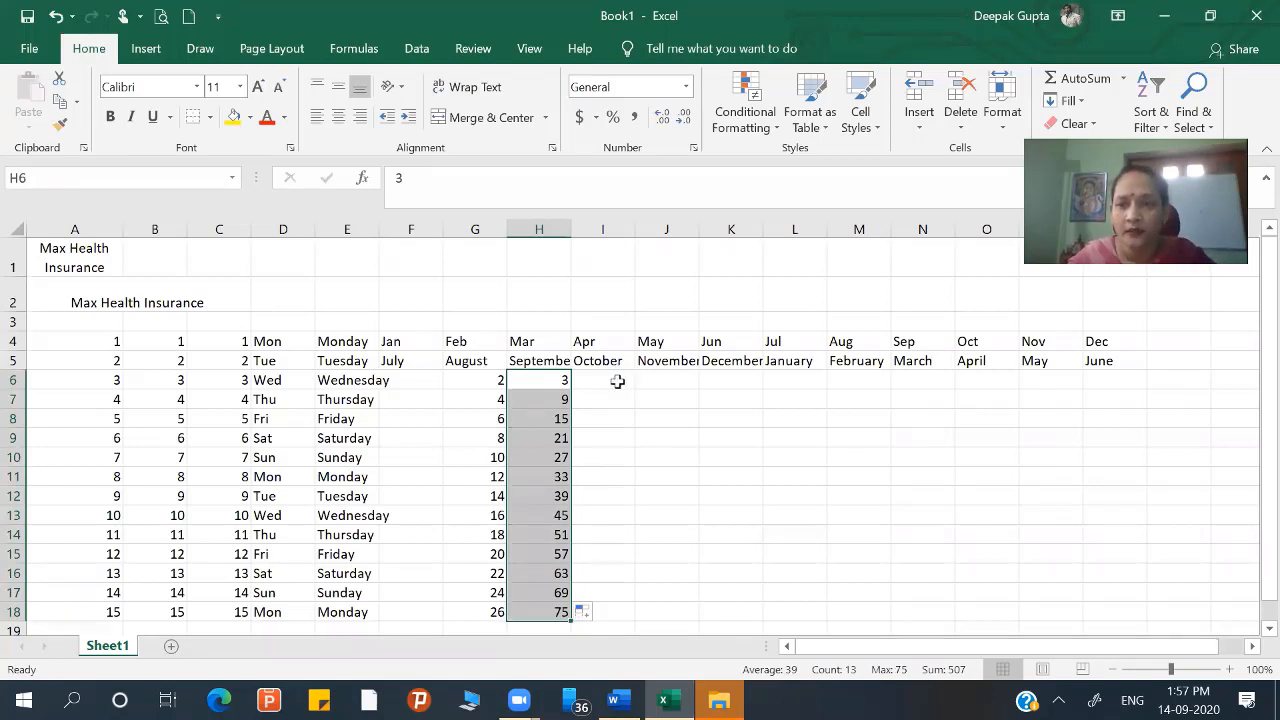
- Enter 9 in cell I6 and auto-fill the series from H6 and I6 across row 6, ending at N6
left_click(618, 381)
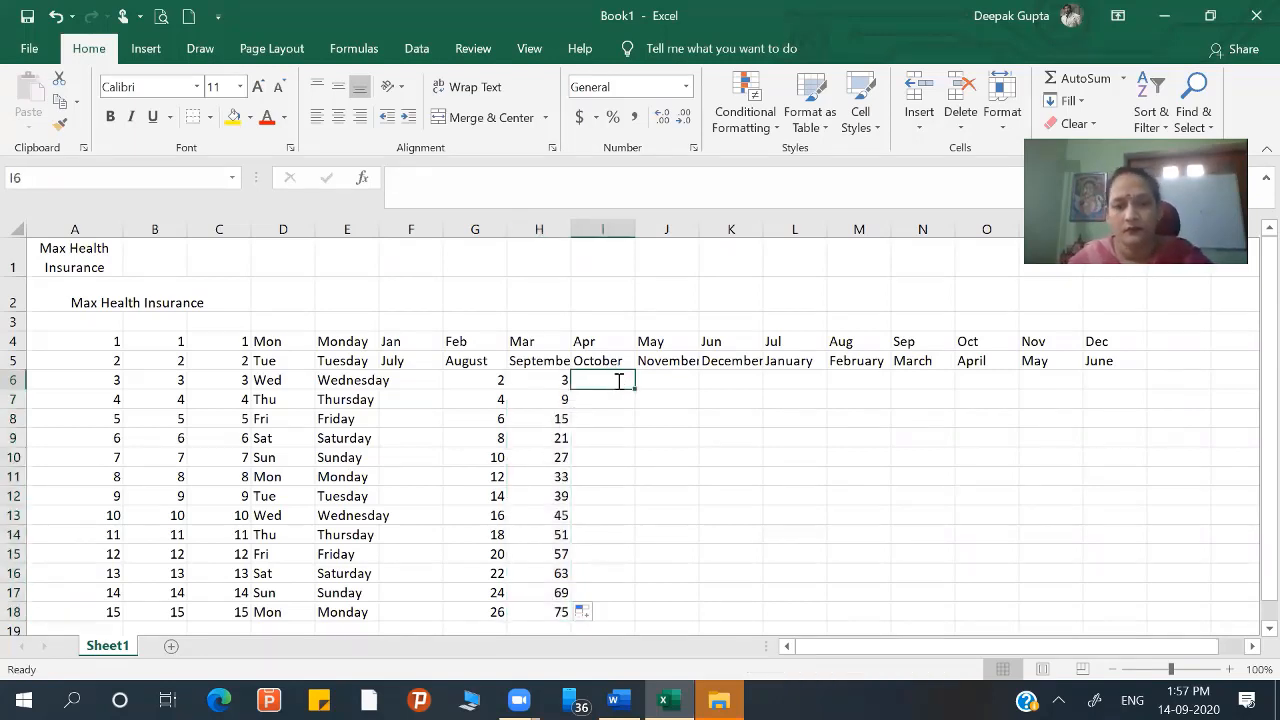
type("9")
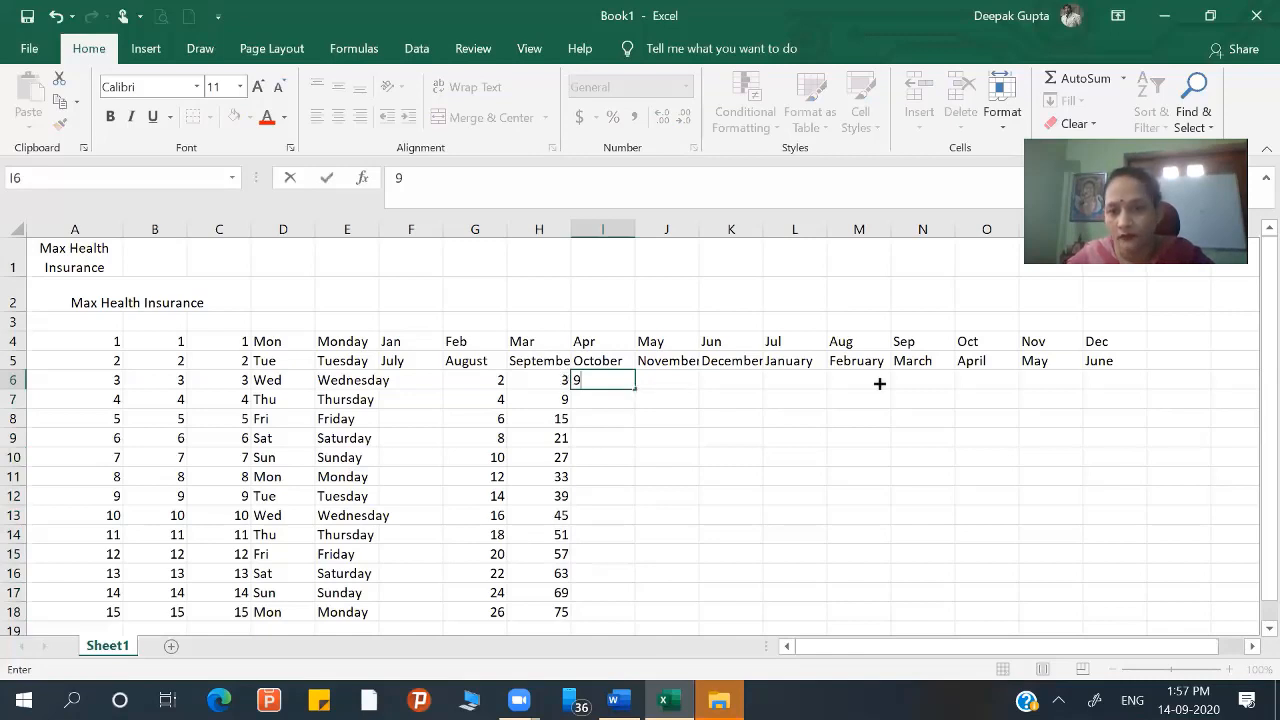
left_click_drag(539, 380, 603, 380)
left_click_drag(635, 389, 1259, 451)
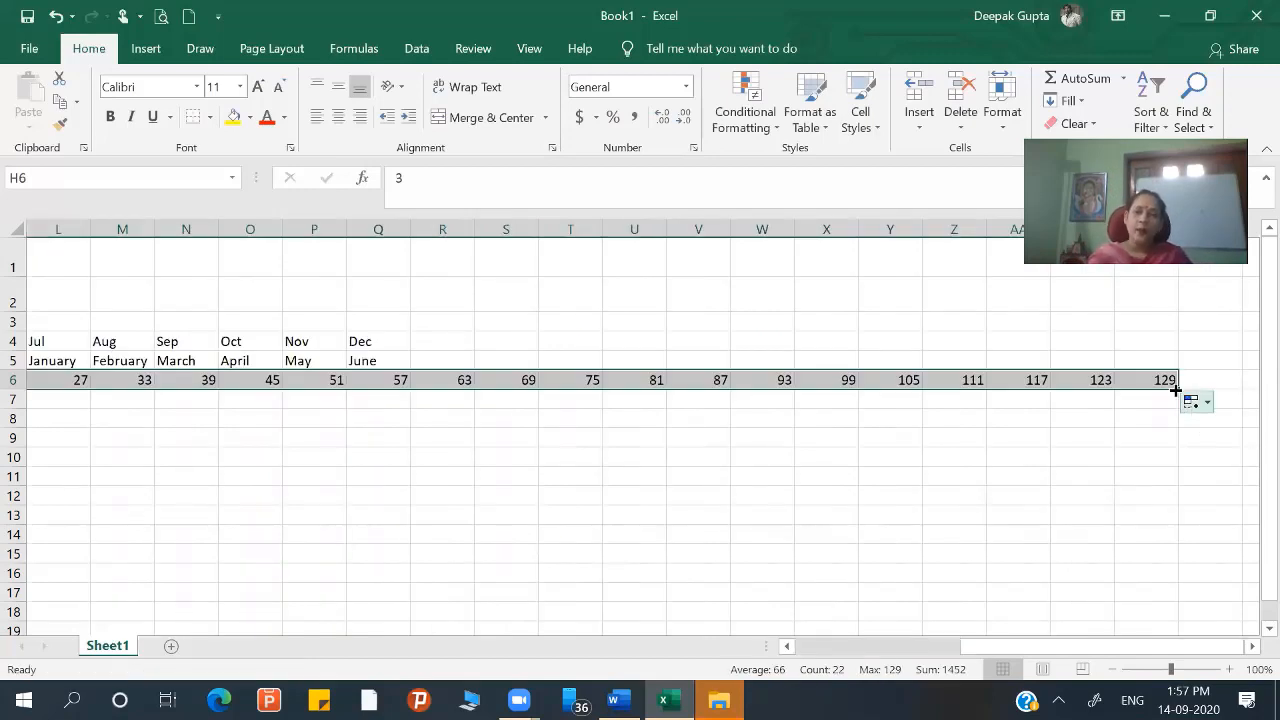
left_click_drag(1175, 390, 234, 380)
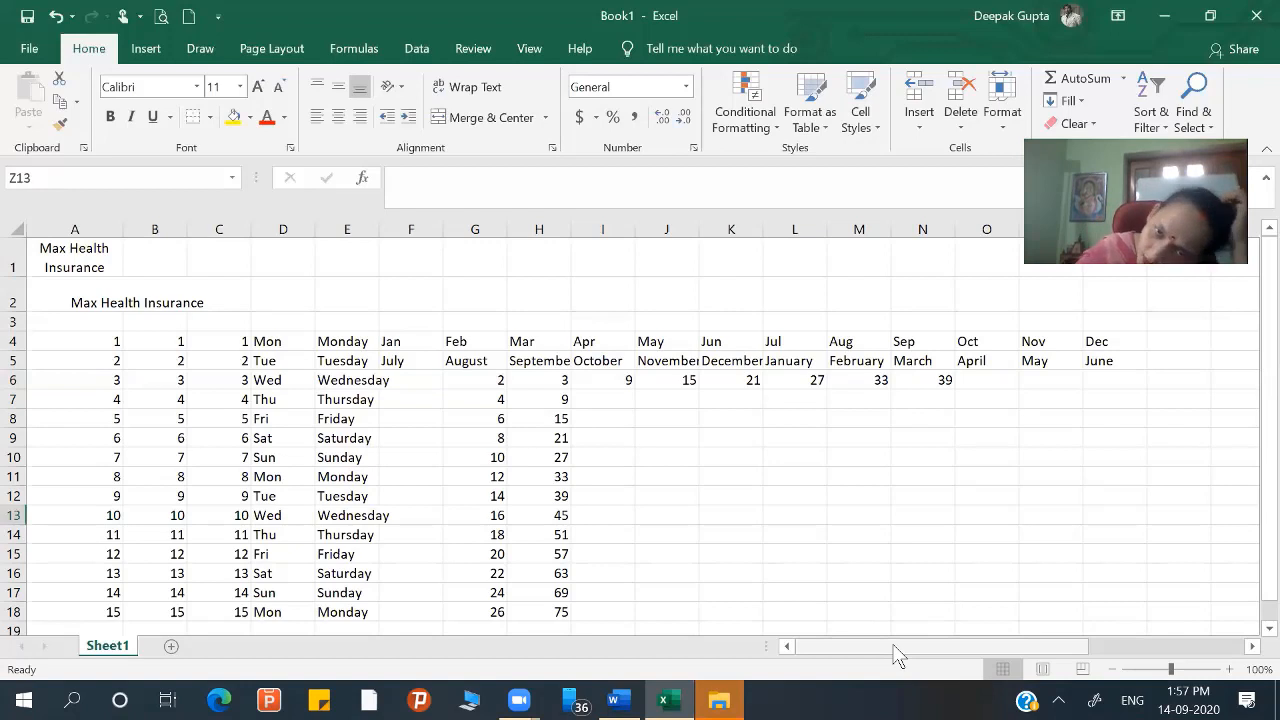
- Enter 17 and 51 in cells J8 and J9 and auto-fill the number series down to J23
left_click(680, 413)
type("17")
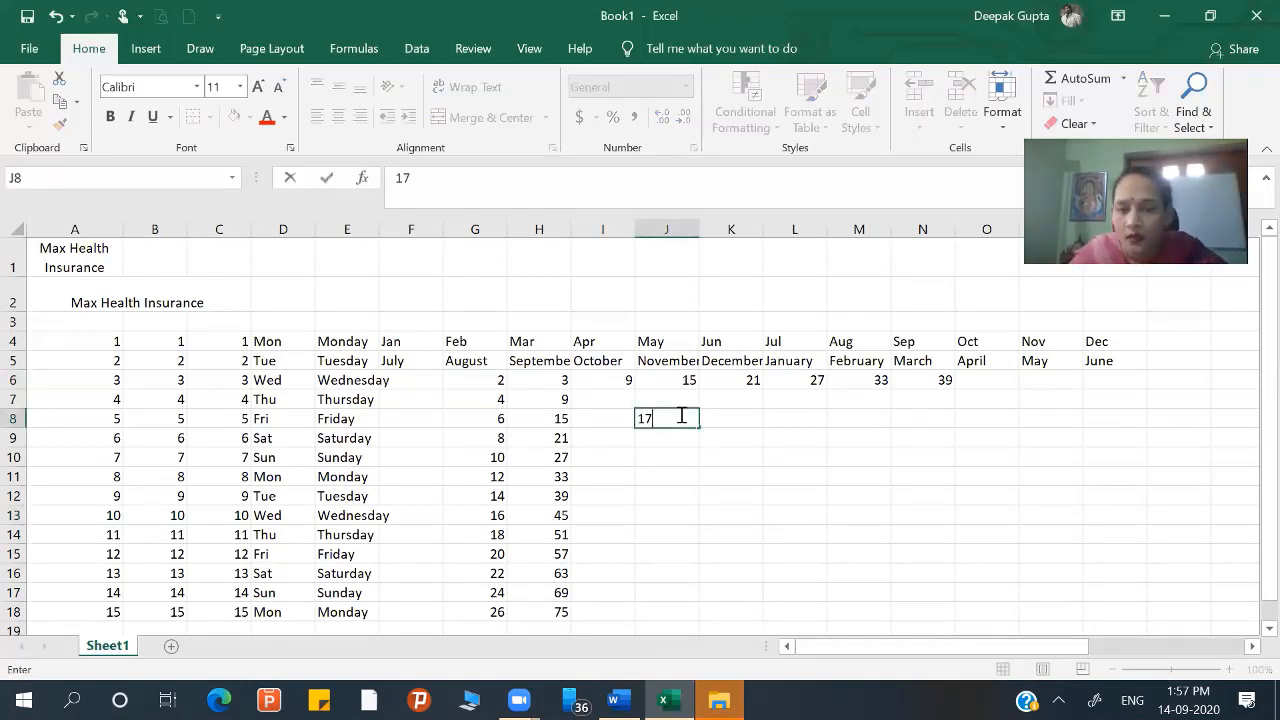
key("Return")
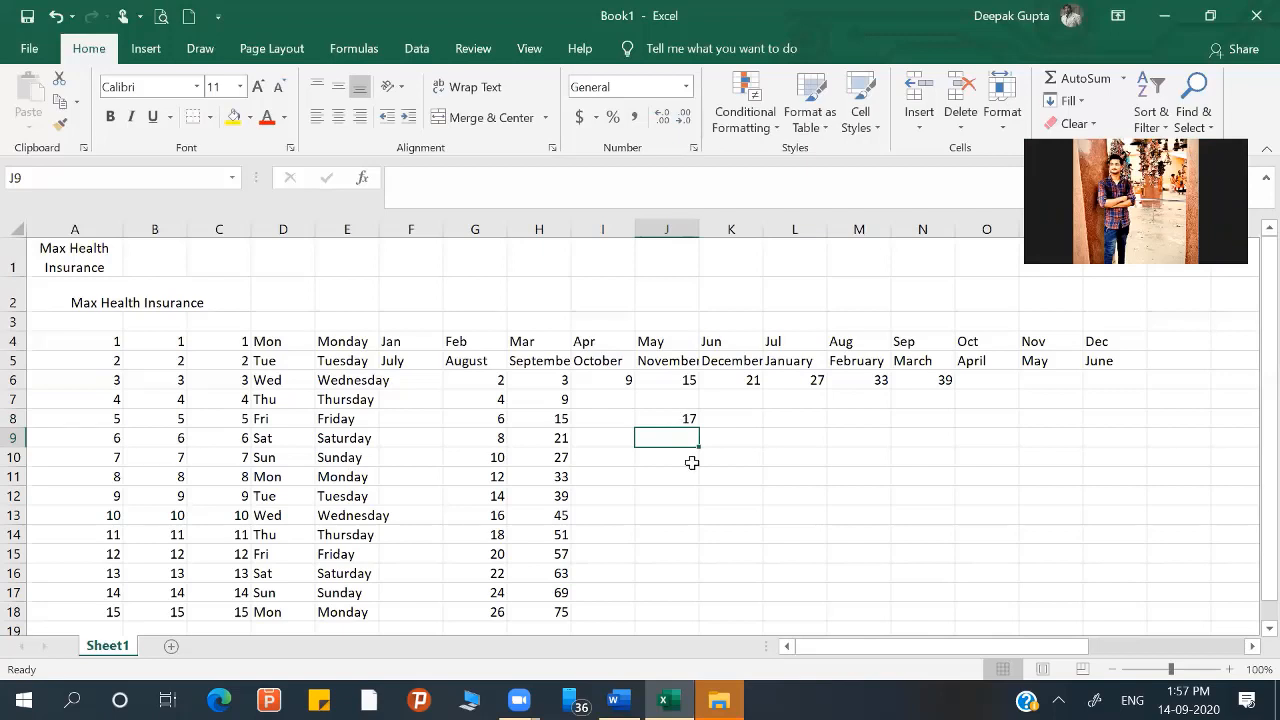
type("51")
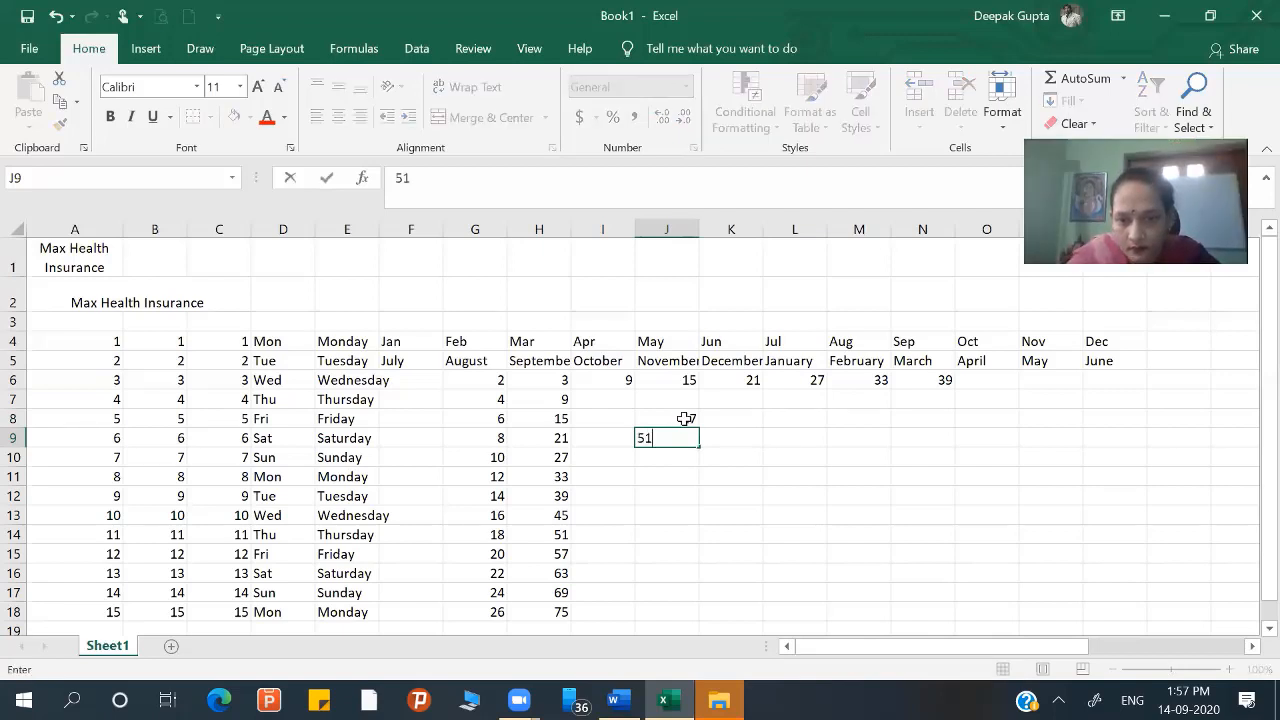
left_click(687, 419)
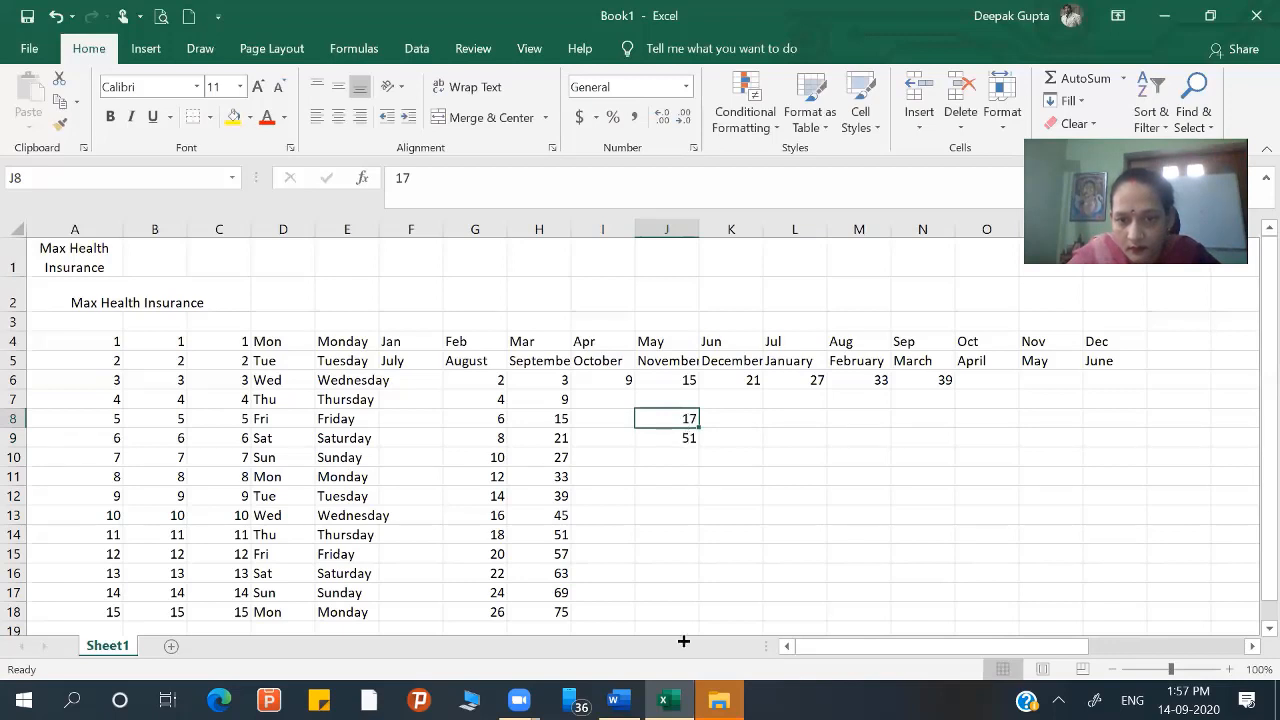
left_click_drag(687, 419, 687, 438)
left_click_drag(682, 640, 682, 640)
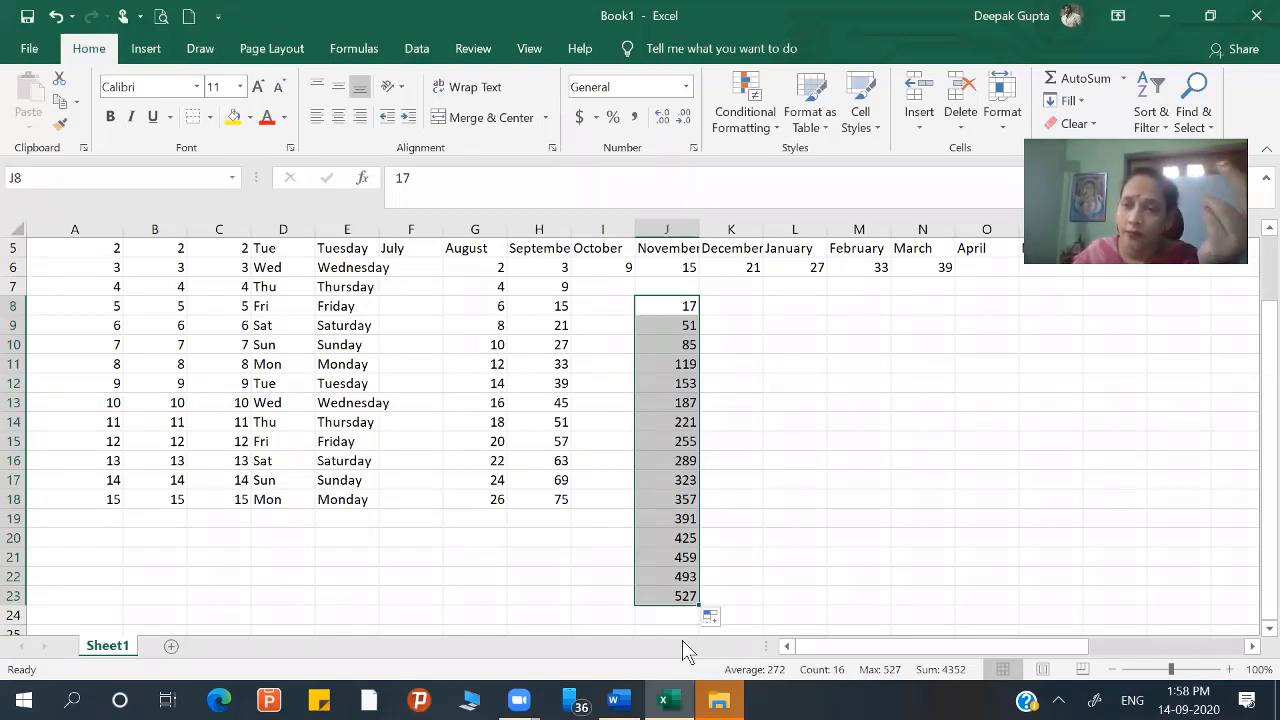
- Enter the dates 1-Jul-2018 in cell K8 and 15-Jul-2018 in cell K9
left_click(727, 303)
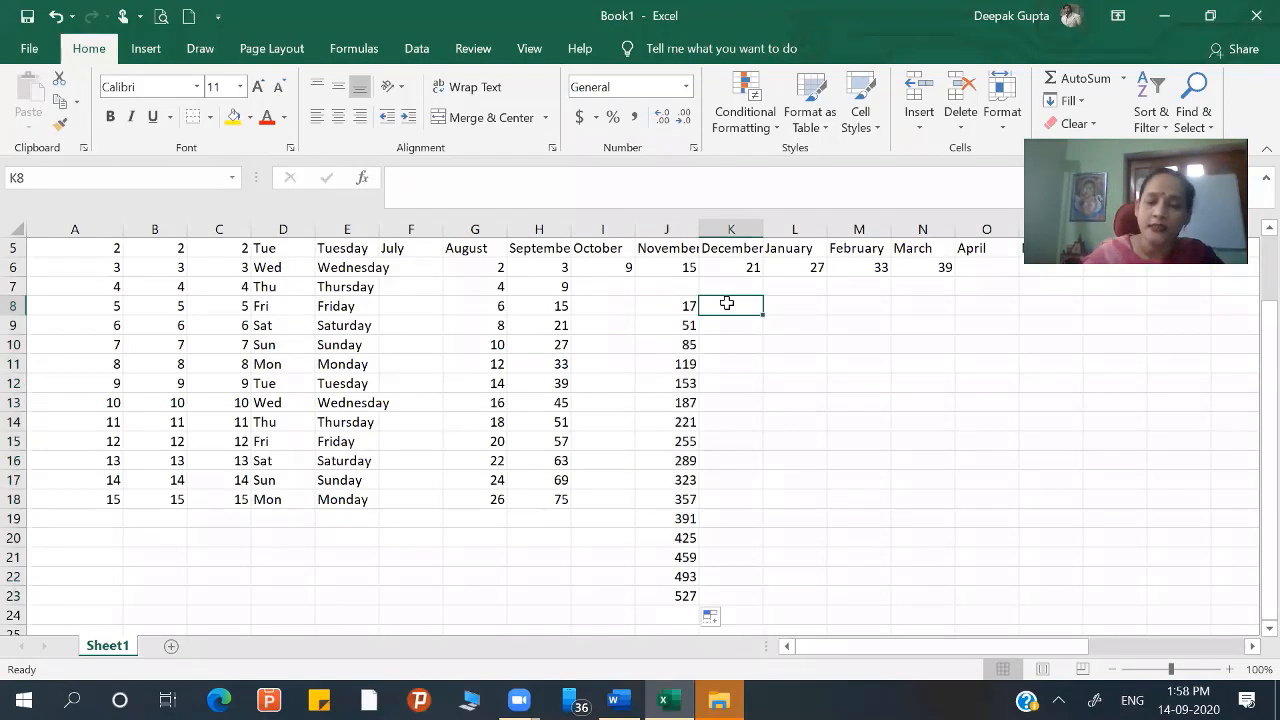
type("1")
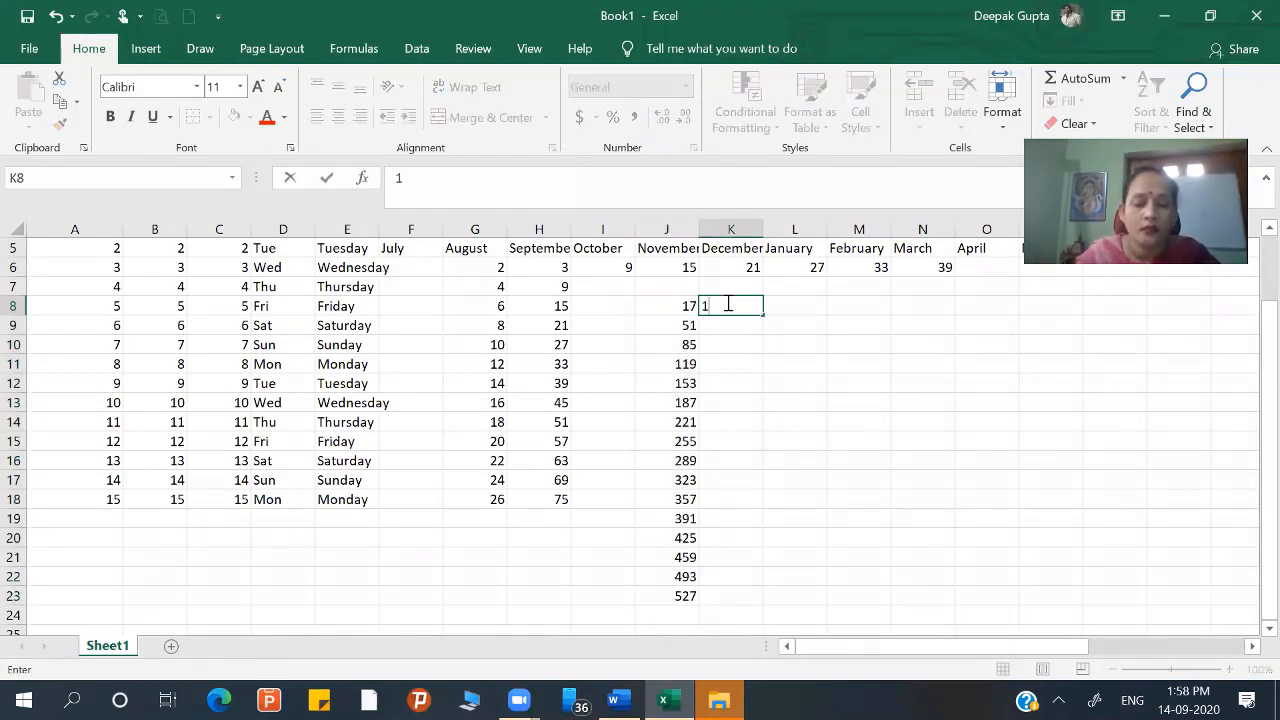
type("-J")
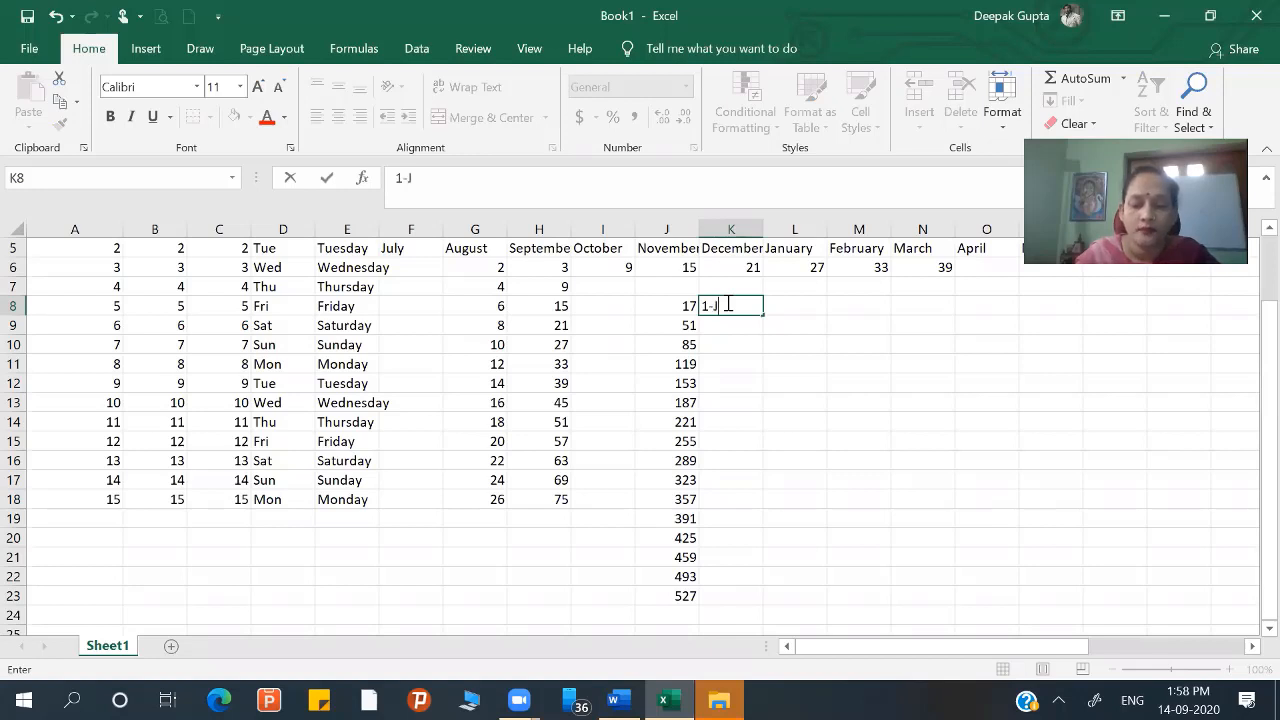
type("u")
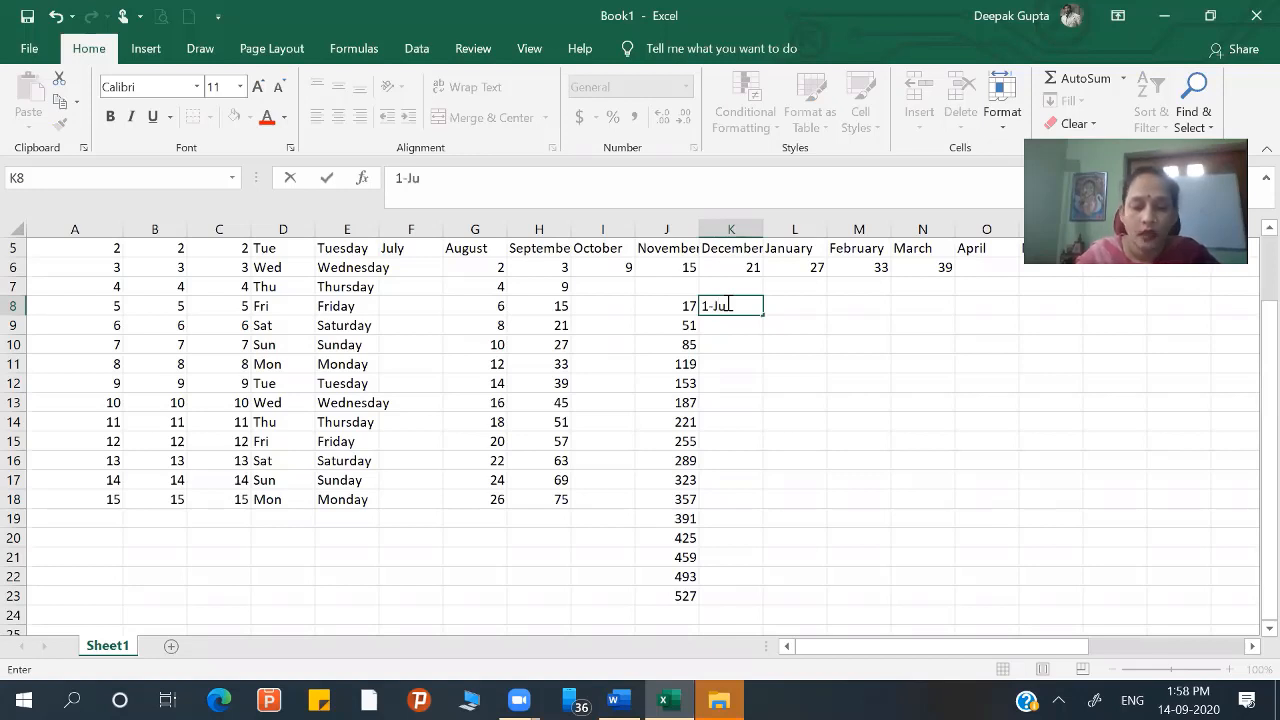
type("l-")
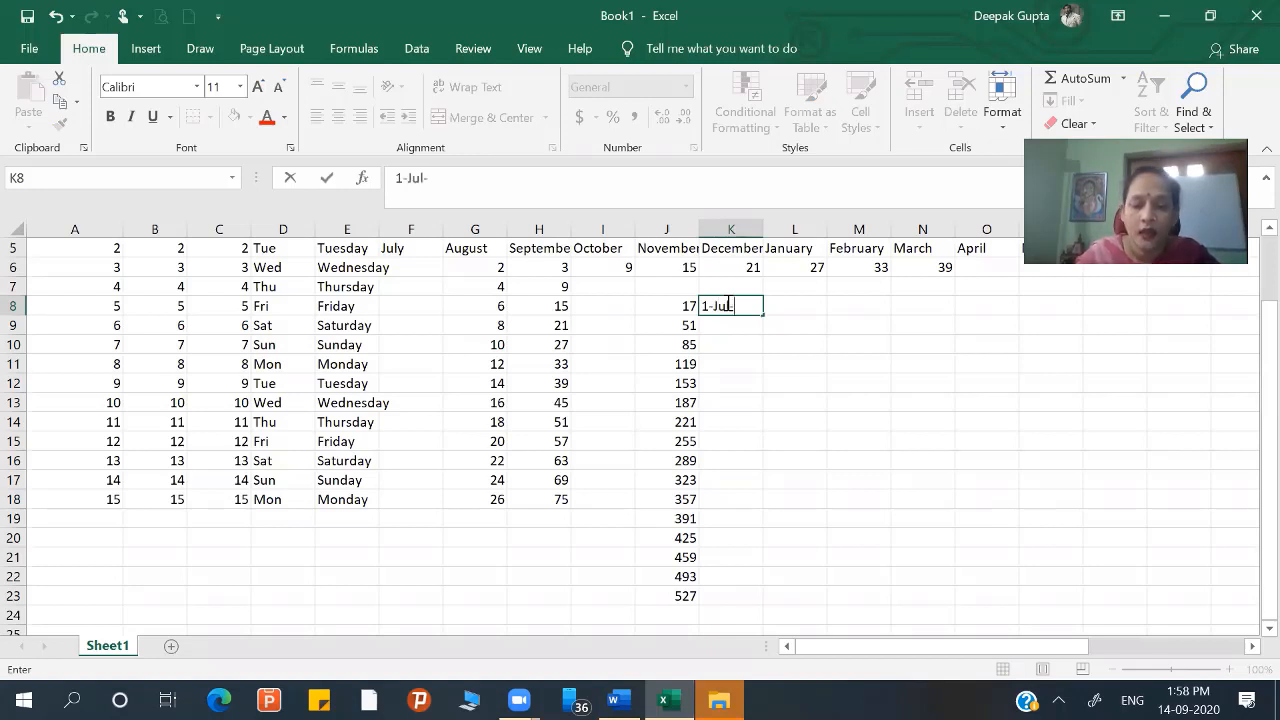
type("1")
type("01")
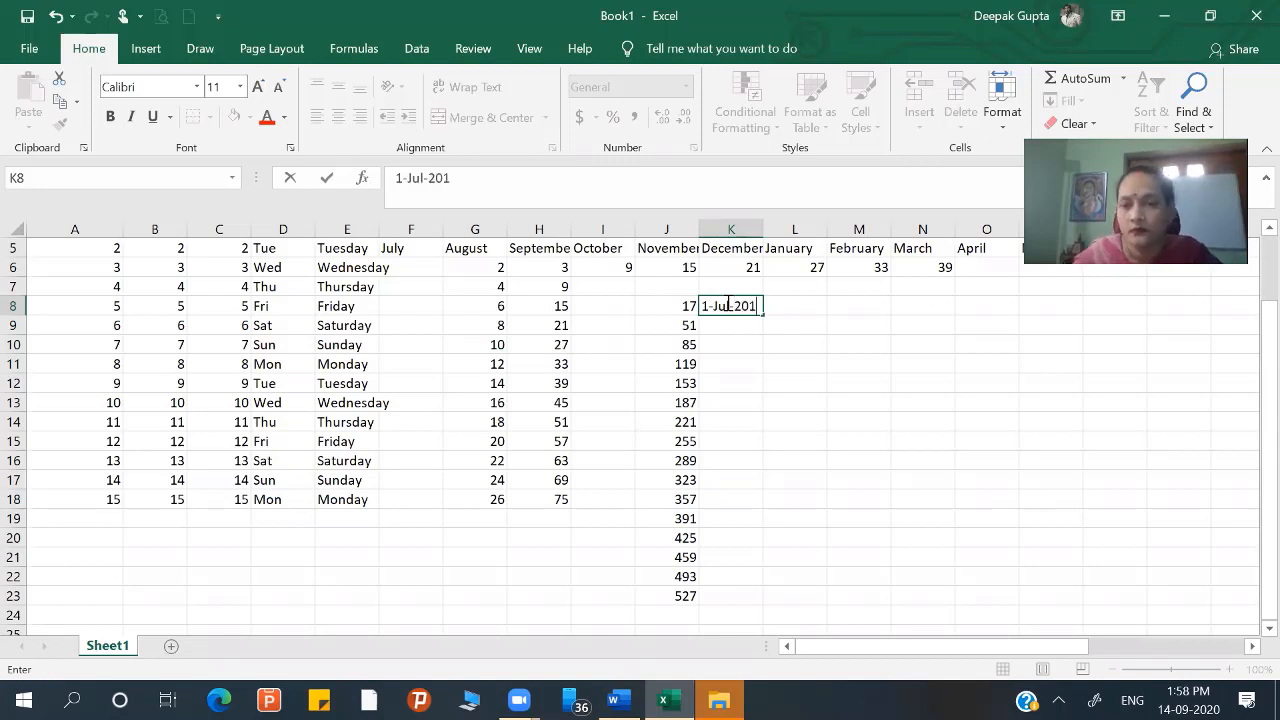
type("8")
key("Return")
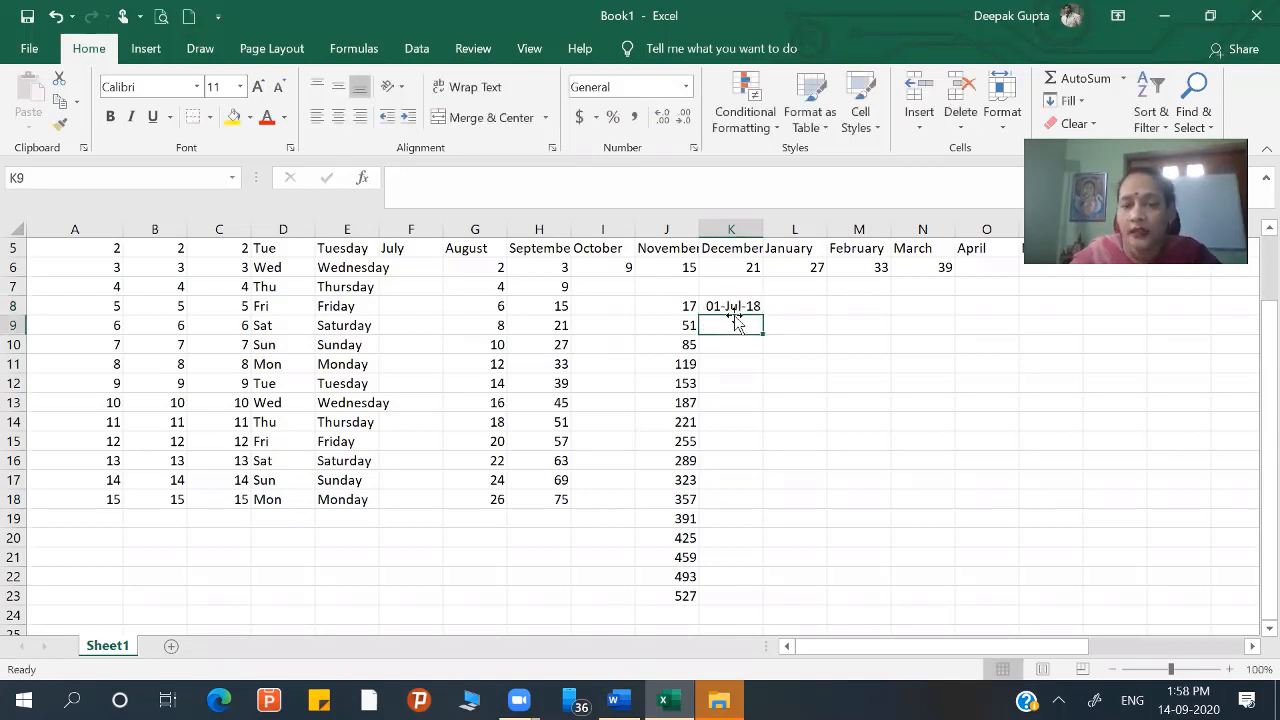
type("15")
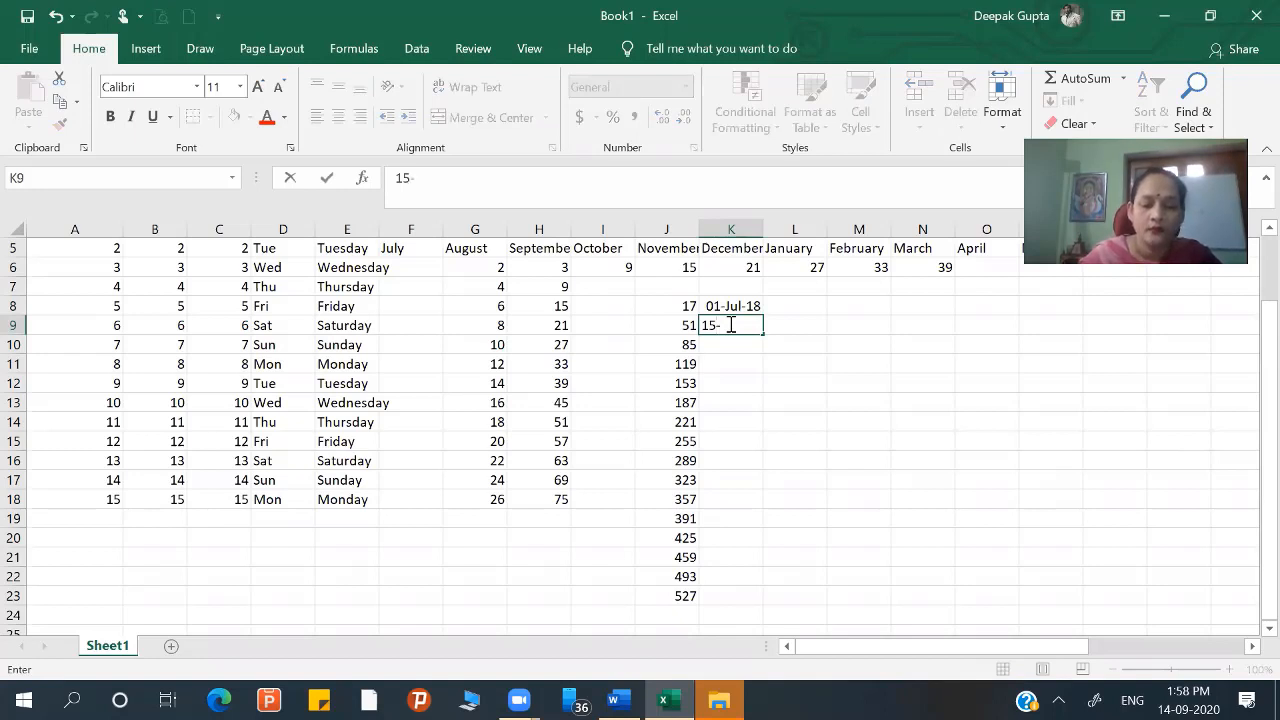
type("-Jul")
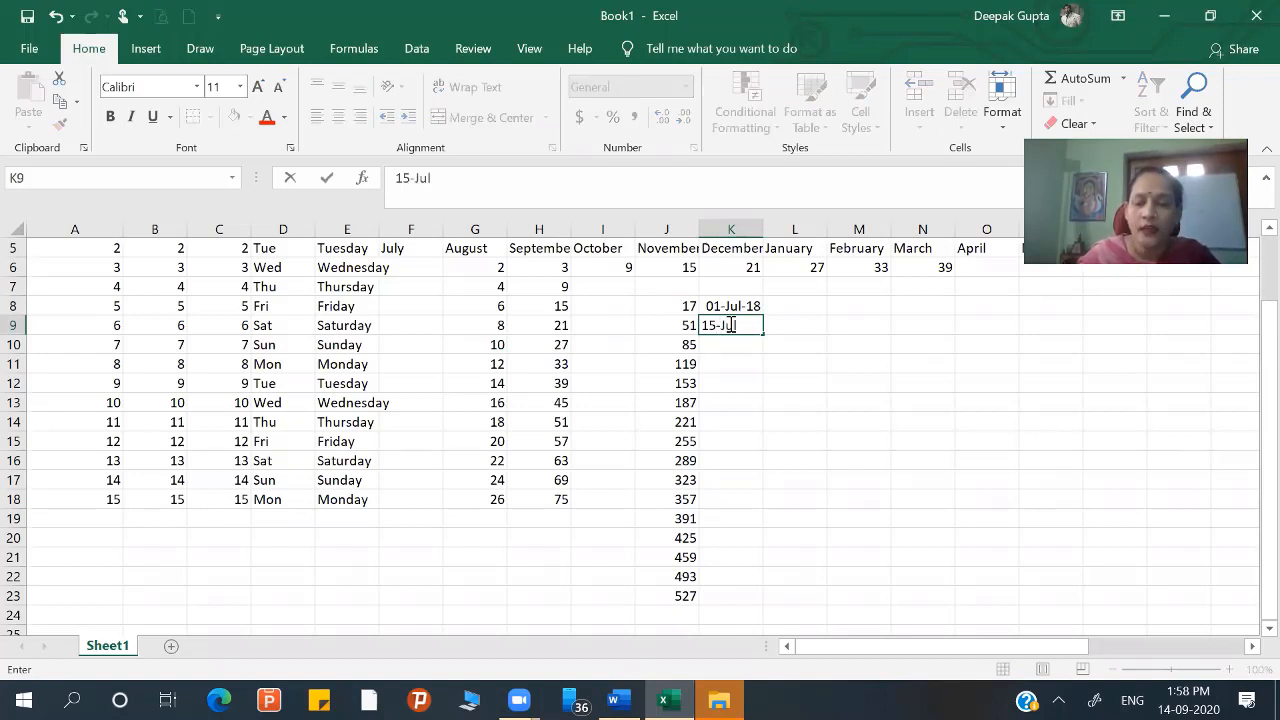
type("-2018")
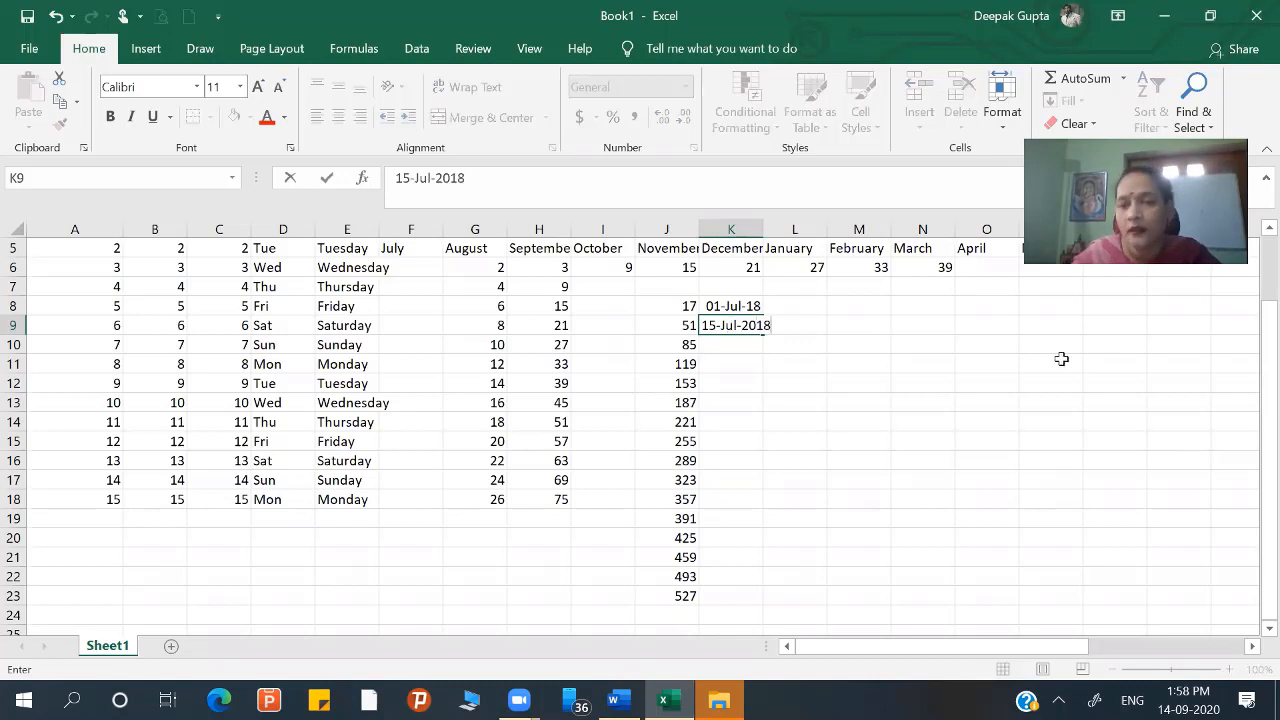
key("Return")
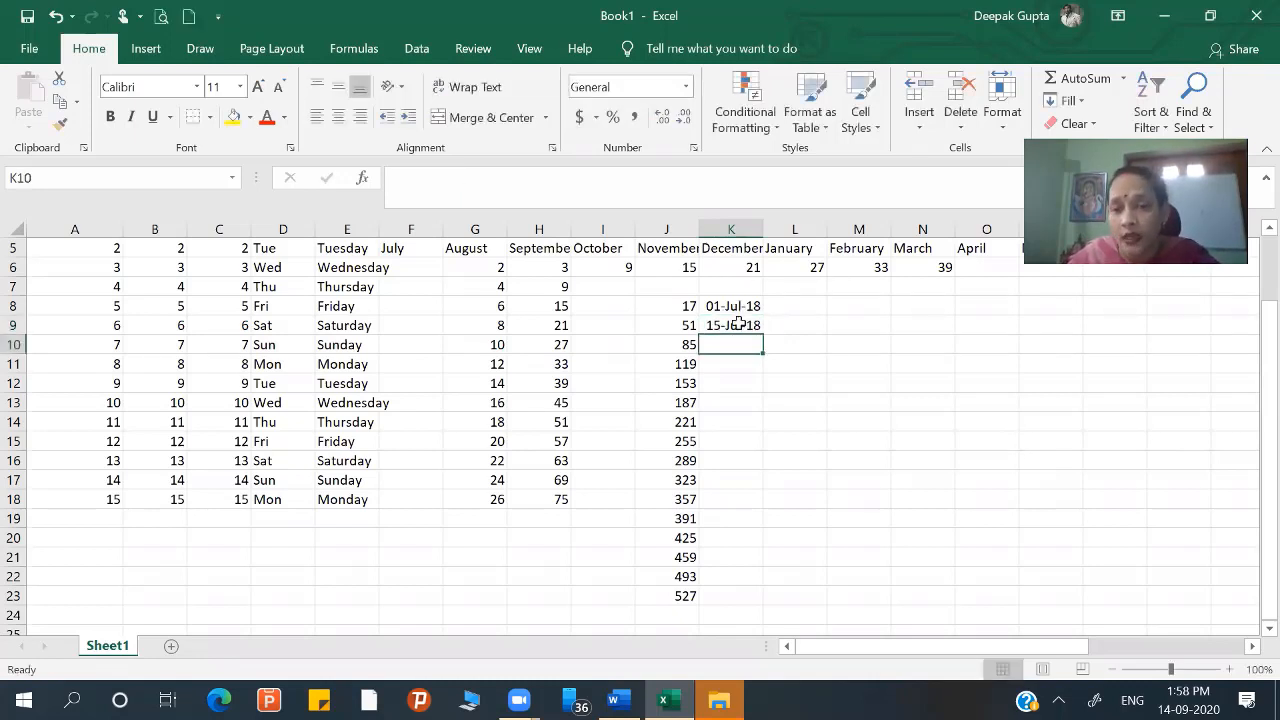
- Auto-fill the dates in K8 and K9 down to K24 and widen column K so every date fits
left_click_drag(733, 306, 746, 326)
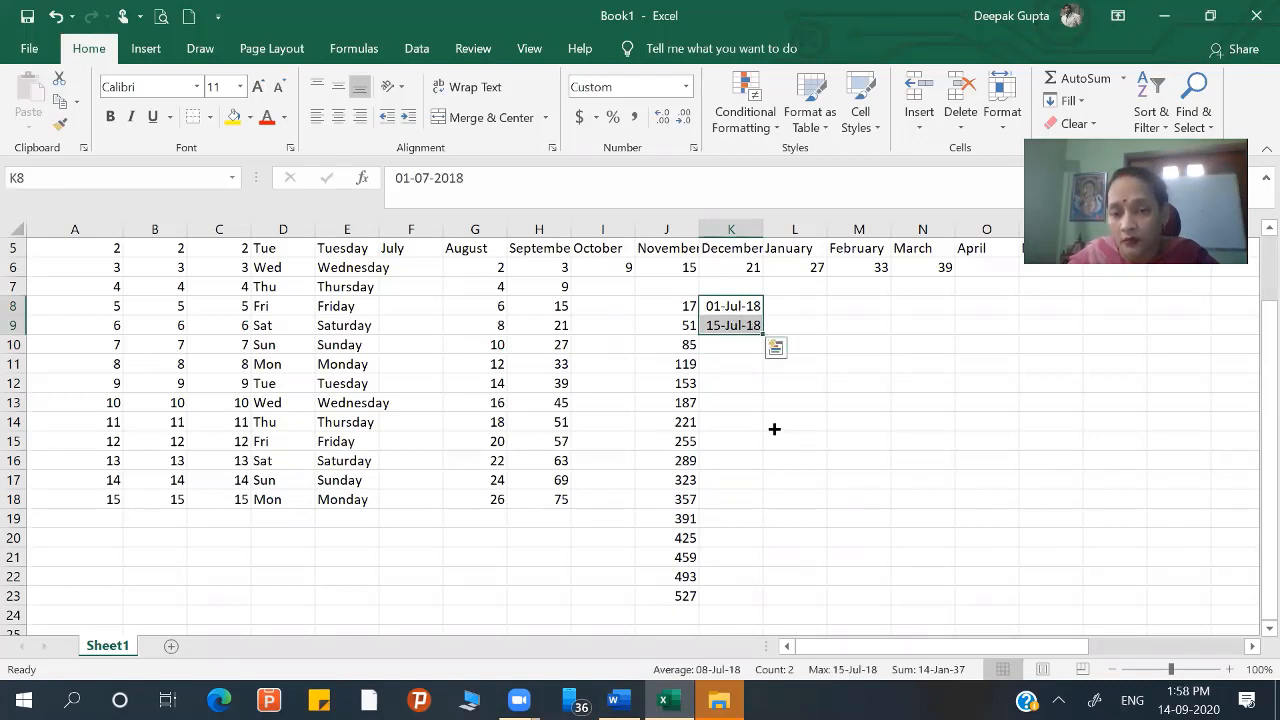
left_click_drag(766, 622, 770, 630)
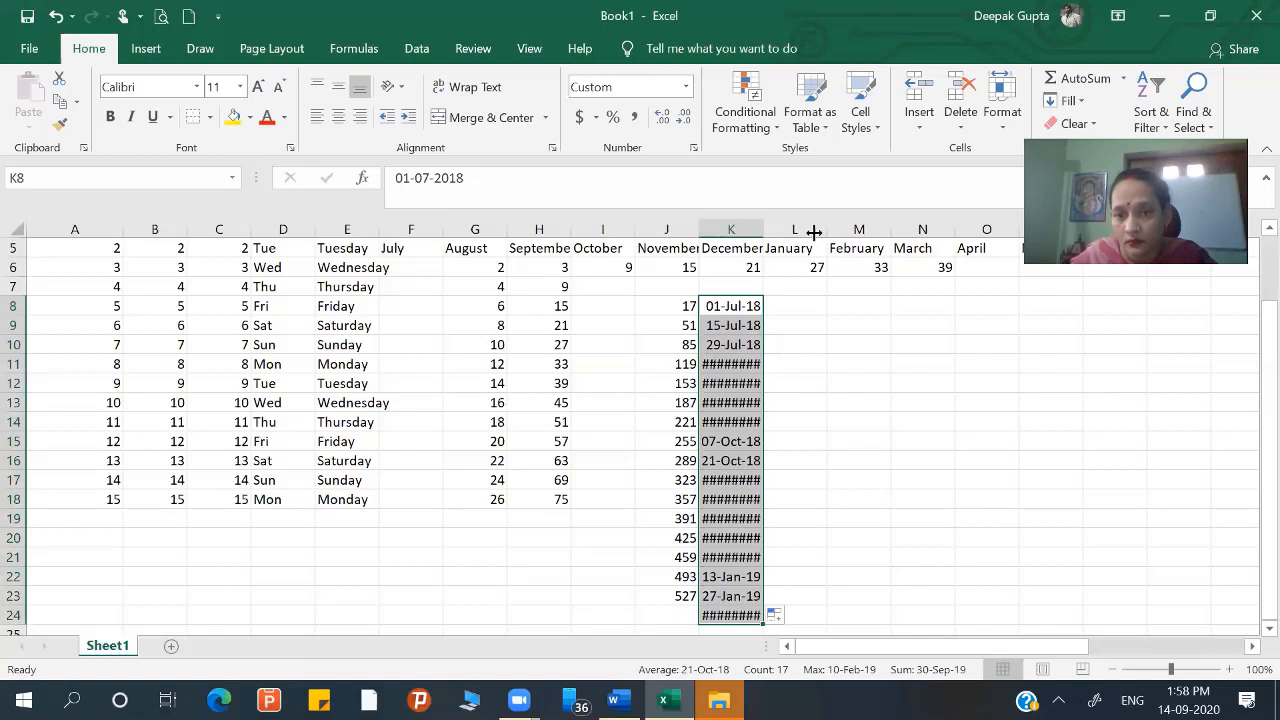
left_click_drag(814, 232, 843, 232)
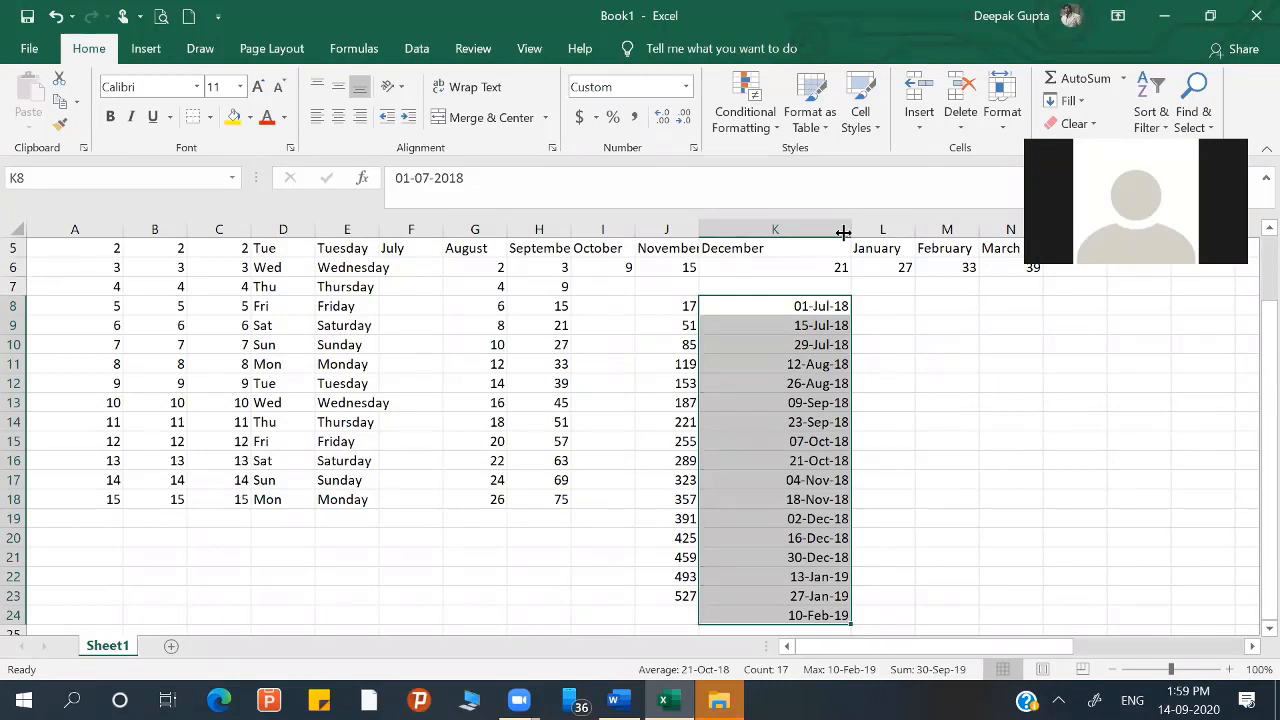
left_click(419, 327)
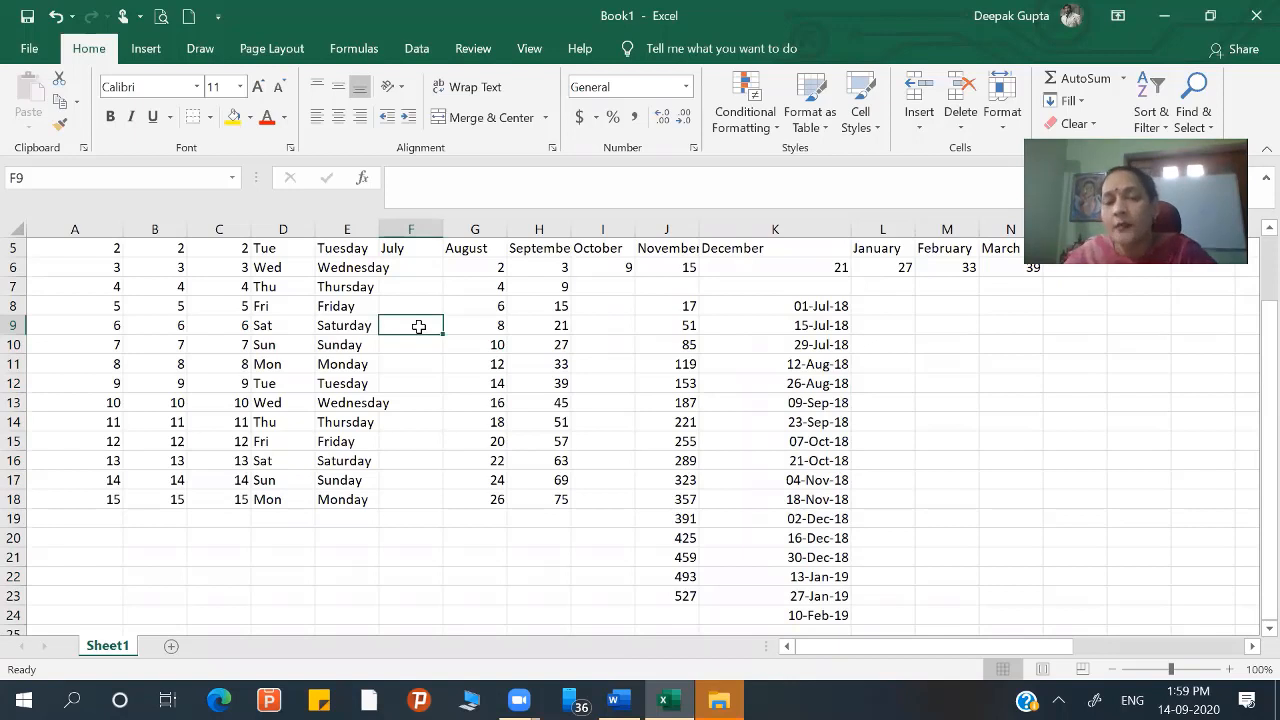
- Format cell J10 as Currency with the $ symbol and two decimal places
left_click(659, 347)
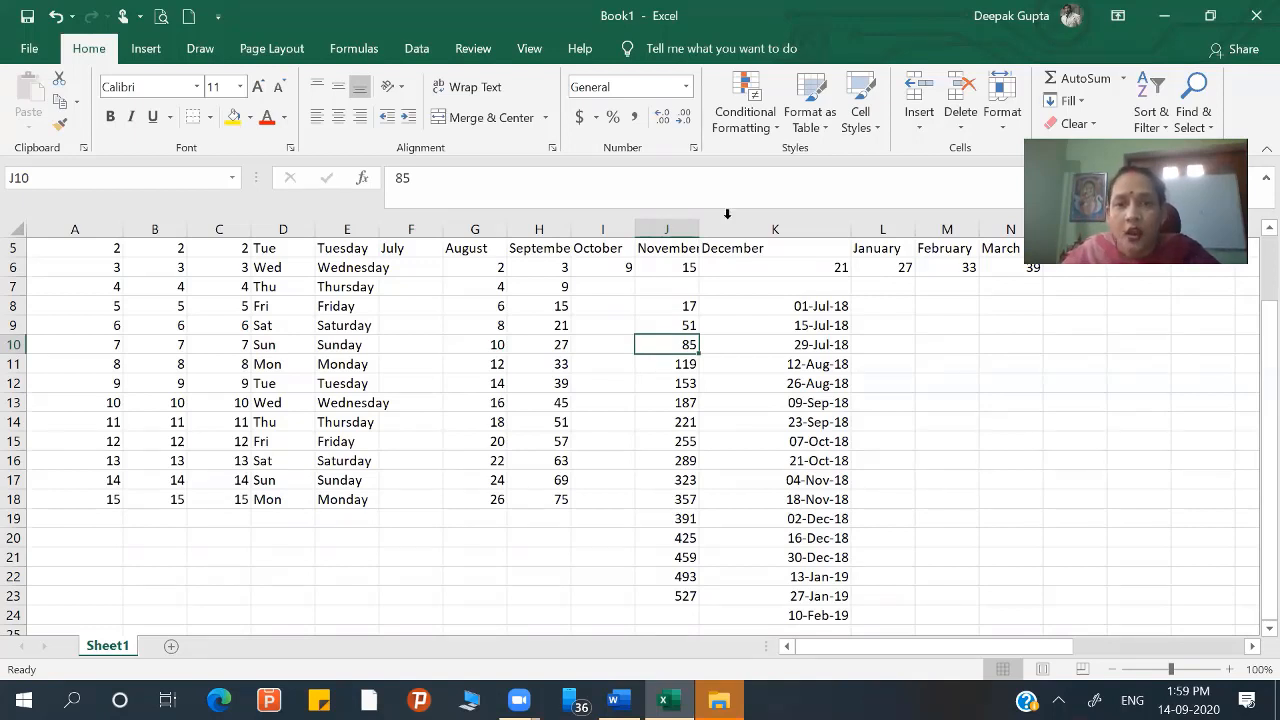
left_click(694, 148)
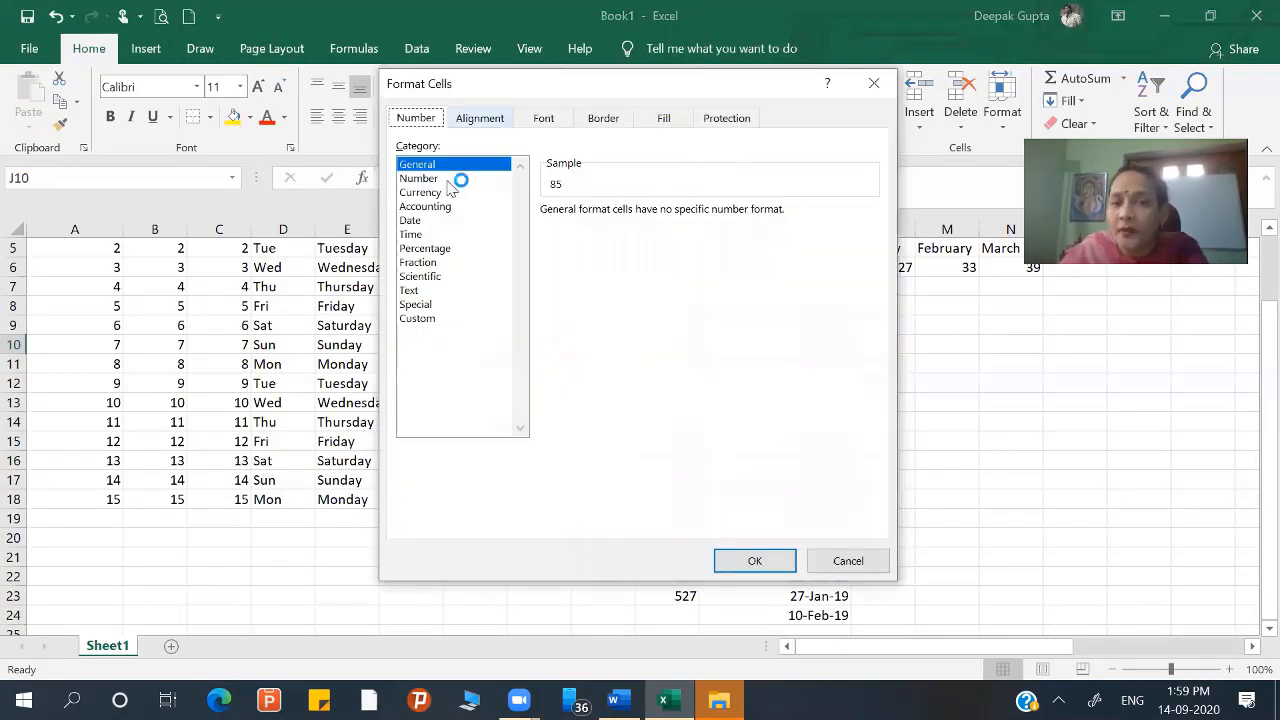
left_click(441, 177)
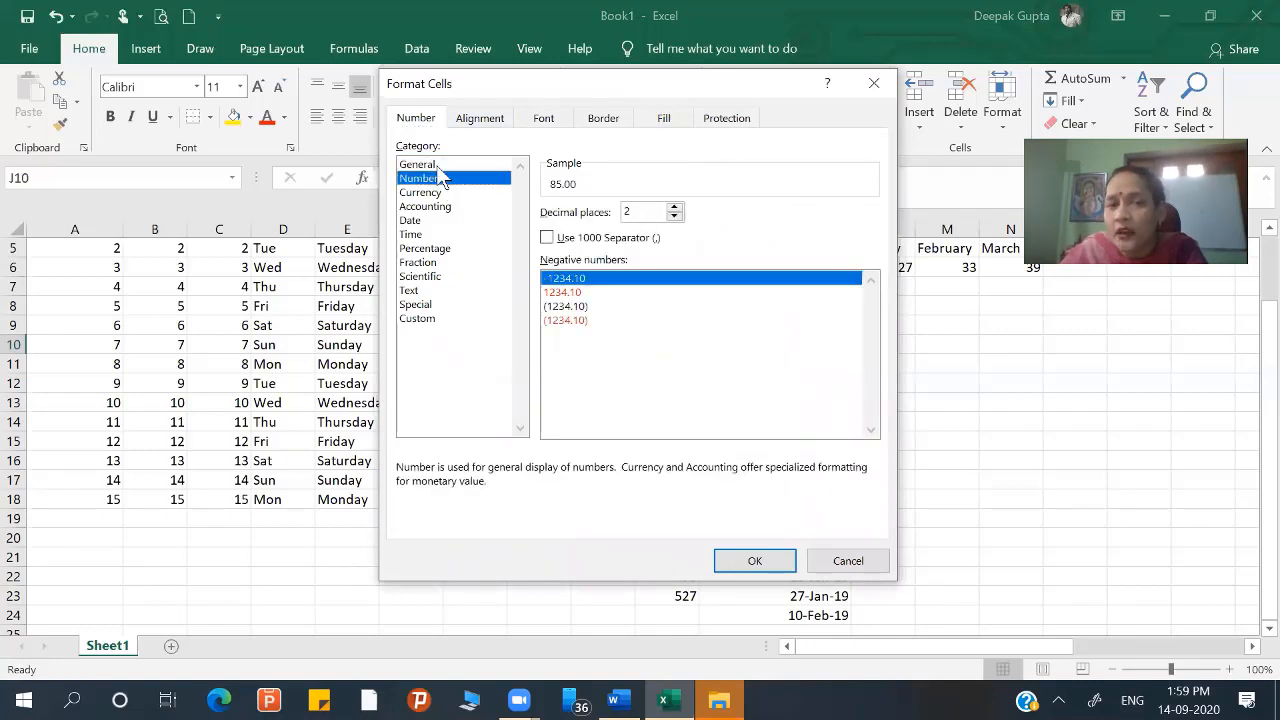
left_click(440, 166)
left_click(442, 180)
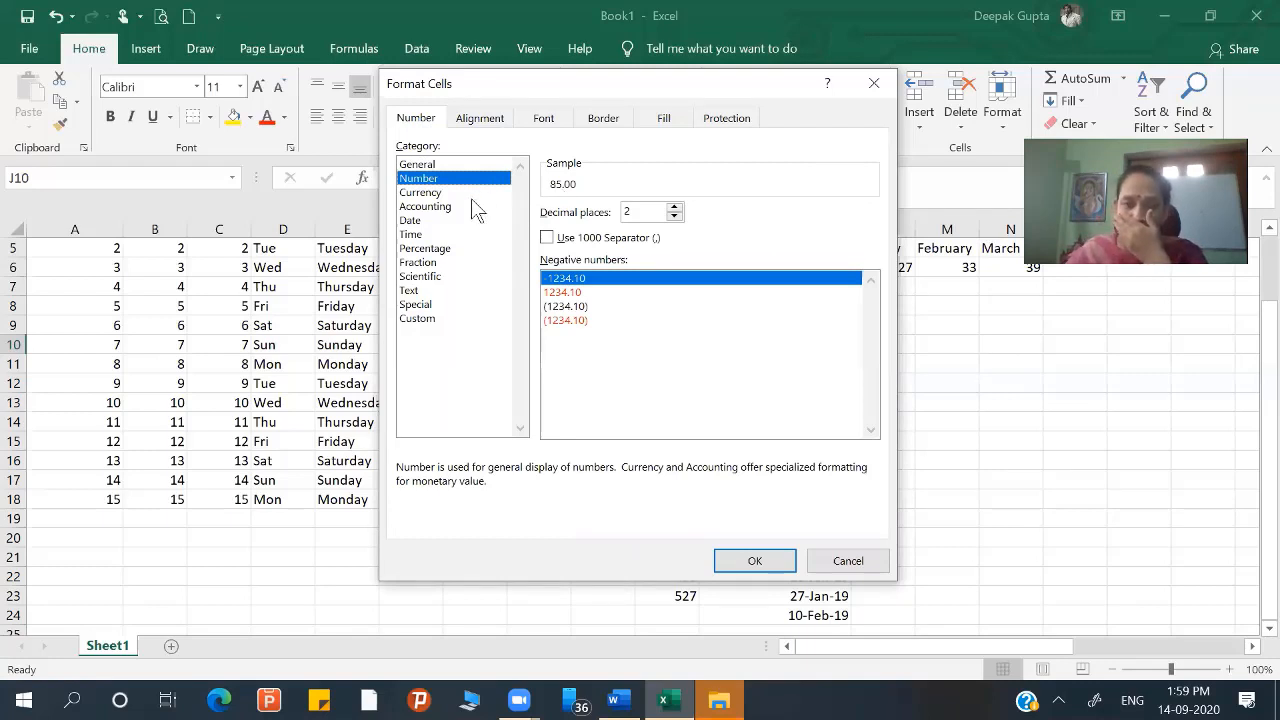
left_click(471, 196)
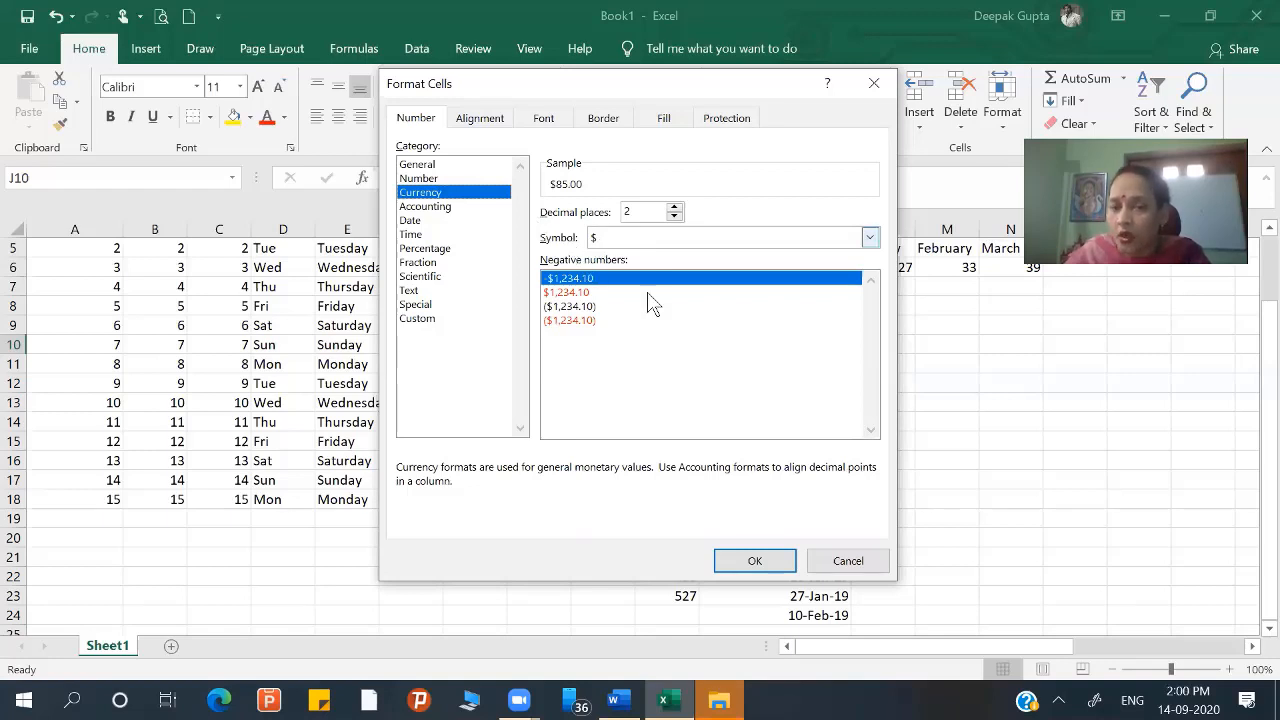
left_click(754, 561)
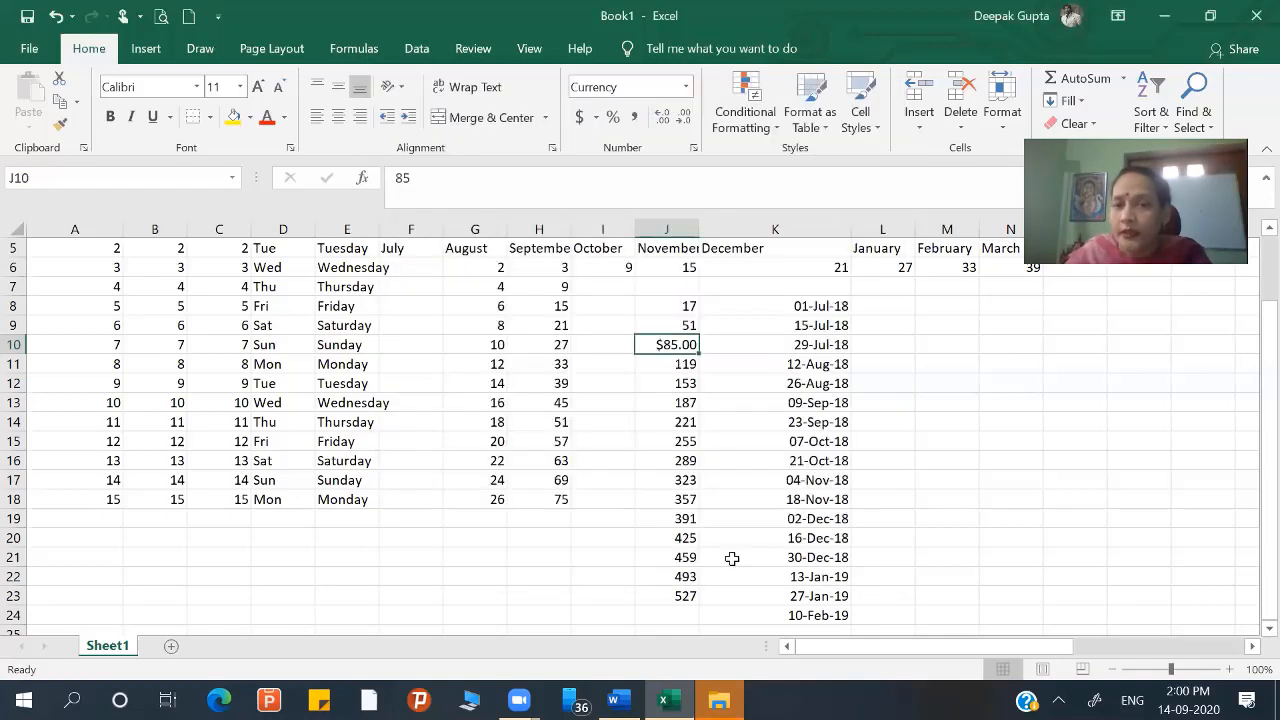
- Format cell J11 as Currency with the ₹ English (India) symbol and two decimal places
left_click(655, 365)
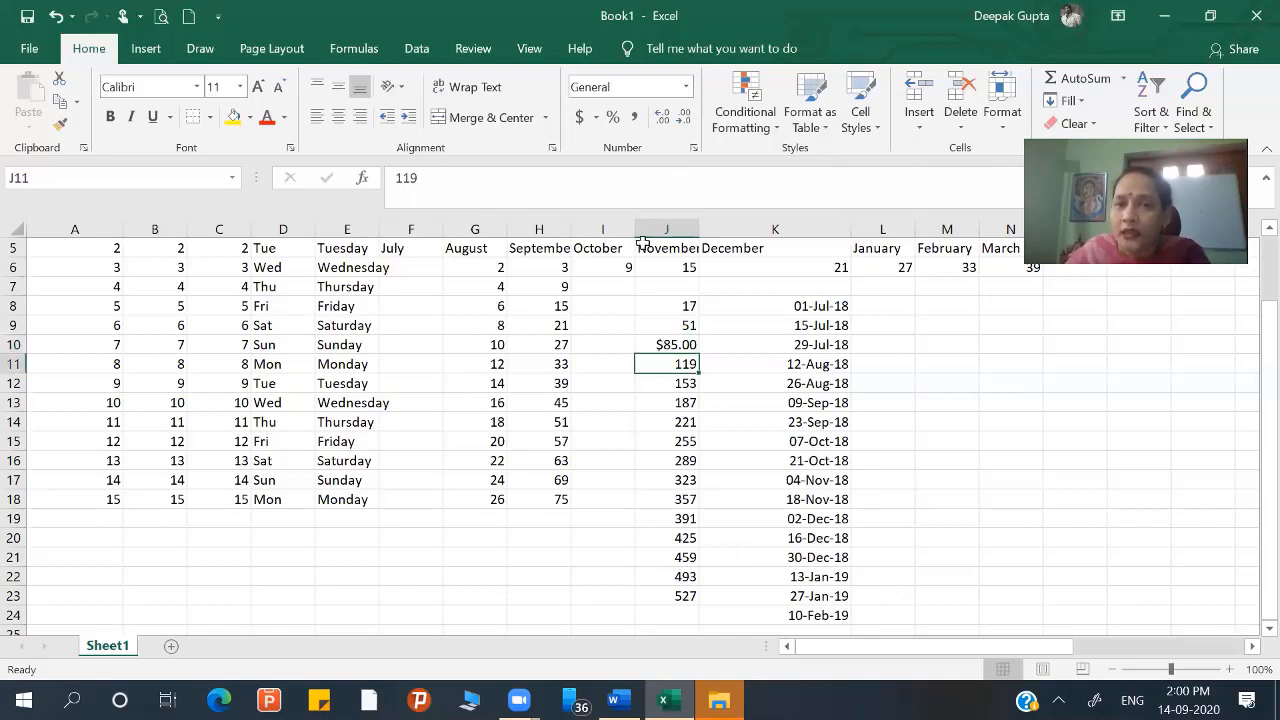
left_click(693, 148)
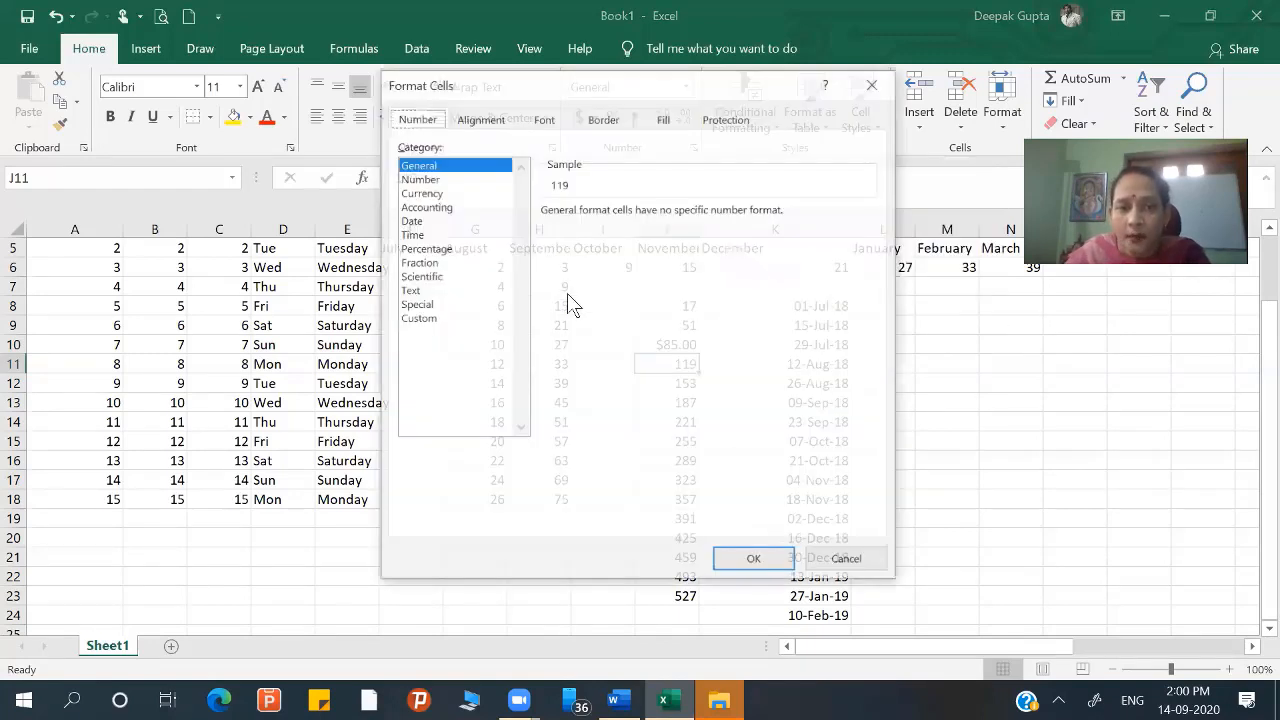
left_click(430, 192)
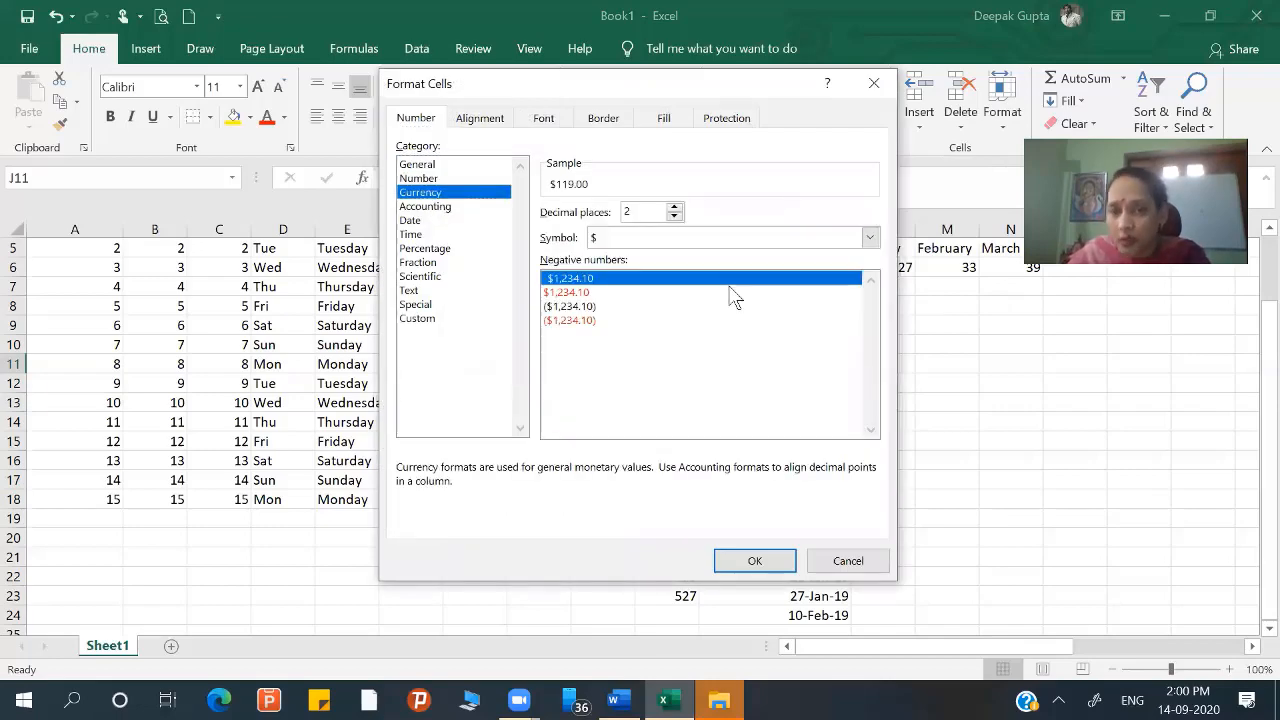
left_click(869, 237)
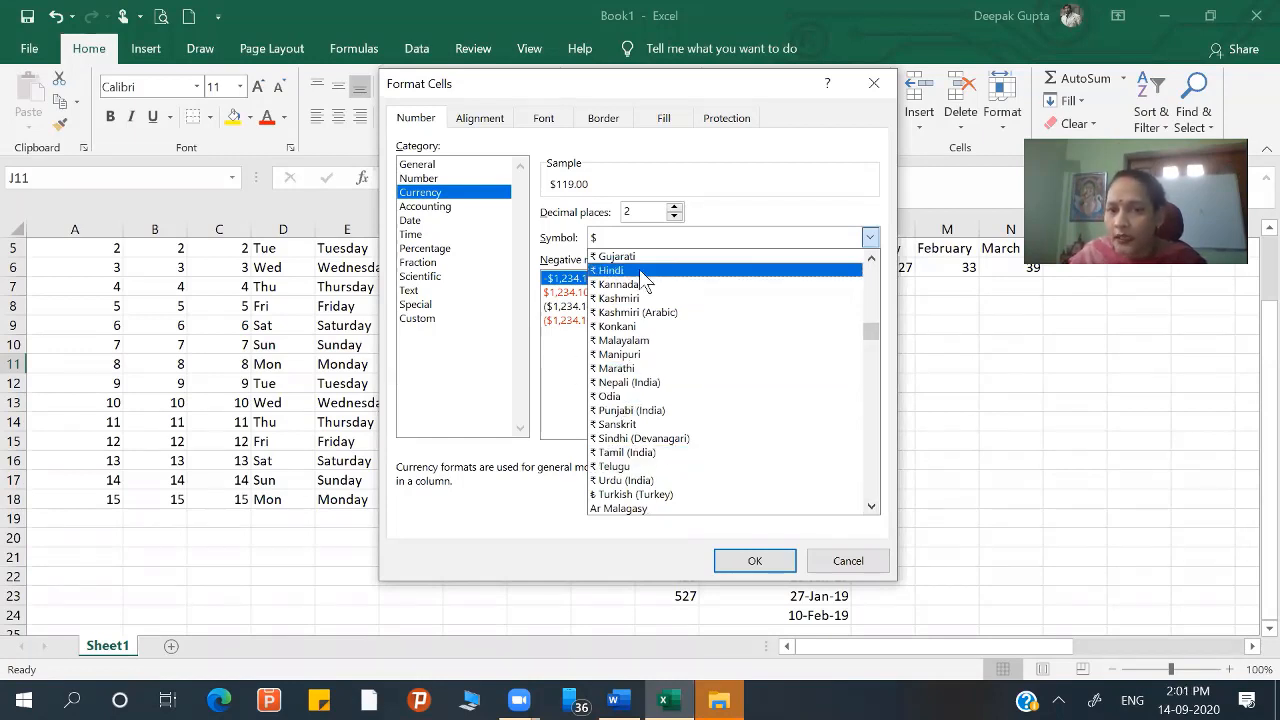
left_click(872, 258)
scroll(815, 258, "up", 2)
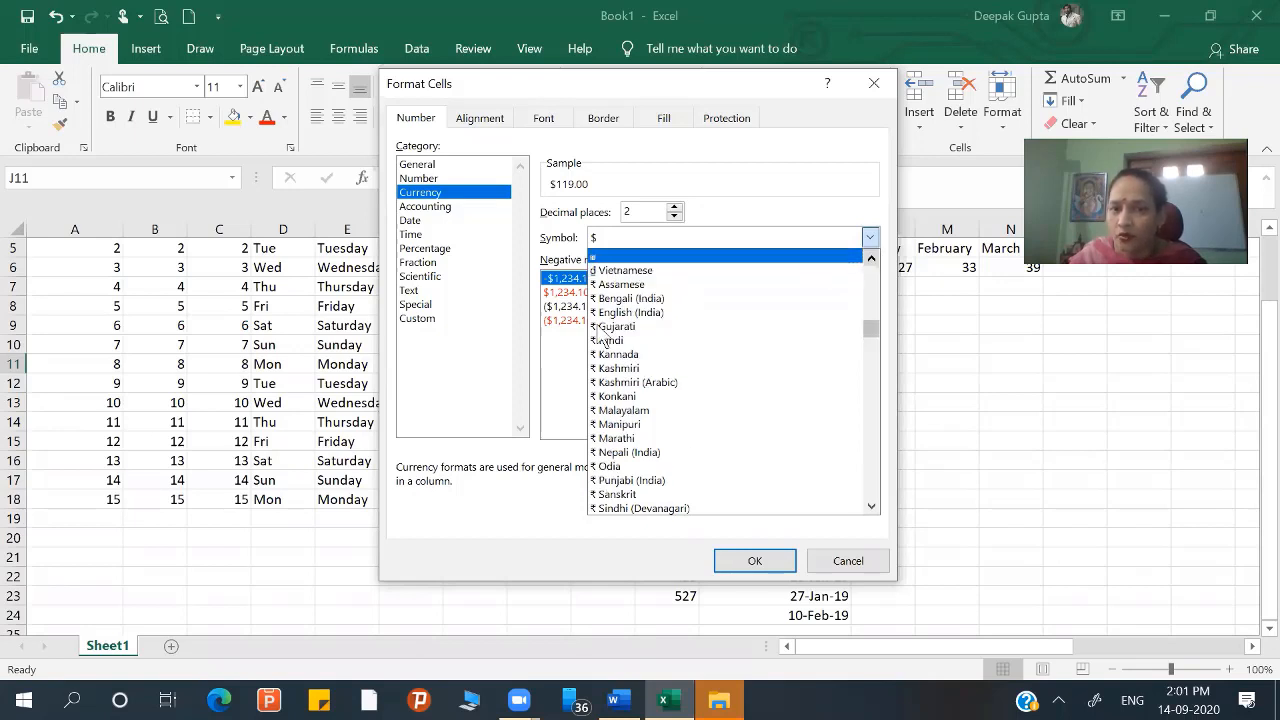
scroll(613, 326, "up", 1)
left_click(613, 326)
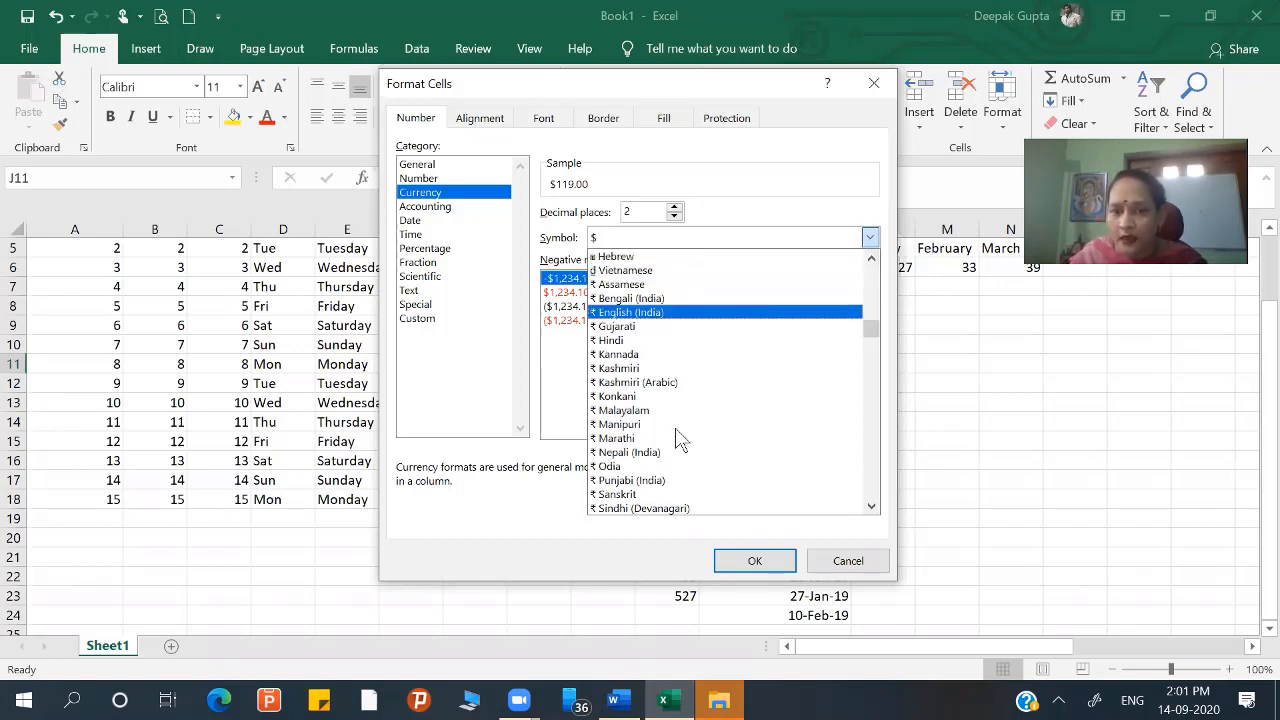
left_click(755, 558)
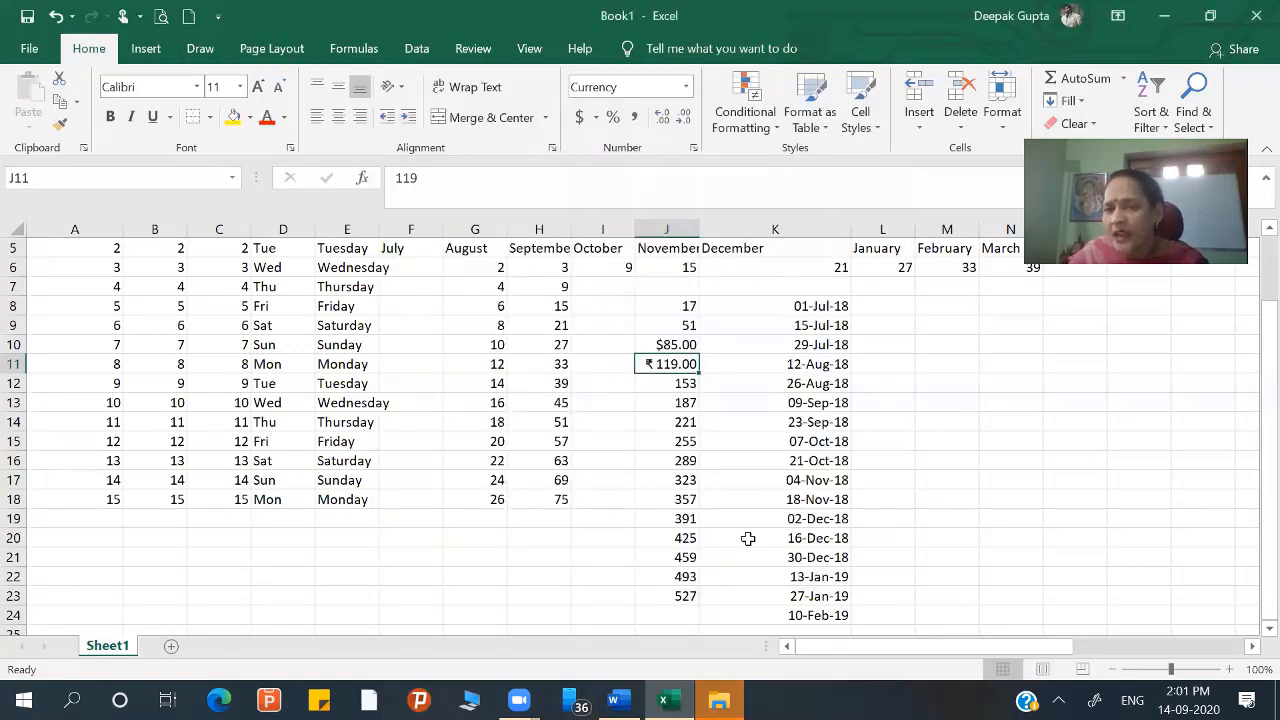
left_click(677, 400)
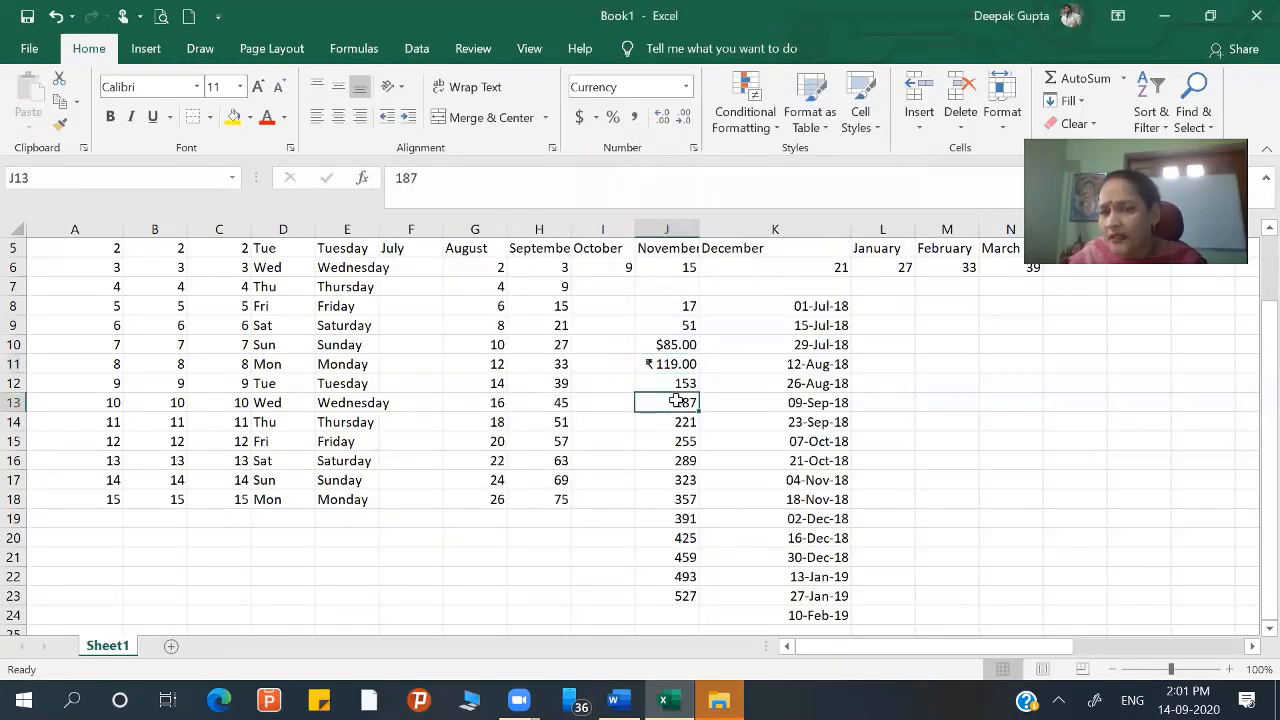
left_click_drag(677, 402, 680, 596)
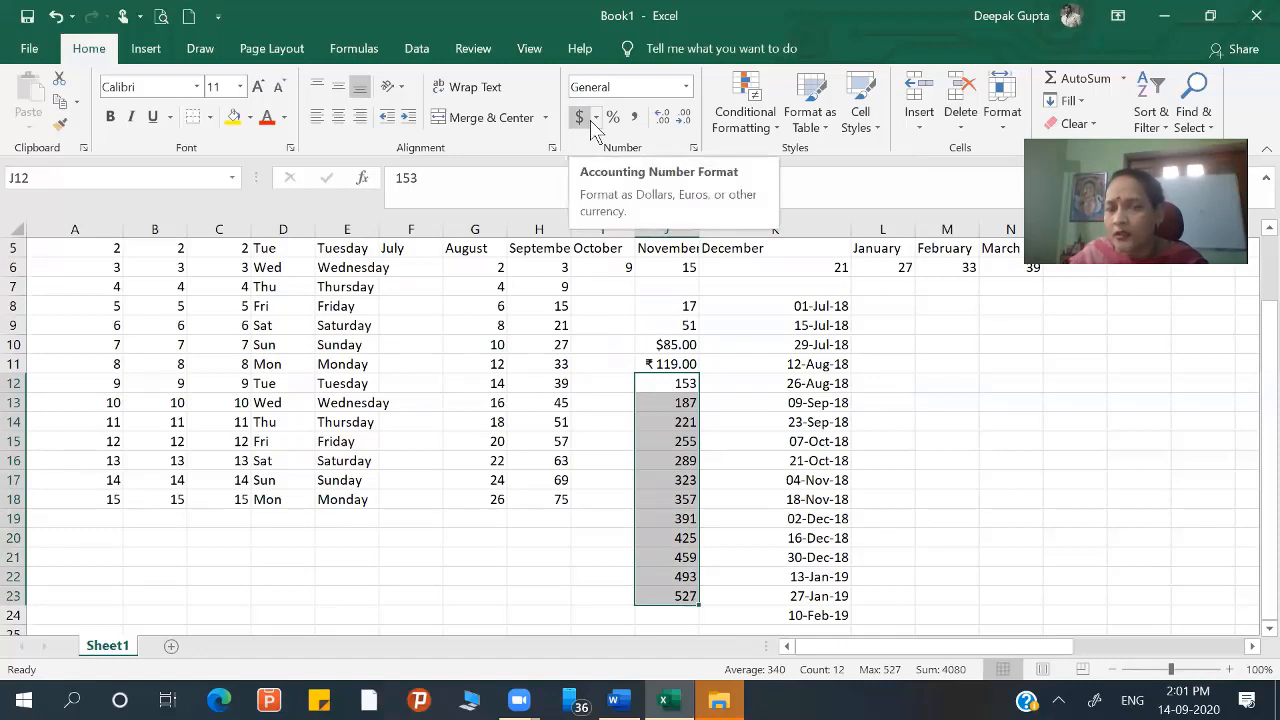
left_click(596, 118)
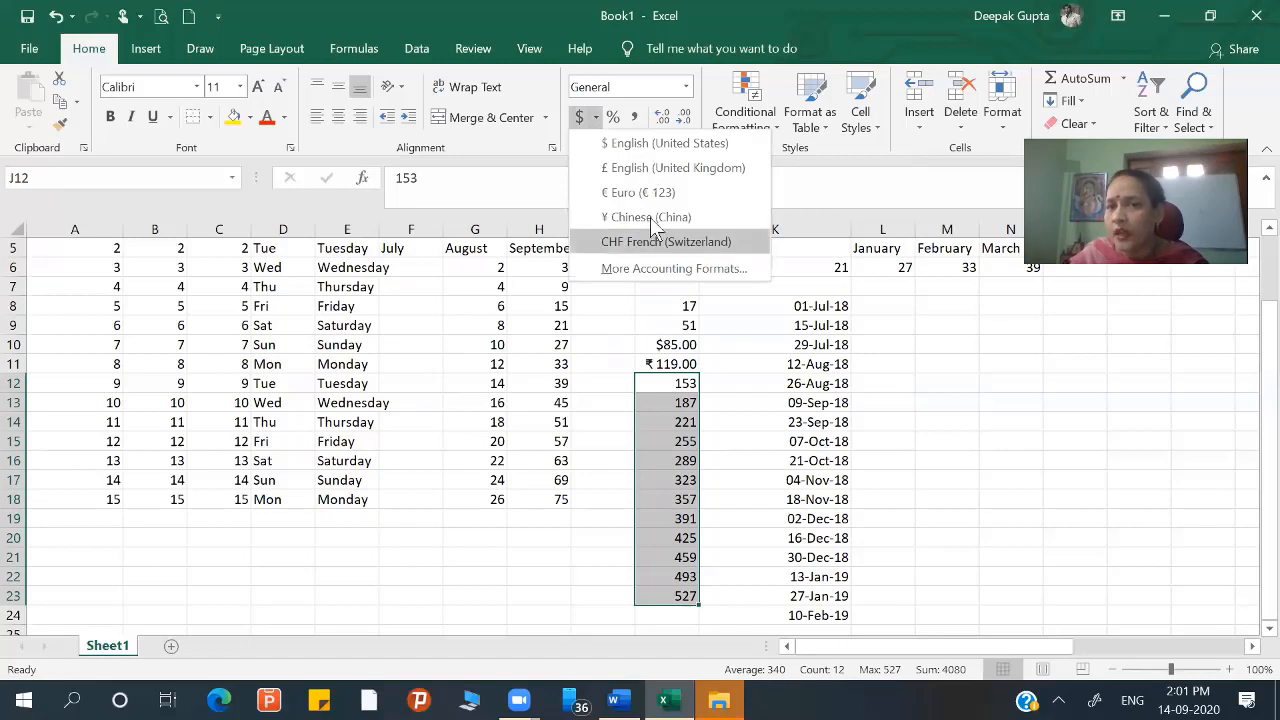
- Copy cell J11 and paste only its formats onto J12 through J23 with Paste Special
left_click(648, 364)
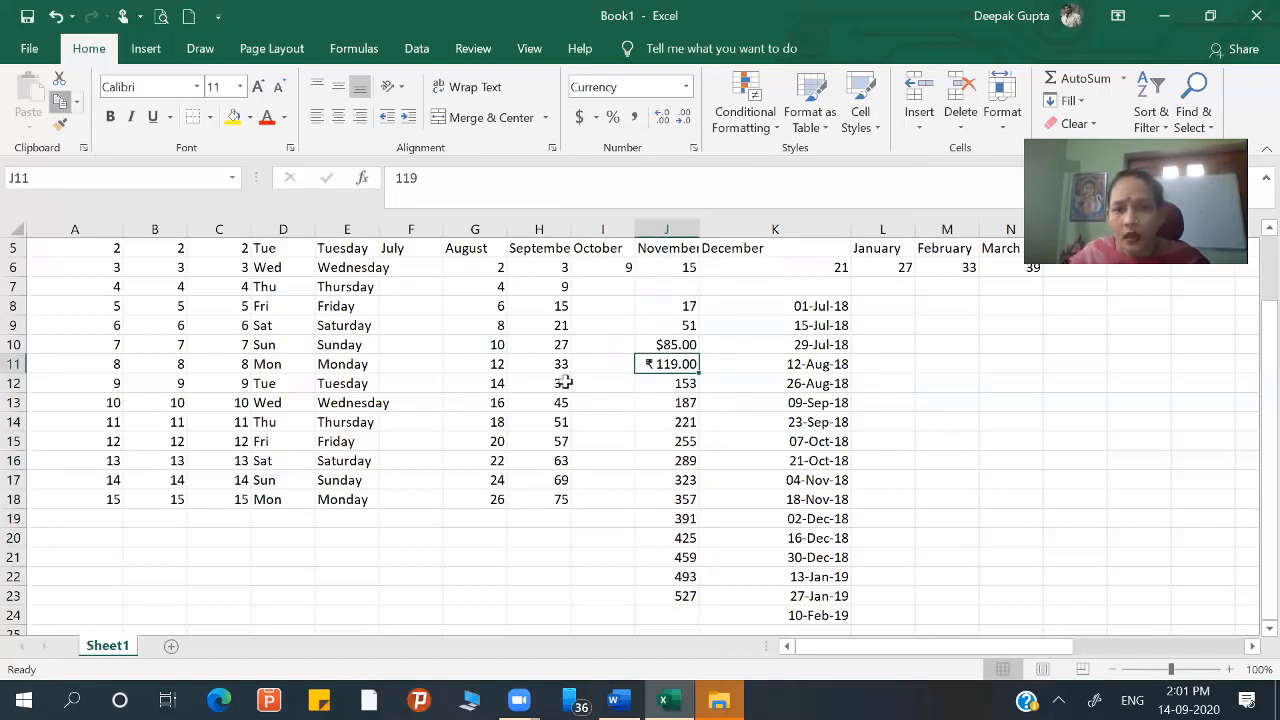
key("ctrl+c")
left_click(640, 384)
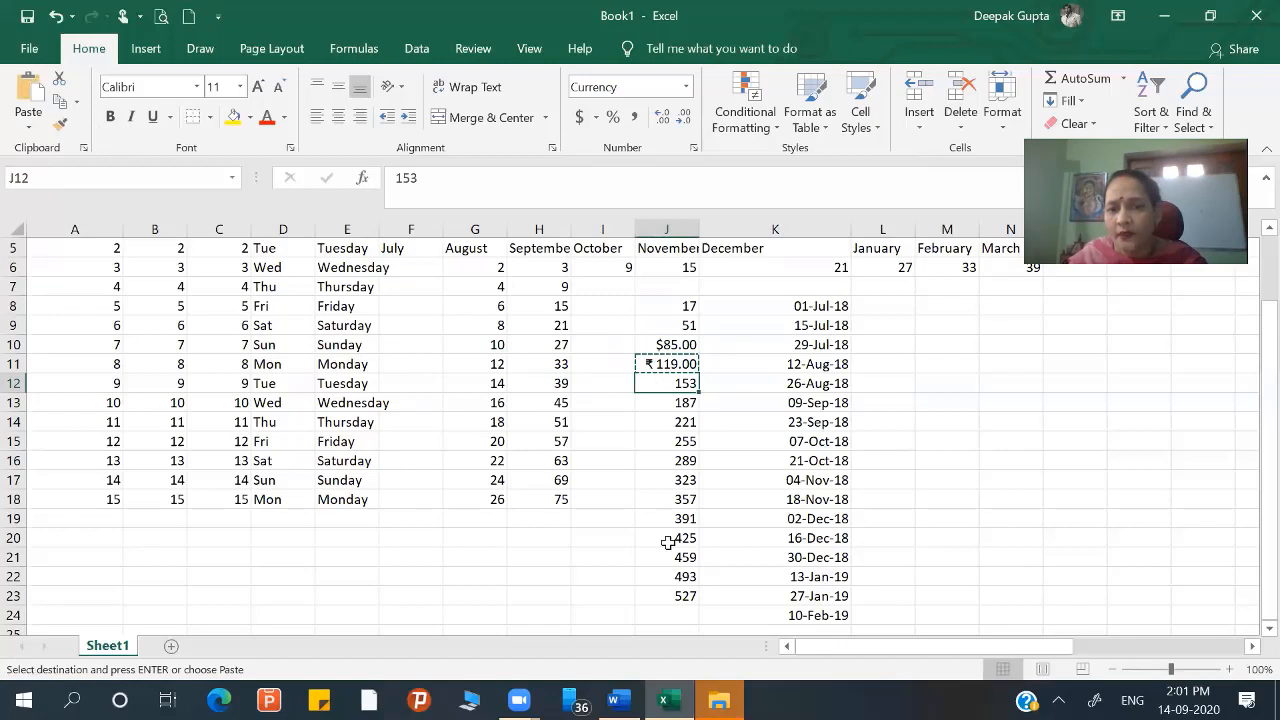
left_click(668, 596, "shift")
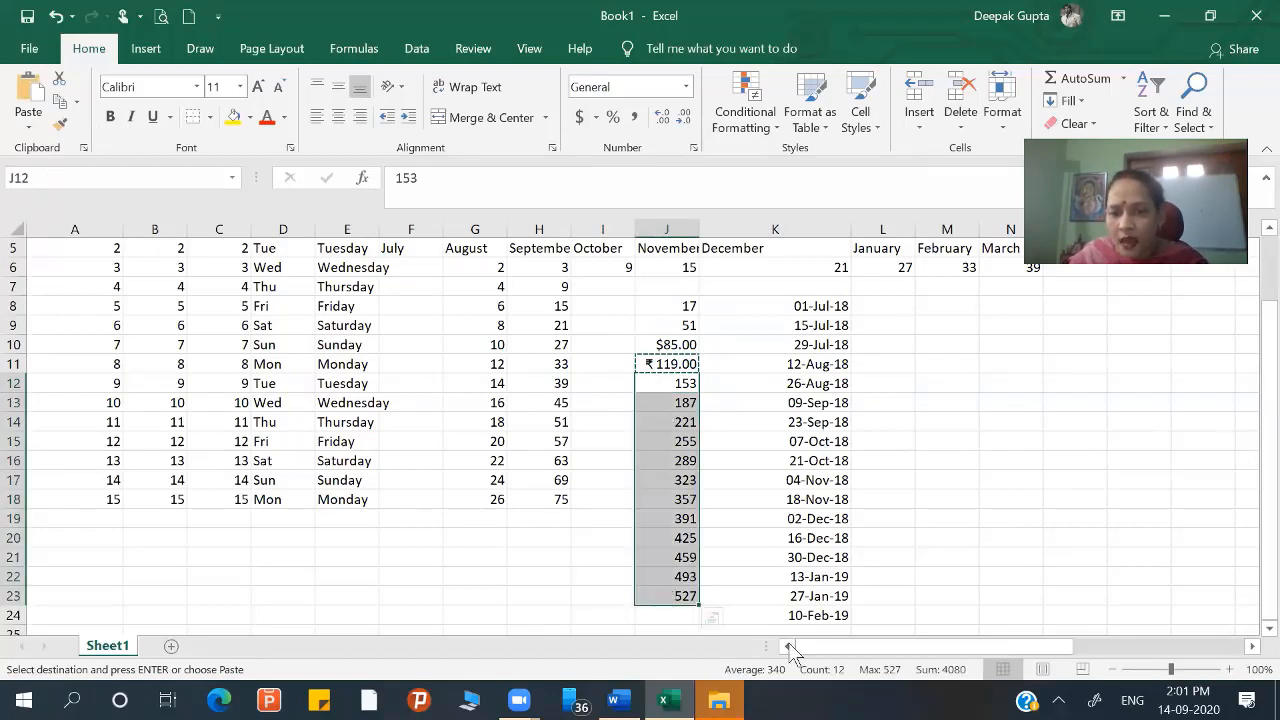
left_click(711, 619)
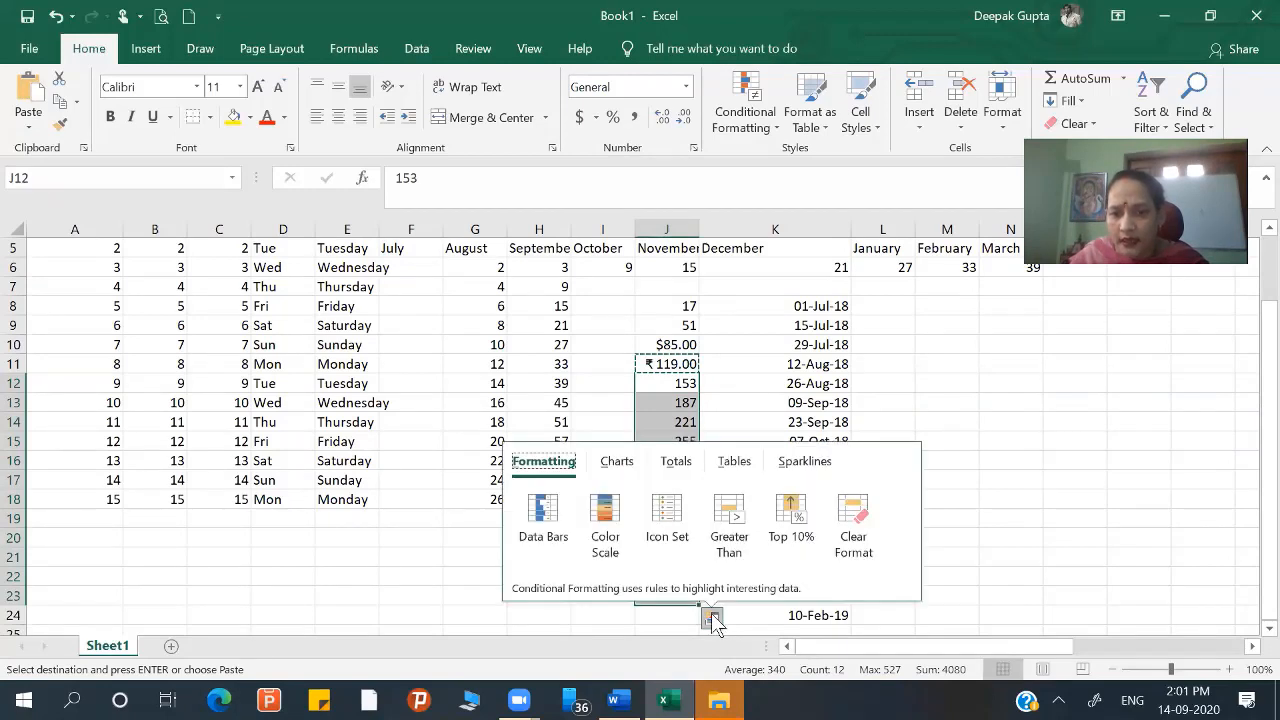
left_click(665, 531)
right_click(669, 540)
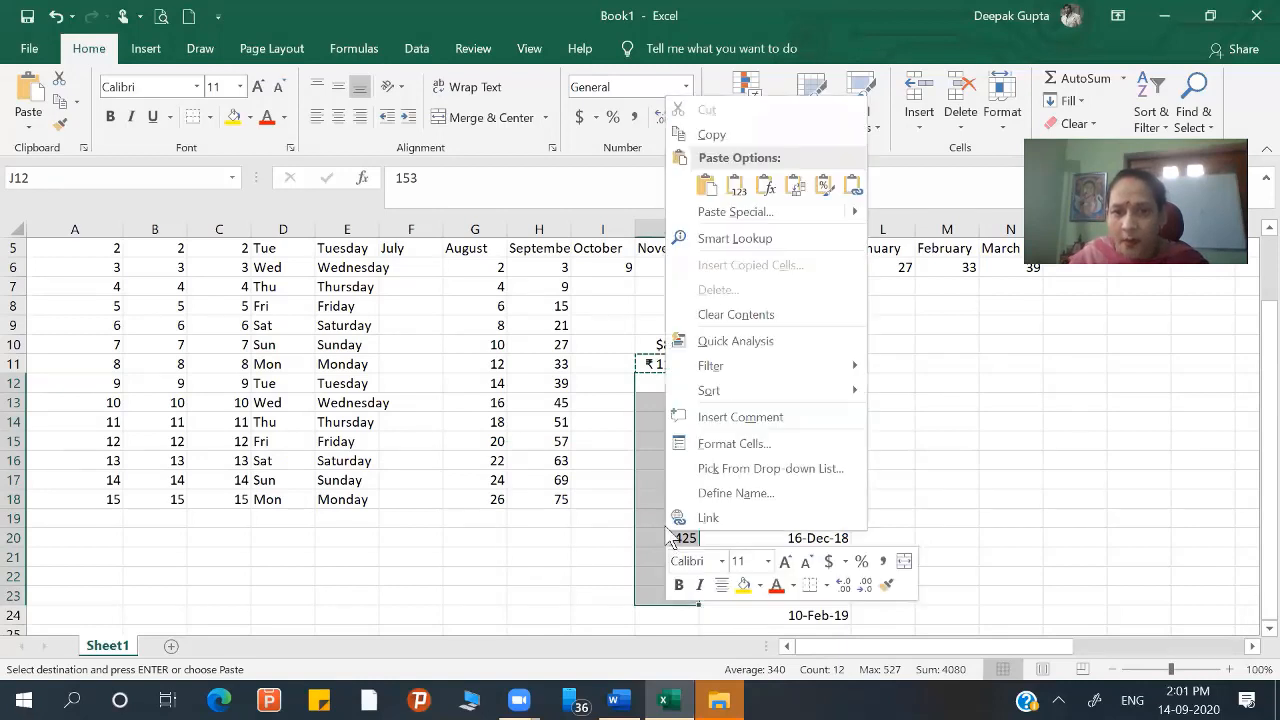
left_click(713, 215)
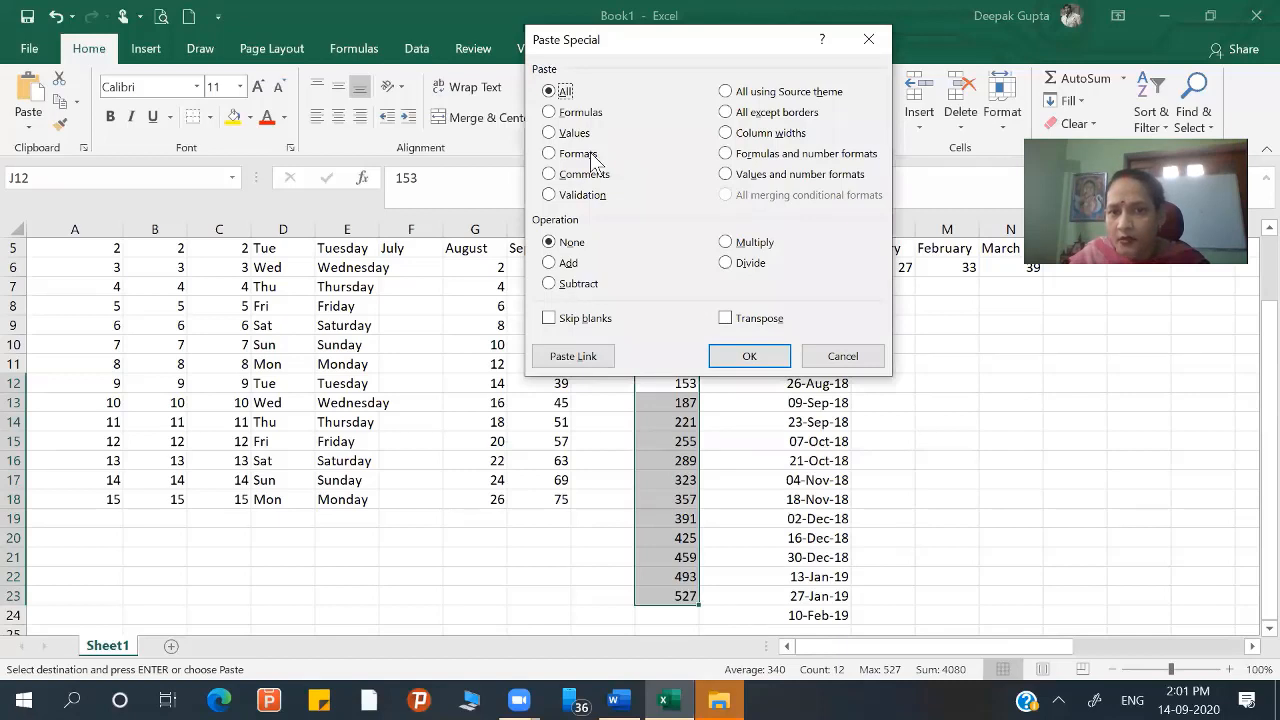
key("t")
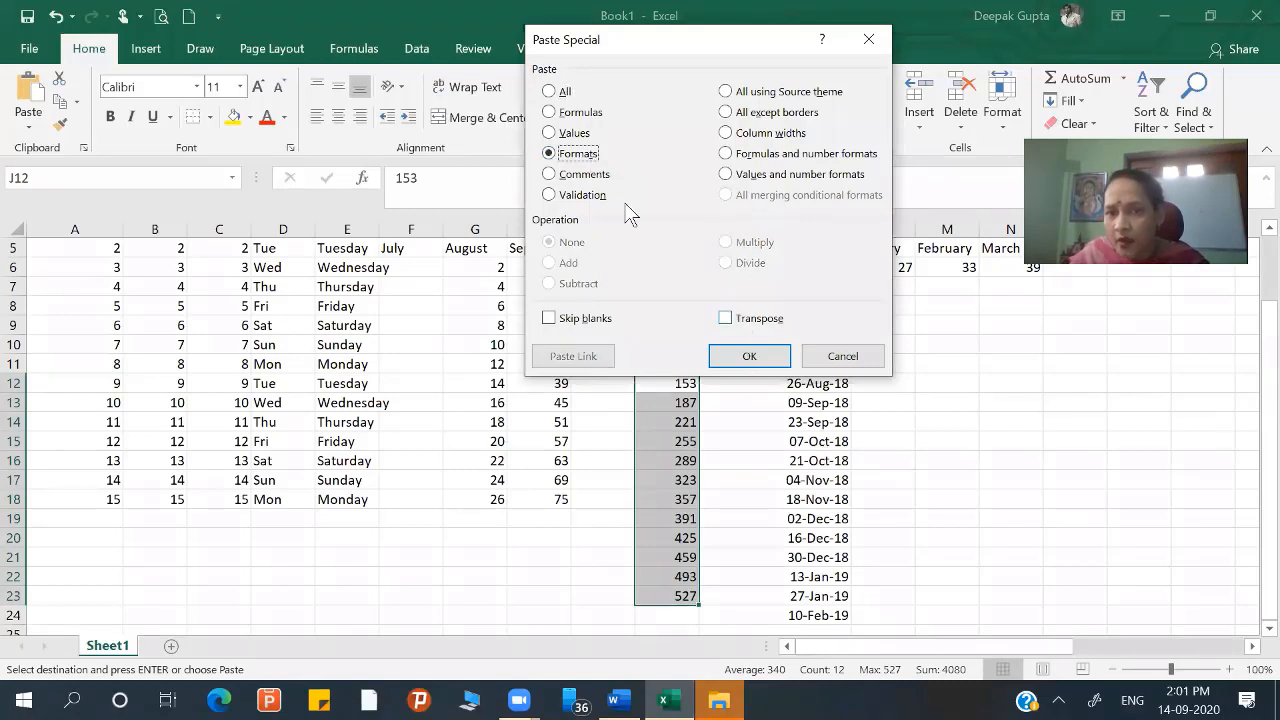
left_click(746, 358)
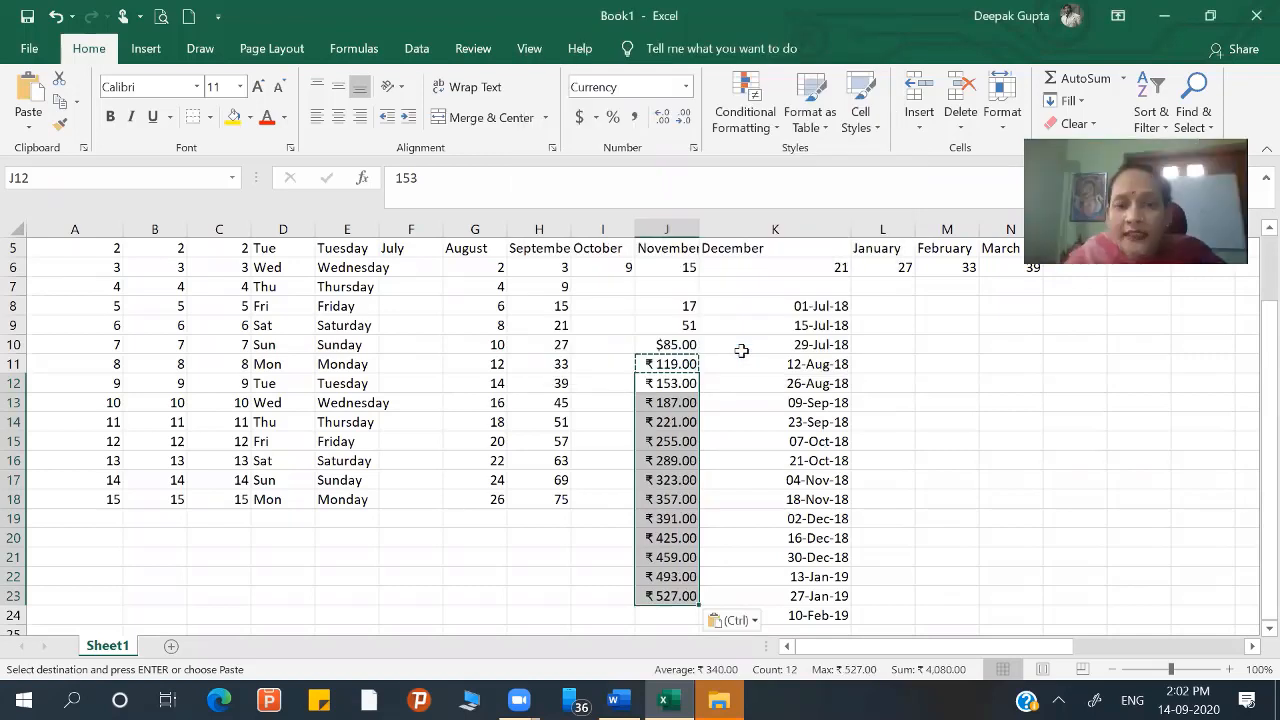
- Increase the decimals of cell H10 to nine places and reduce them back to two
left_click(568, 348)
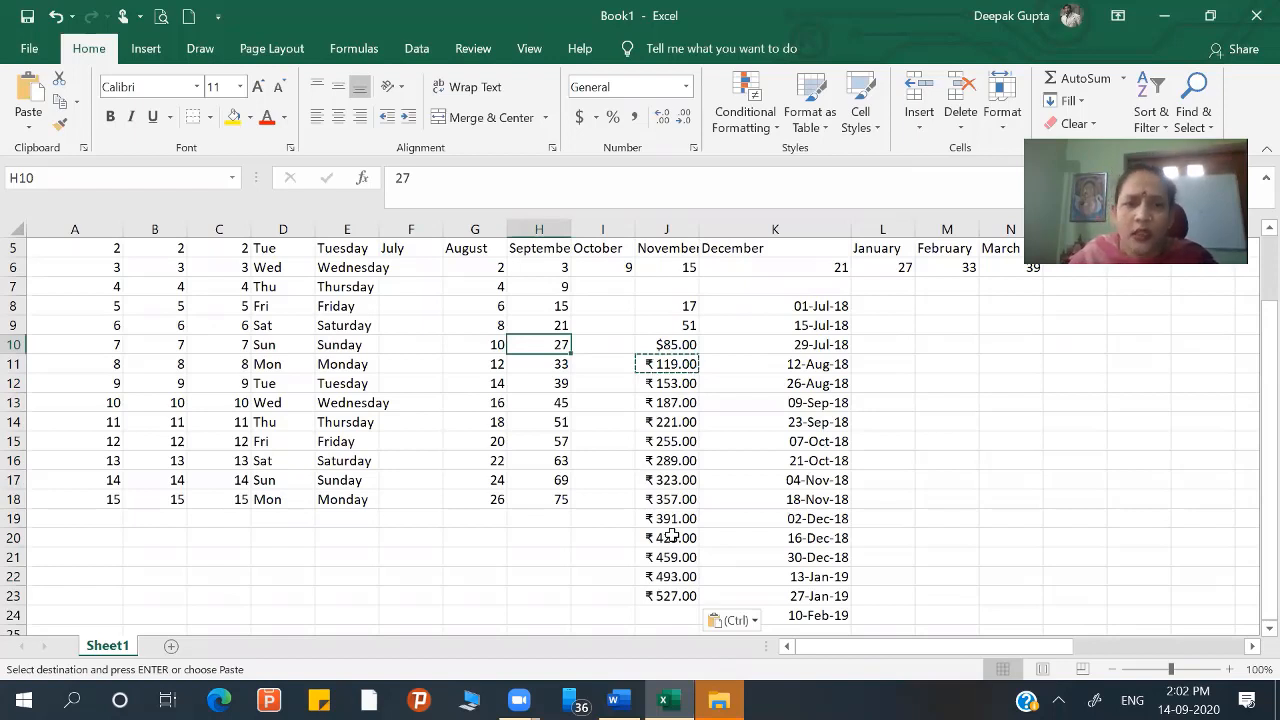
left_click(664, 120)
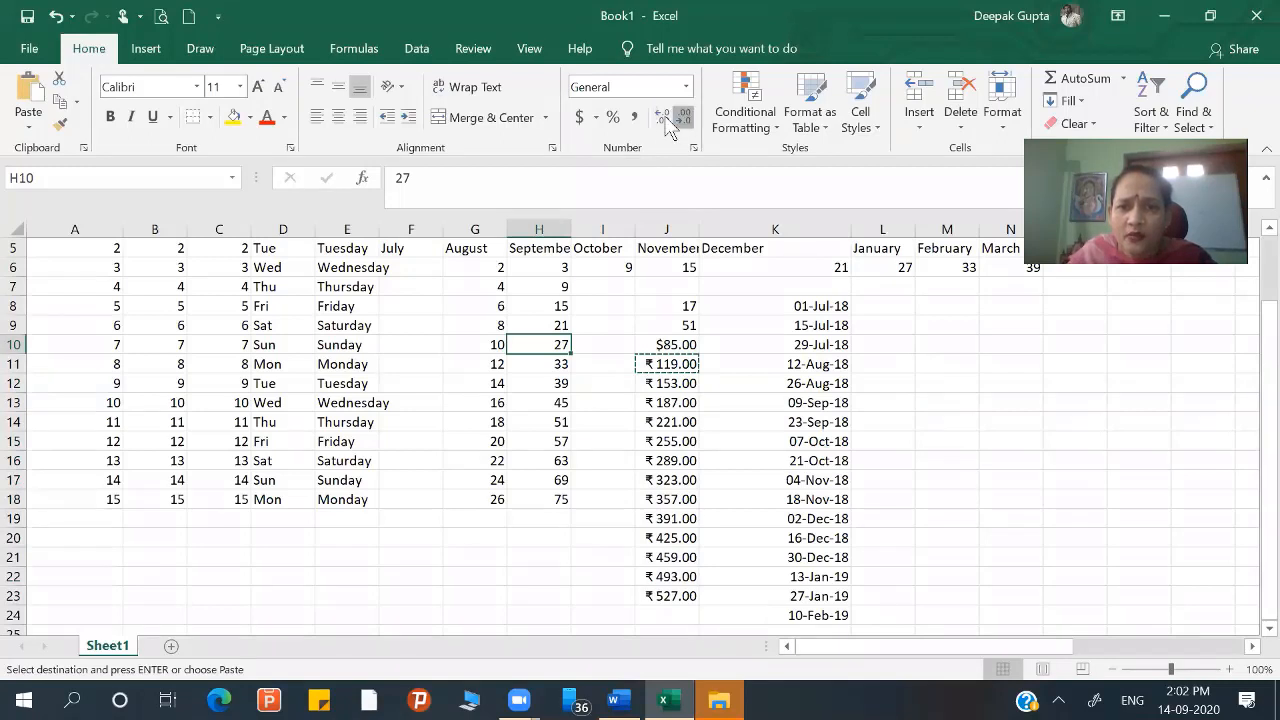
left_click(664, 120)
left_click(664, 120)
left_click(664, 120)
left_click(664, 120)
left_click(664, 120)
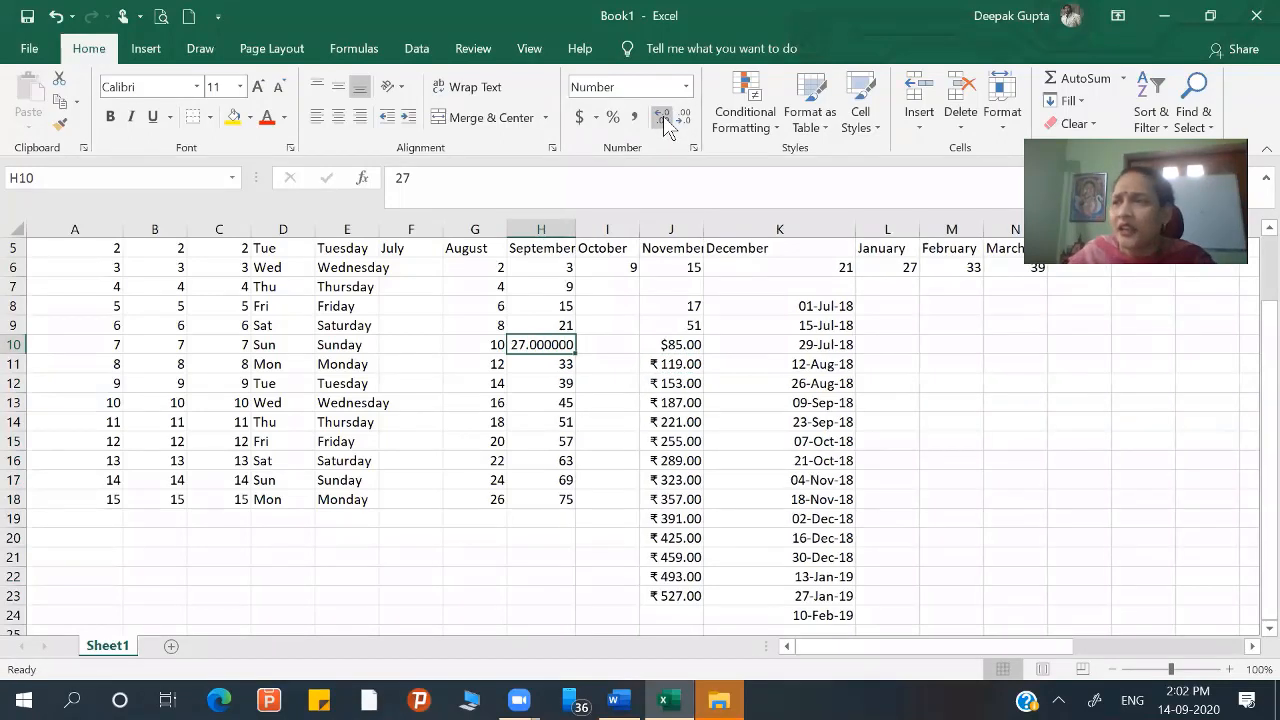
left_click(664, 120)
left_click(664, 120)
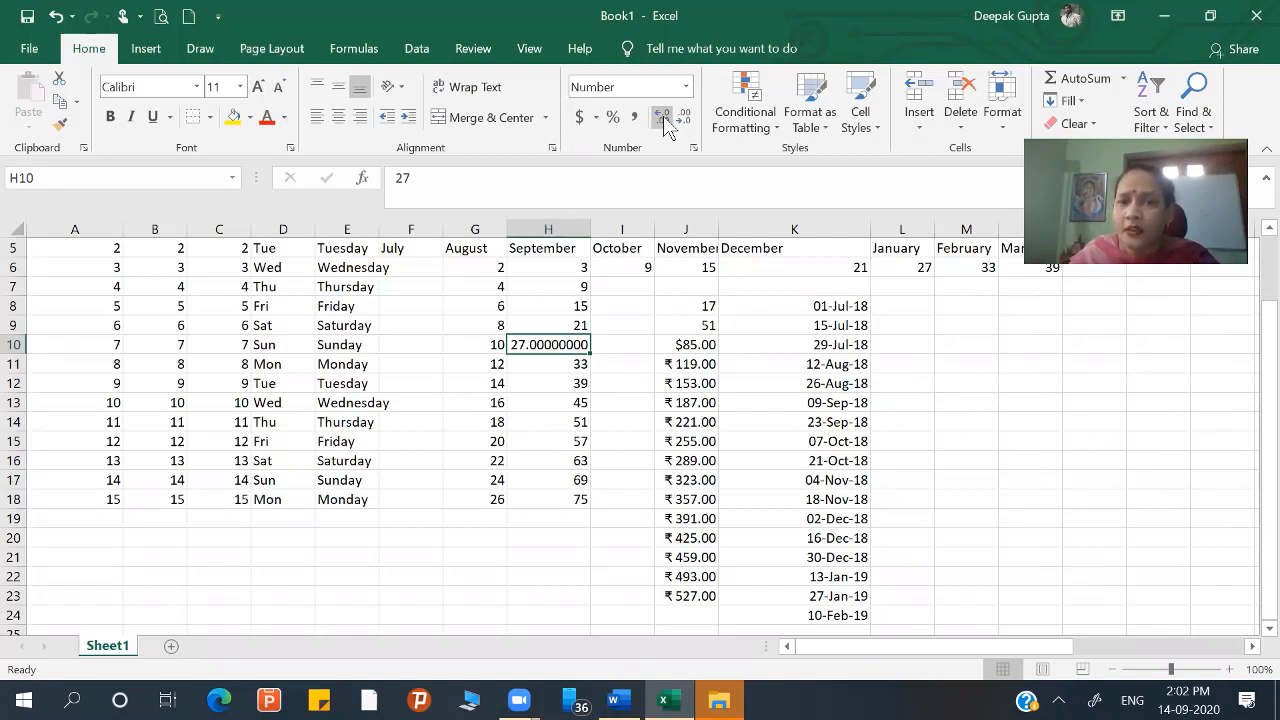
left_click(665, 122)
left_click(686, 120)
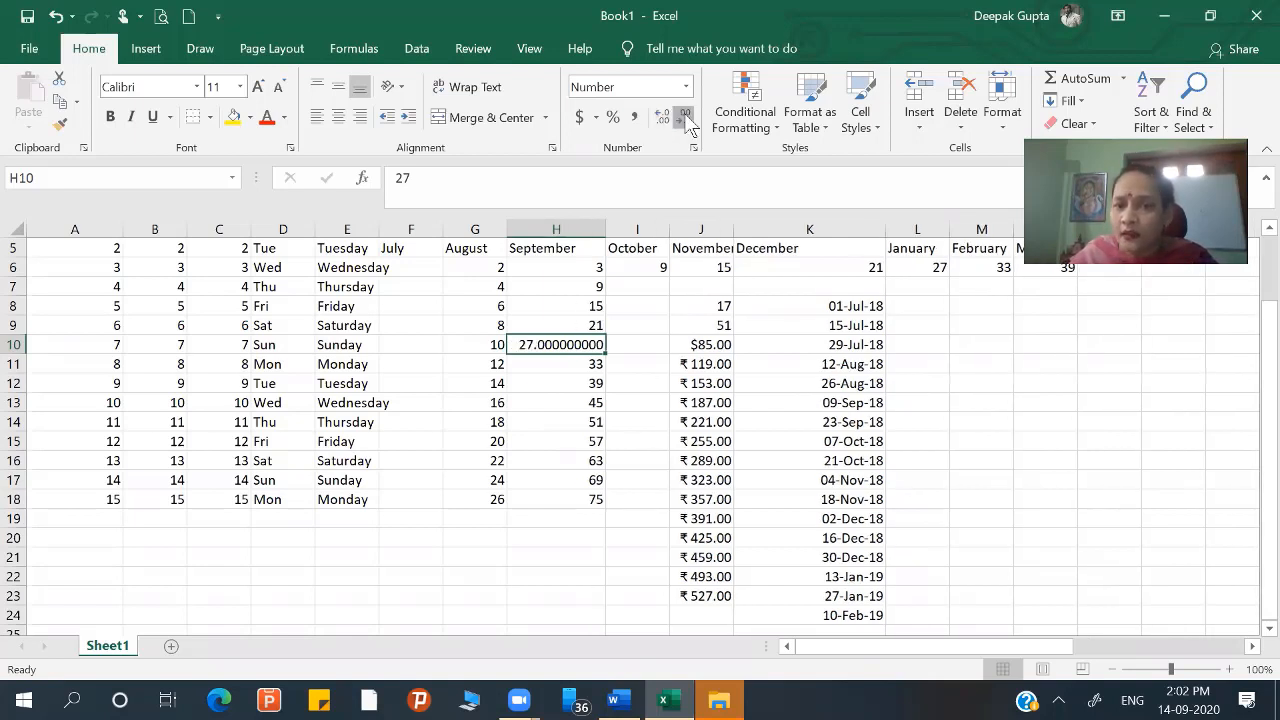
left_click(686, 120)
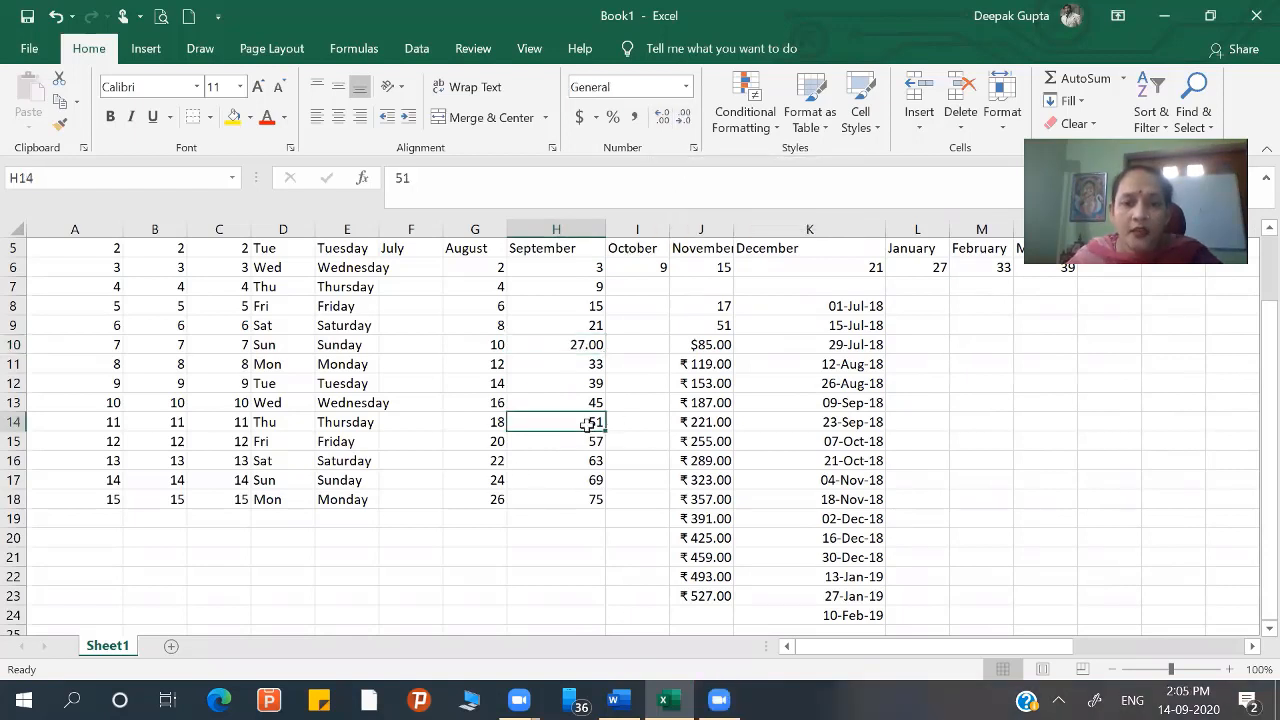
- Increase and decrease the decimals of cell H14, ending with two decimal places
left_click(664, 120)
left_click(686, 121)
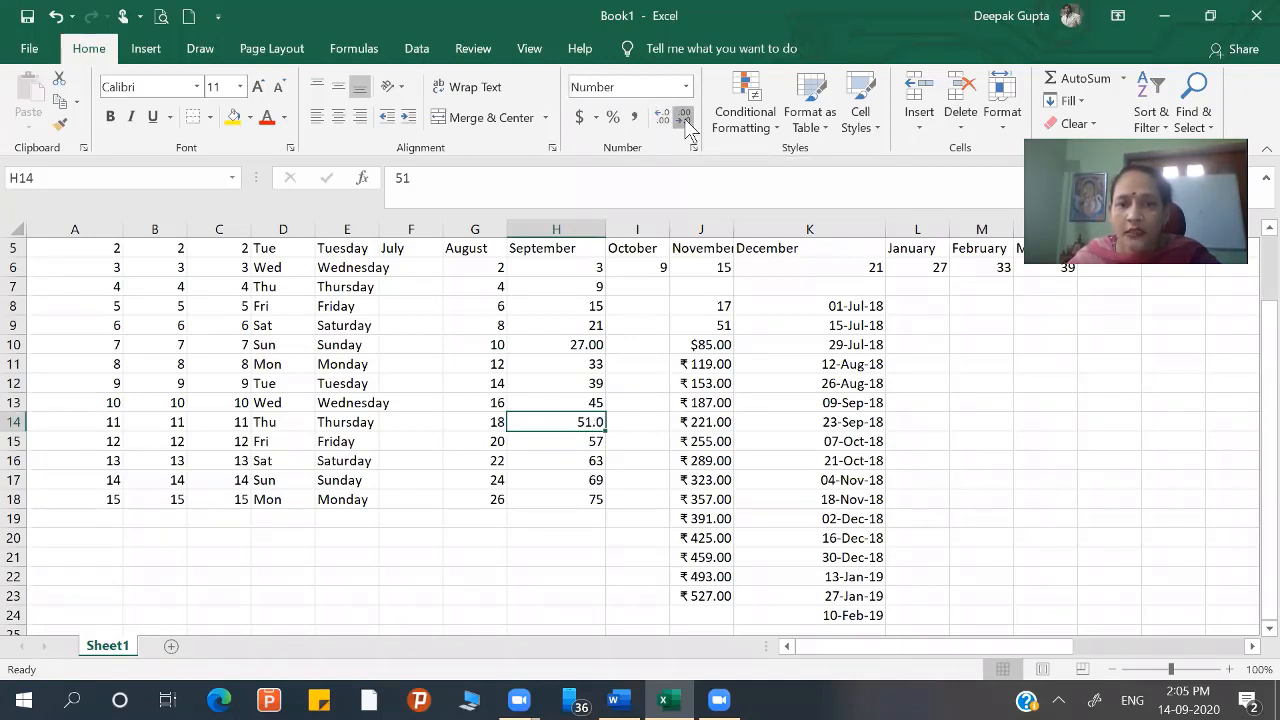
left_click(686, 121)
left_click(664, 120)
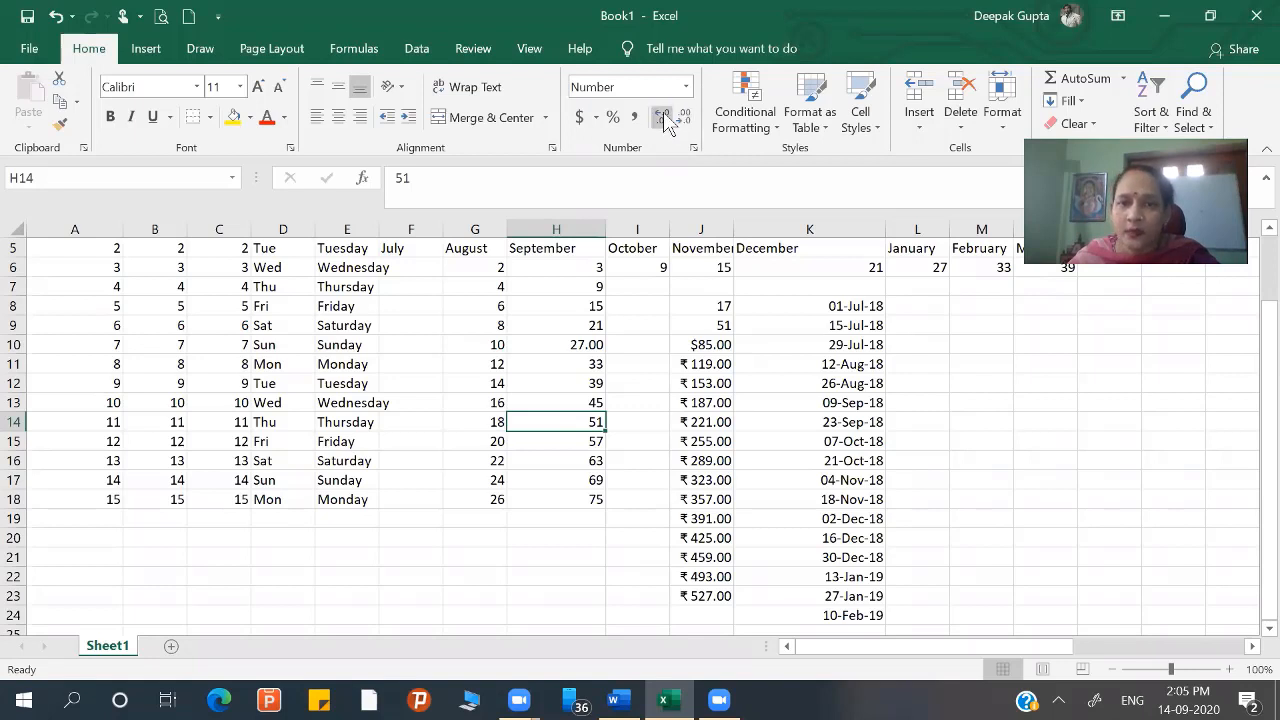
left_click(664, 120)
left_click(664, 120)
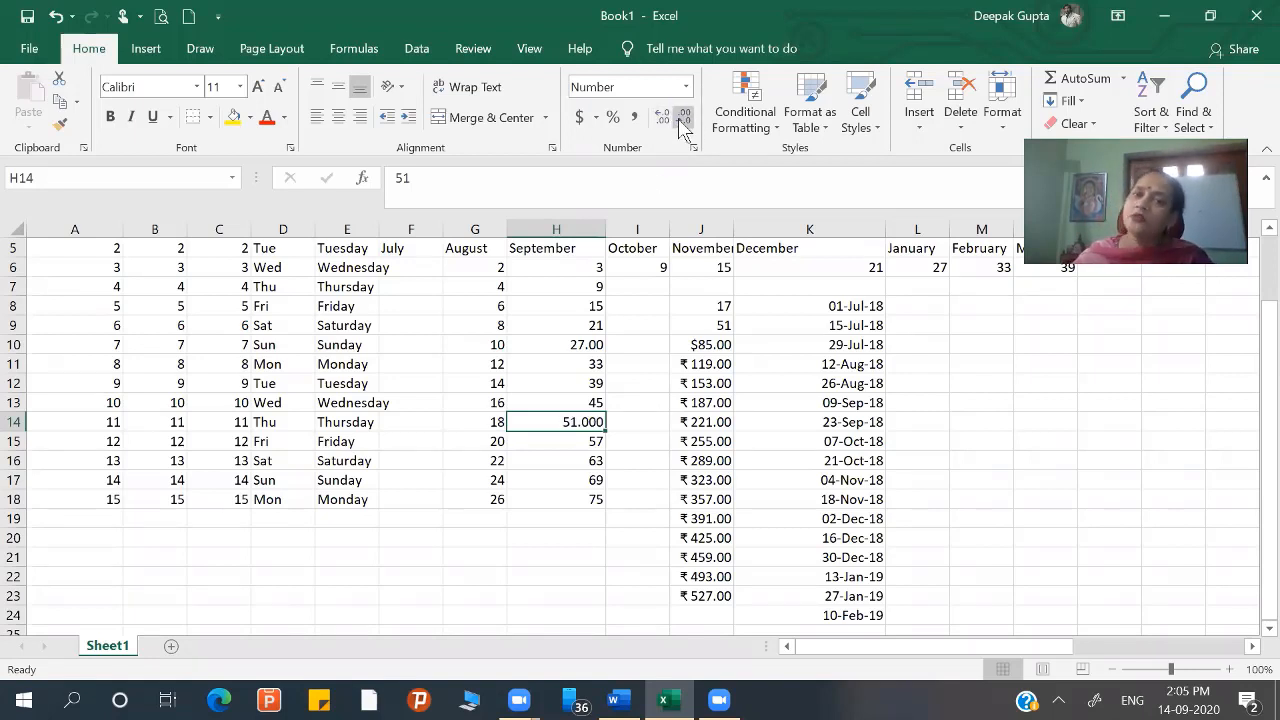
left_click(684, 125)
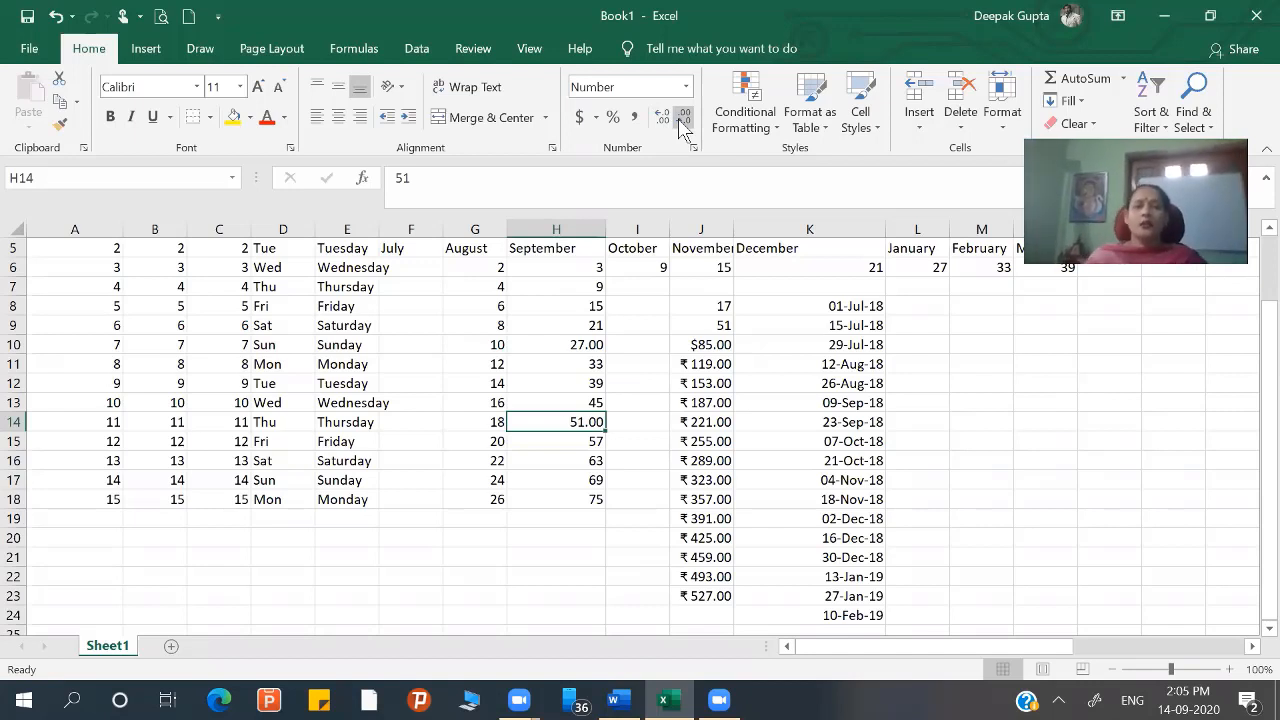
- Enter 16384 in cell G20
left_click(451, 539)
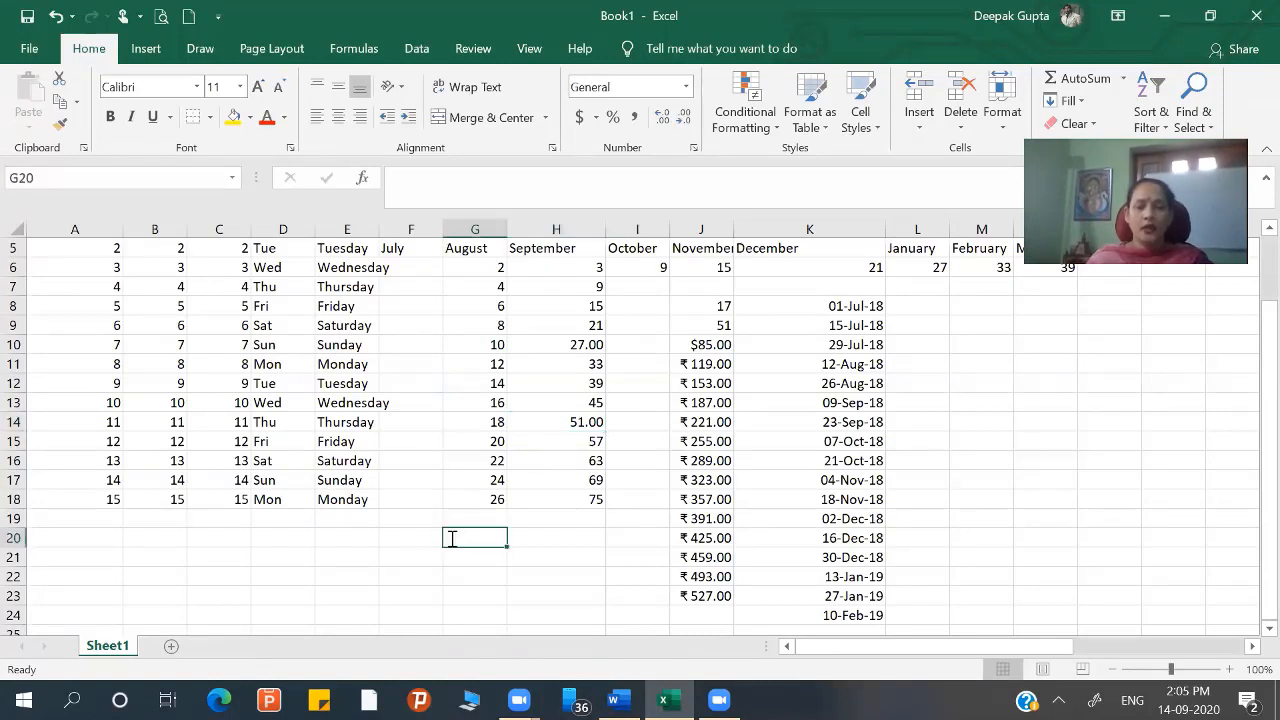
type("16384")
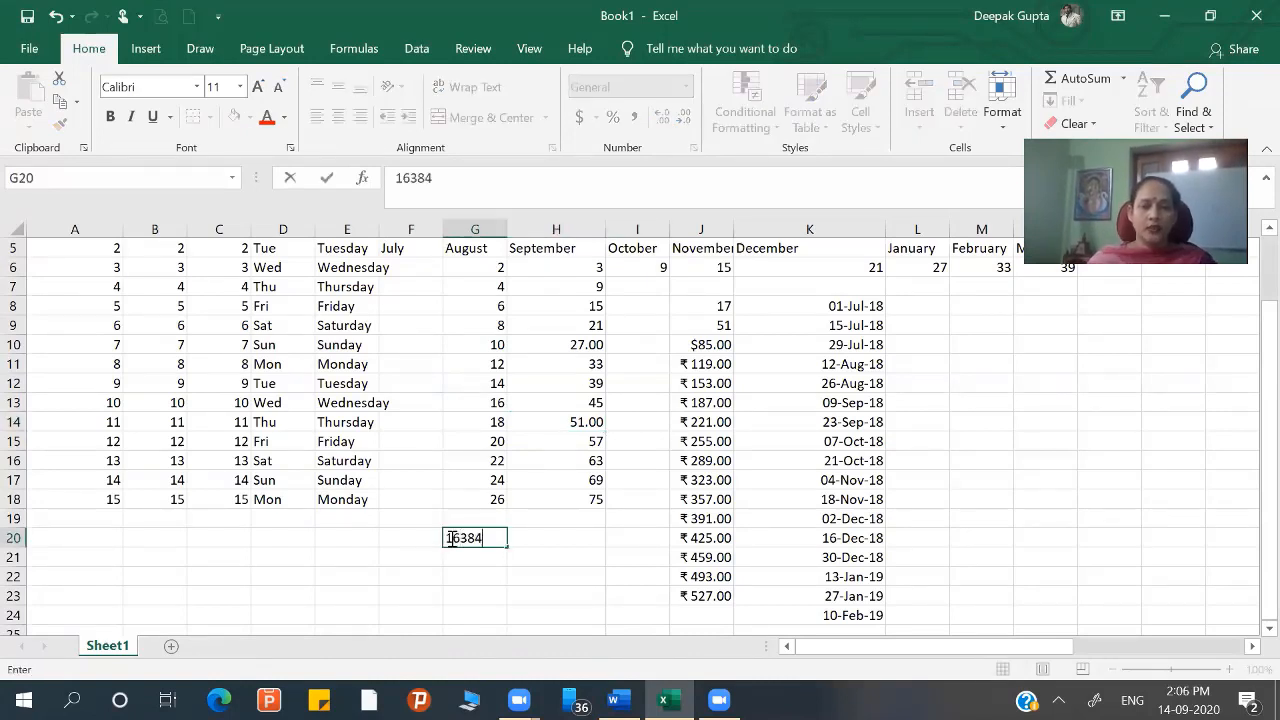
key("Return")
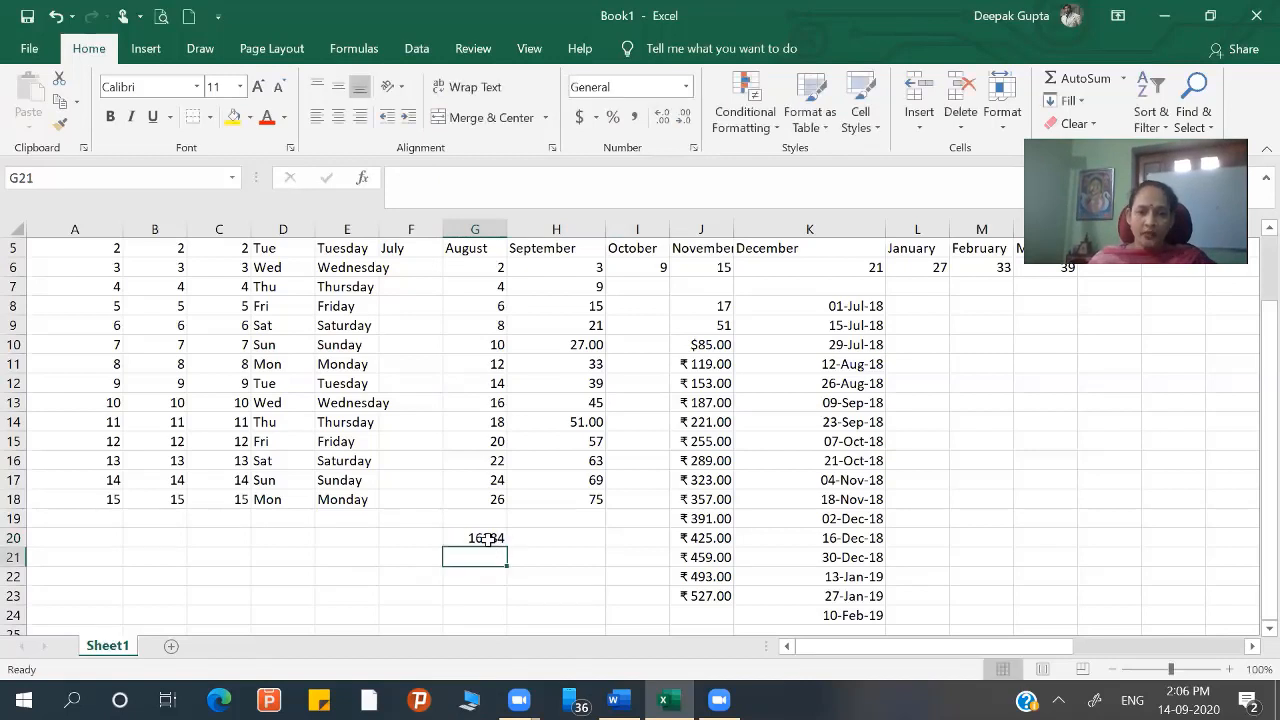
- Apply the comma style to cell G20 and undo it
left_click(487, 539)
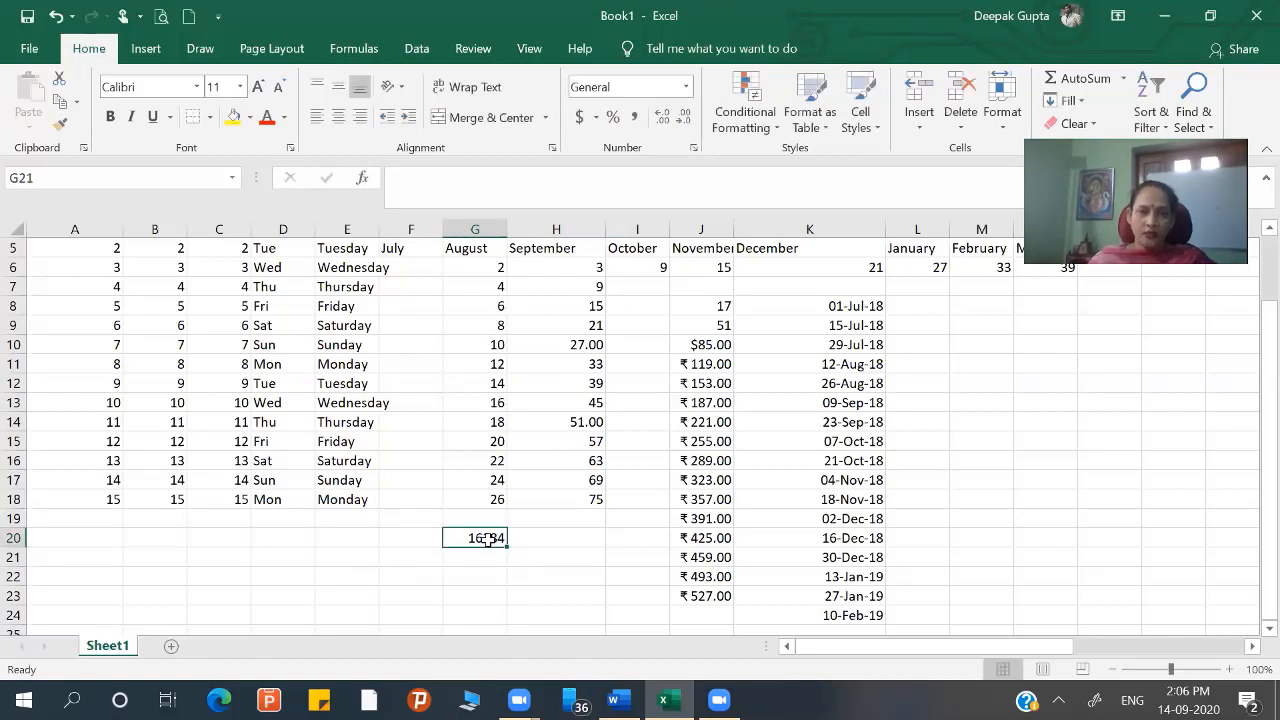
left_click(634, 118)
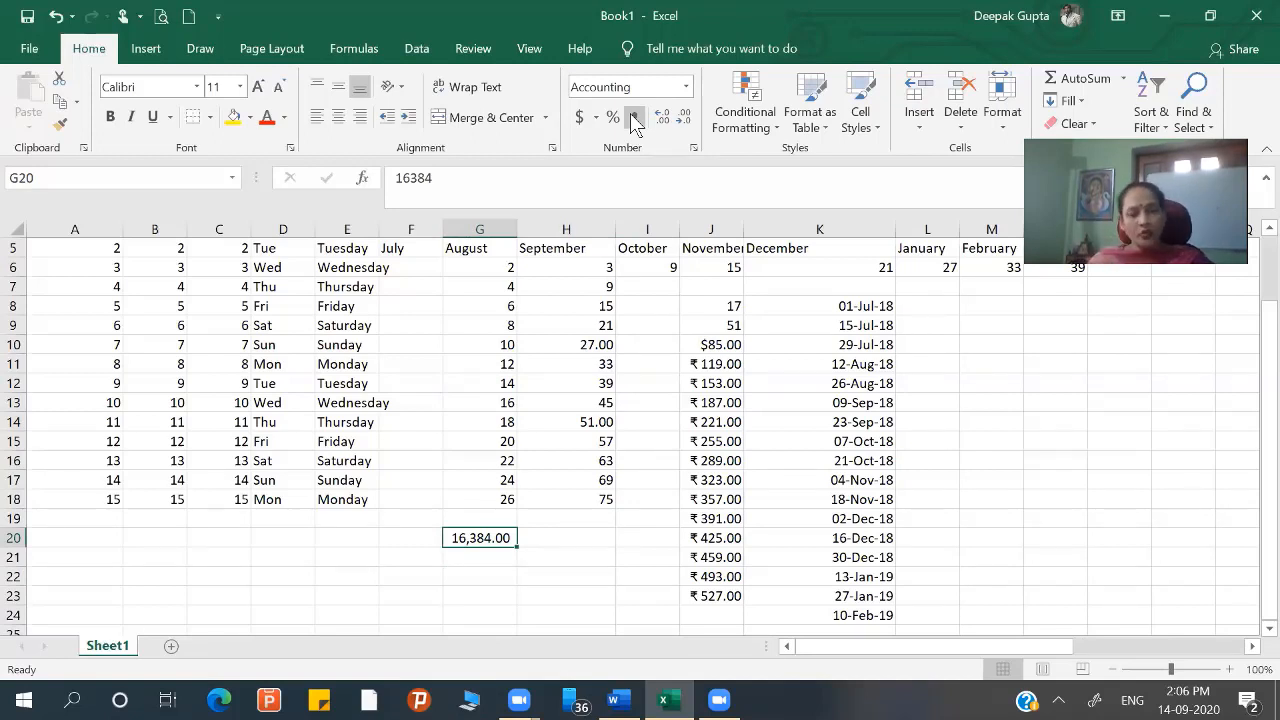
key("ctrl+z")
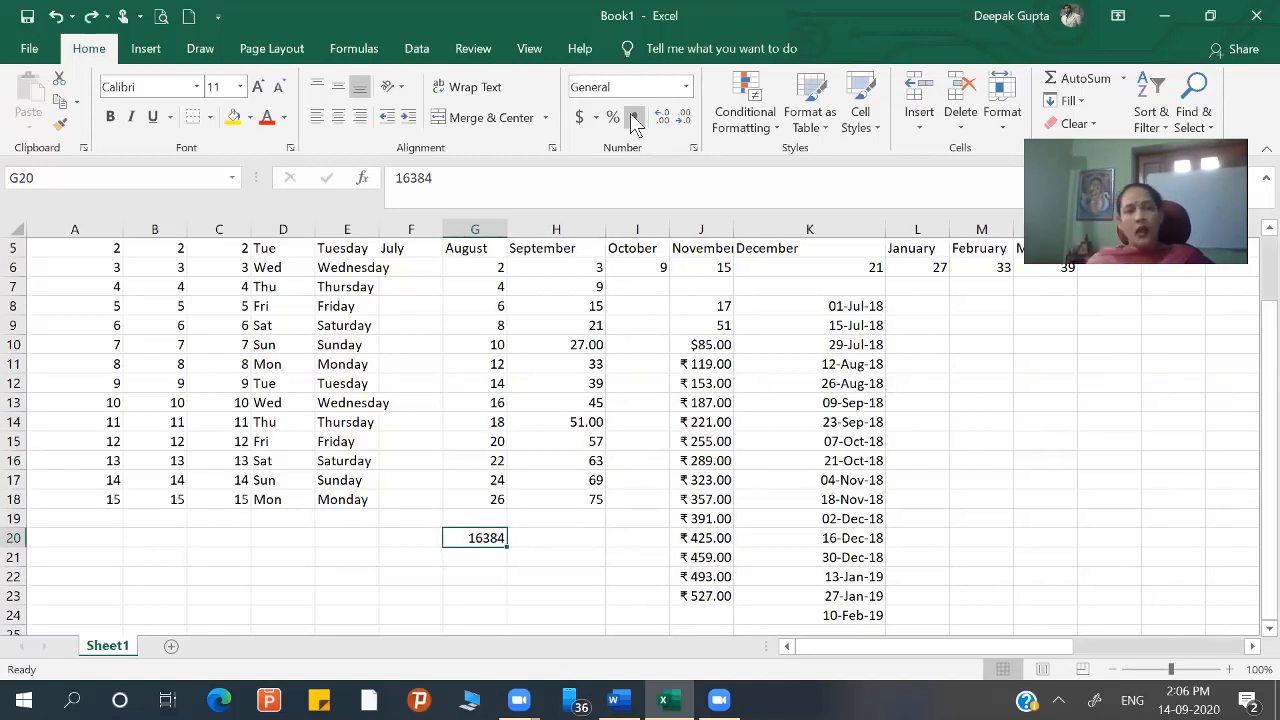
- Apply the Accounting number format with two decimal places and the ₹ symbol to cell G20
left_click(693, 148)
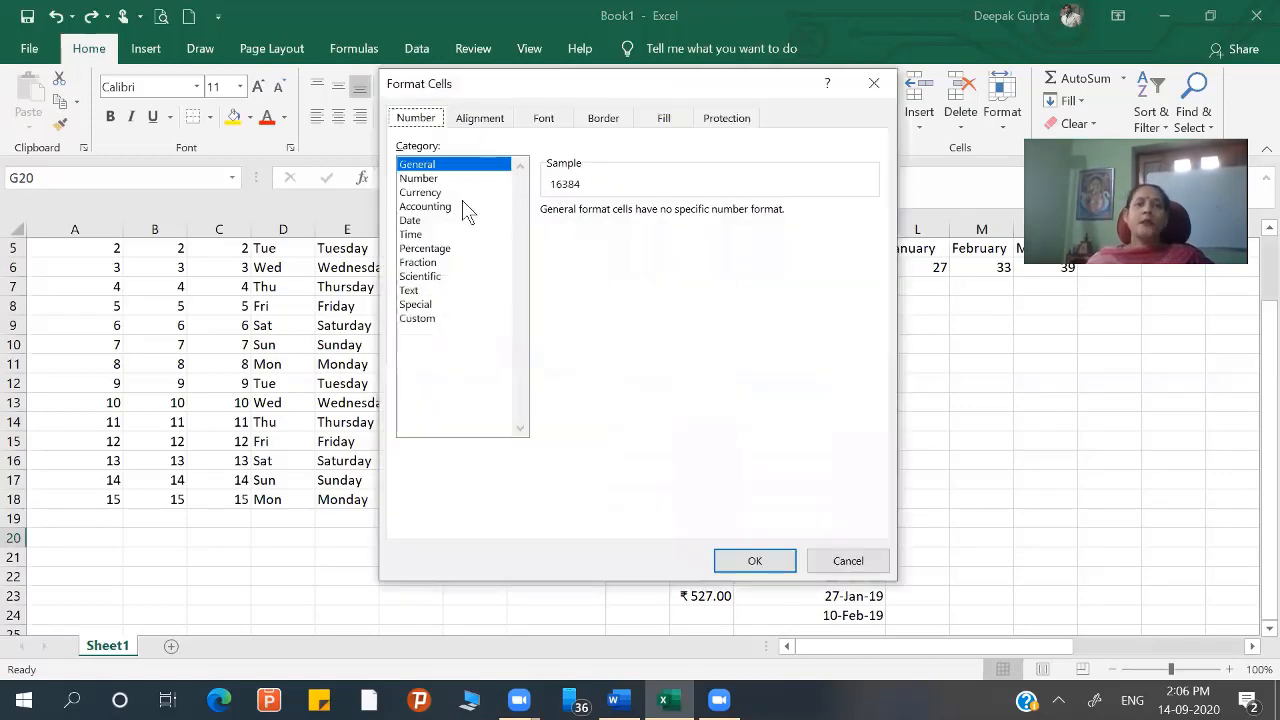
left_click(446, 207)
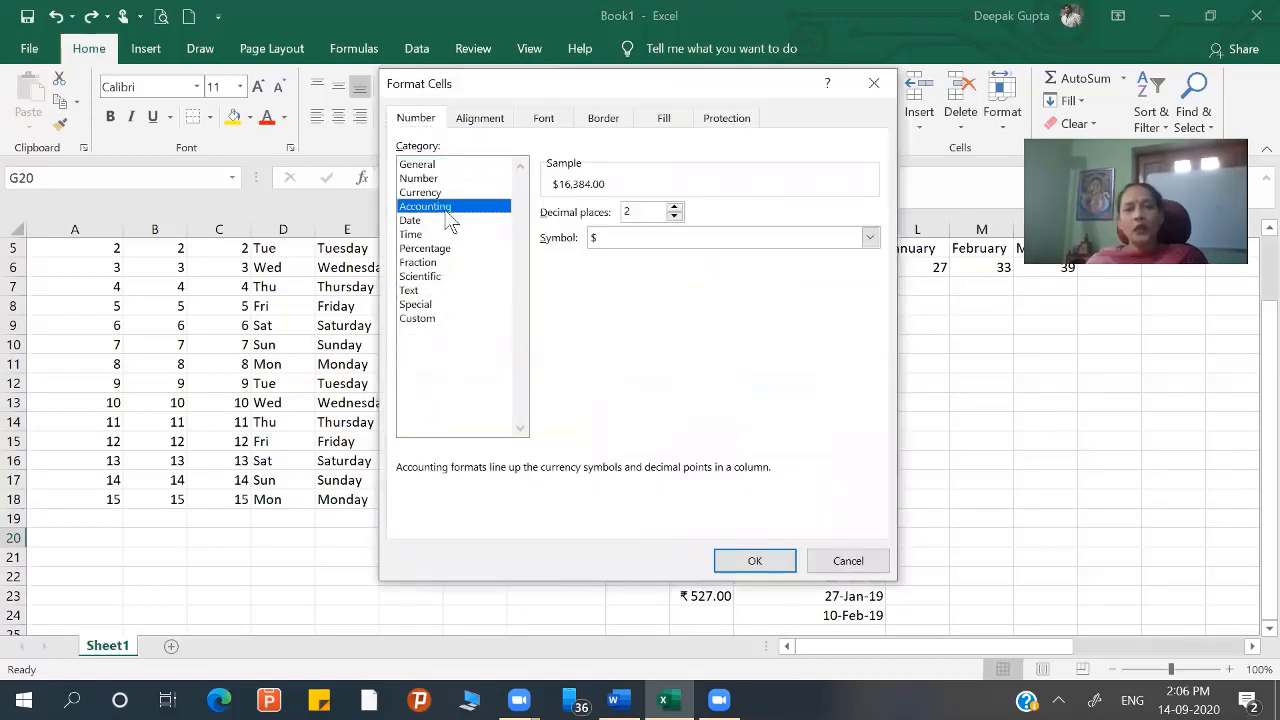
left_click(633, 240)
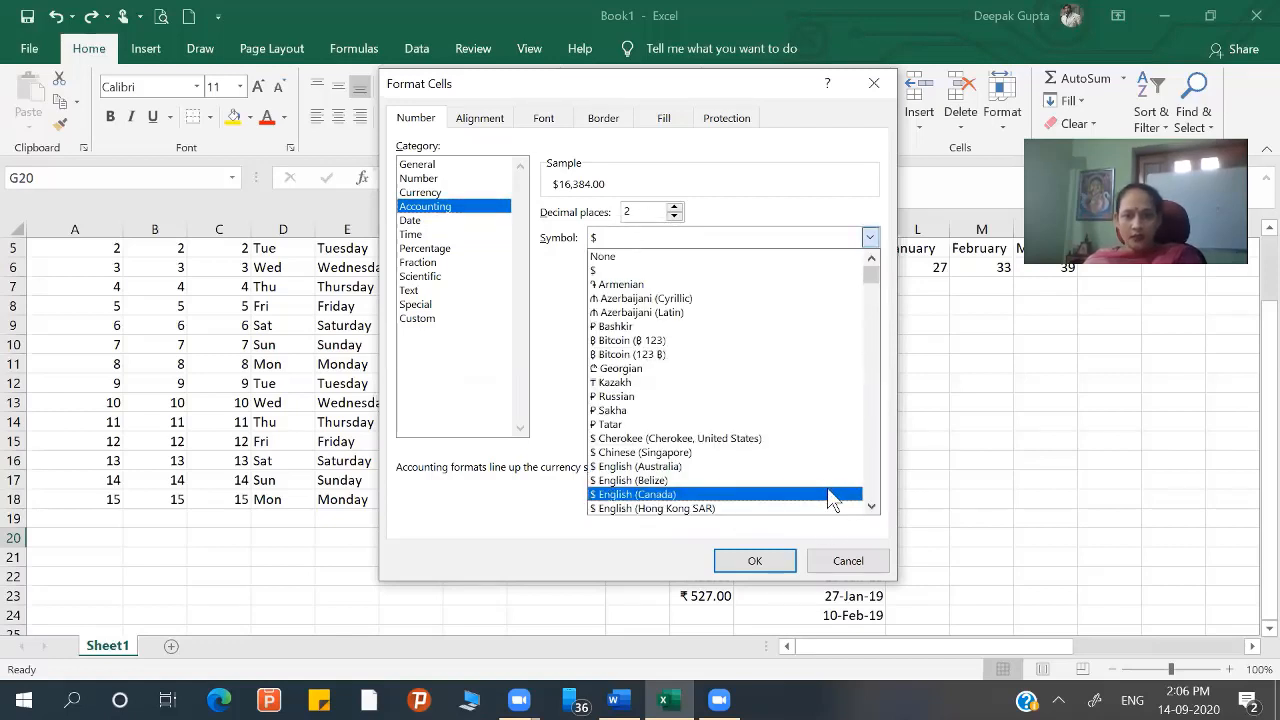
left_click(875, 510)
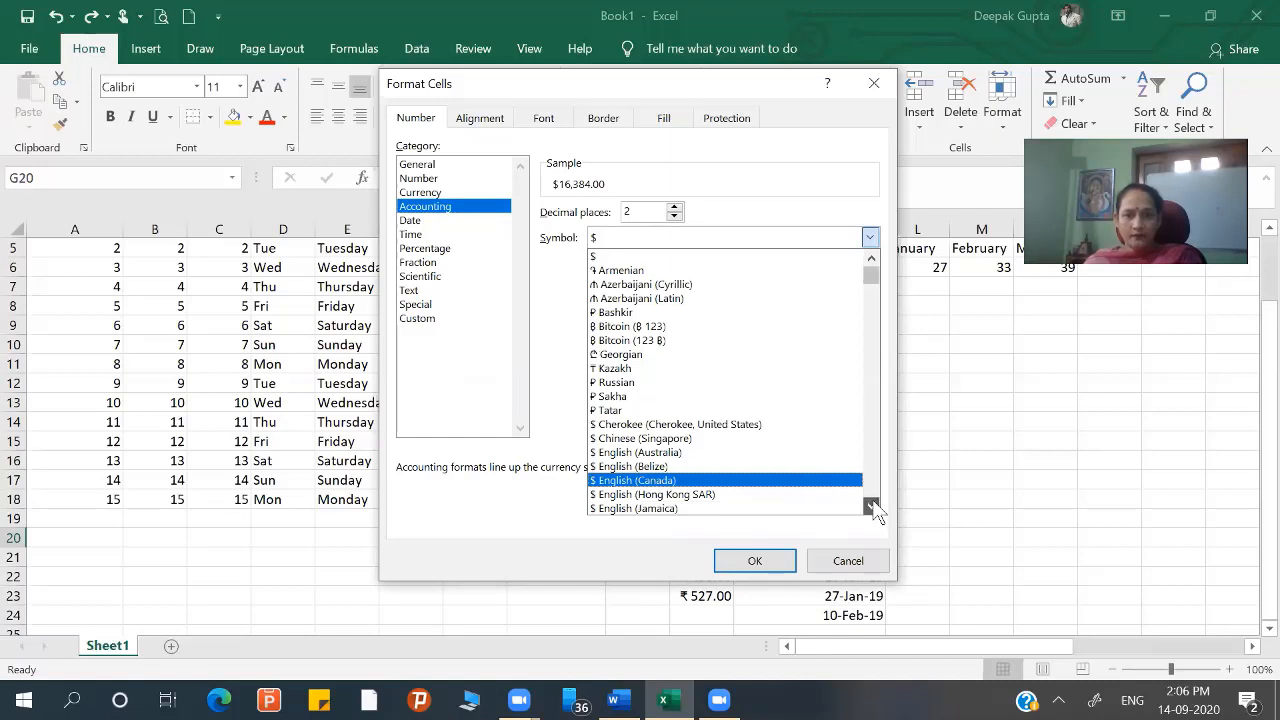
left_click(750, 556)
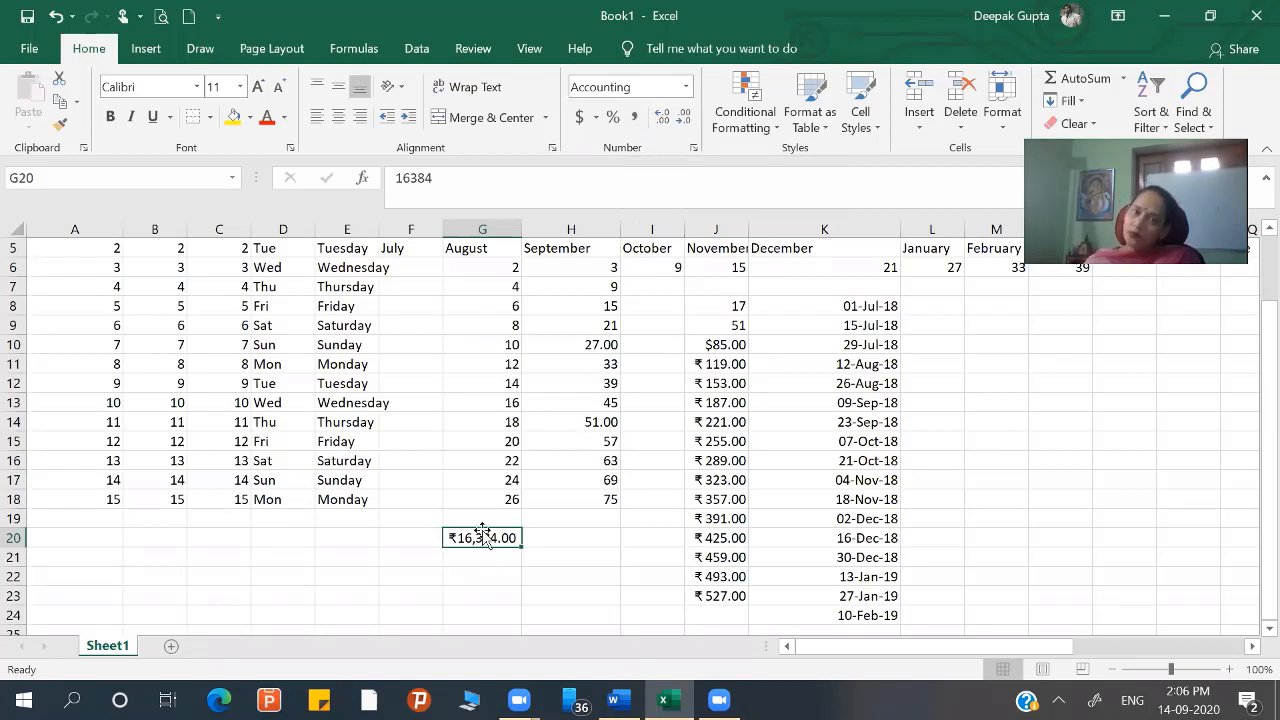
- Format cell G18 as Accounting with two decimal places and the ₹ currency symbol
left_click(490, 497)
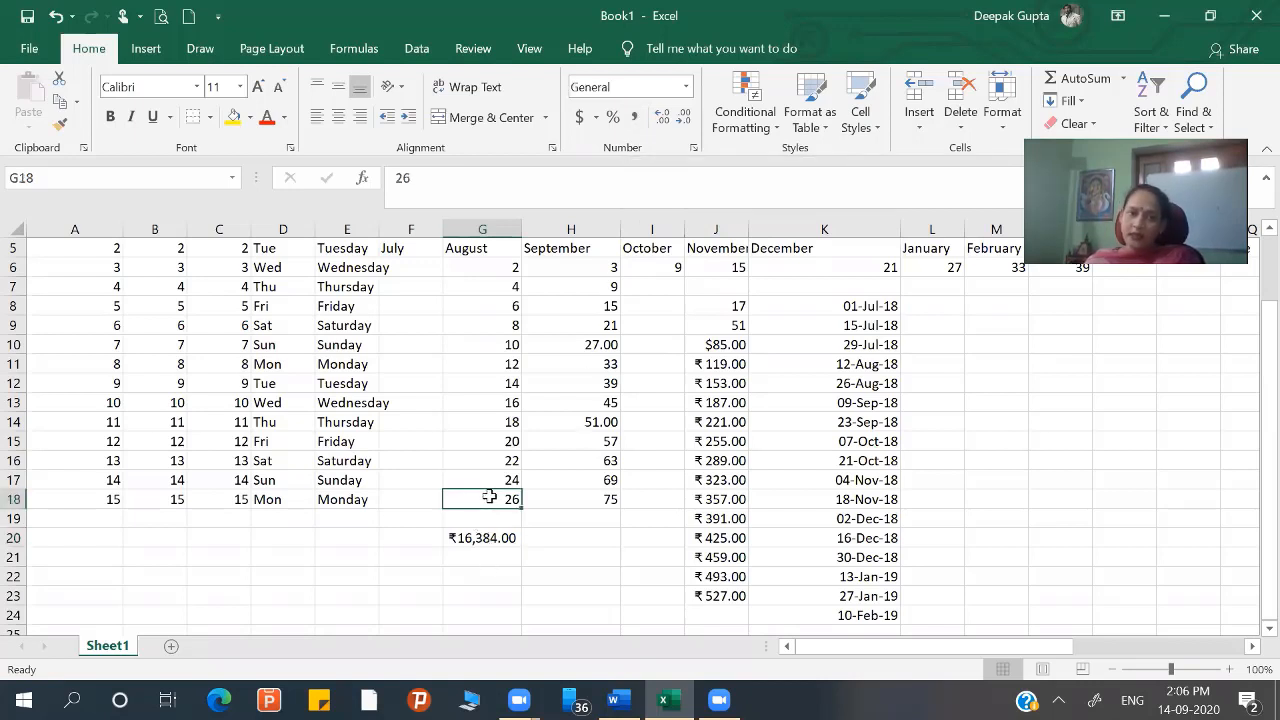
left_click(693, 148)
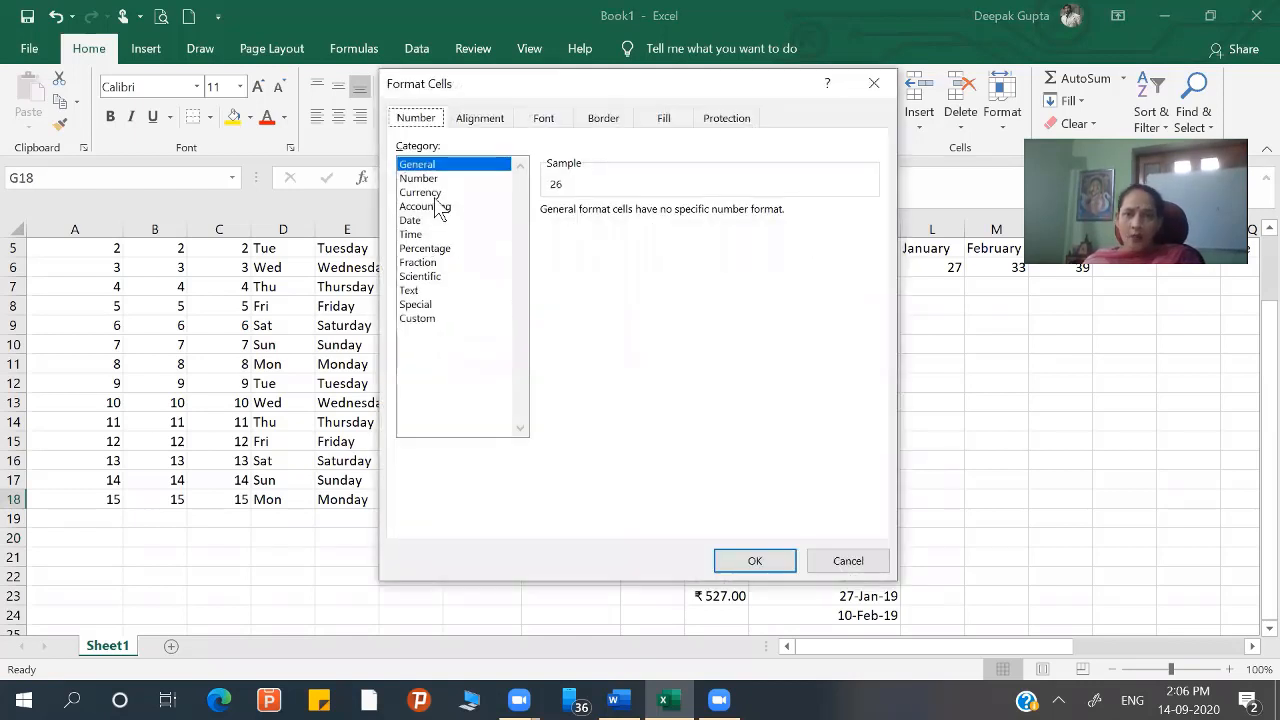
left_click(422, 193)
left_click(430, 207)
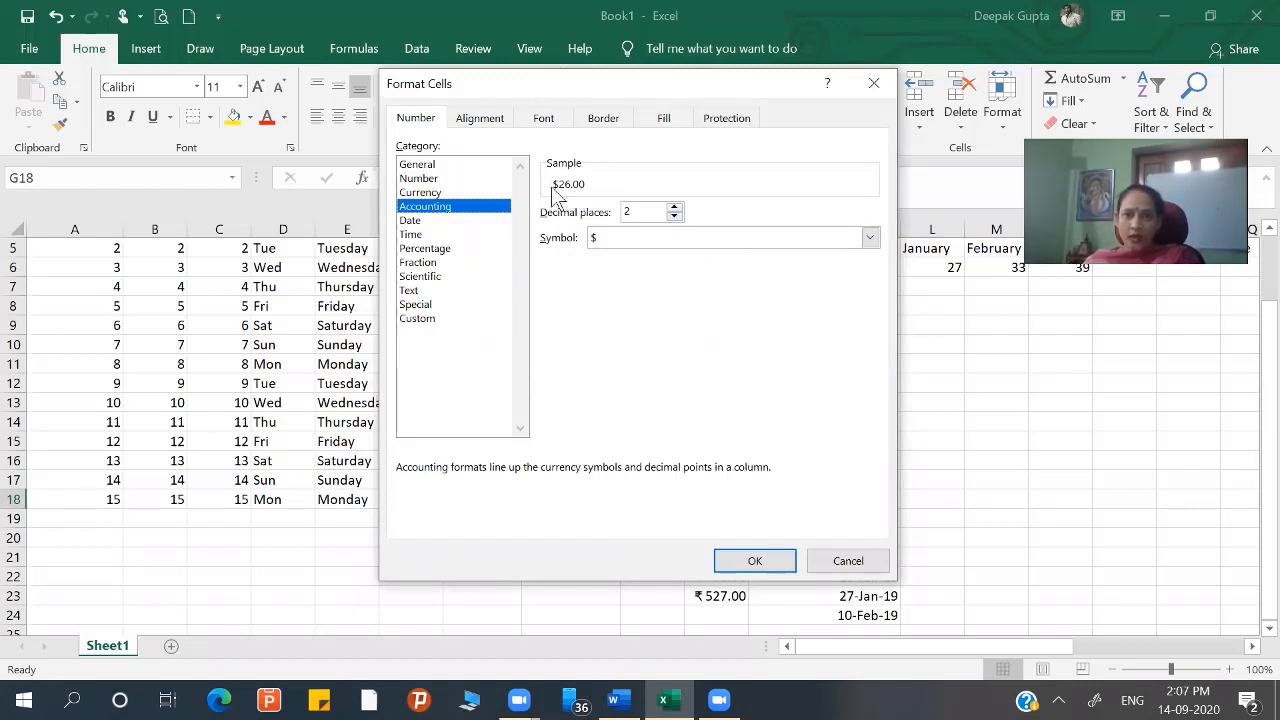
left_click(675, 209)
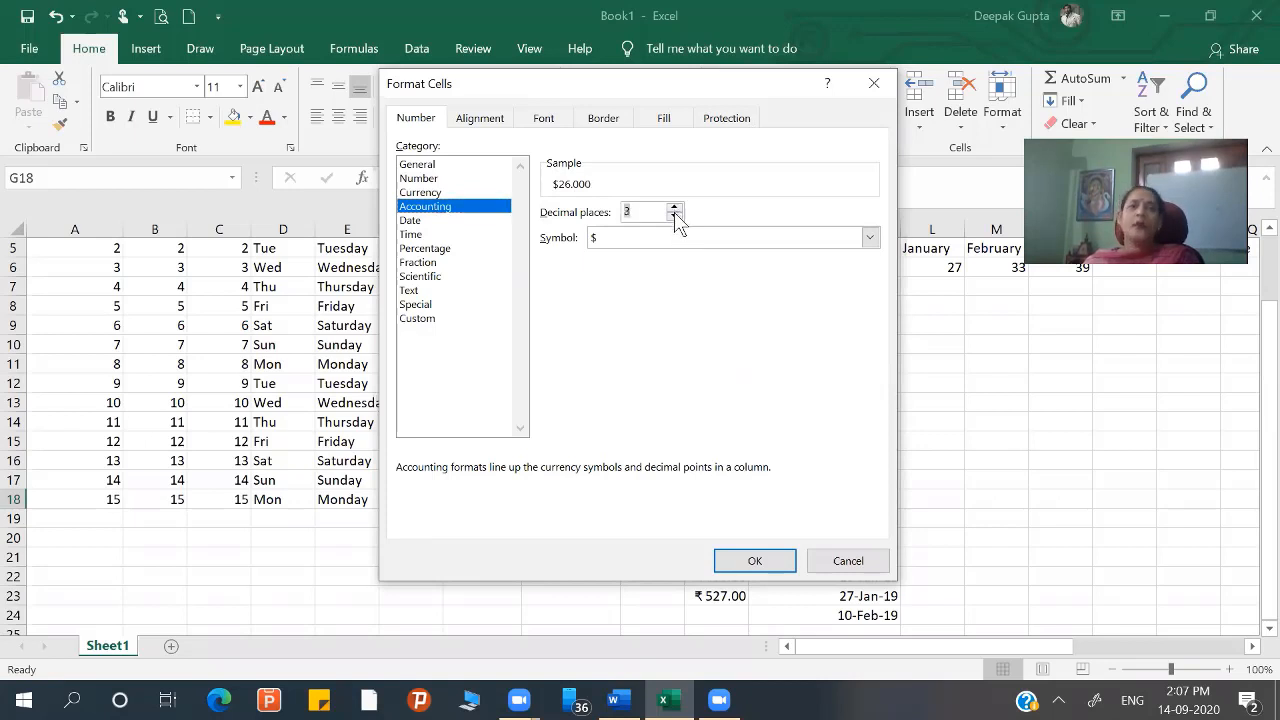
left_click(675, 216)
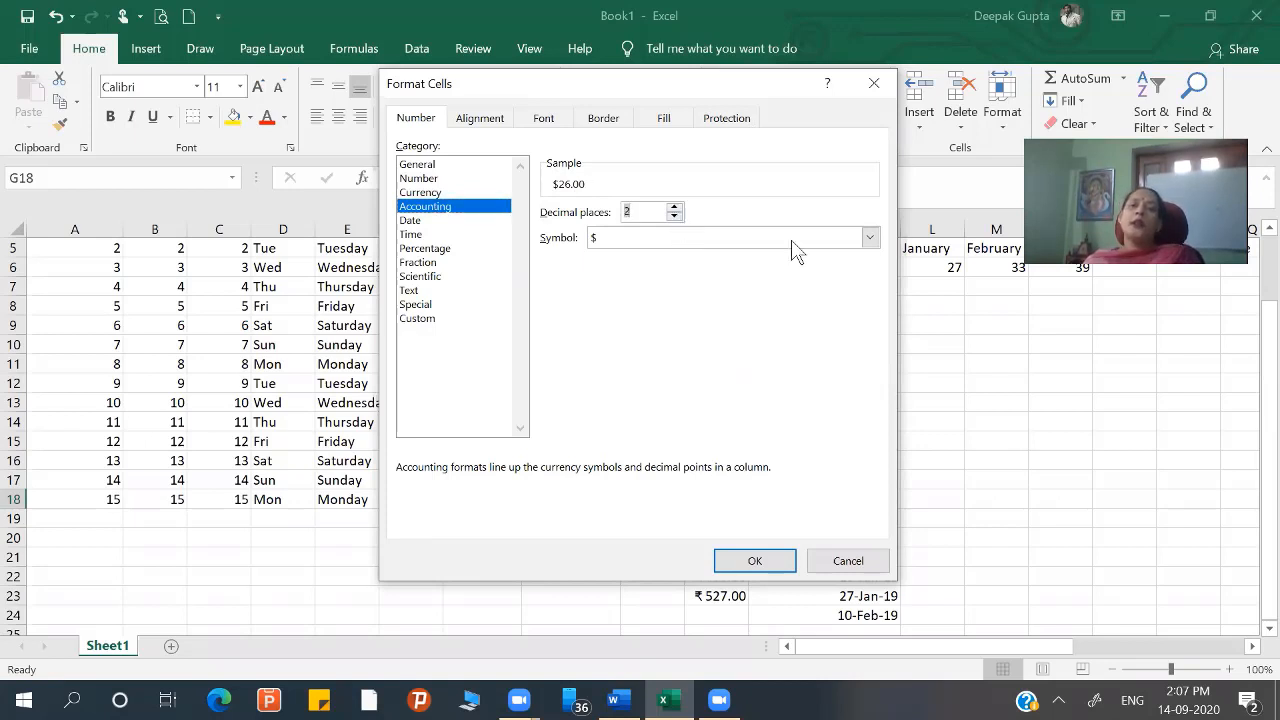
left_click(791, 240)
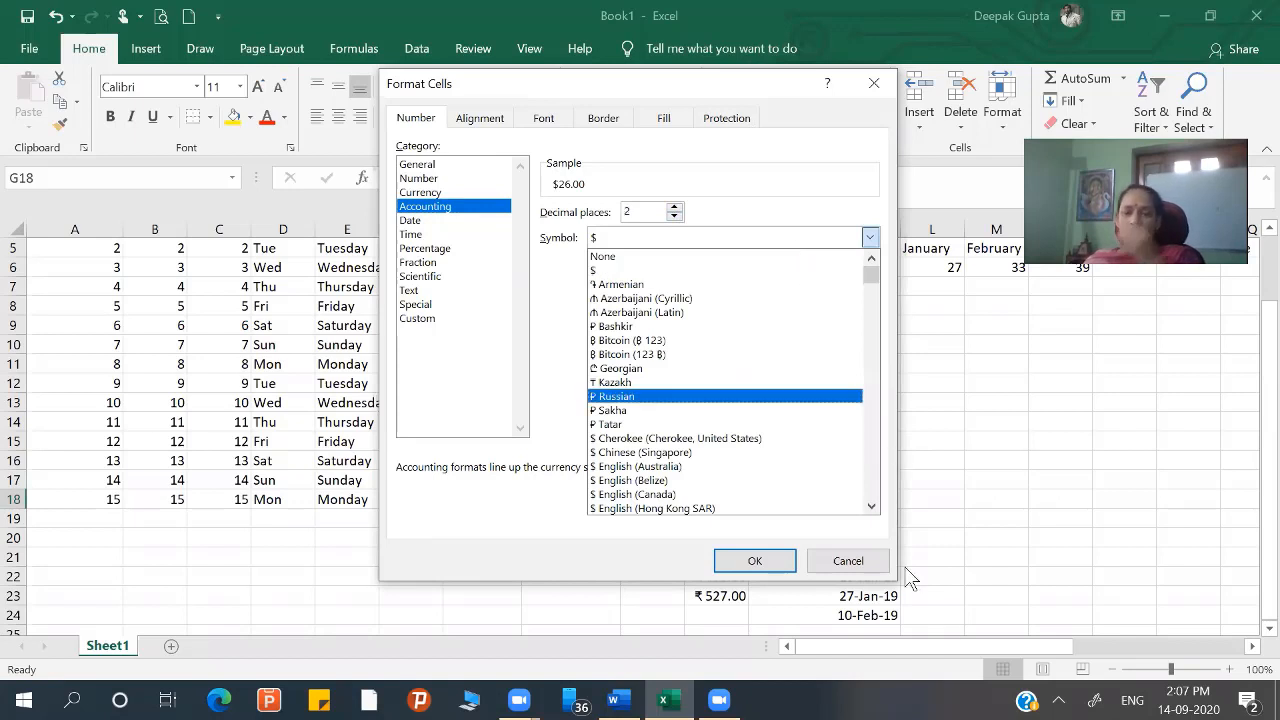
left_click_drag(871, 275, 871, 328)
left_click(700, 438)
left_click(748, 556)
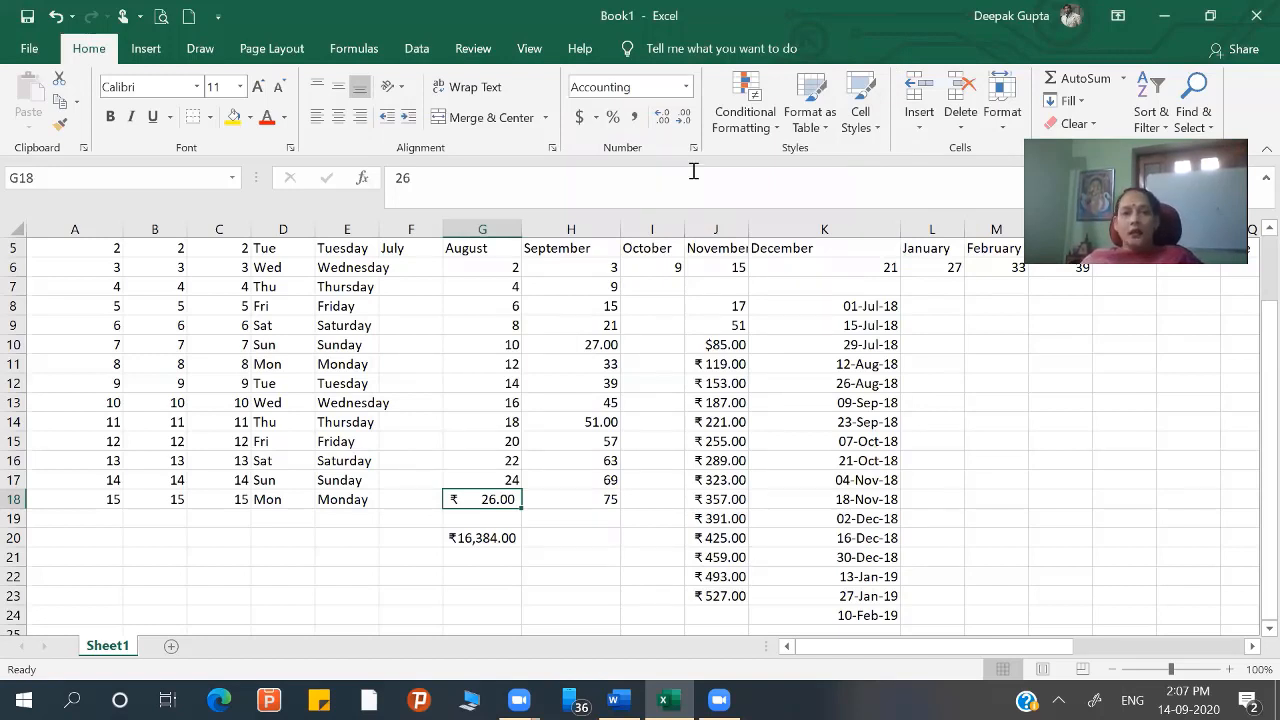
right_click(500, 400)
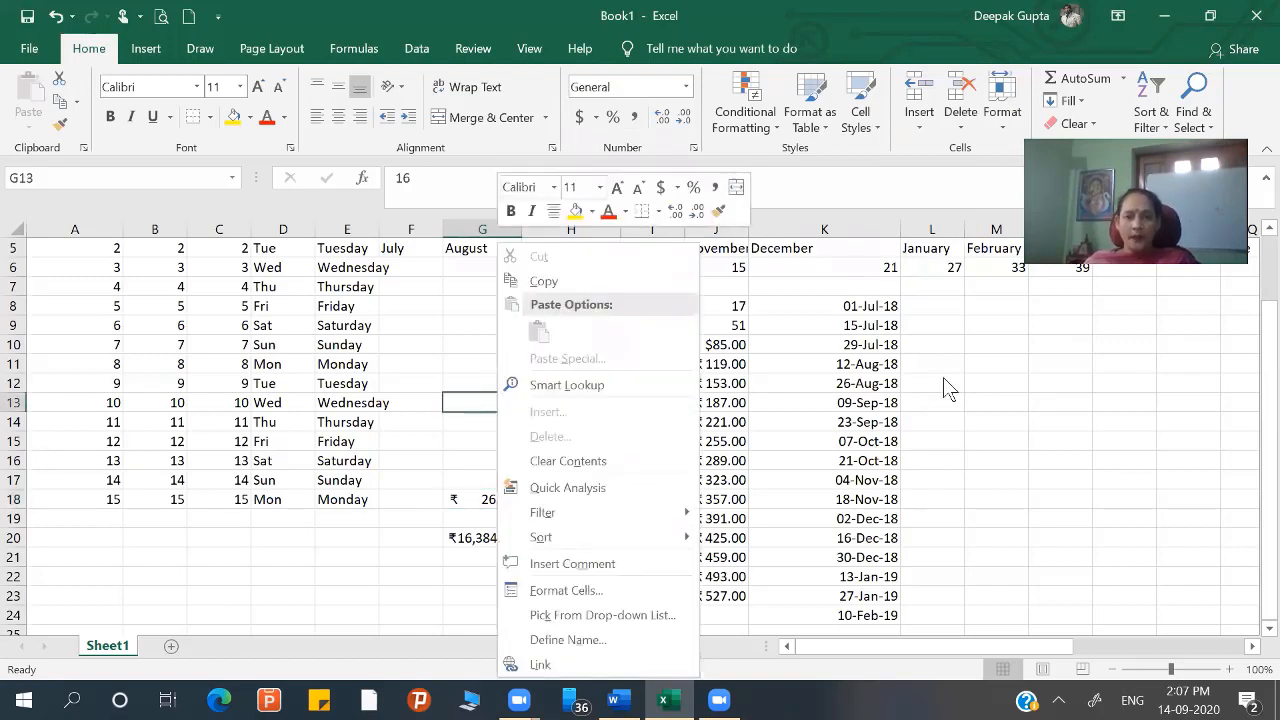
left_click(704, 612)
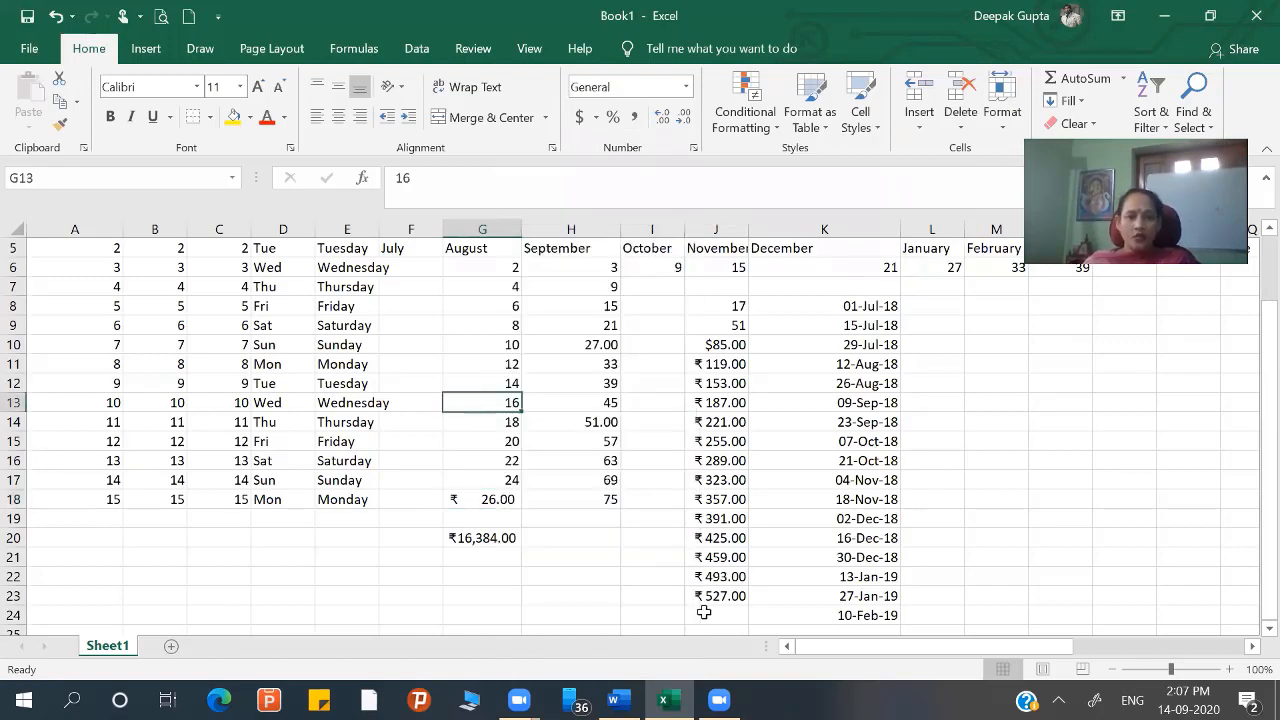
- Enter the formula =G20*10% in cell H20 to calculate ten percent of the amount beside it
left_click(545, 543)
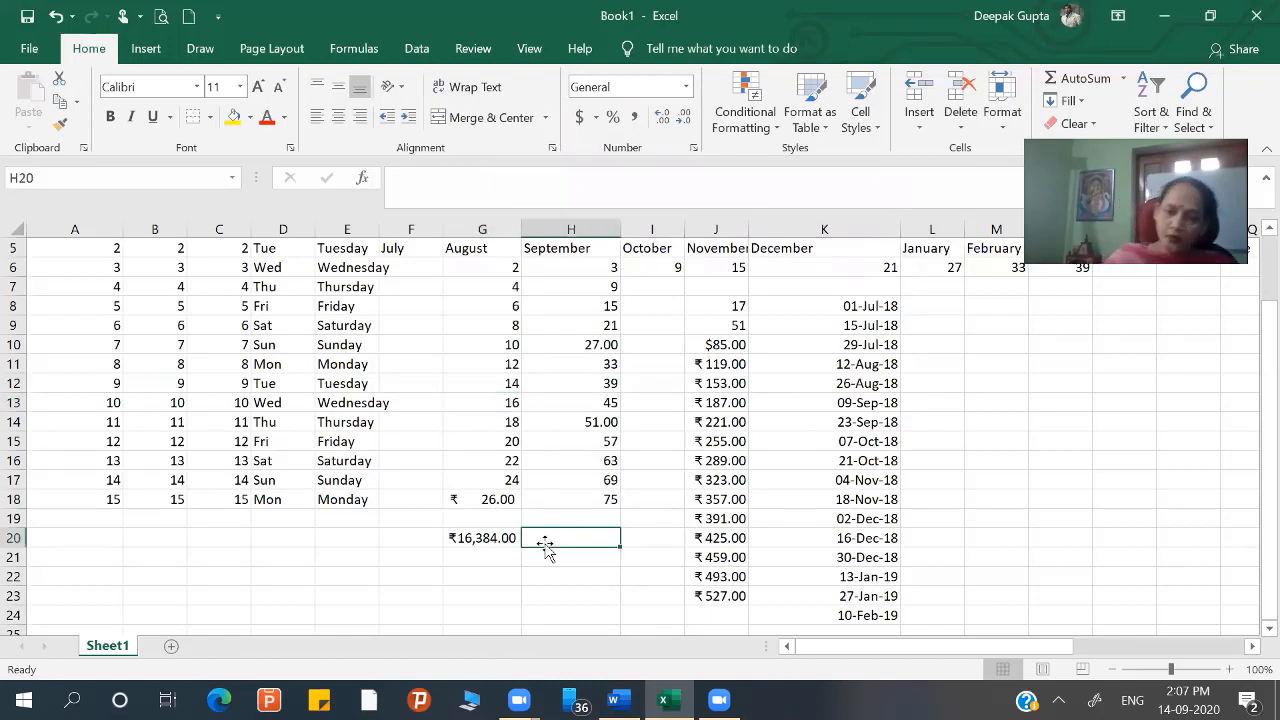
type("=")
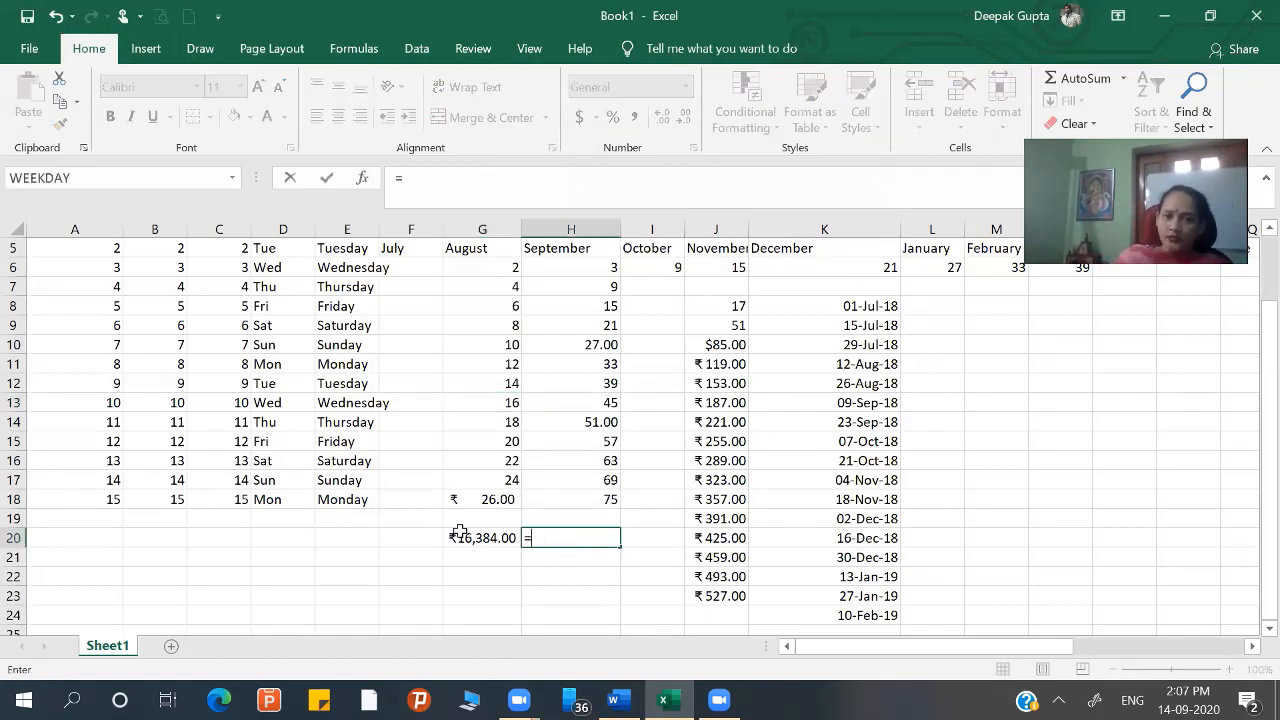
left_click(469, 540)
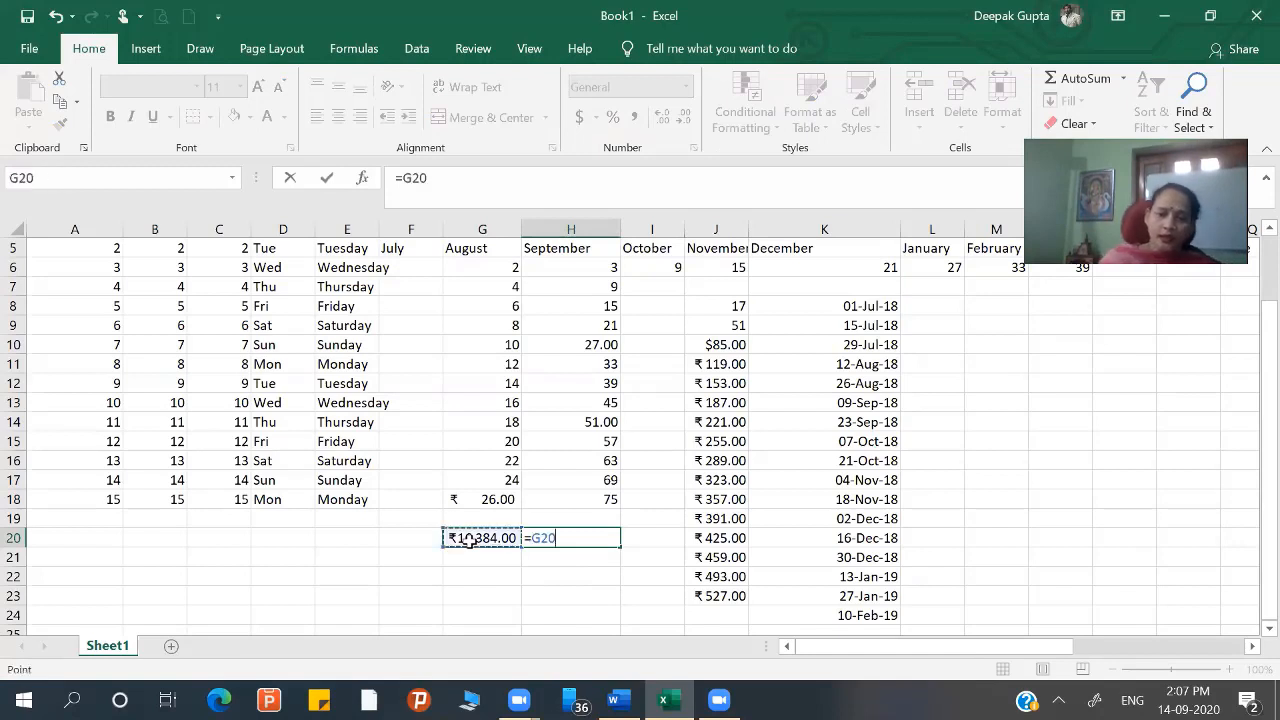
type("*")
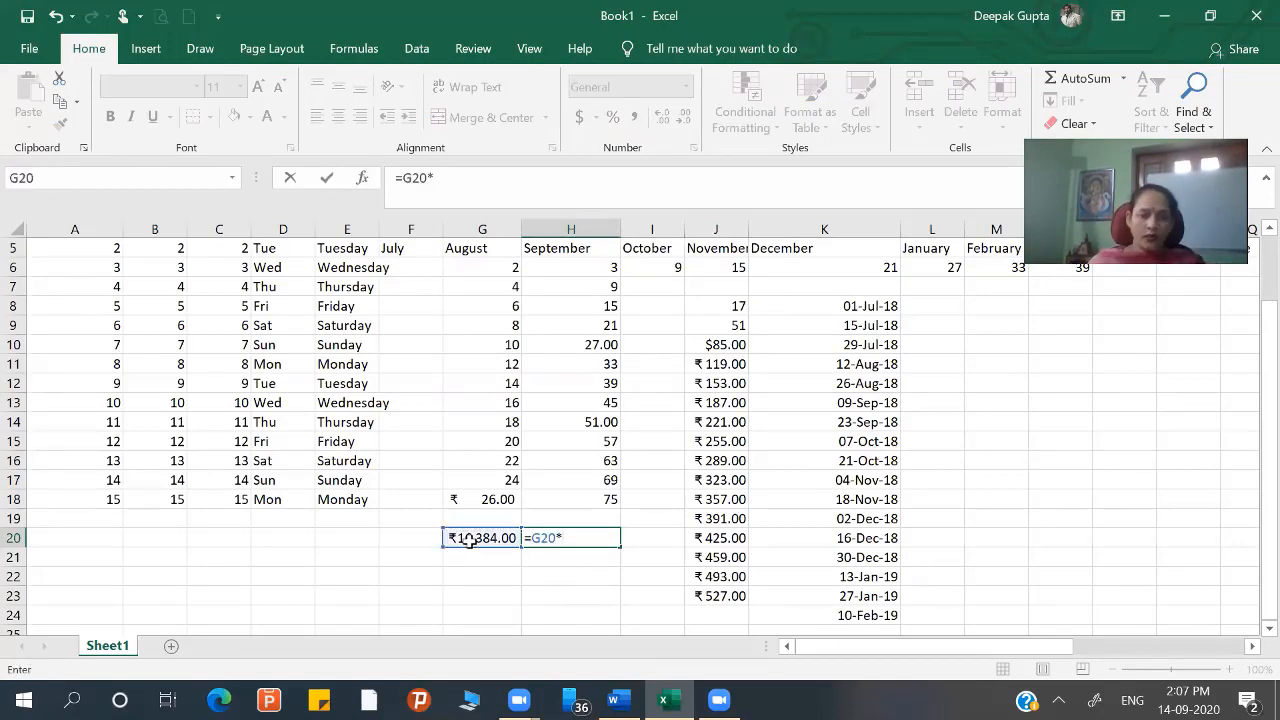
type("10")
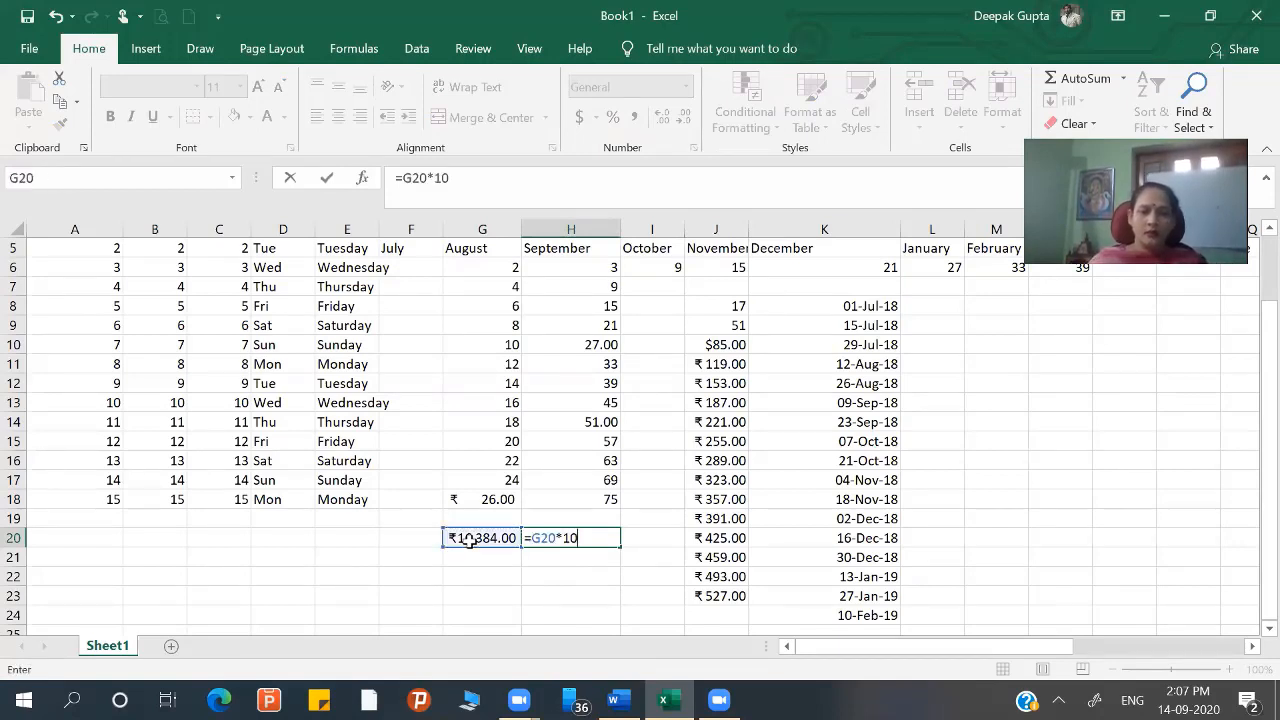
type("%")
key("Return")
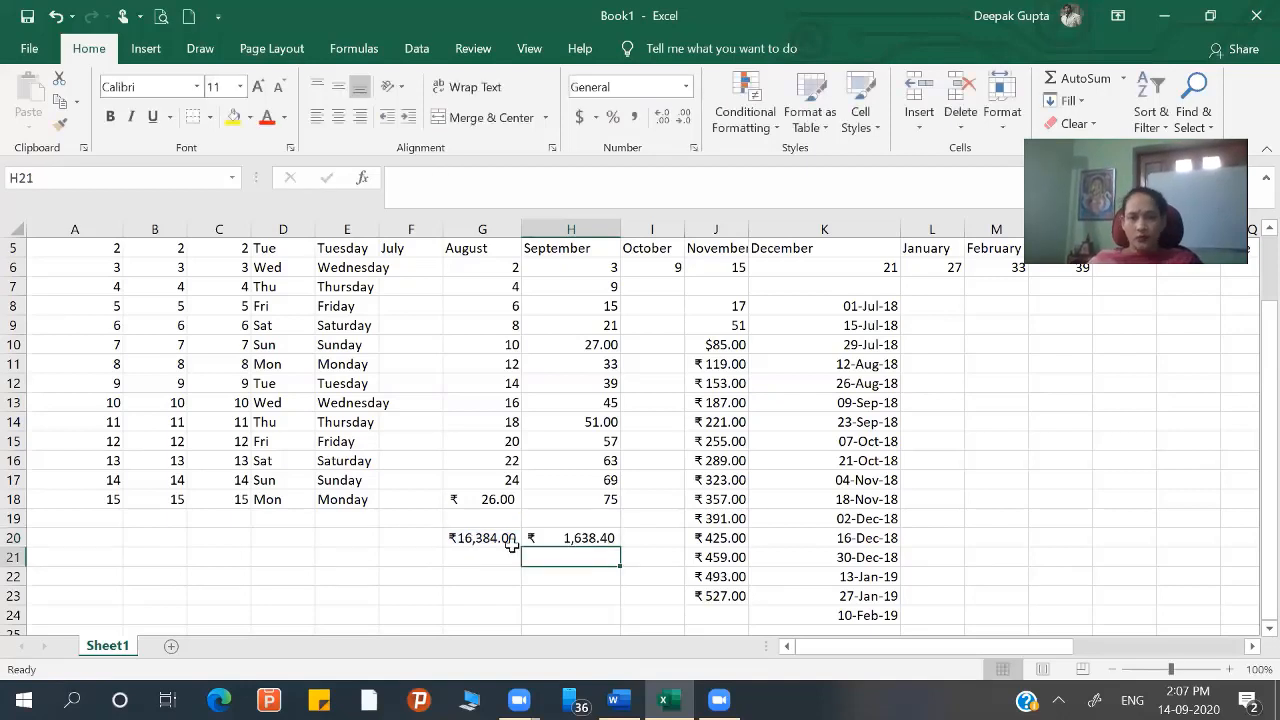
- Switch cell H20 between the Percentage style and the General number format twice, ending with General
left_click(576, 538)
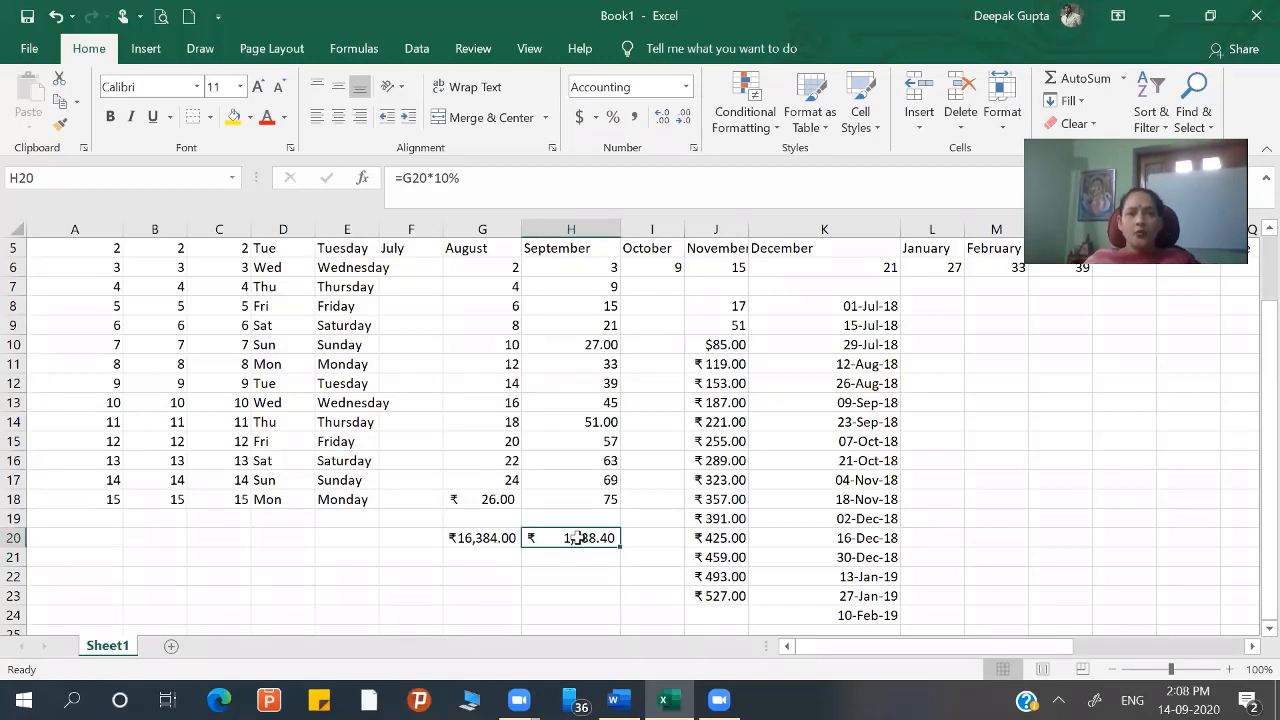
left_click(613, 118)
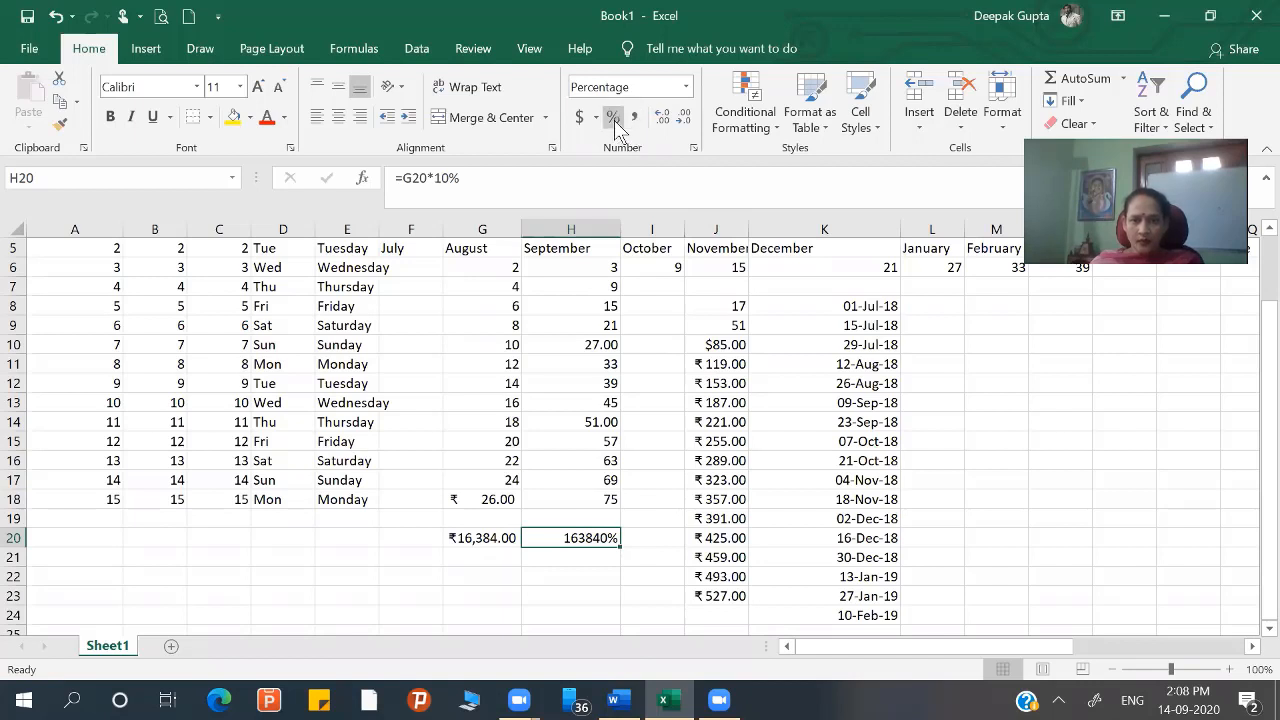
left_click(690, 94)
left_click(674, 135)
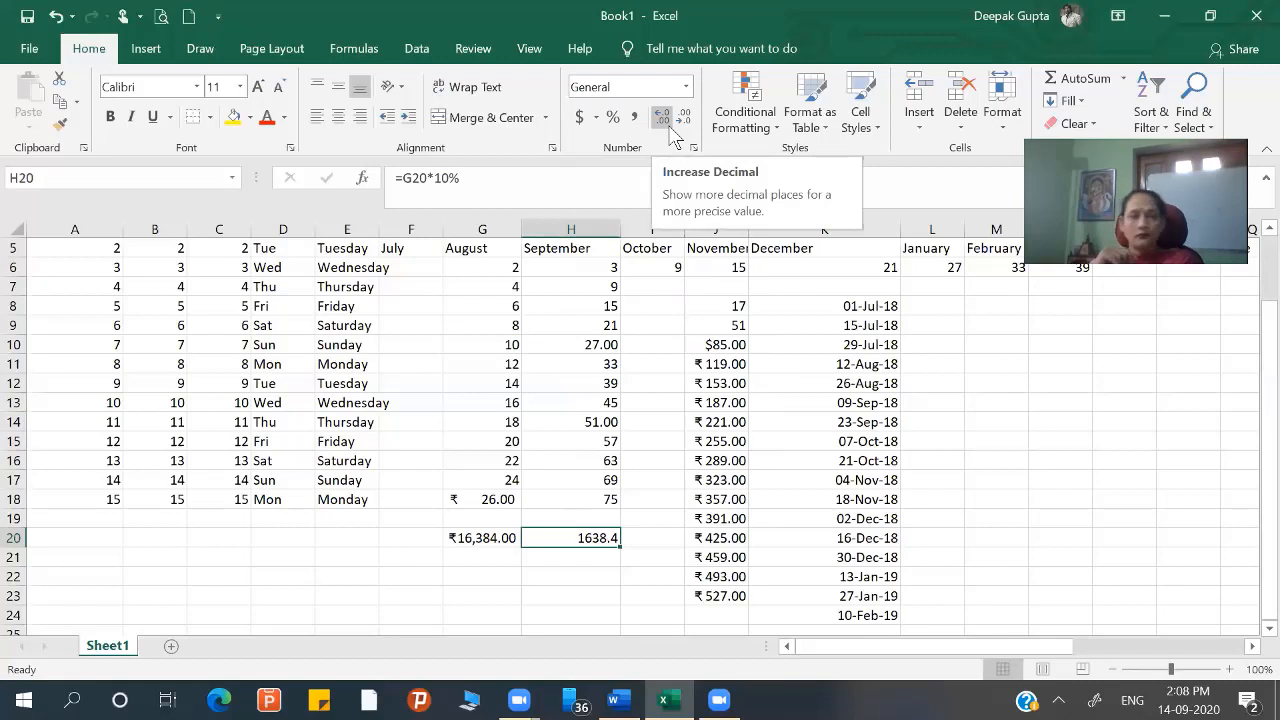
left_click(613, 118)
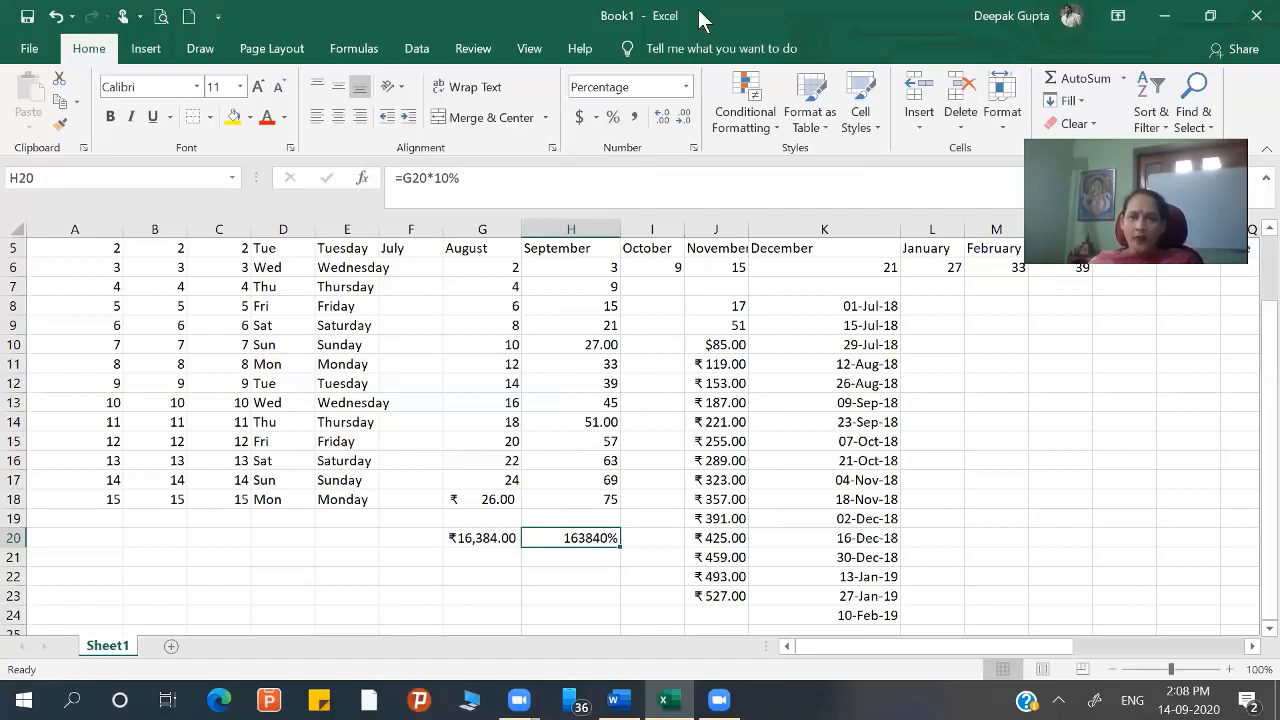
left_click(688, 90)
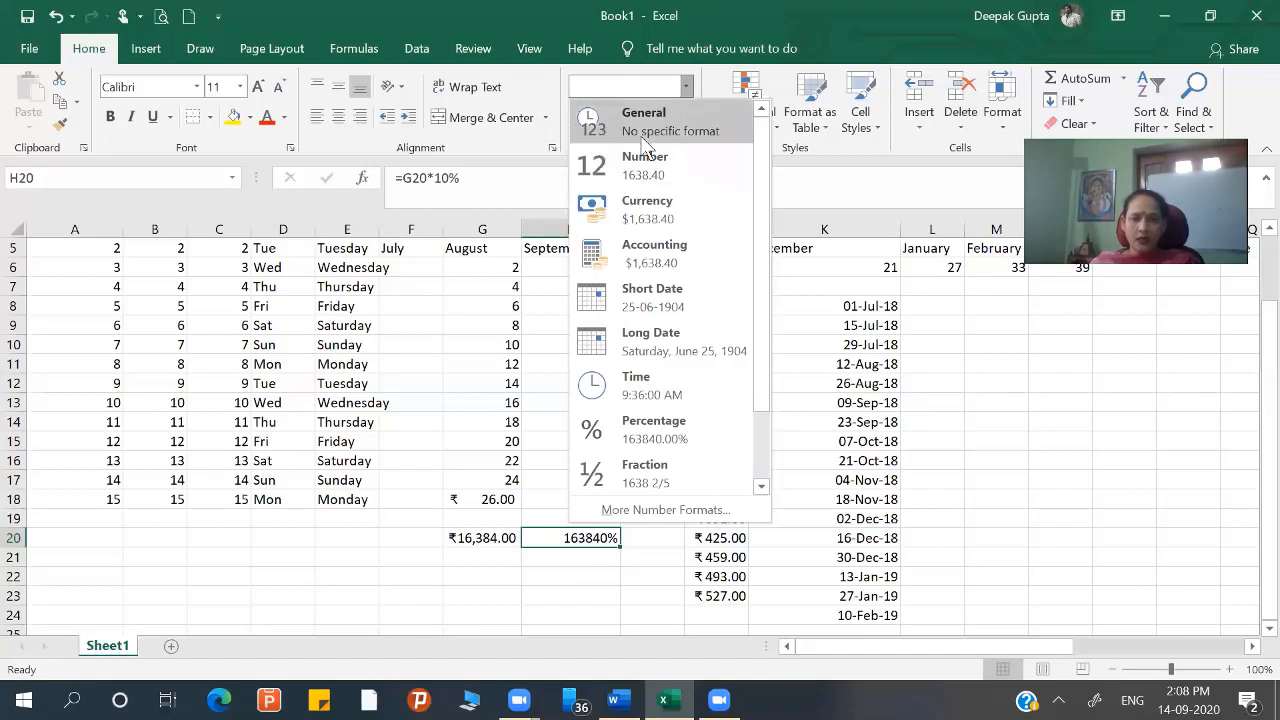
left_click(643, 138)
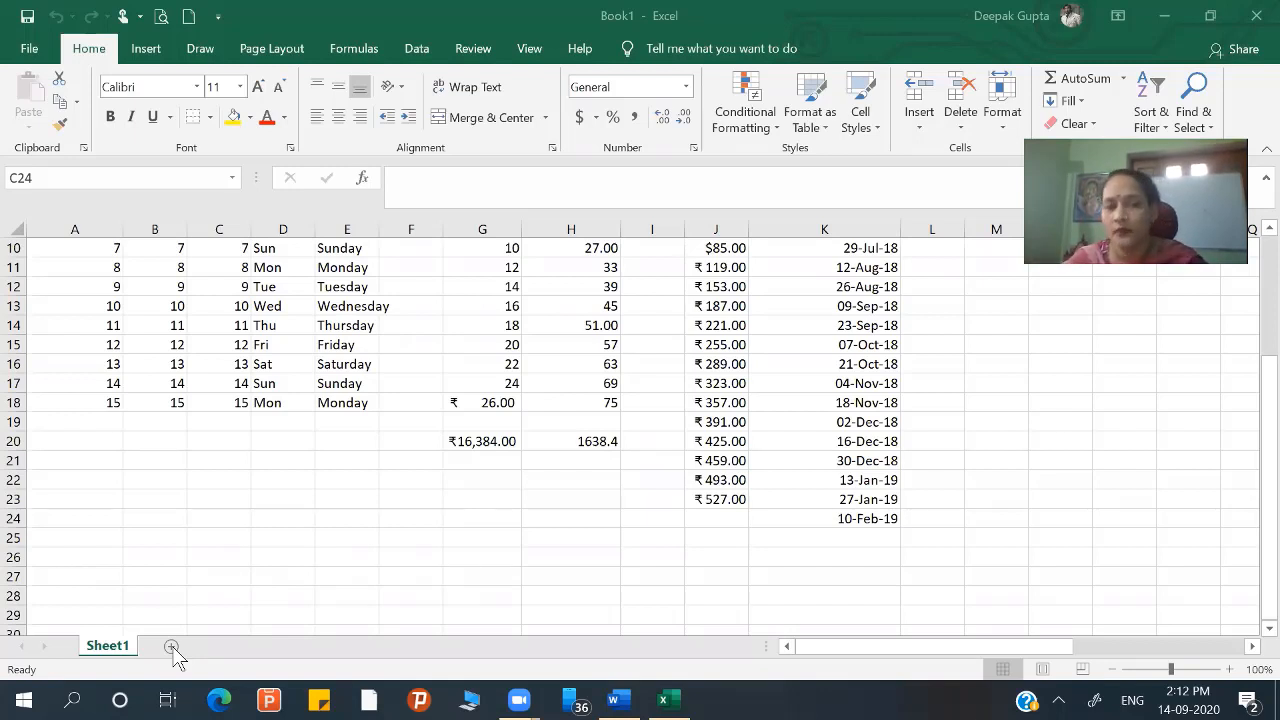
- Insert a new macro sheet before Sheet1 in the workbook
left_click(247, 572)
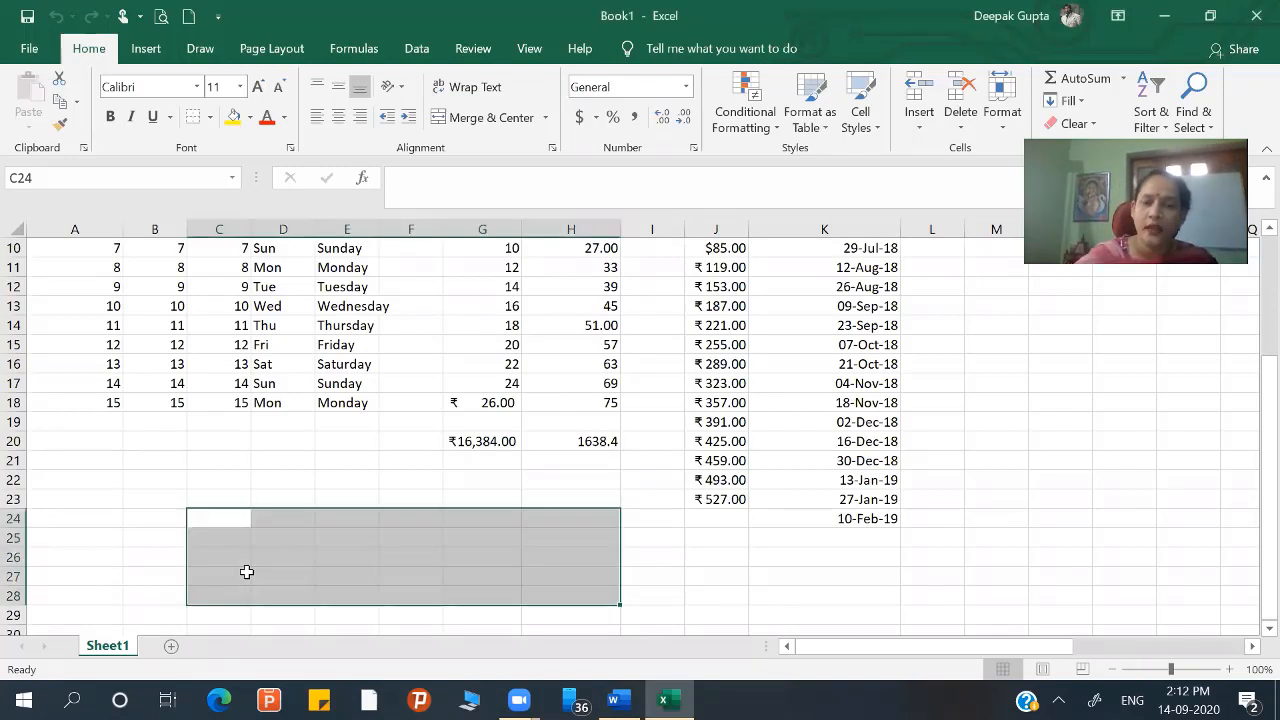
key("ctrl+F11")
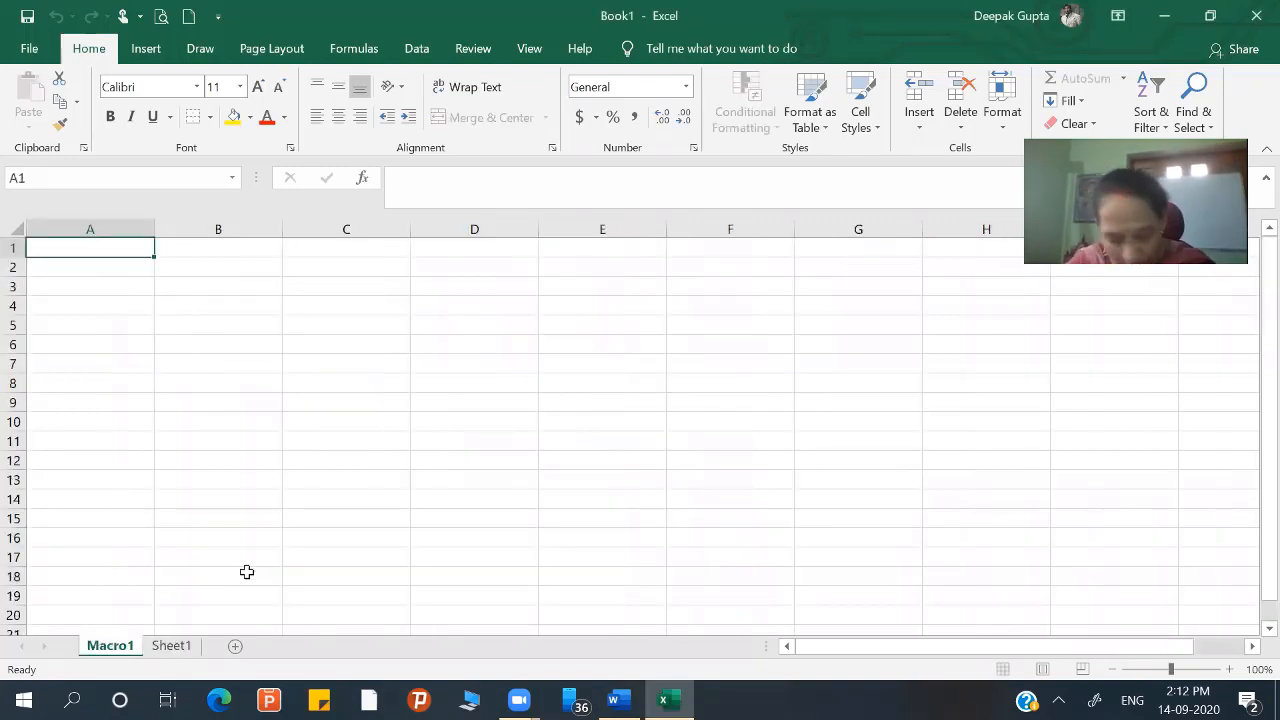